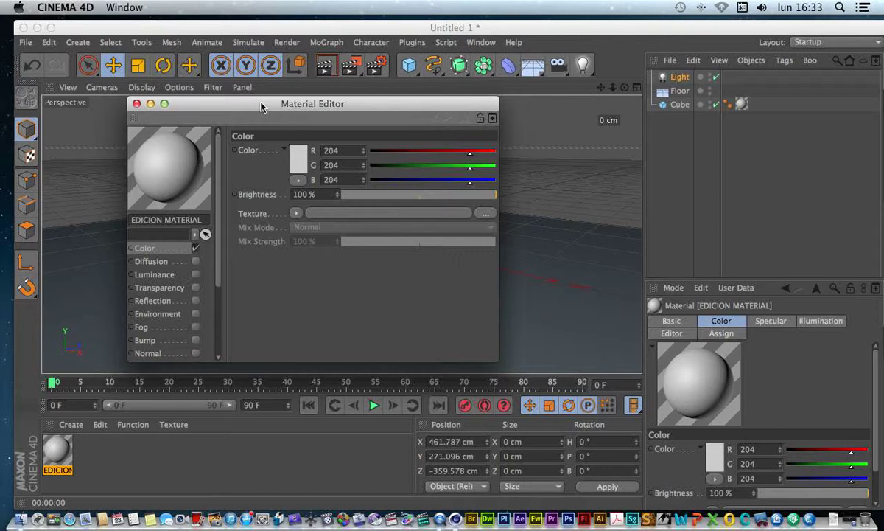
Colour the cube's EDICION MATERIAL yellow with R 204, G 202 and B 22
left_click_drag(261, 107, 576, 99)
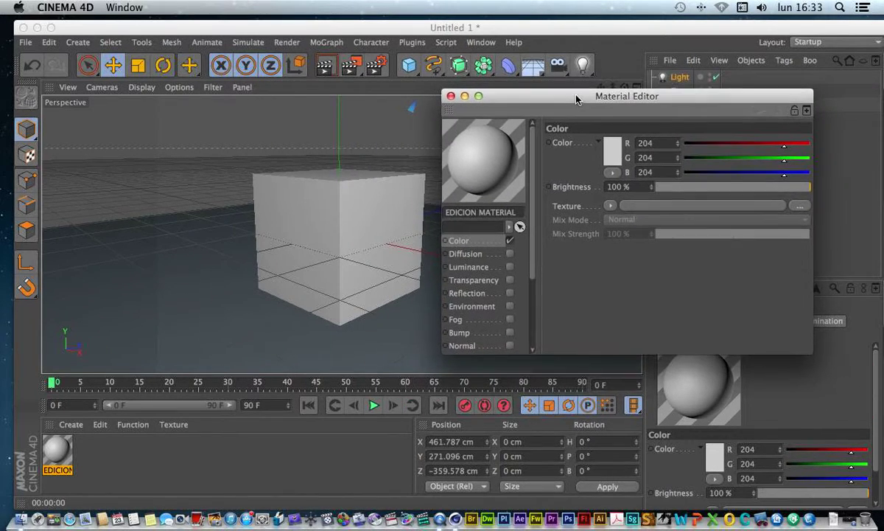
left_click(784, 176)
left_click_drag(786, 179, 726, 177)
mouse_move(784, 158)
left_mouse_down()
mouse_move(726, 168)
mouse_move(783, 159)
left_mouse_up()
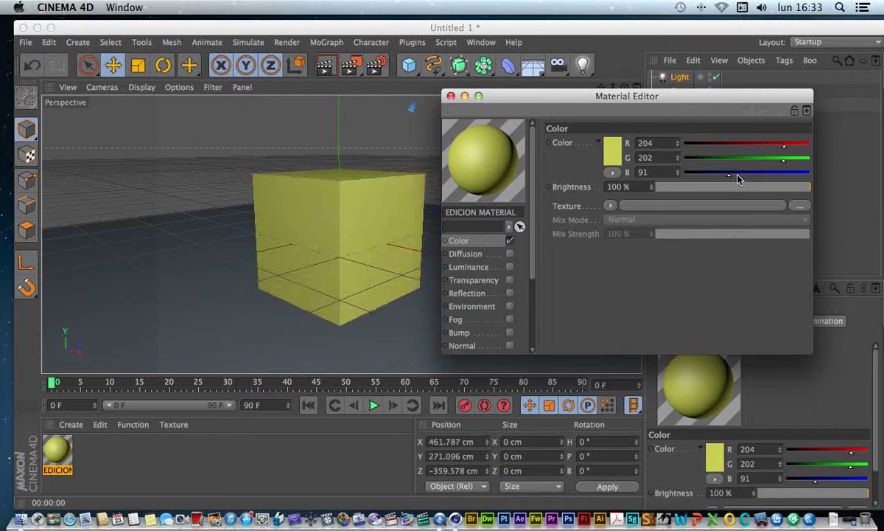
left_click_drag(713, 180, 695, 178)
Set the camera navigation to Object Mode, select the cube and close the material editor
left_click_drag(553, 96, 653, 136)
left_click_drag(601, 87, 561, 87)
left_click_drag(341, 234, 342, 235)
left_click(99, 87)
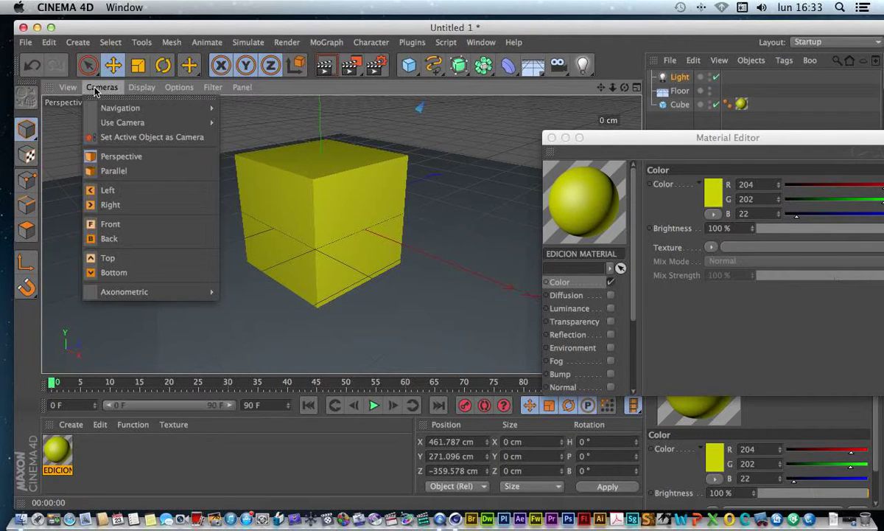
mouse_move(137, 113)
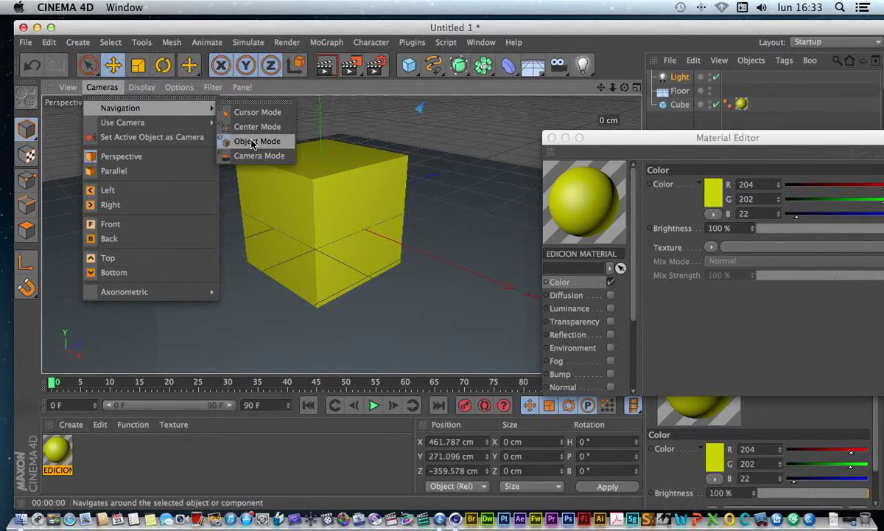
left_click(252, 143)
left_click(677, 103)
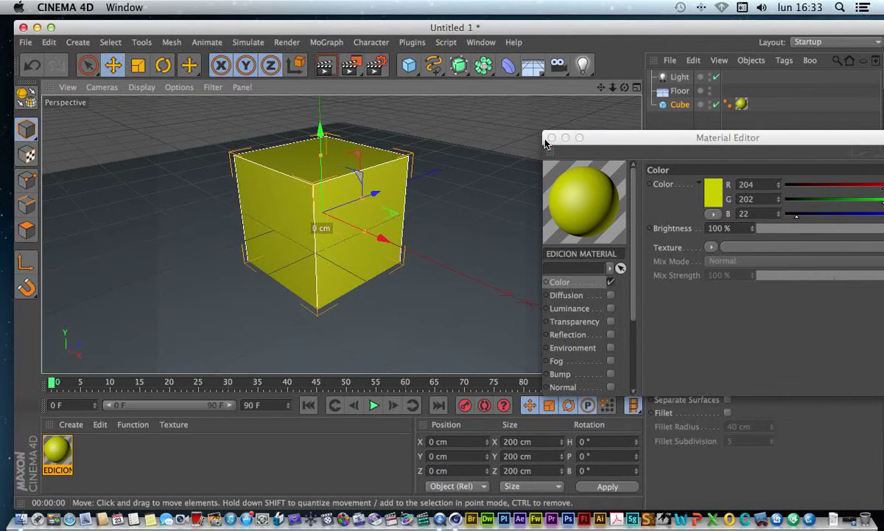
left_click(552, 138)
Create a new material and colour it magenta with R 255, G 0 and B 251
left_click(71, 424)
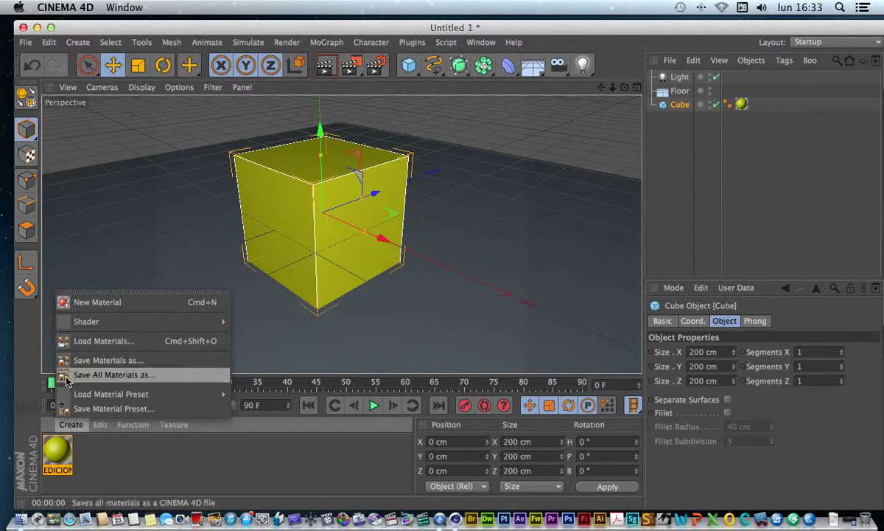
left_click(81, 302)
double_click(58, 448)
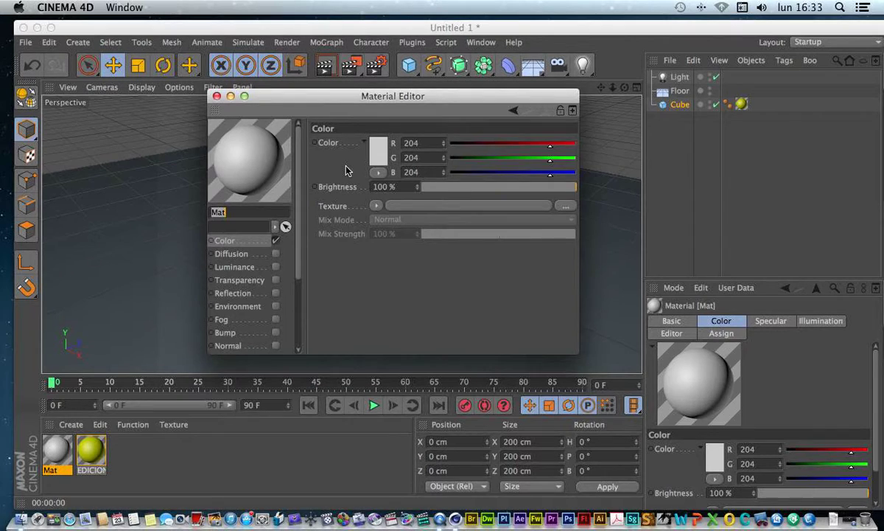
left_click_drag(533, 174, 451, 143)
mouse_move(572, 160)
left_mouse_down()
mouse_move(491, 159)
mouse_move(582, 145)
left_mouse_up()
left_click_drag(492, 159, 545, 175)
left_click(455, 174)
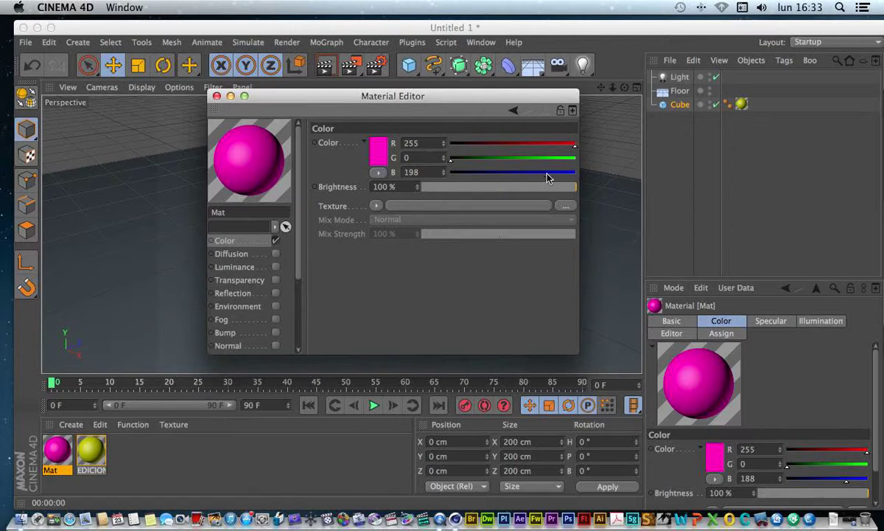
left_click(216, 96)
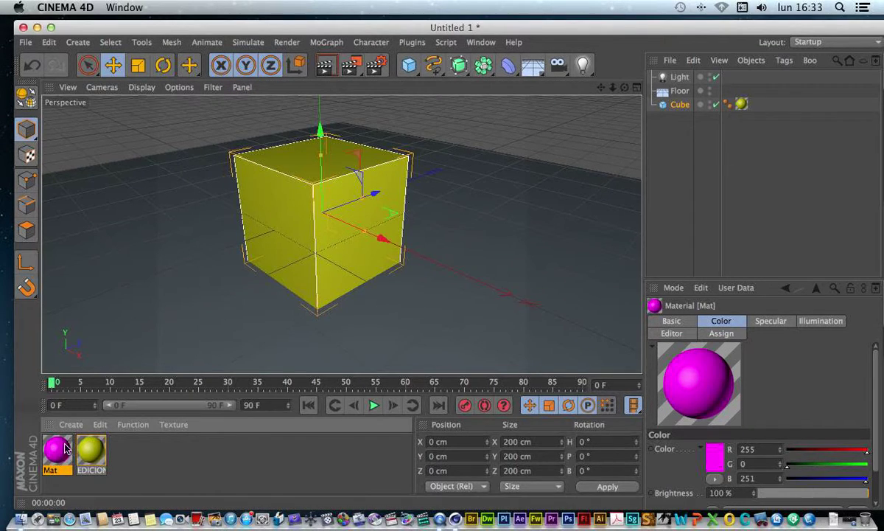
Rename the new magenta material as EDICION
double_click(58, 474)
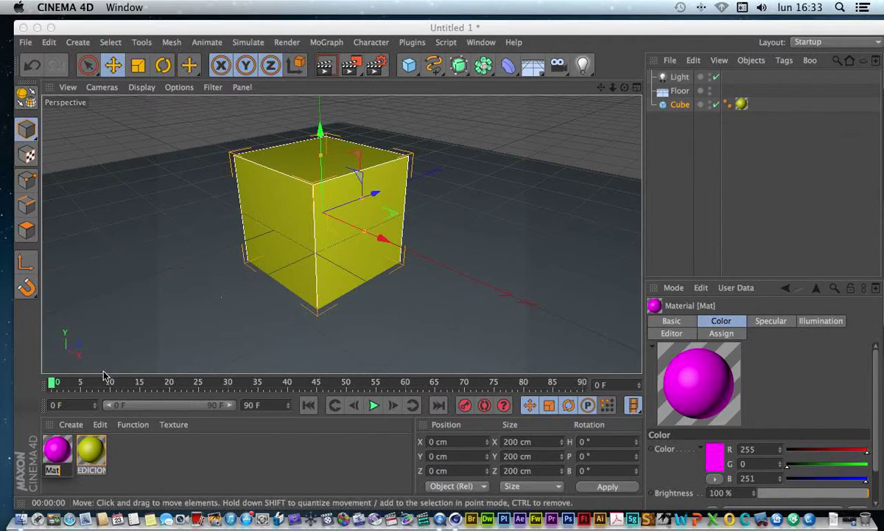
type("EDICION")
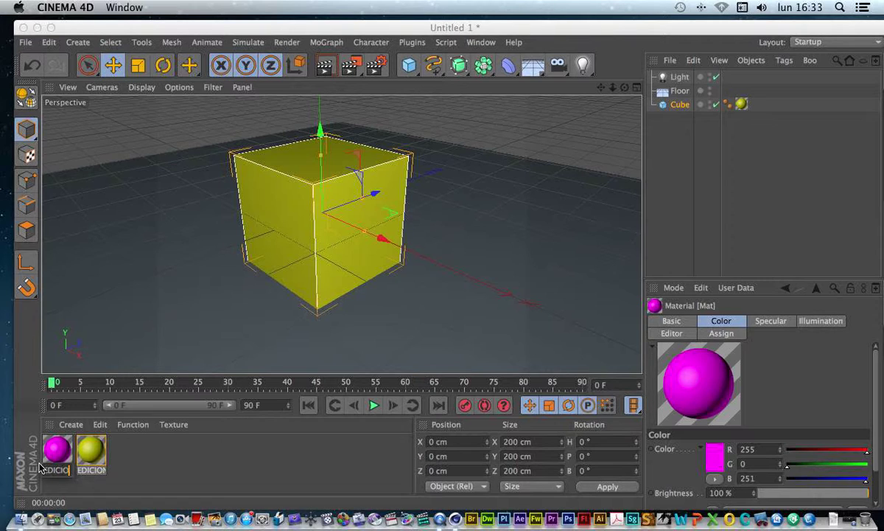
key("Return")
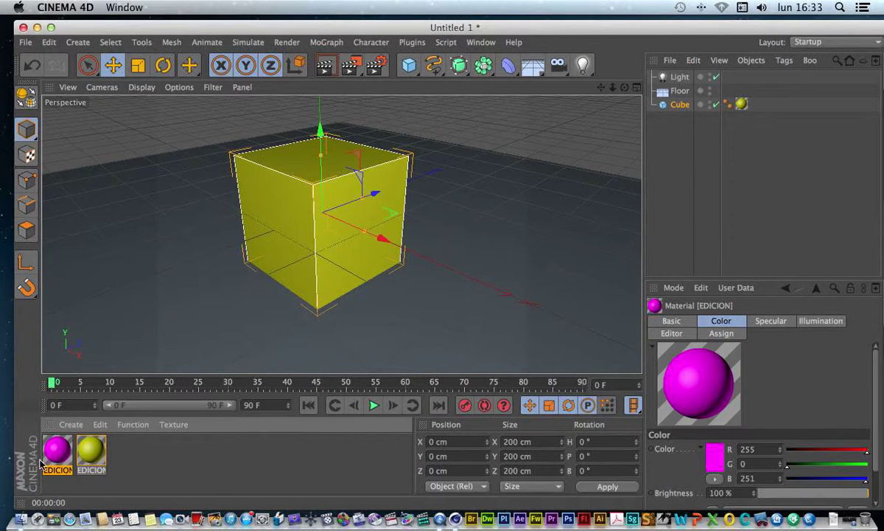
Apply the magenta material to the floor and render the active view
left_click_drag(56, 444, 493, 241)
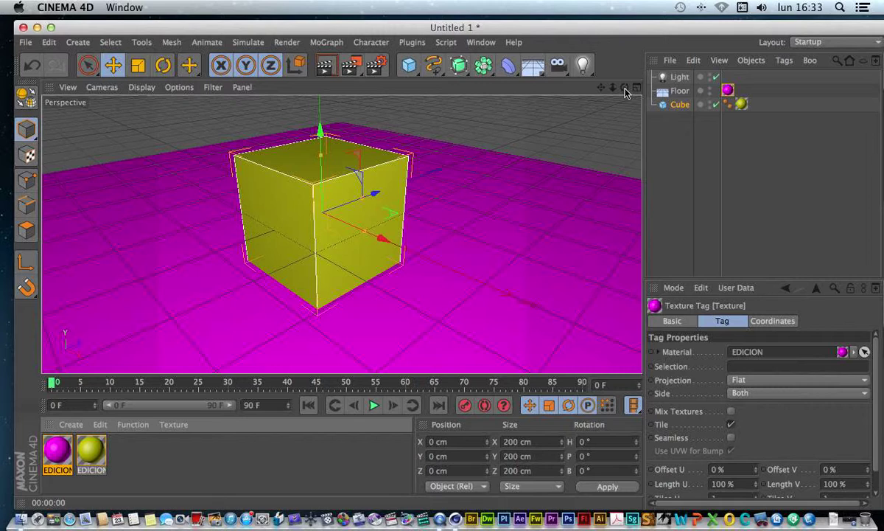
left_click_drag(625, 87, 624, 80)
left_click_drag(342, 235, 341, 221, "alt")
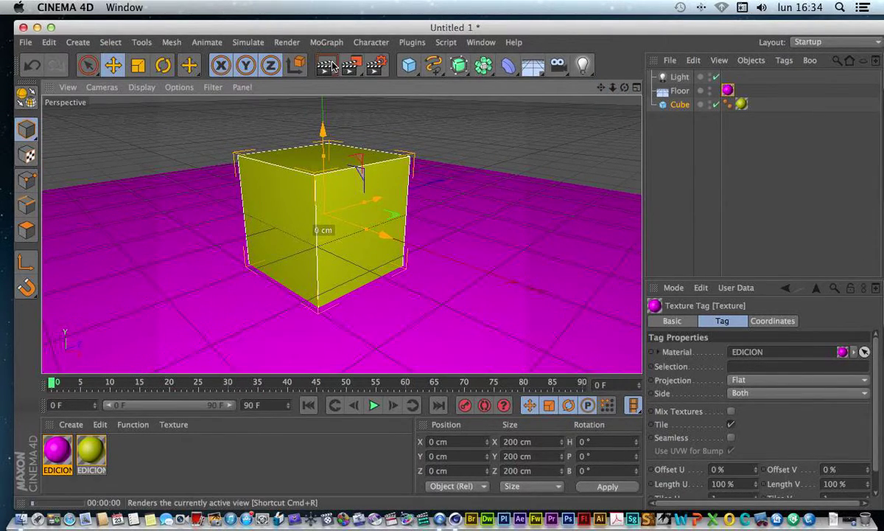
left_click(328, 65)
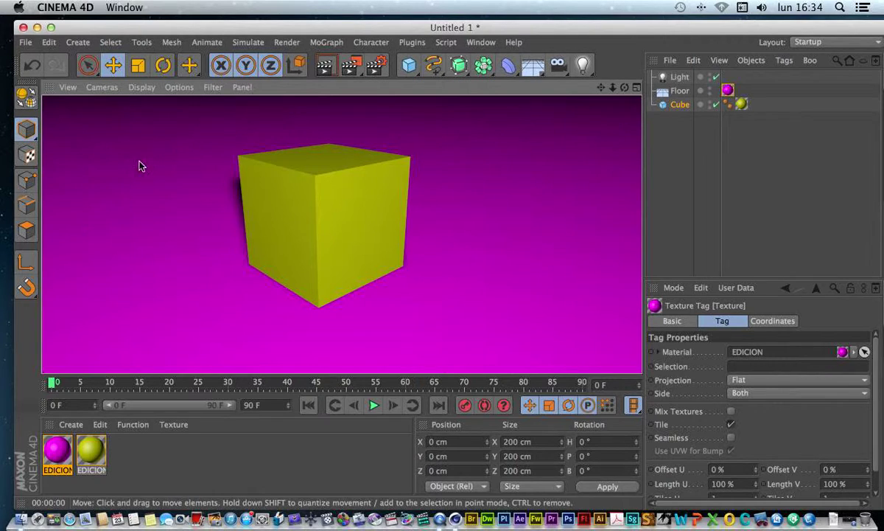
Open the cube's yellow material in an enlarged editor and set its blue colour value to 32
left_click(81, 442)
double_click(95, 444)
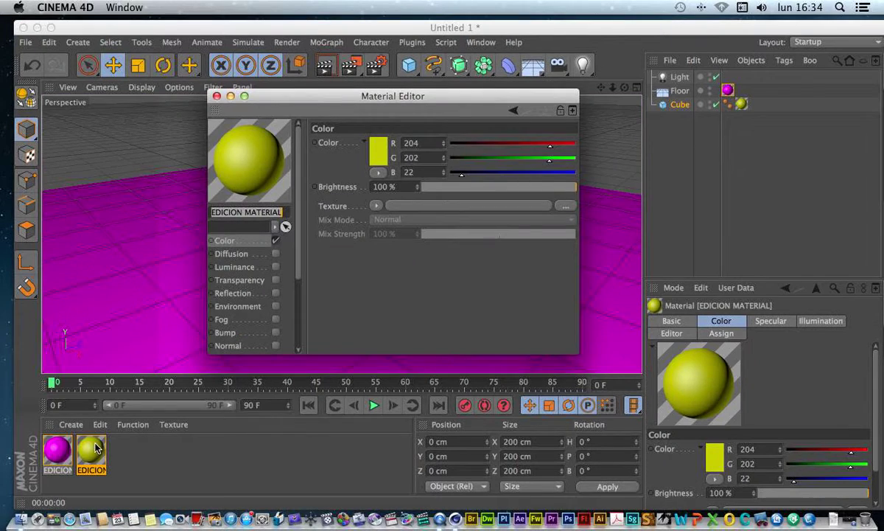
left_click_drag(344, 93, 435, 78)
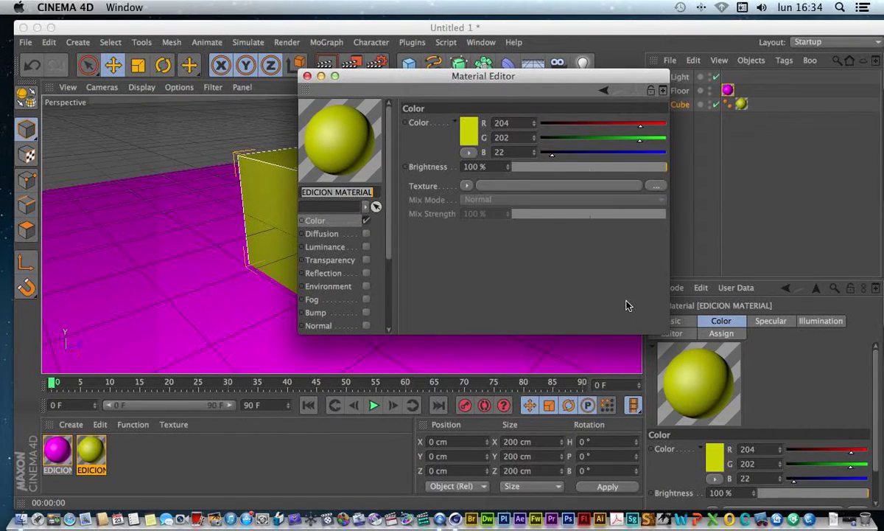
left_click_drag(671, 334, 679, 414)
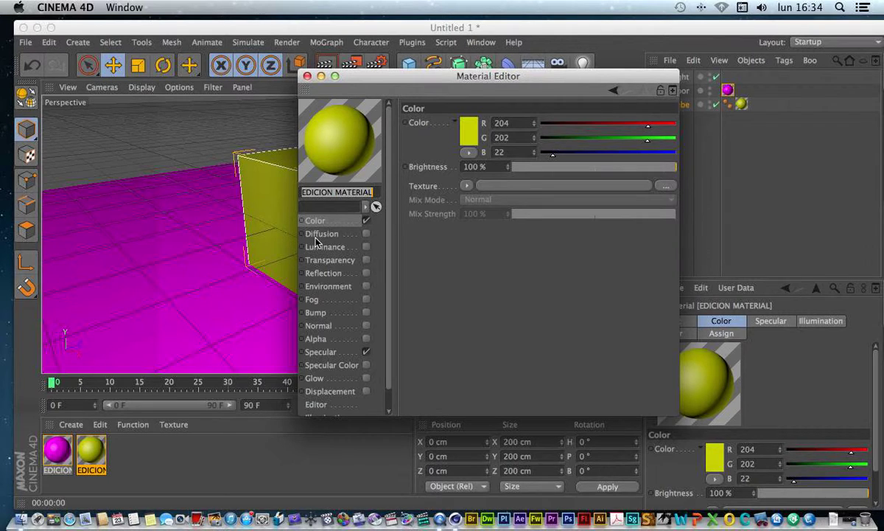
left_click(321, 234)
left_click(316, 221)
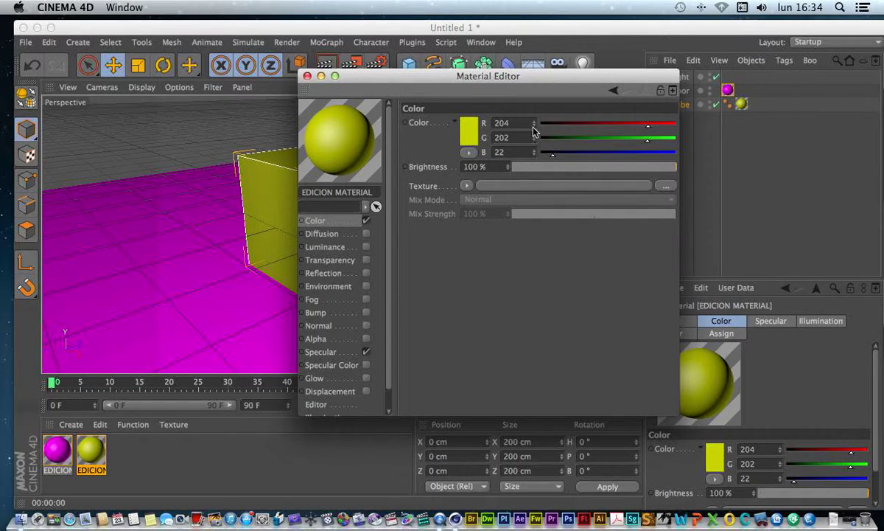
mouse_move(549, 152)
left_mouse_down()
mouse_move(661, 152)
mouse_move(547, 152)
mouse_move(608, 160)
mouse_move(556, 157)
left_mouse_up()
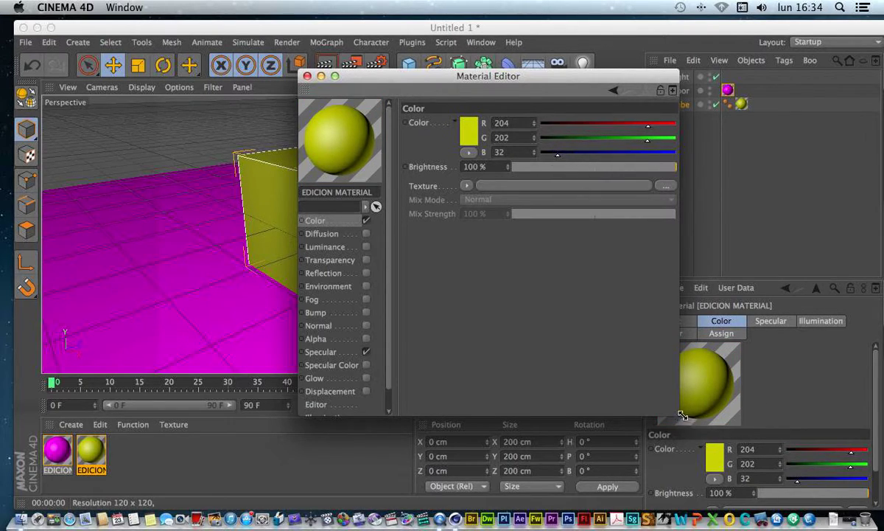
left_click_drag(682, 414, 811, 414)
left_click_drag(563, 74, 476, 79)
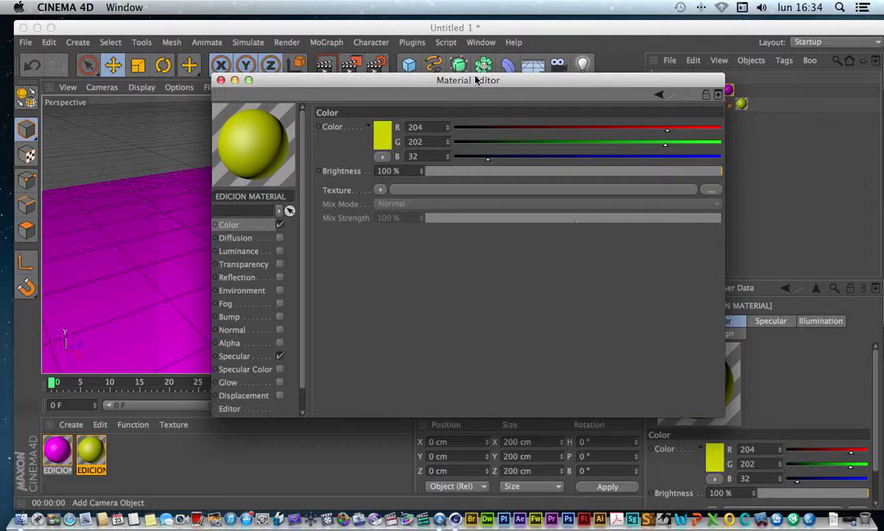
Load Textura de madera-911413.jpg as the yellow material's colour texture, copying the image to the project location
left_click(712, 191)
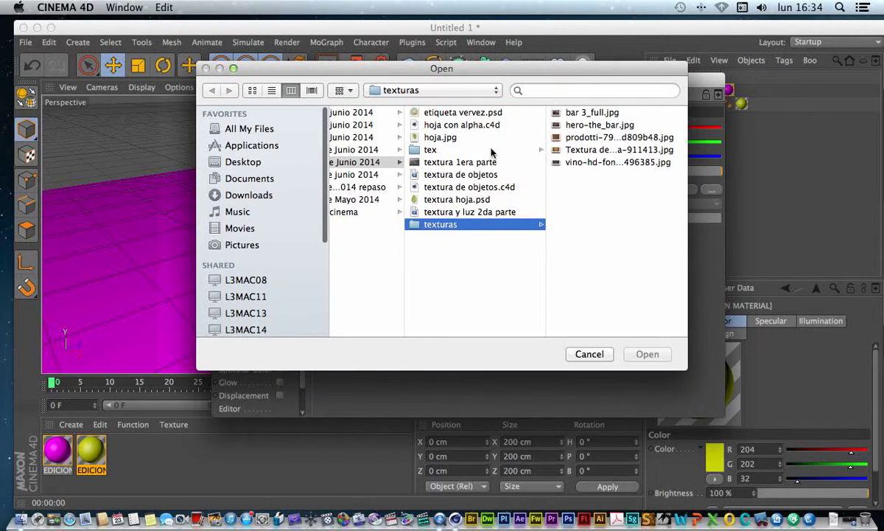
left_click(583, 354)
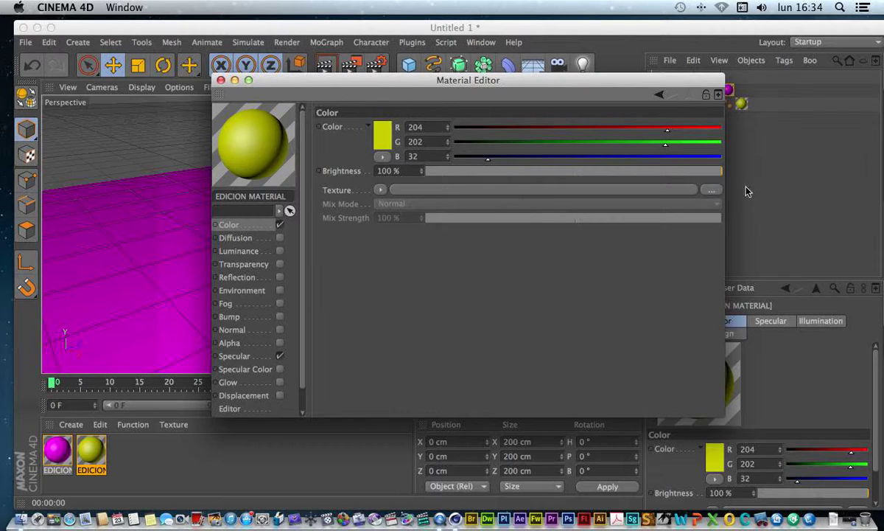
left_click(712, 191)
left_click(616, 150)
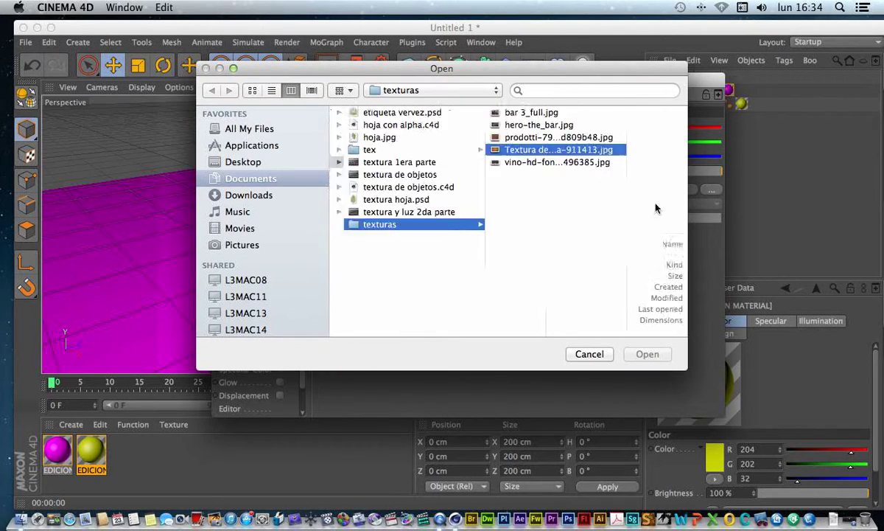
left_click(648, 353)
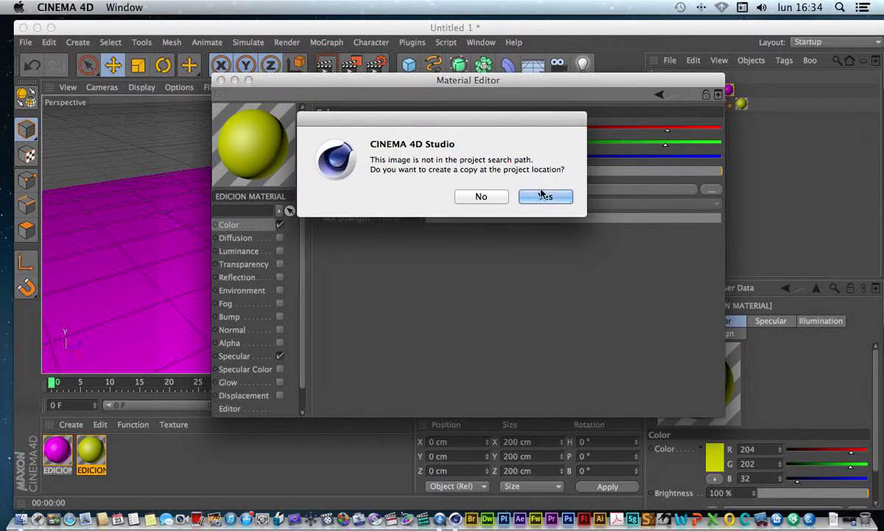
left_click(543, 196)
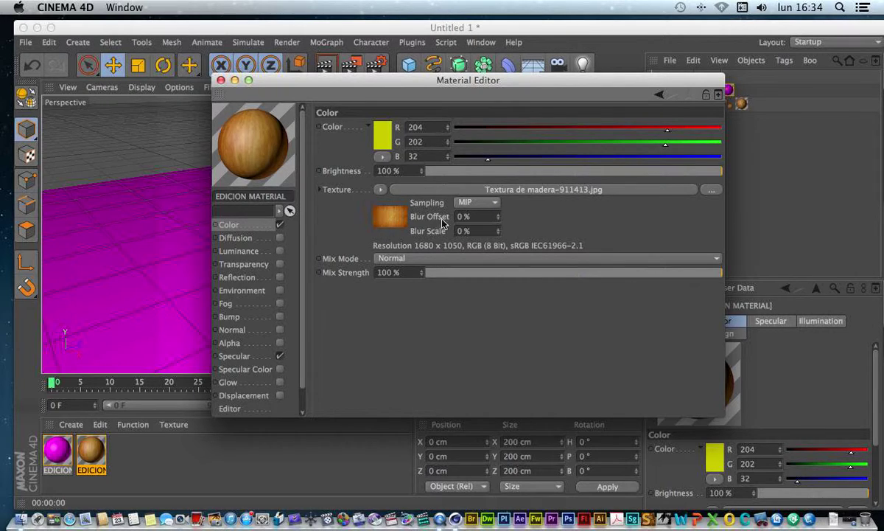
Examine the wood texture's blur settings, shader properties and layer set options, leaving them as they are
left_click_drag(477, 216, 451, 216)
key("Tab")
left_click(390, 215)
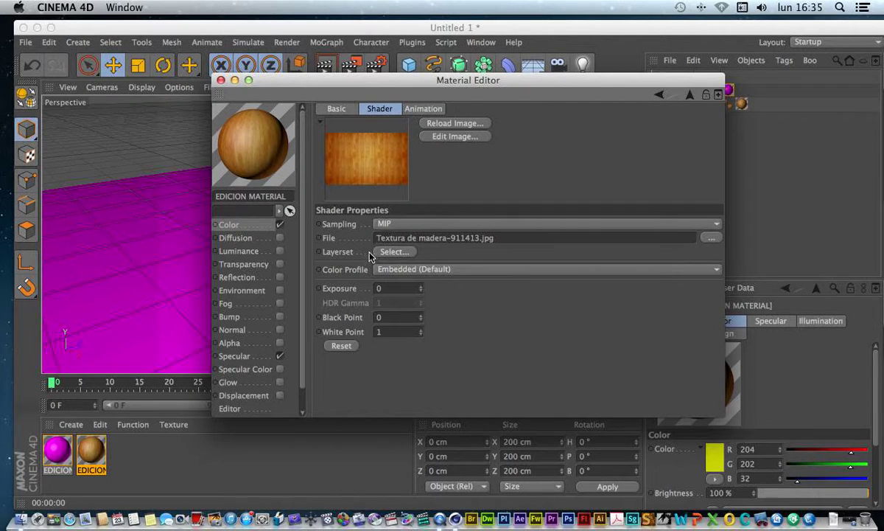
left_click(391, 251)
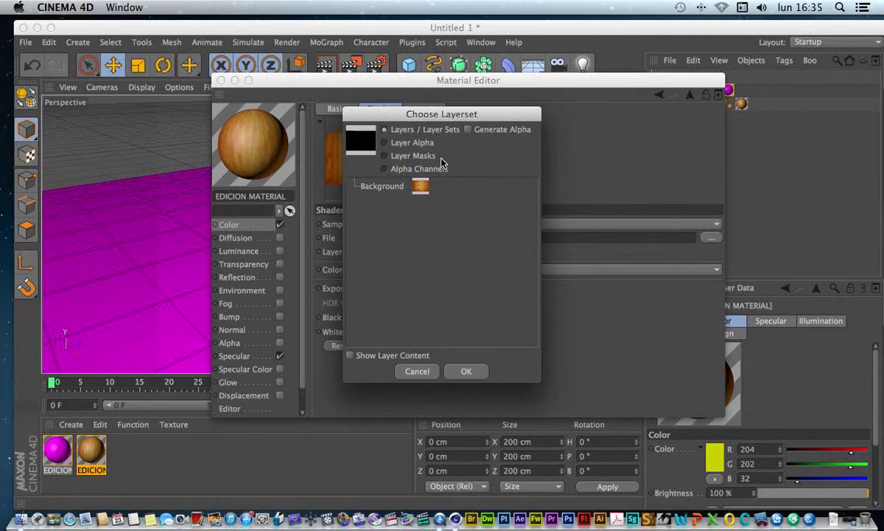
left_click(417, 372)
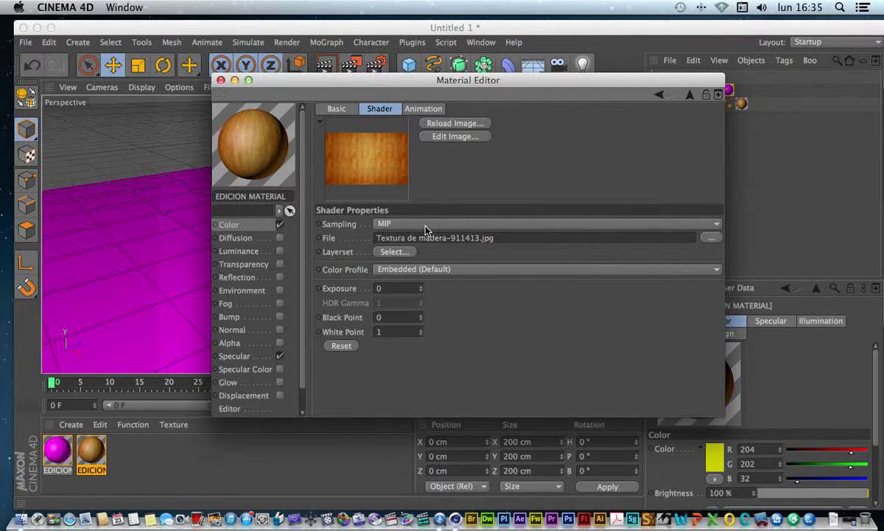
left_click(224, 224)
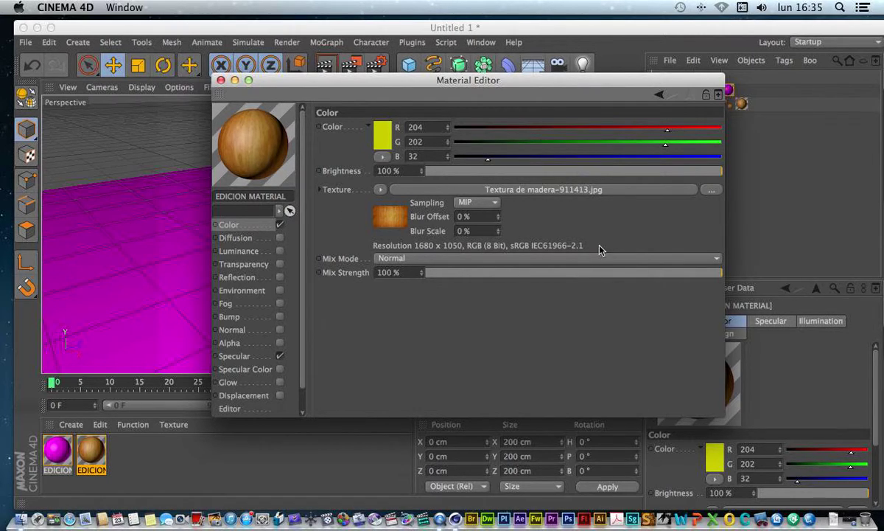
Set the wood texture's mix strength to 52% in Normal mix mode and render the active view
left_click(705, 259)
left_click(663, 258)
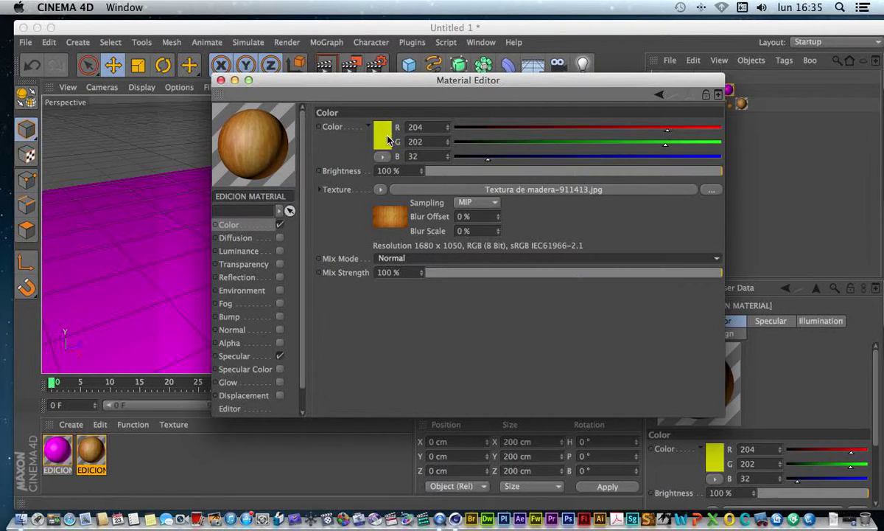
left_click_drag(721, 275, 581, 274)
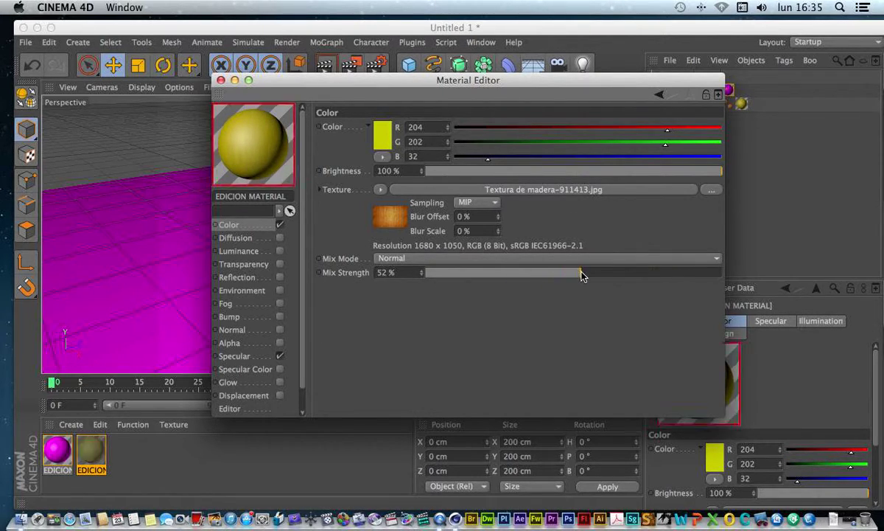
left_click(220, 79)
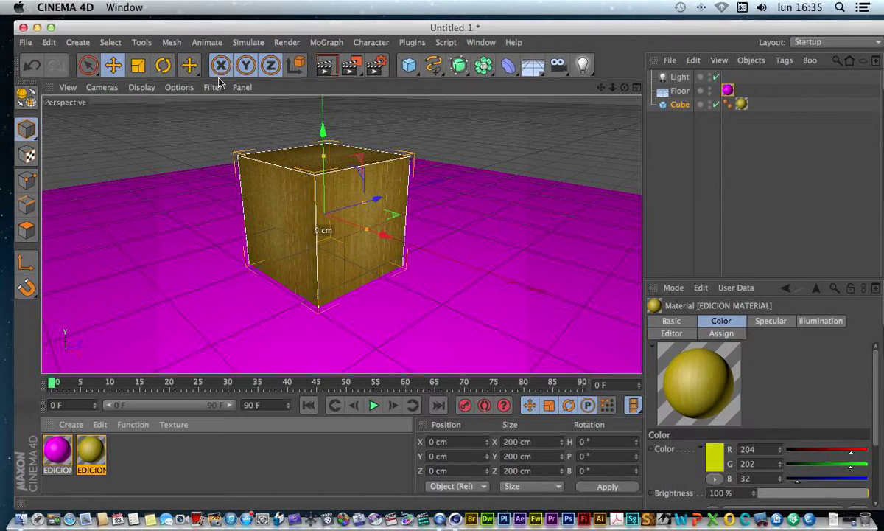
left_click(325, 67)
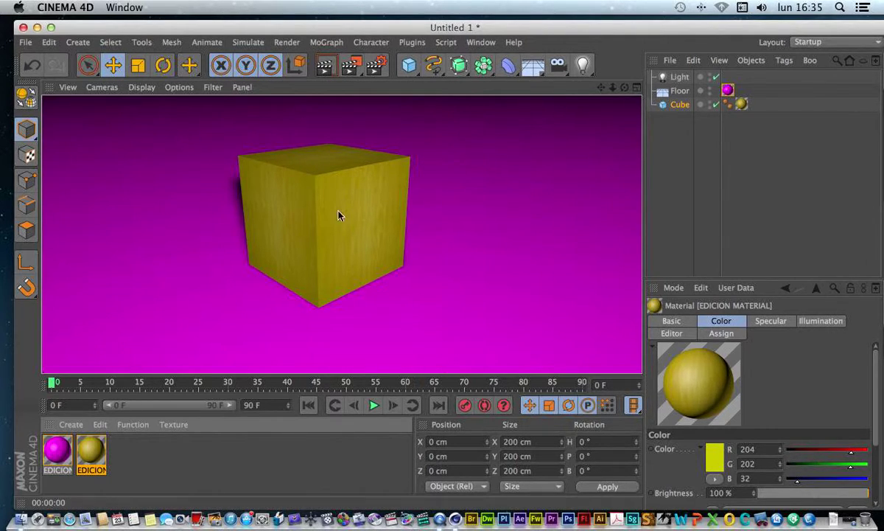
Set the cube material's base colour to R 9, G 0, B 255 and render the active view
double_click(88, 450)
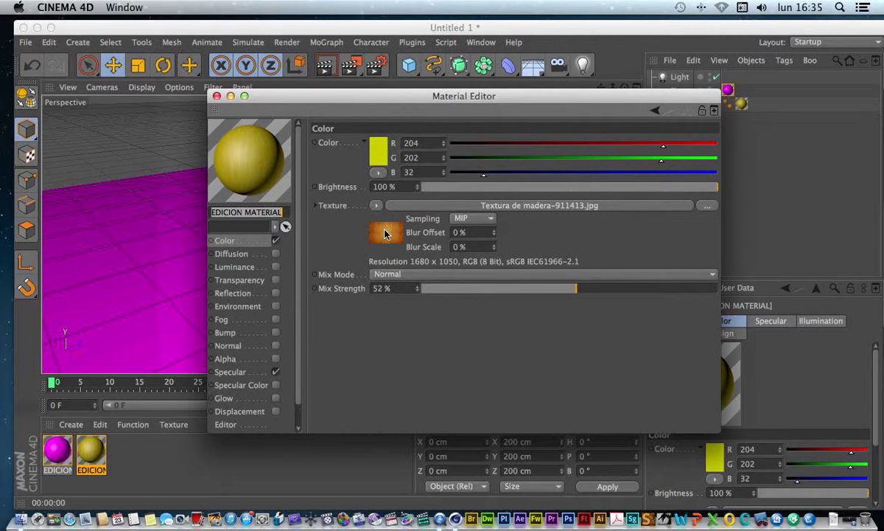
left_click_drag(660, 160, 711, 160)
left_click(661, 144)
left_click_drag(661, 144, 458, 144)
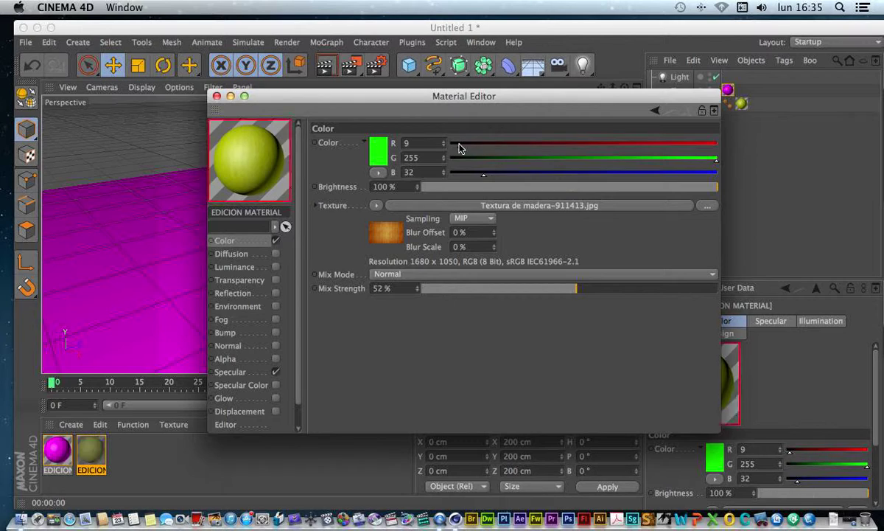
left_click_drag(483, 172, 446, 158)
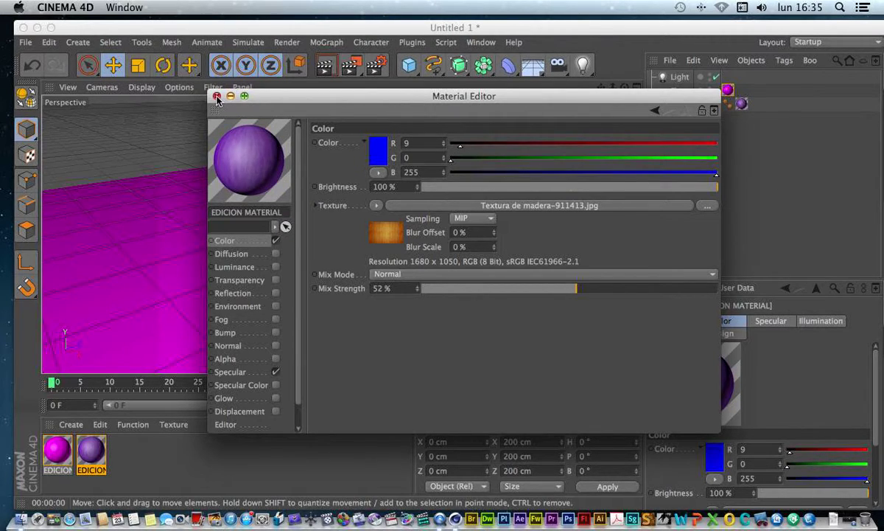
left_click(216, 96)
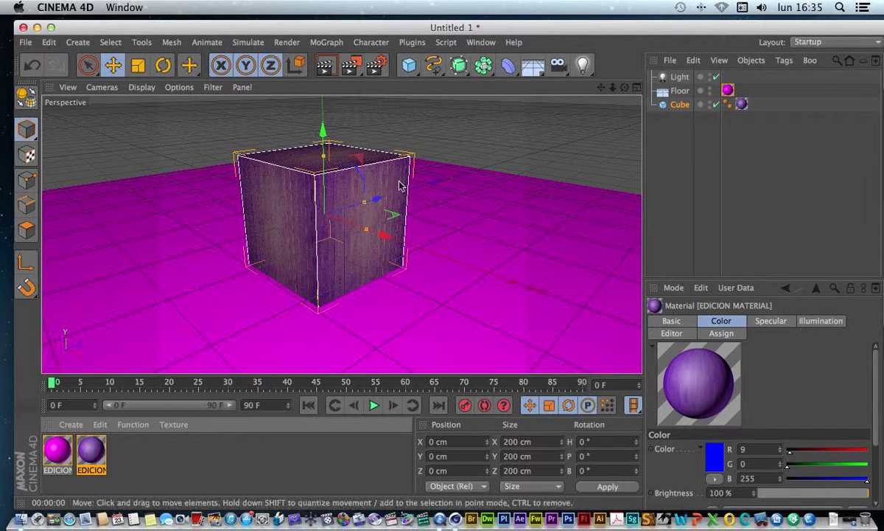
left_click(324, 66)
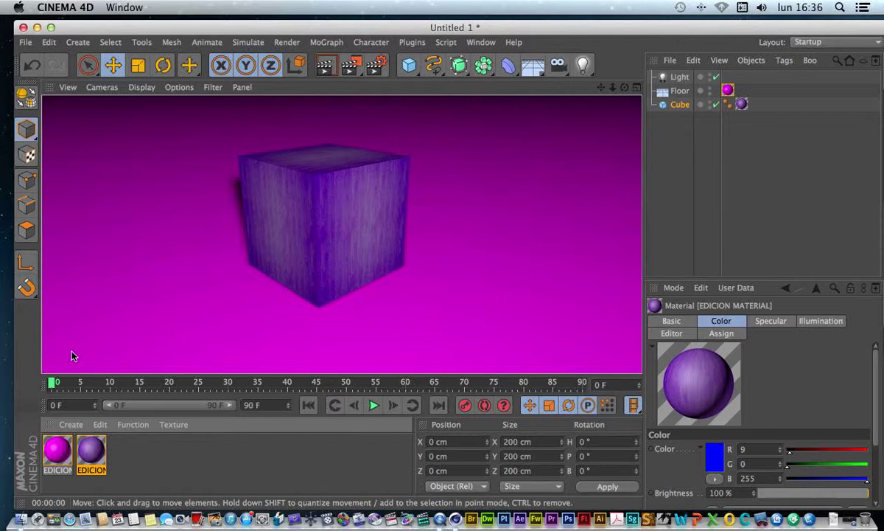
Set the wood texture's mix strength to 100% with the Add mix mode and render the active view
double_click(91, 451)
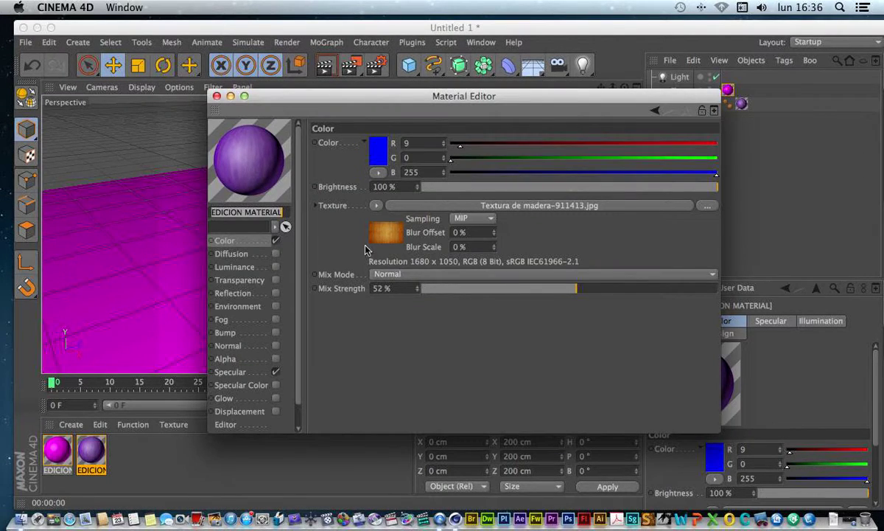
left_click_drag(576, 290, 749, 288)
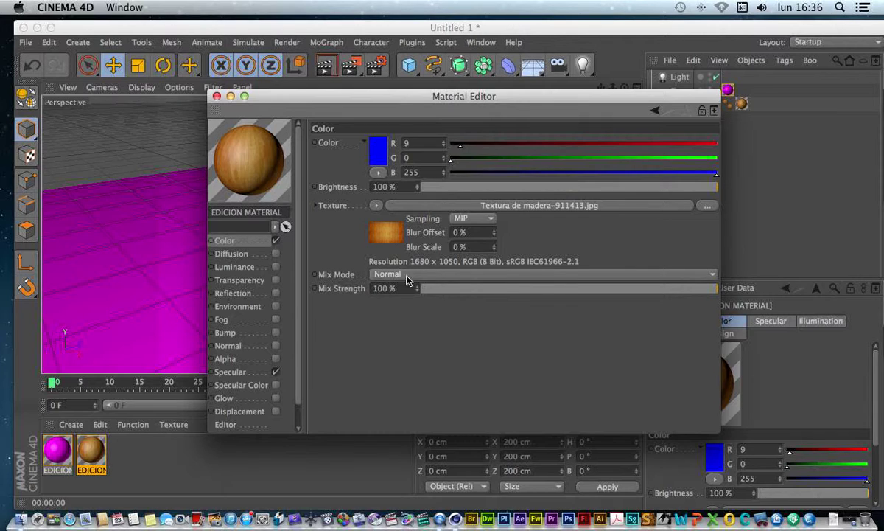
left_click(436, 276)
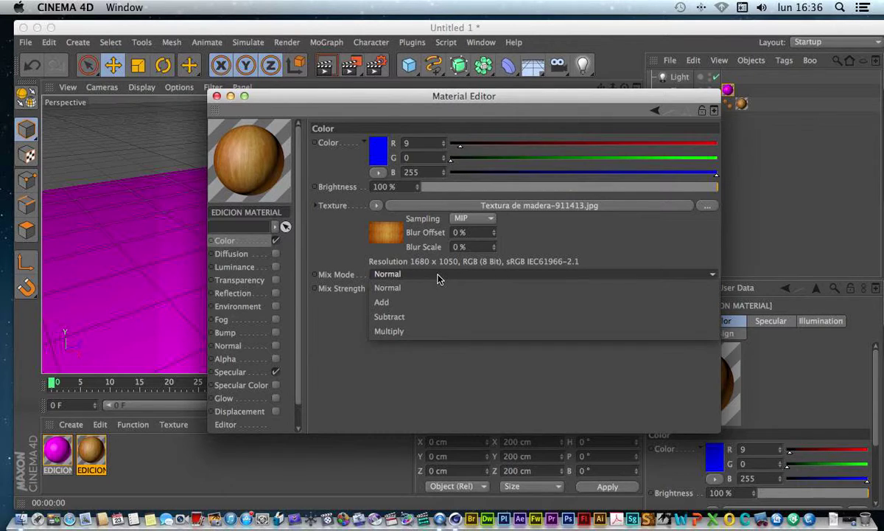
left_click(404, 303)
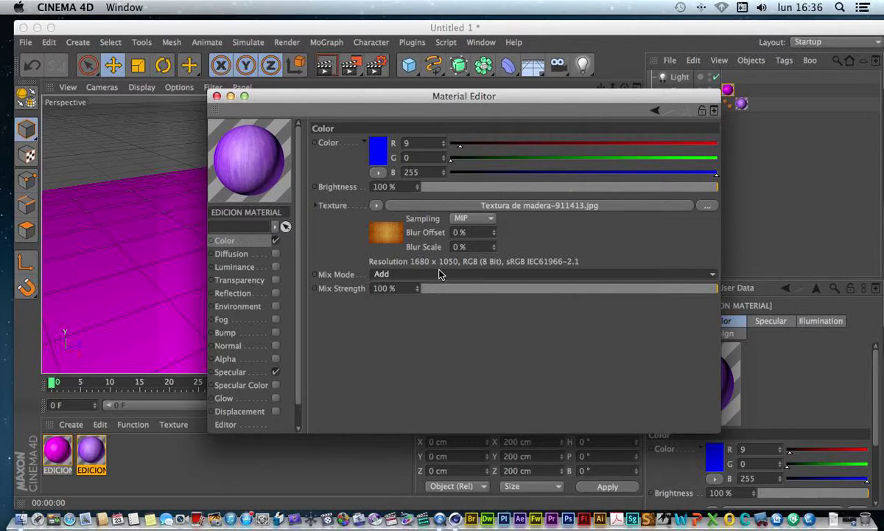
left_click(216, 97)
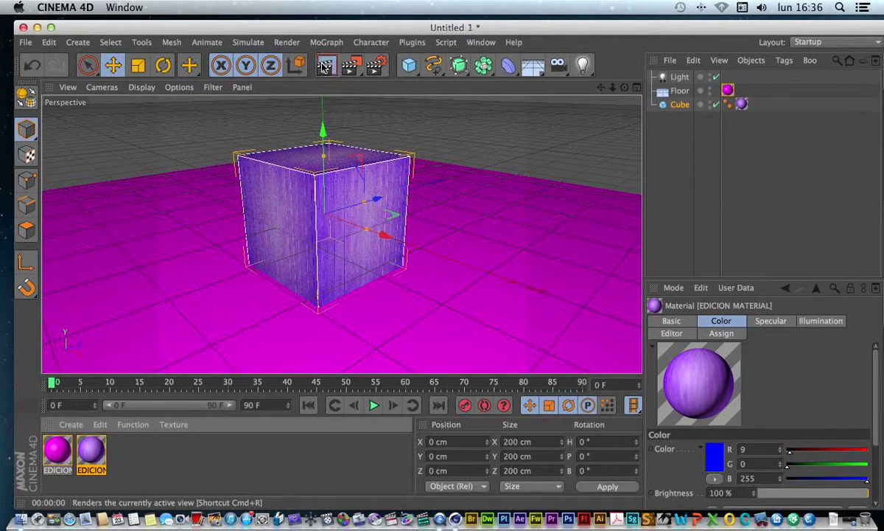
left_click(325, 66)
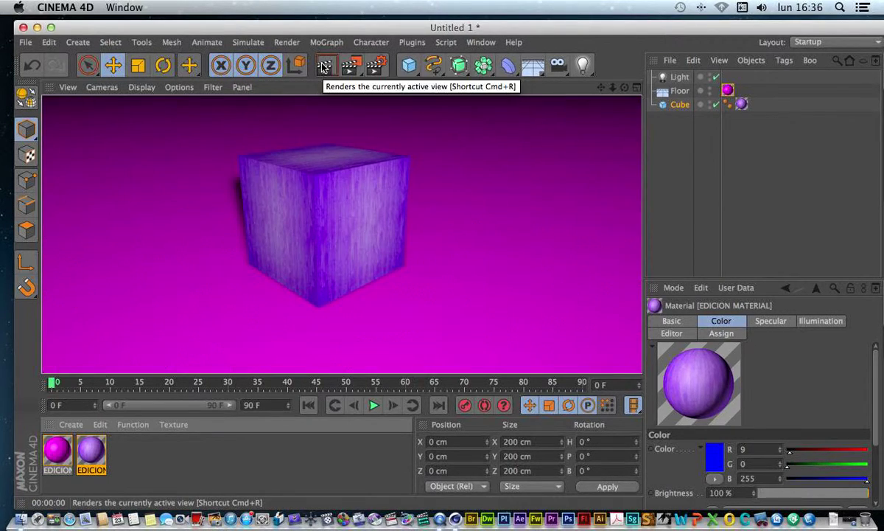
Try the Subtract and Multiply mix modes on the cube material's wood texture, closing the editor with Multiply set
double_click(92, 448)
left_click(397, 275)
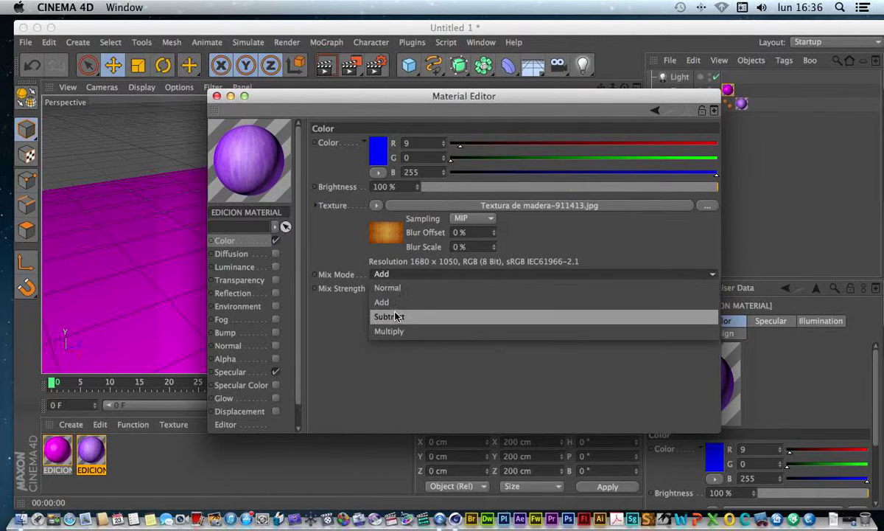
left_click(381, 314)
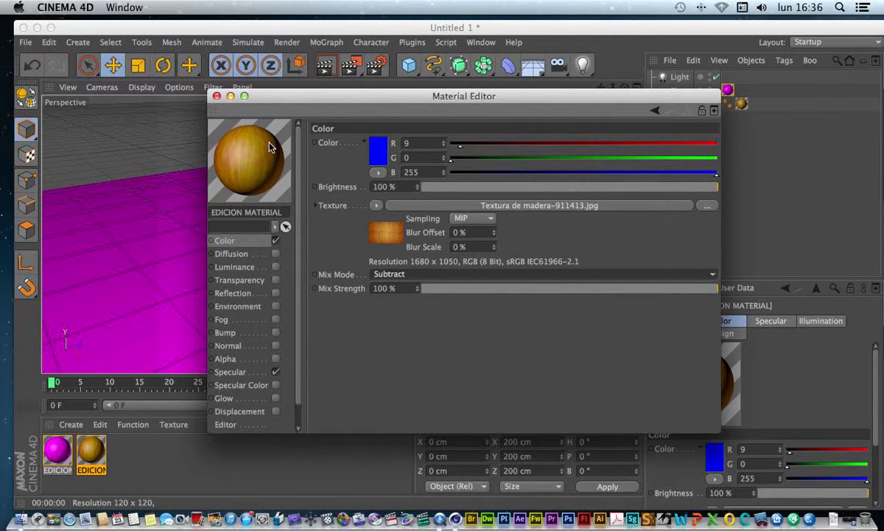
left_click(414, 275)
left_click(389, 331)
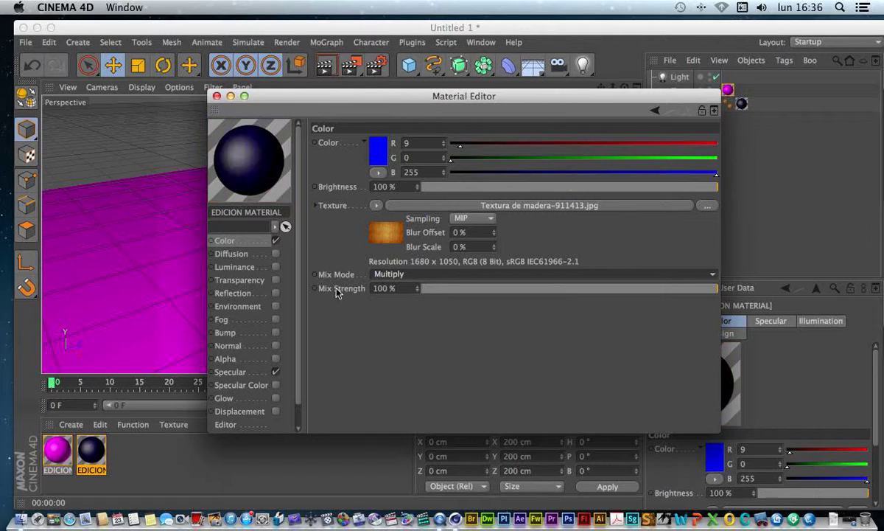
left_click(216, 96)
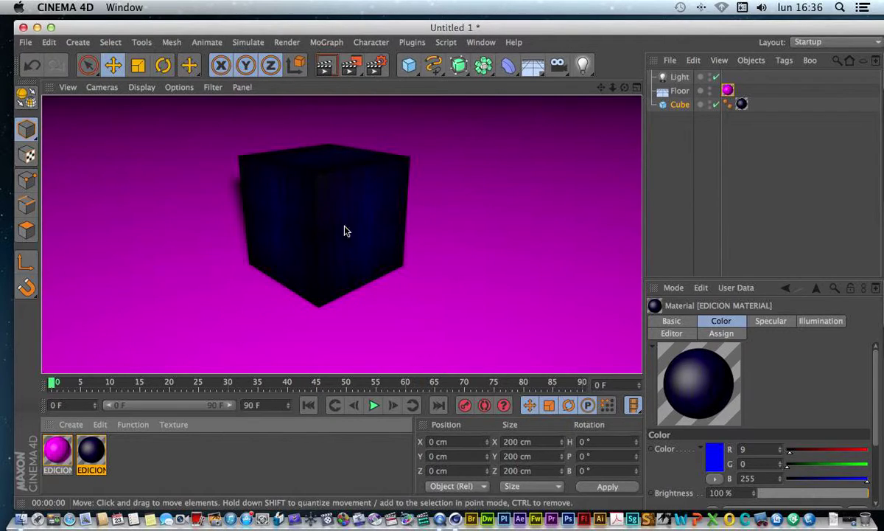
Return the cube material's texture mix mode to Normal and clear the wood image from its colour texture
double_click(91, 451)
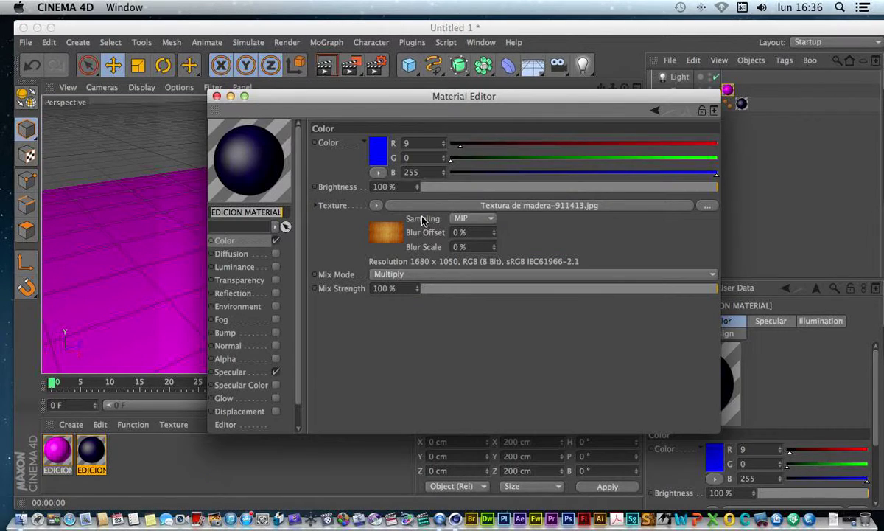
left_click(390, 274)
left_click(417, 289)
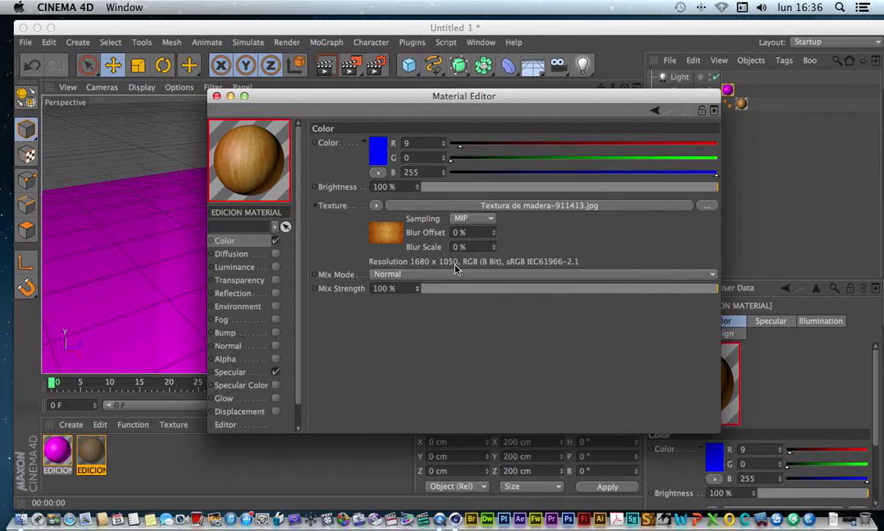
left_click(376, 205)
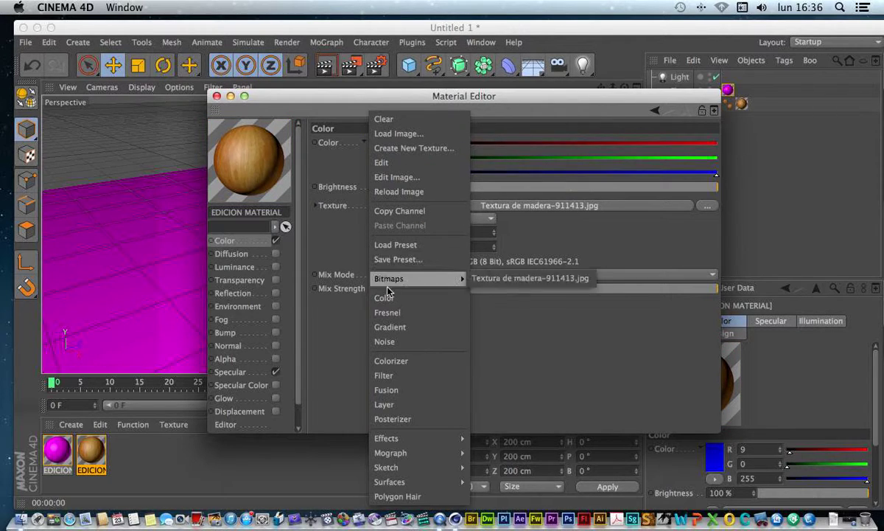
left_click(384, 119)
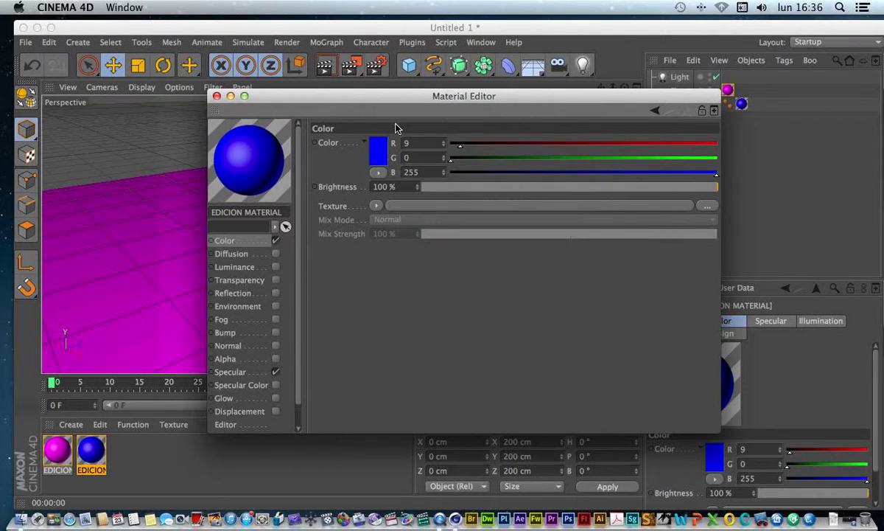
Apply a Fresnel shader as the cube material's colour texture and render the active view with the editor moved off the cube
left_click(376, 206)
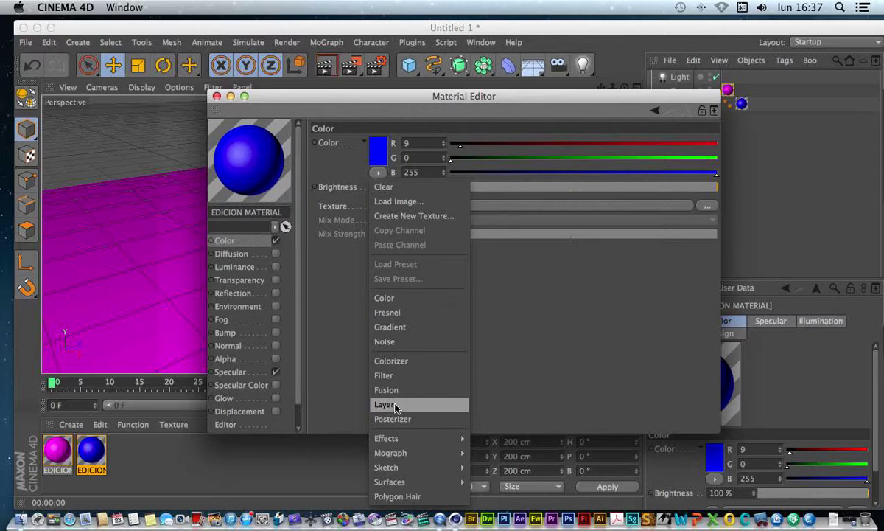
mouse_move(411, 439)
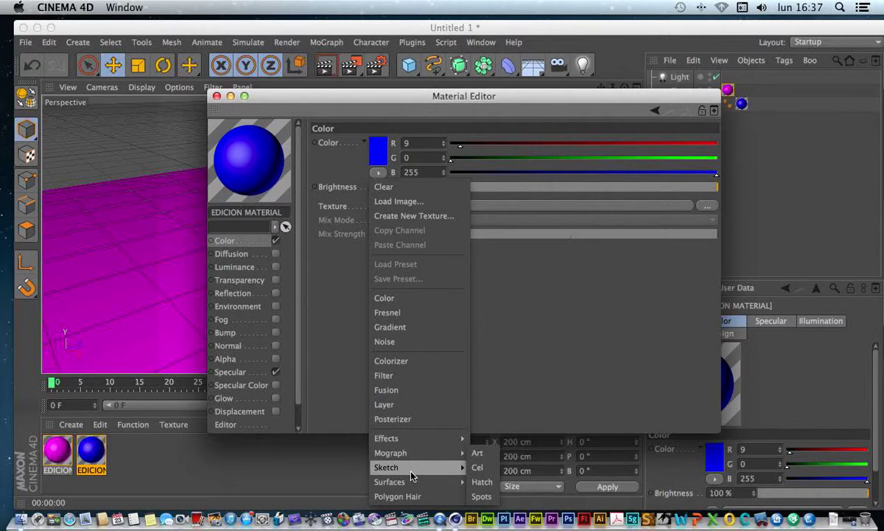
mouse_move(413, 482)
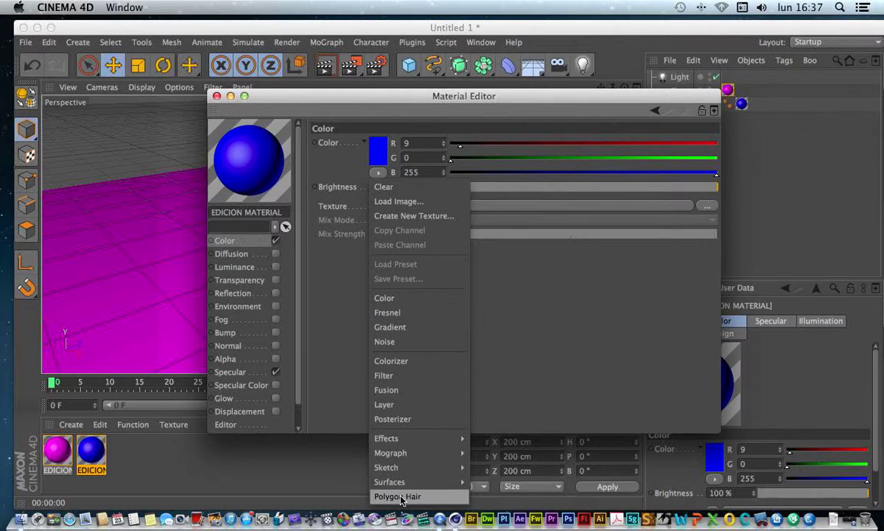
left_click(389, 313)
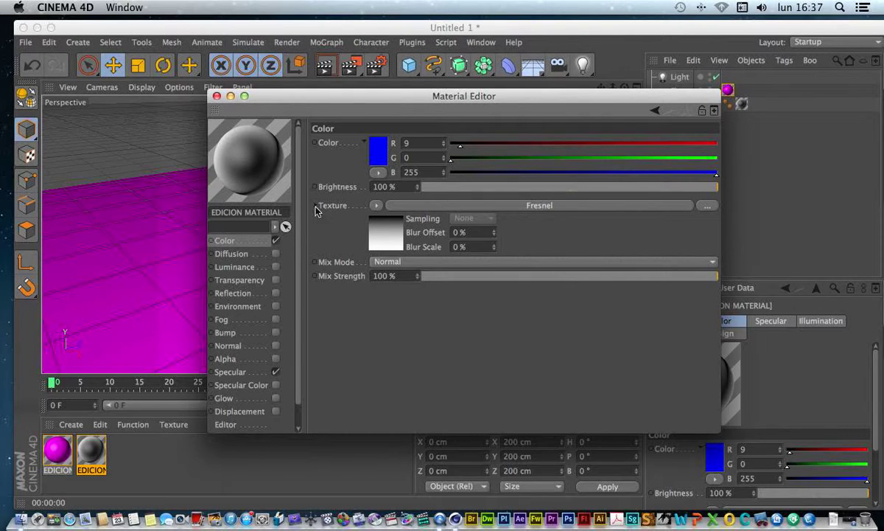
left_click_drag(229, 97, 585, 86)
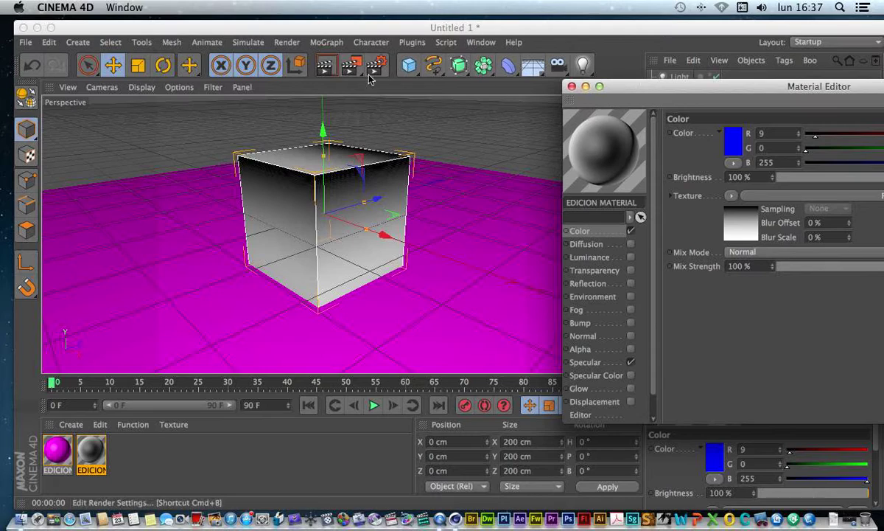
left_click(325, 66)
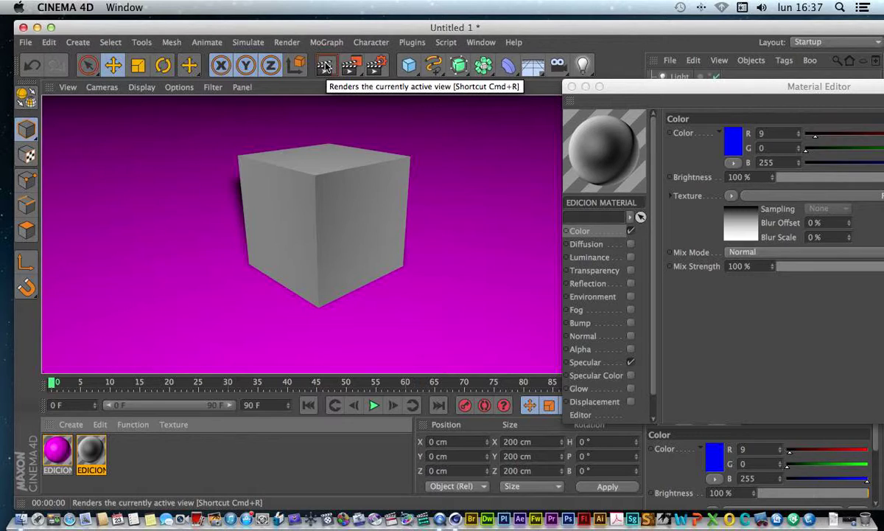
Change the white end of the Fresnel shader's gradient to pure red (255, 0, 0) and render the active view
left_click_drag(631, 85, 192, 83)
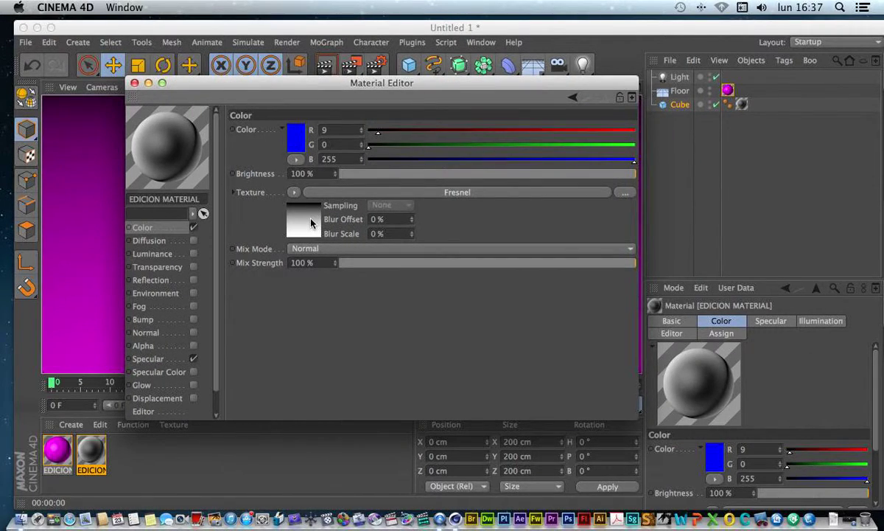
left_click(311, 223)
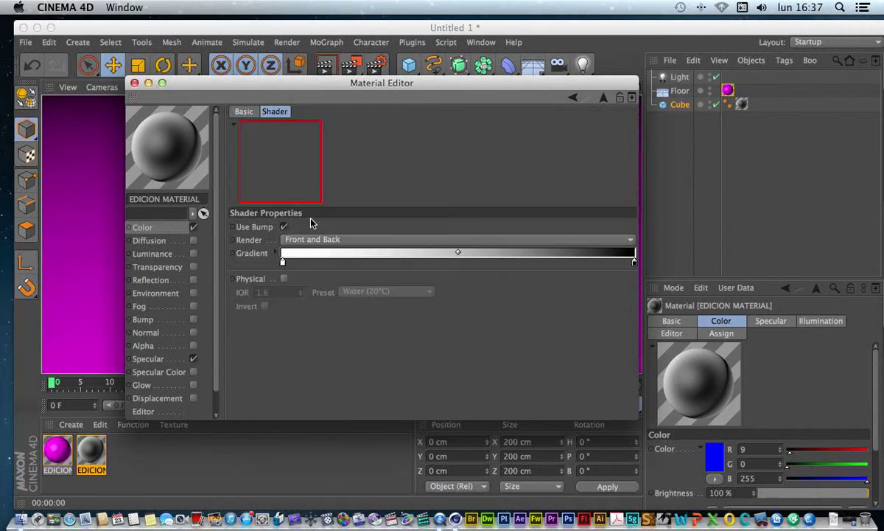
double_click(284, 263)
left_click_drag(239, 255, 289, 211)
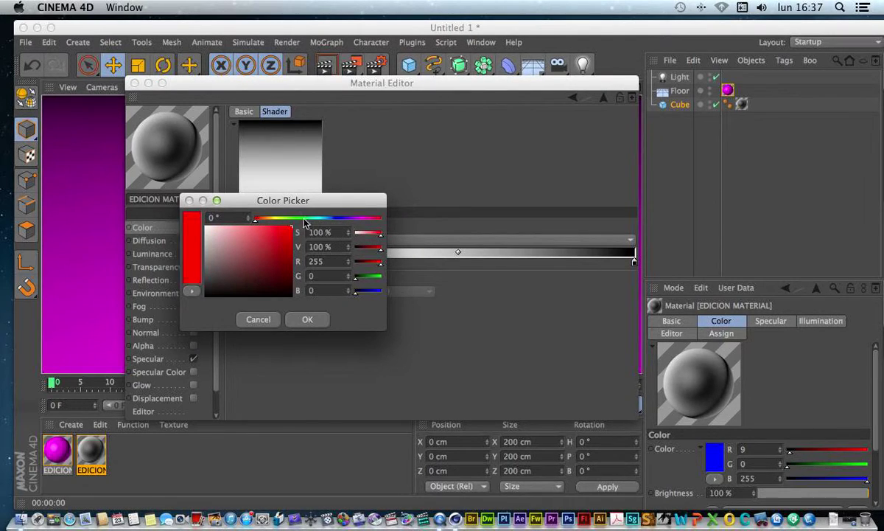
left_click(307, 319)
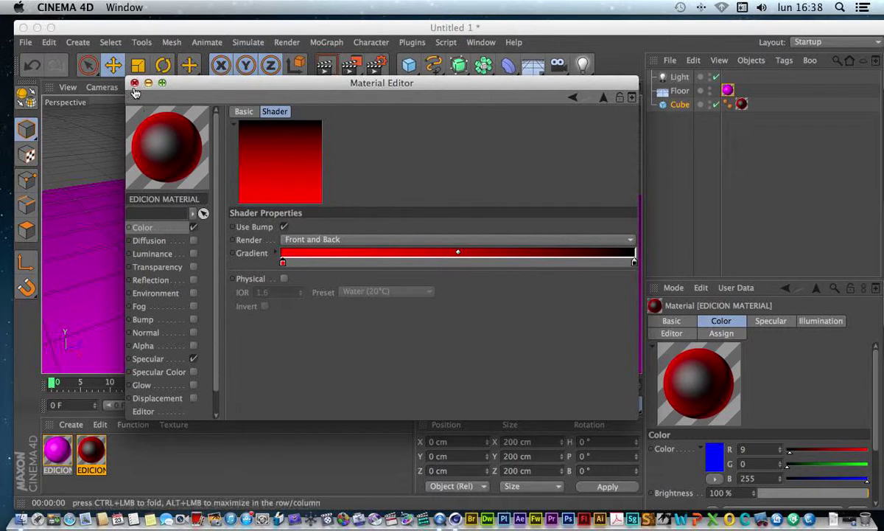
left_click(134, 83)
left_click(323, 65)
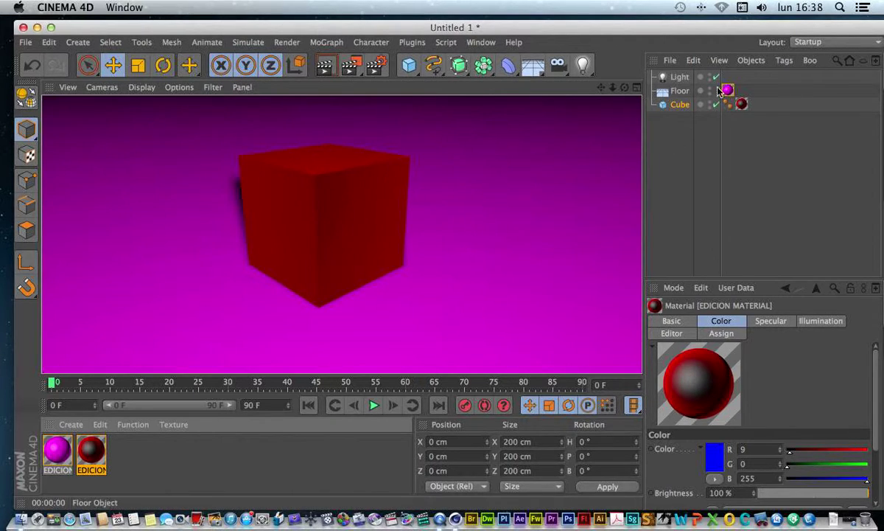
Disable the Light object in the scene and render the active view without it
left_click(678, 78)
left_click(714, 76)
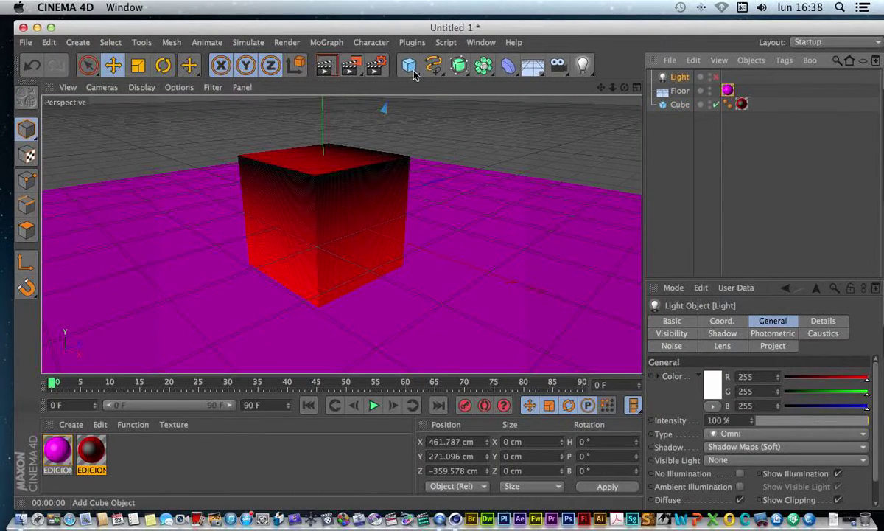
left_click(326, 65)
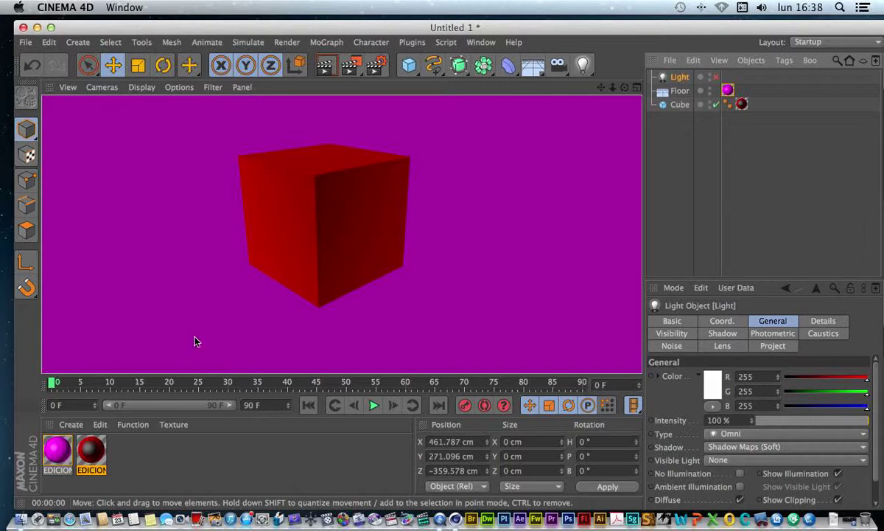
Replace the Fresnel shader in the cube material's colour texture with a Gradient shader
double_click(92, 449)
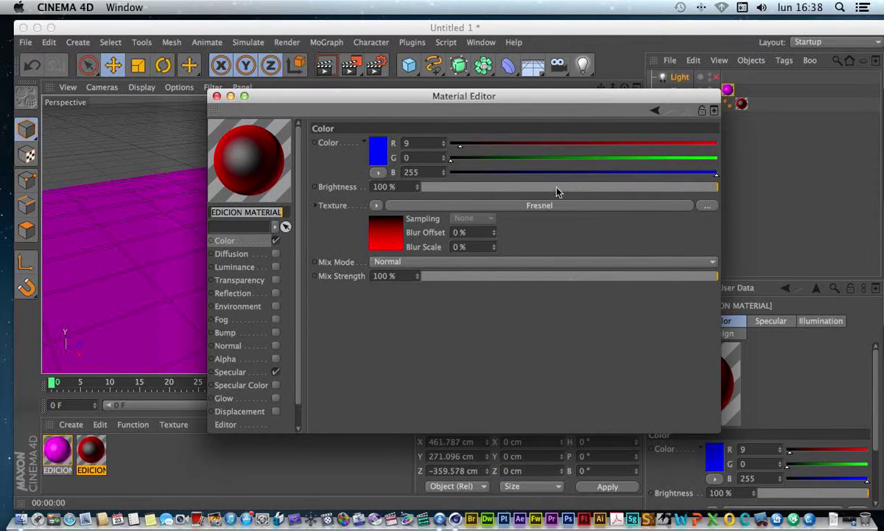
left_click(375, 205)
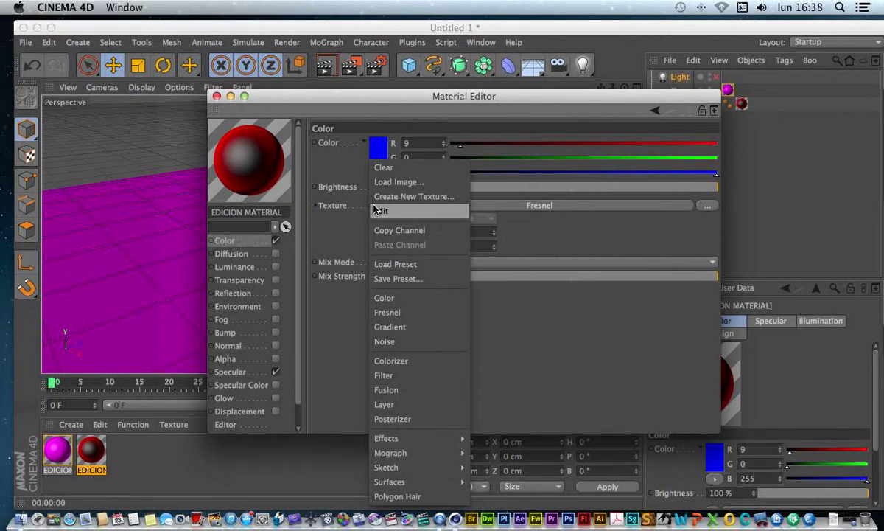
left_click(392, 326)
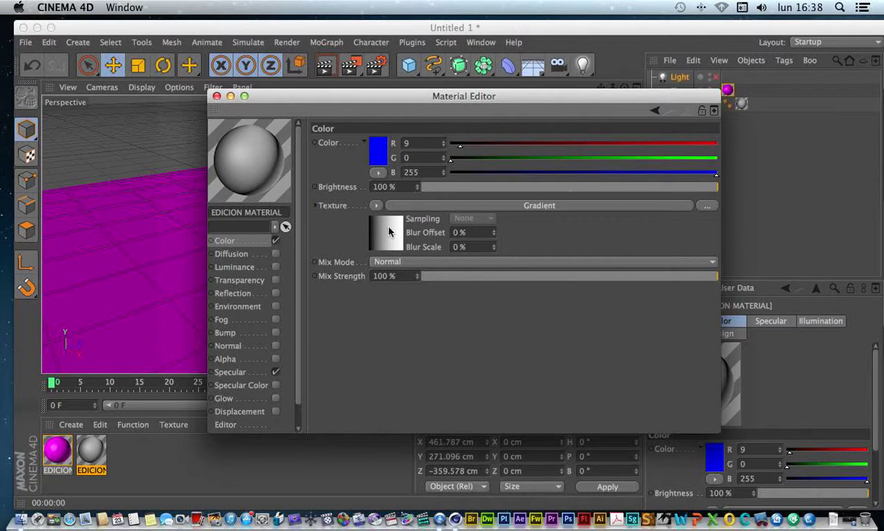
Add two knots to the Gradient shader, about a quarter and four-fifths along, and set the first knot's colour to red
left_click(373, 222)
left_click(445, 250)
left_click(645, 250)
left_click(366, 250)
double_click(367, 250)
left_click(376, 208)
left_click(390, 311)
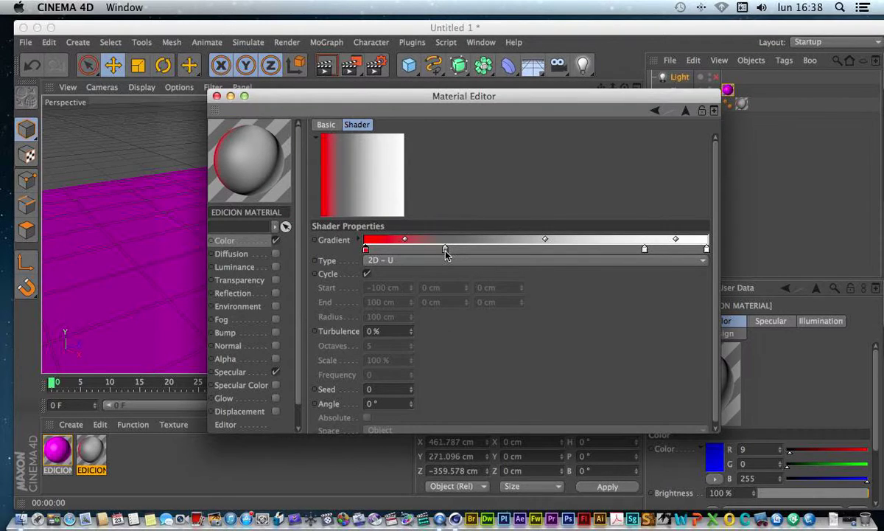
Set the colour of the gradient's second knot to white
double_click(445, 251)
left_click_drag(410, 250, 342, 224)
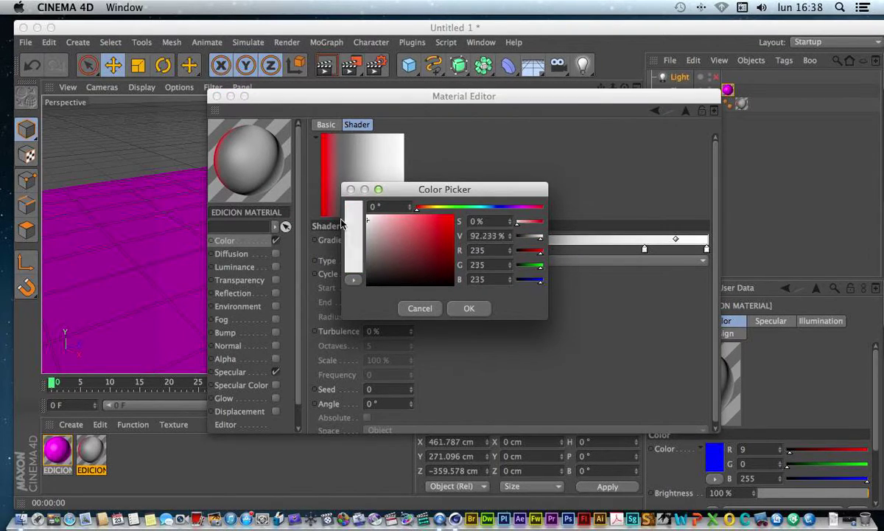
left_click(472, 308)
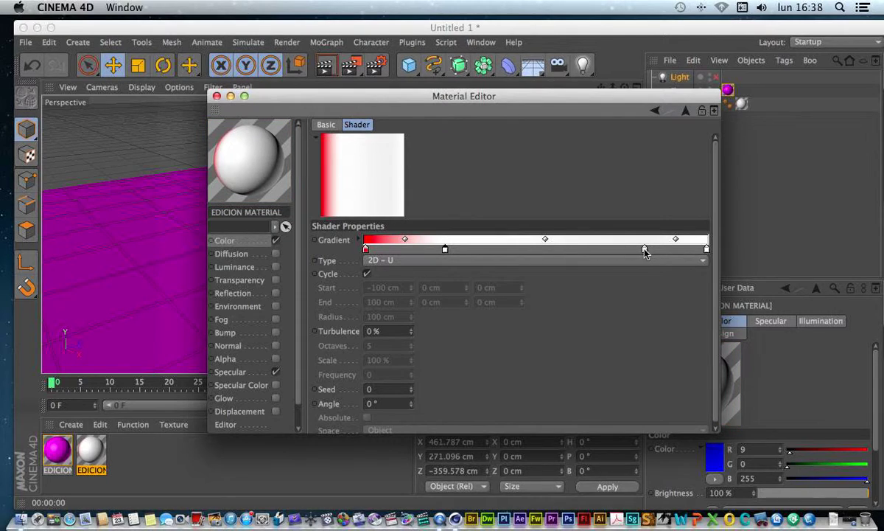
Set the colour of the gradient's third knot to a bright, fully saturated green
double_click(645, 250)
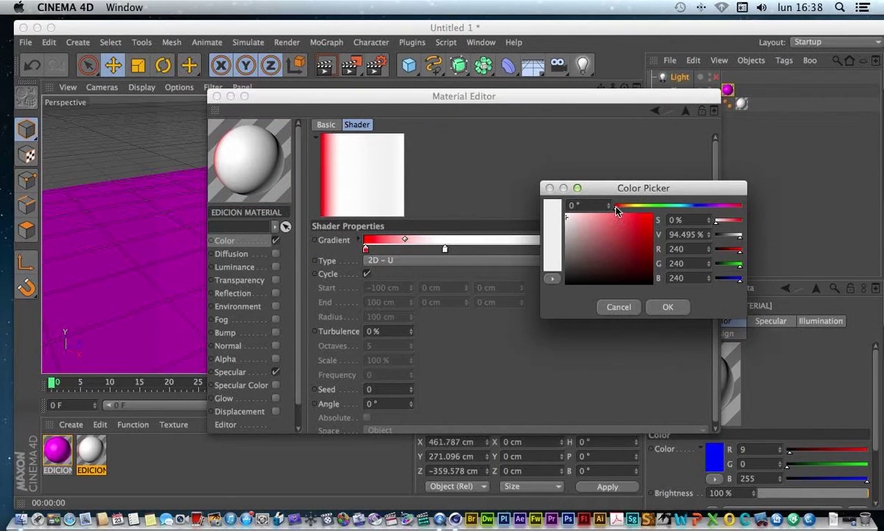
left_click_drag(616, 207, 670, 207)
left_click_drag(625, 234, 669, 212)
left_click(661, 305)
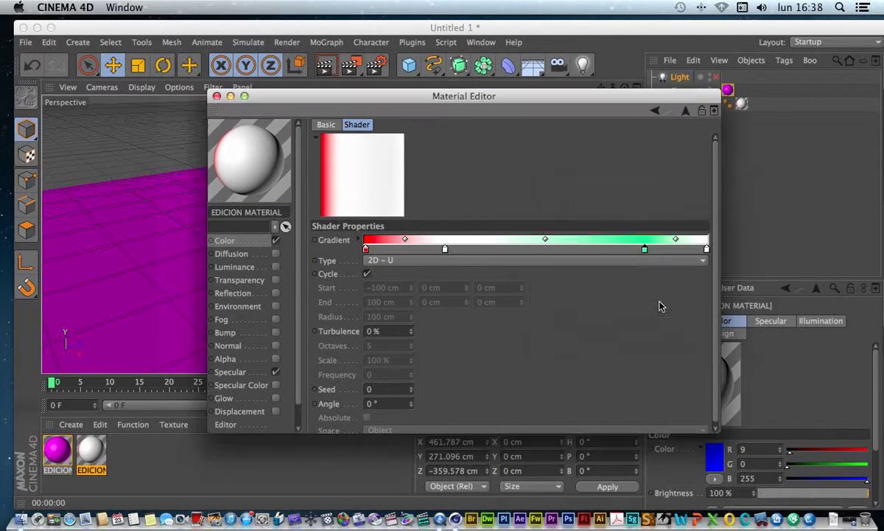
Set the colour of the gradient's end knot to violet-blue (59, 0, 255)
double_click(706, 250)
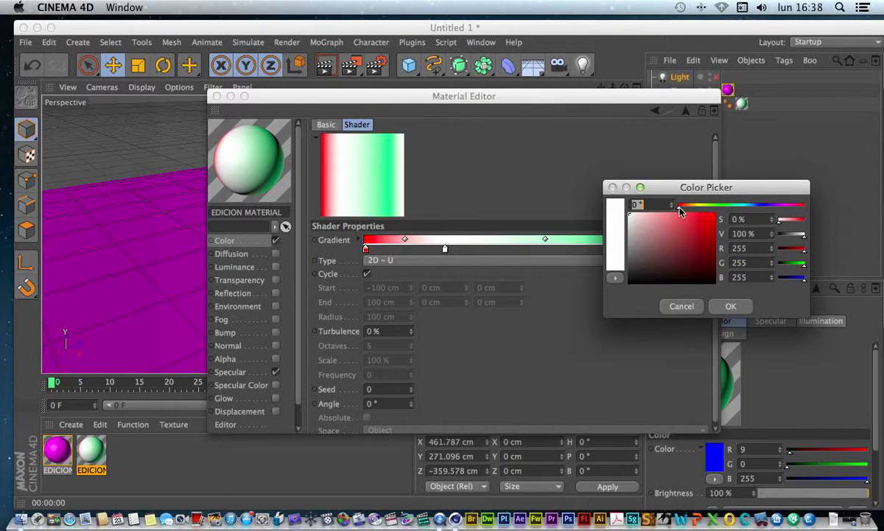
left_click_drag(679, 207, 766, 207)
left_click_drag(695, 236, 746, 203)
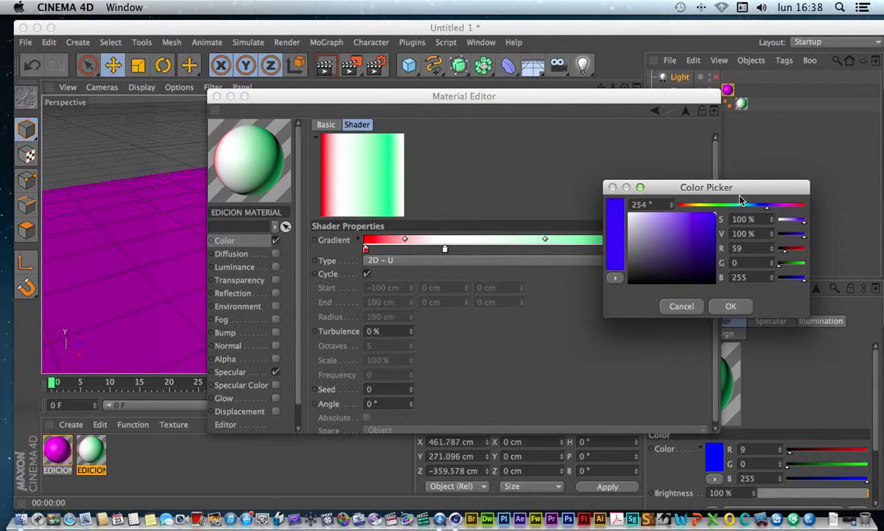
left_click(729, 313)
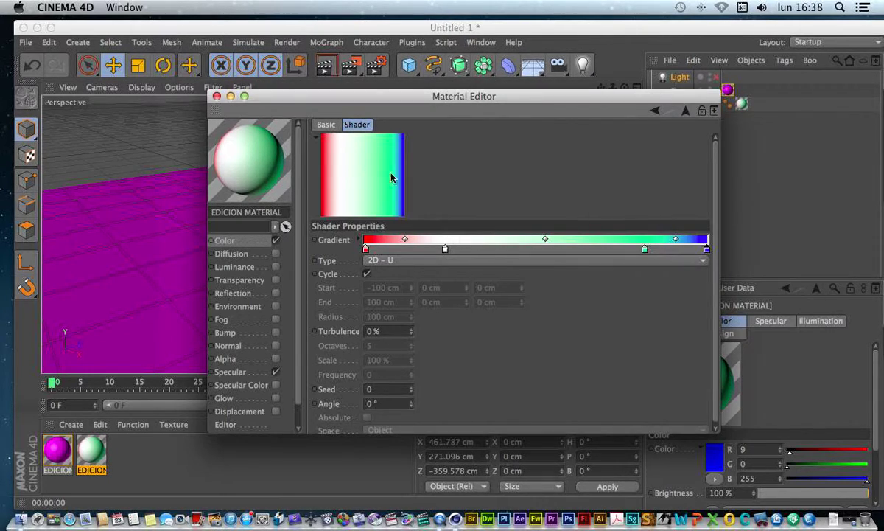
Set the gradient's second knot to yellow, close the material editor and render the active view
double_click(445, 250)
left_click(434, 207)
left_click_drag(430, 234, 456, 214)
left_click(468, 307)
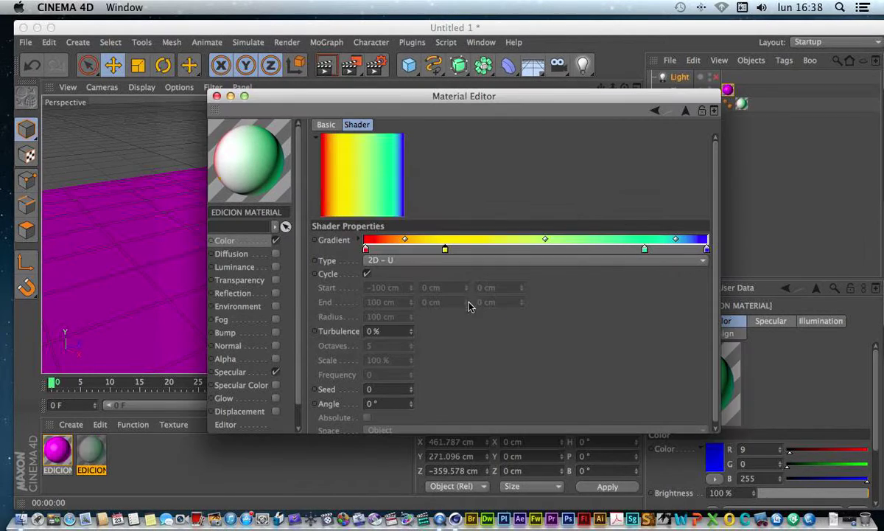
left_click(216, 96)
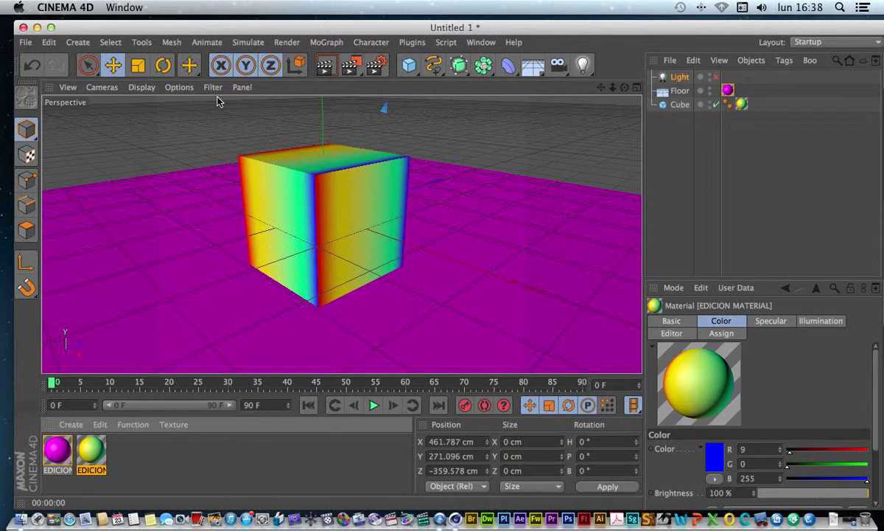
left_click(325, 65)
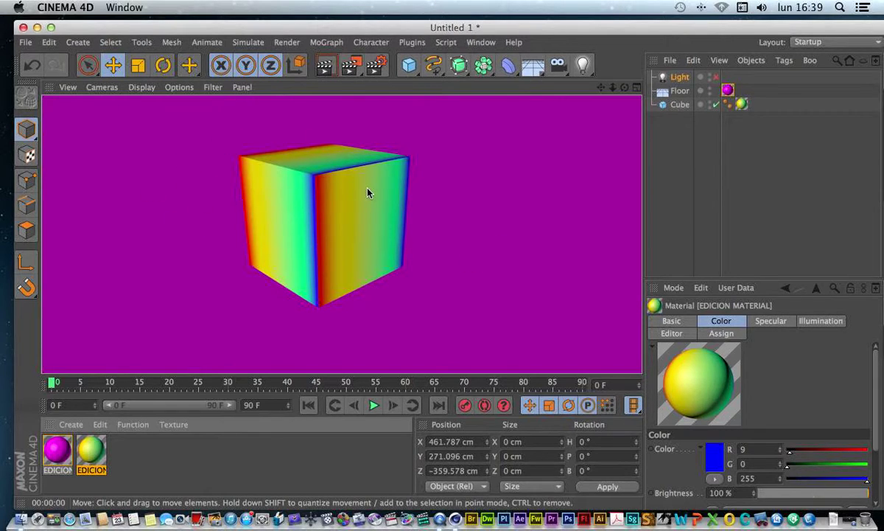
Set the projection of the cube's texture tag to Cubic
left_click(741, 104)
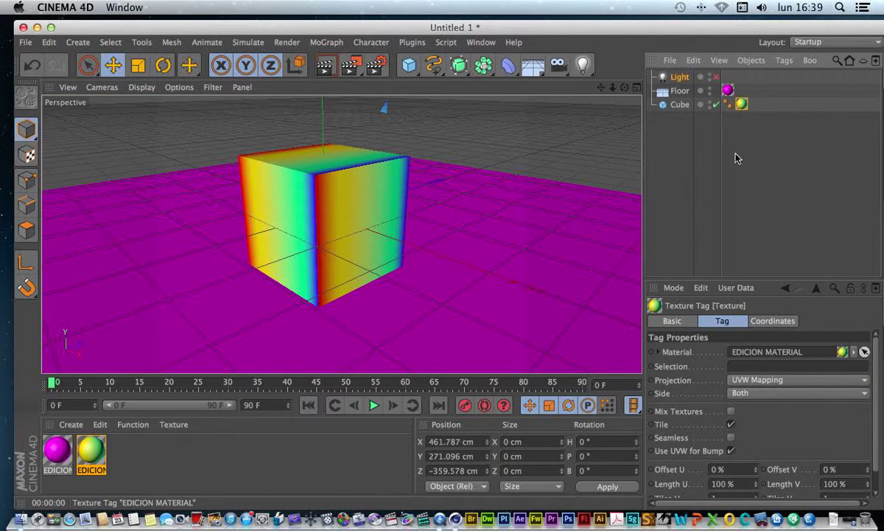
left_click(760, 380)
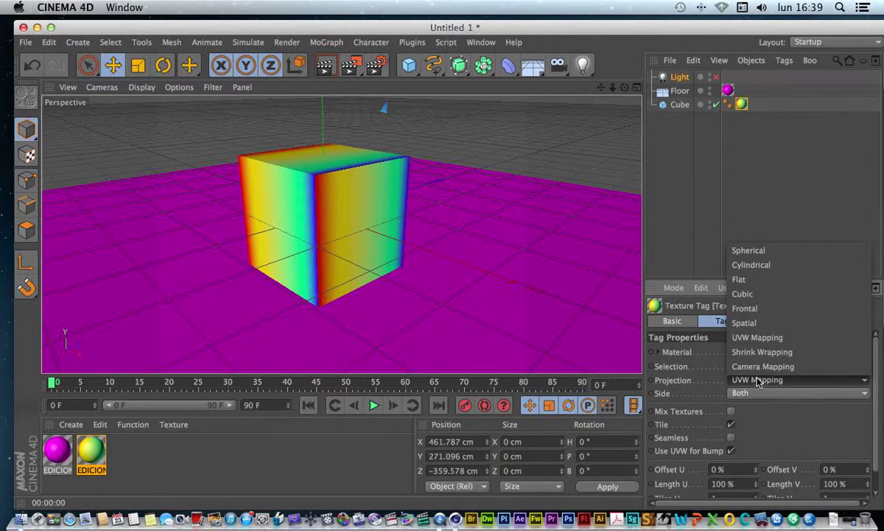
left_click(744, 293)
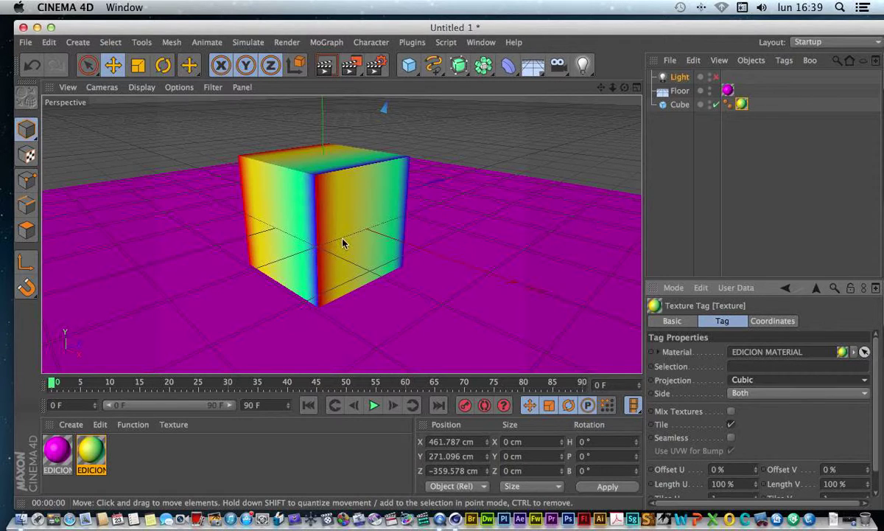
Move and rotate the cube's texture projection in Texture mode and render the active view
left_click(24, 156)
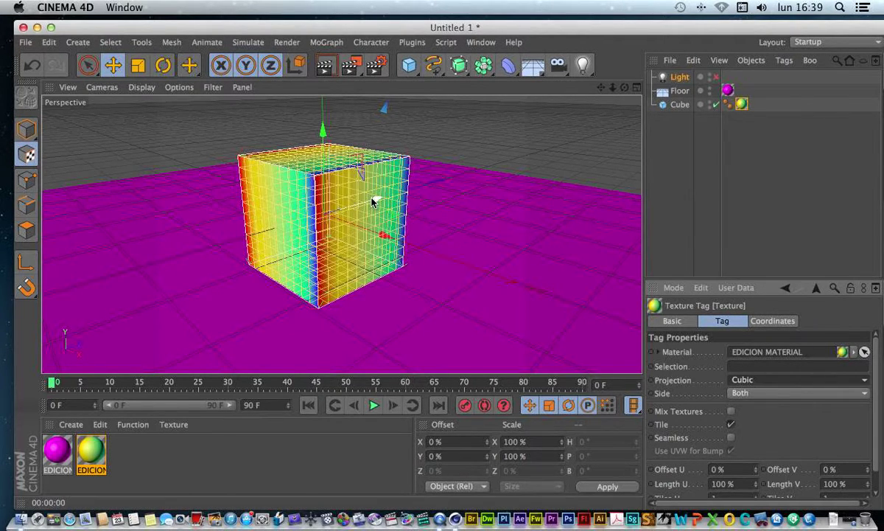
left_click_drag(375, 200, 349, 169)
left_click(164, 68)
mouse_move(279, 199)
left_mouse_down()
mouse_move(293, 242)
mouse_move(253, 204)
mouse_move(282, 205)
mouse_move(253, 198)
mouse_move(279, 203)
left_mouse_up()
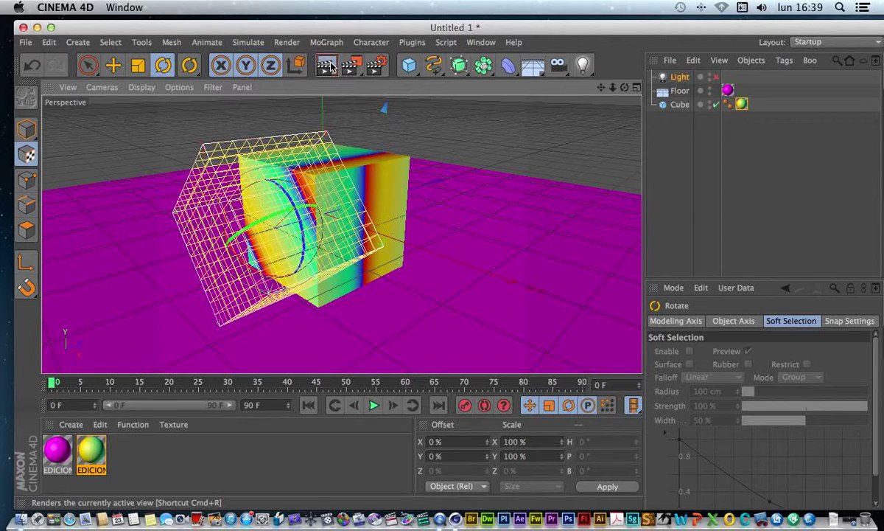
left_click(329, 67)
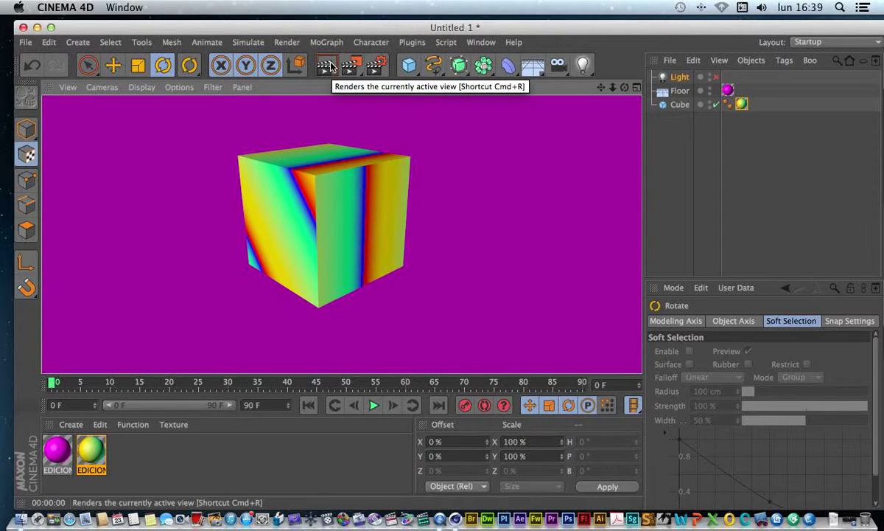
Change the cube texture tag's projection to Spherical, rotate the texture projection and render the active view
left_click(741, 104)
left_click(753, 385)
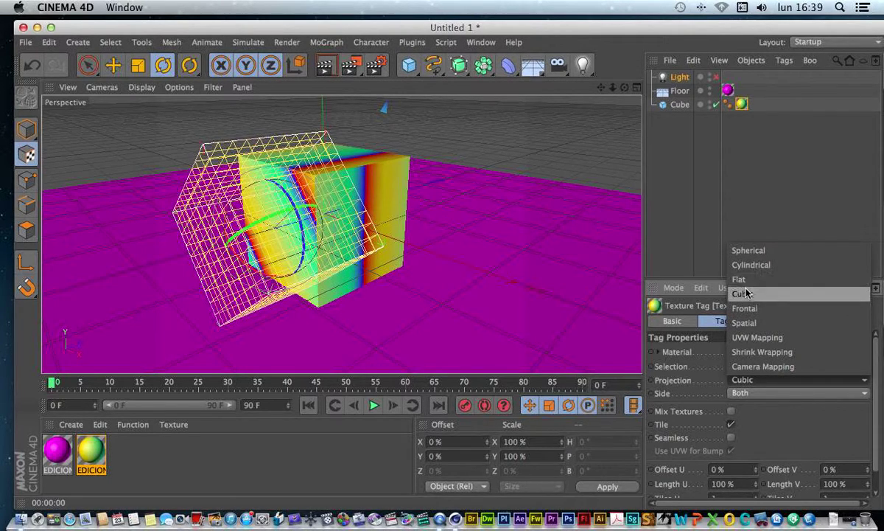
left_click(749, 251)
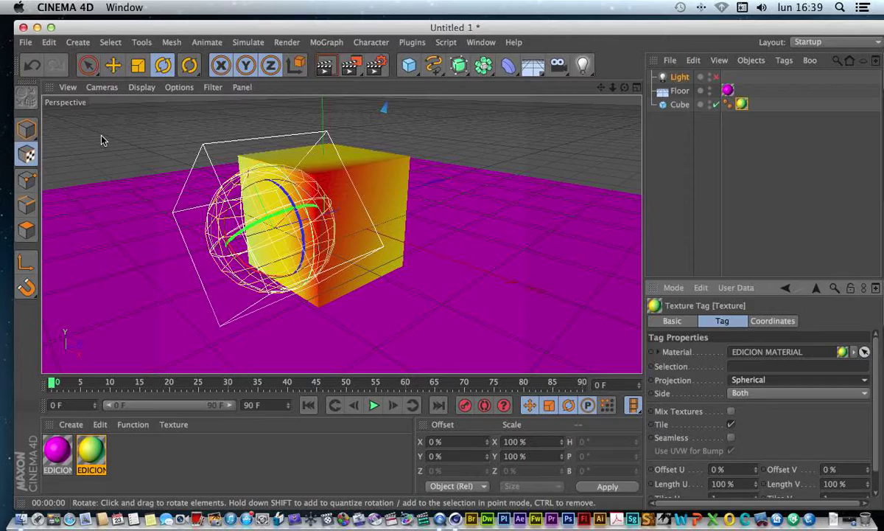
left_click_drag(266, 174, 286, 241)
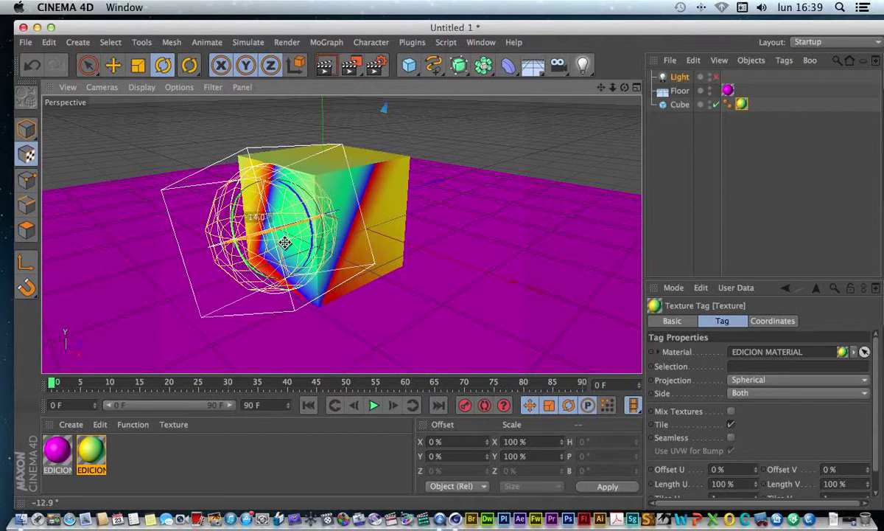
left_click(326, 64)
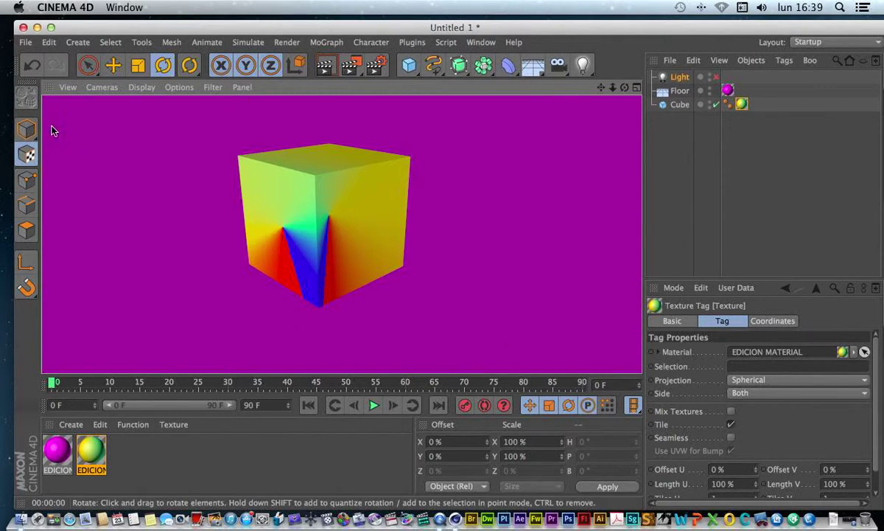
Undo the last texture rotation and projection change, and set the cube texture tag's projection to UVW Mapping
left_click(32, 66)
left_click(32, 66)
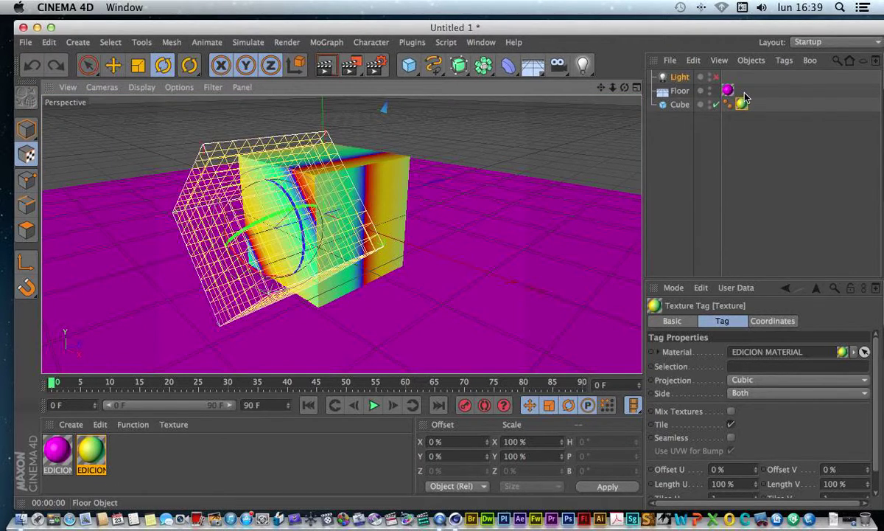
left_click(756, 379)
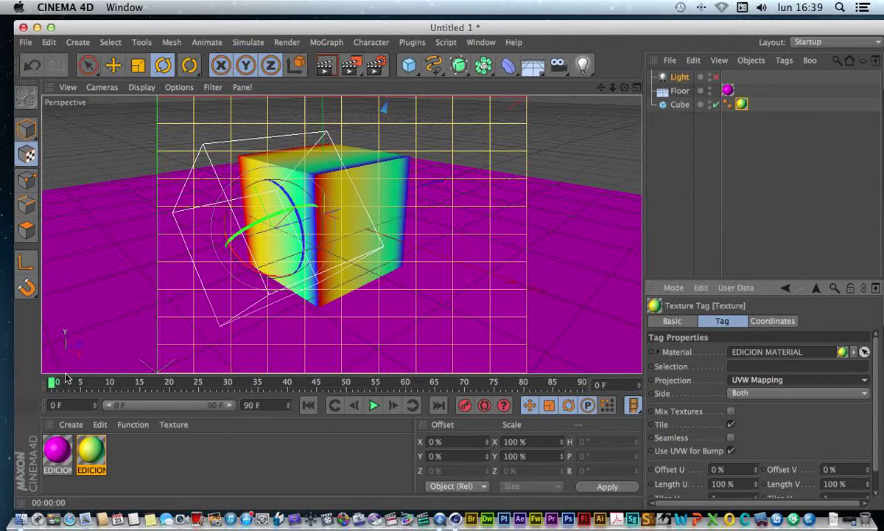
Replace the Gradient shader in the cube material's colour texture with the Brick surface shader and render the active view
double_click(91, 451)
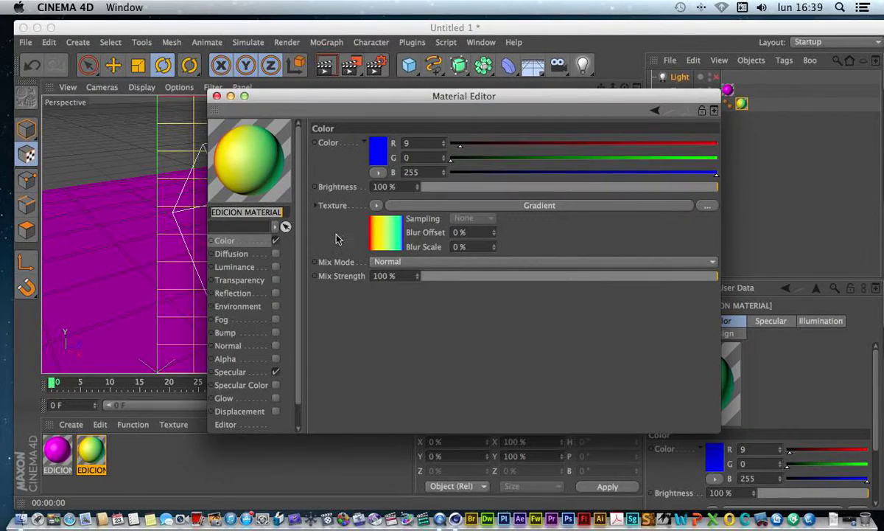
left_click(368, 213)
left_click(232, 240)
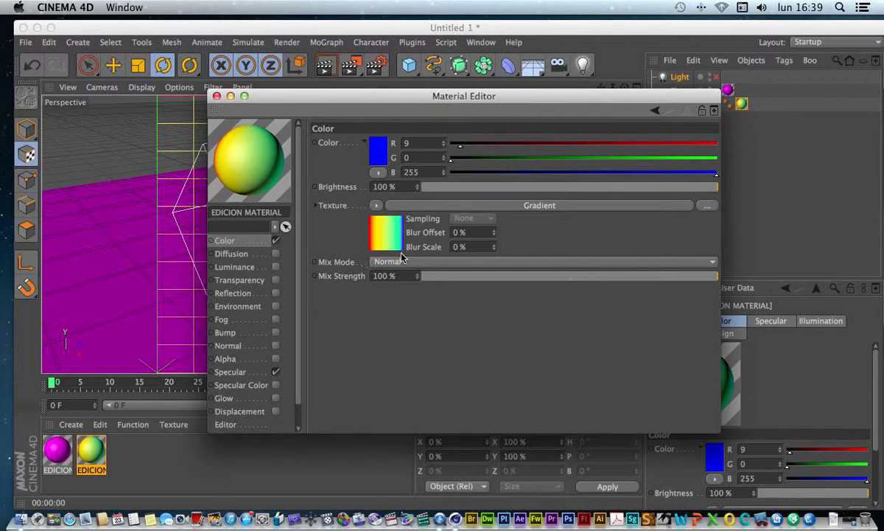
left_click(364, 205)
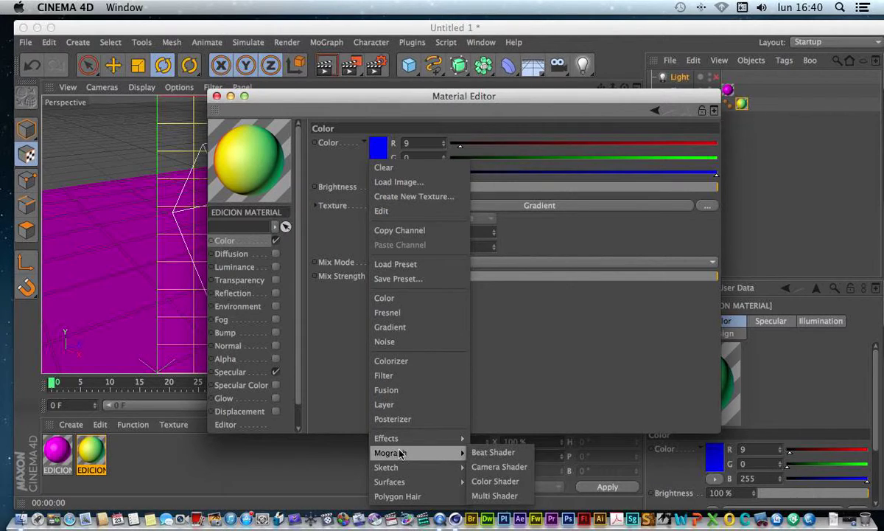
mouse_move(405, 482)
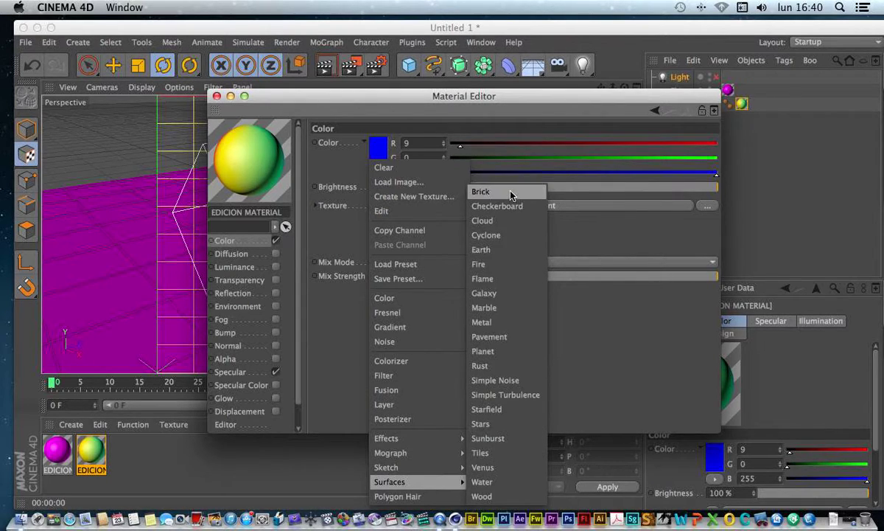
left_click(511, 193)
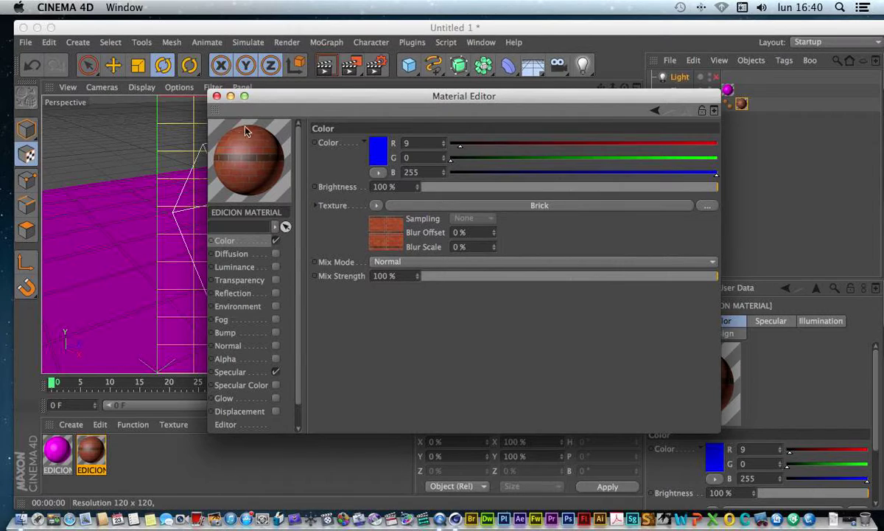
left_click(217, 96)
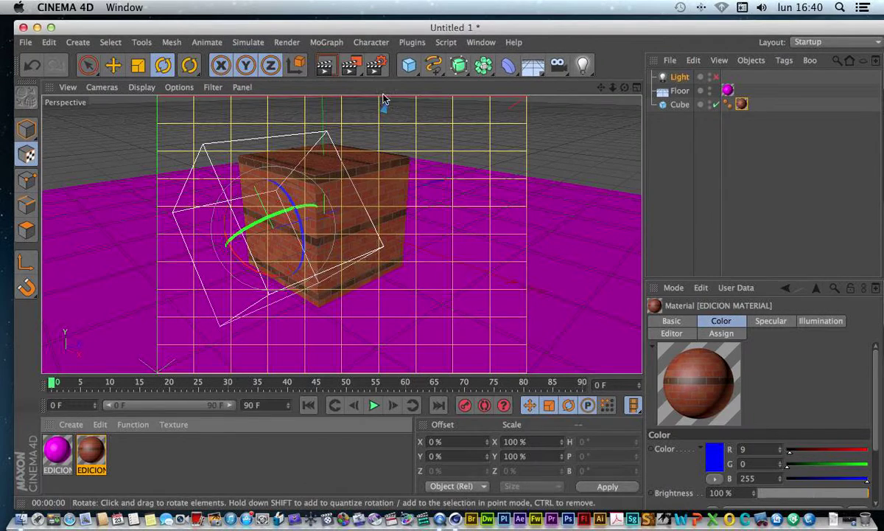
left_click(326, 66)
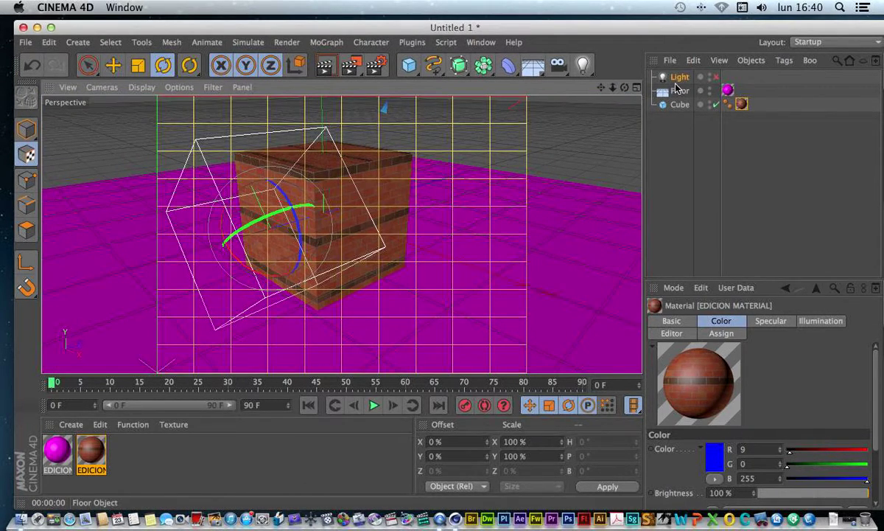
Re-enable the Light object, switch back to Model mode and render a close view of the brick cube
left_click(716, 76)
scroll(342, 235, "up", 3)
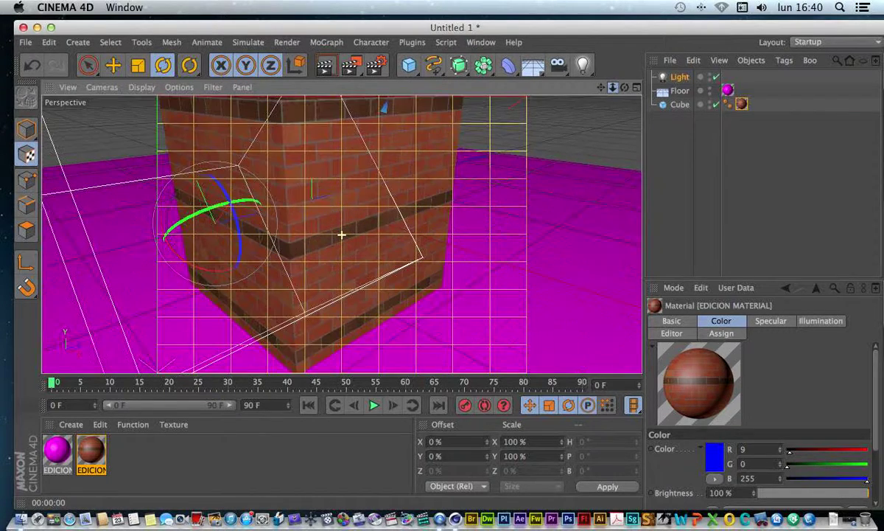
left_click(741, 103)
left_click(26, 129)
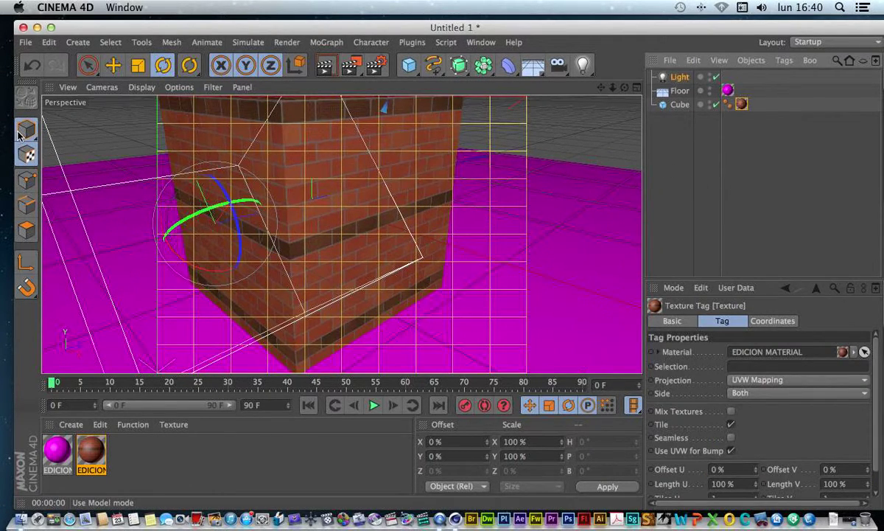
left_click(326, 70)
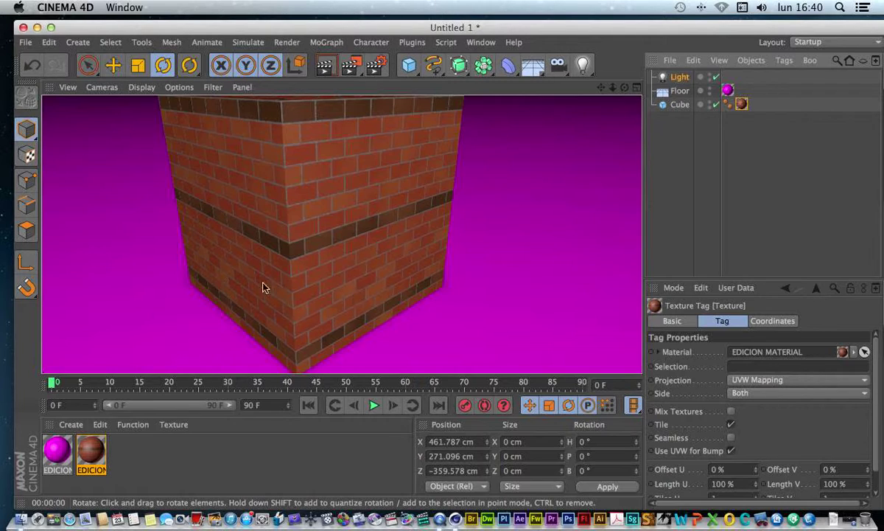
Examine the Basic, Shader, Colors, Gaps and Dirt settings of the Brick shader in the cube material's colour channel
double_click(92, 451)
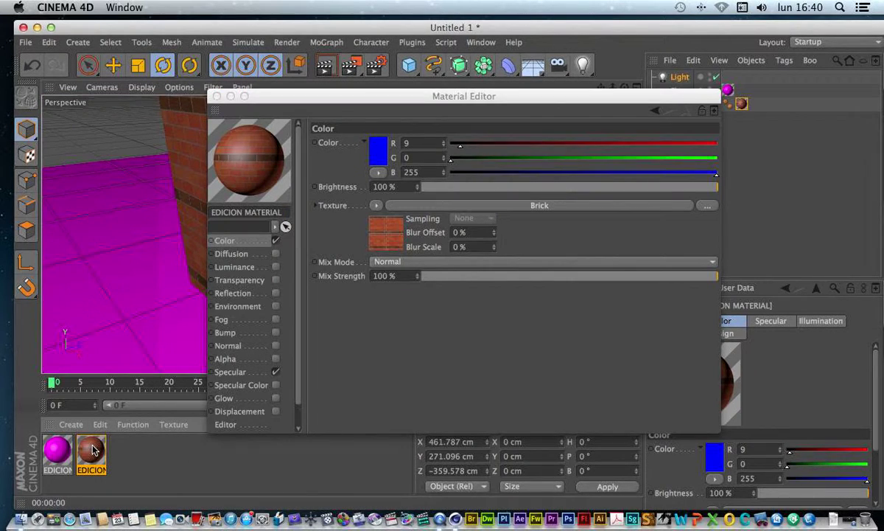
left_click(372, 223)
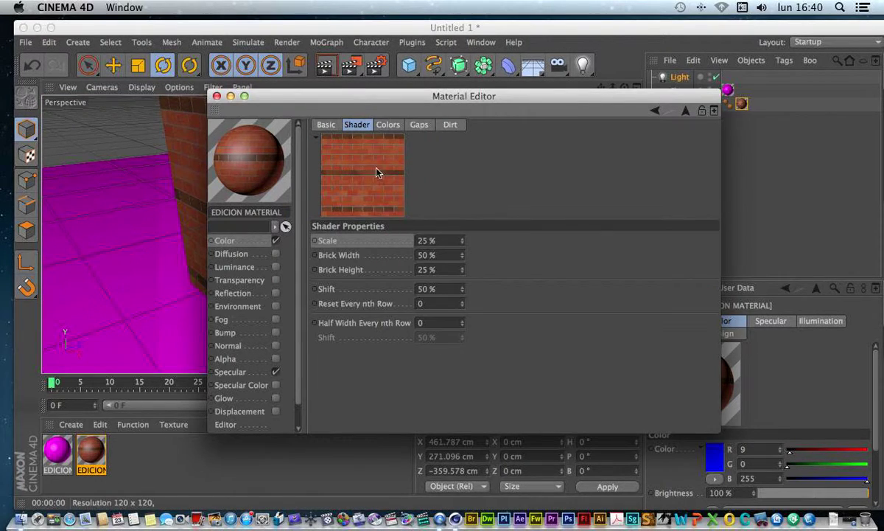
left_click(389, 124)
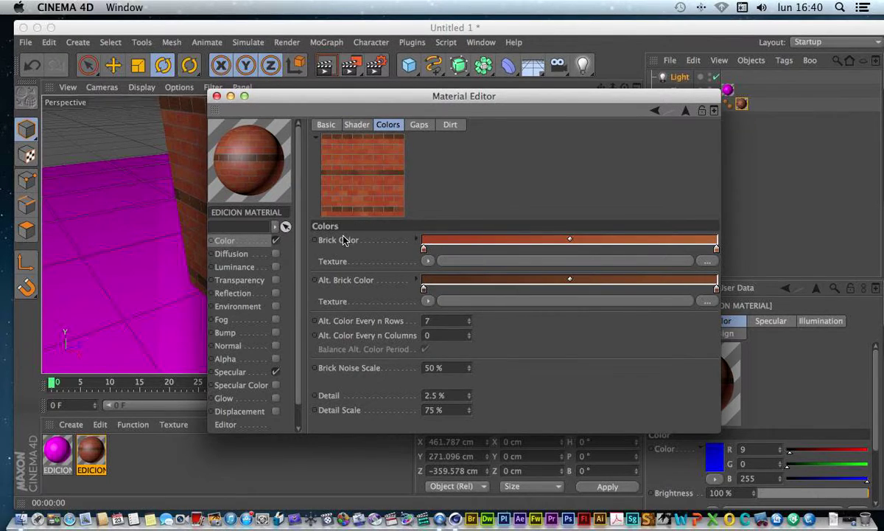
left_click(225, 241)
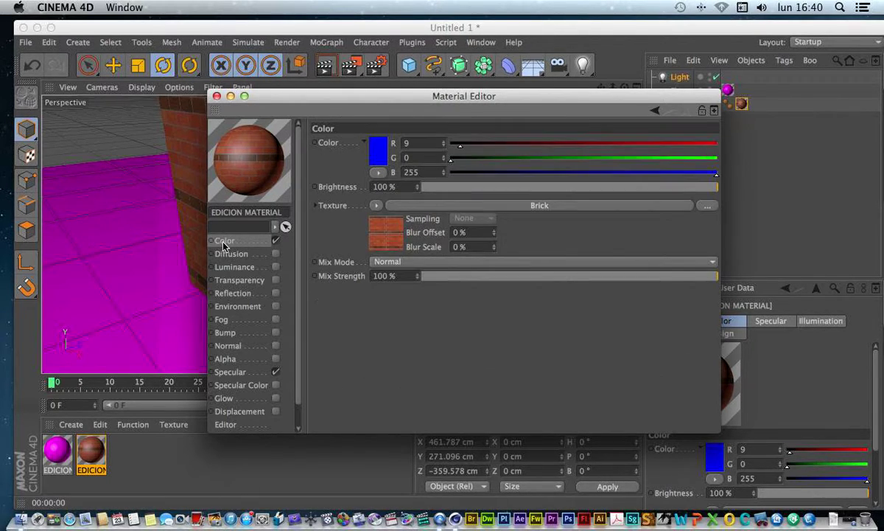
left_click(388, 231)
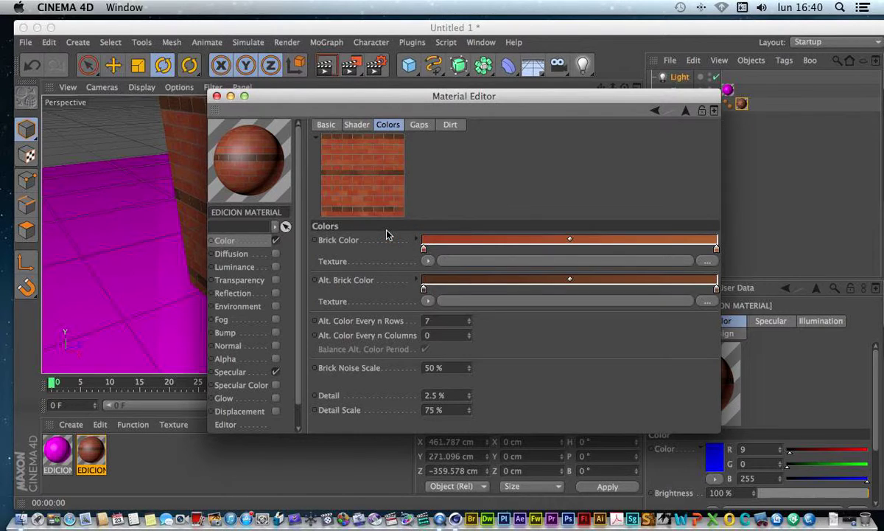
left_click(327, 126)
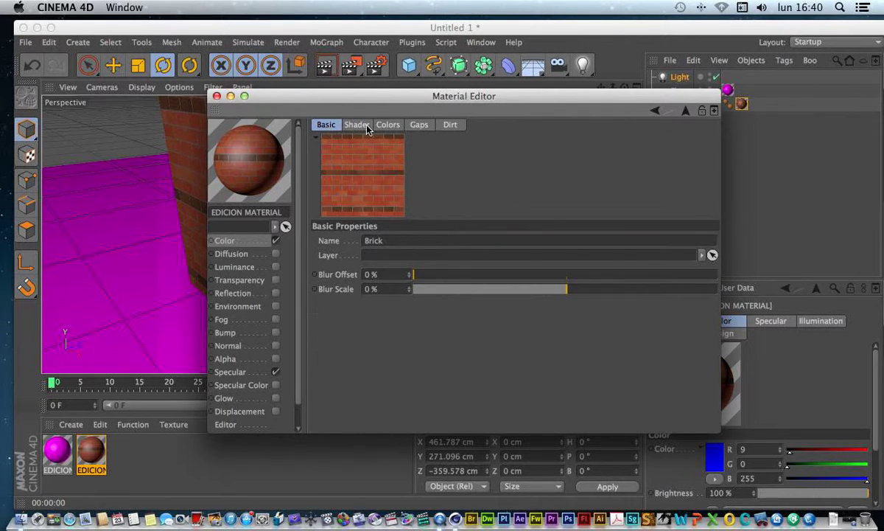
left_click(357, 124)
left_click(389, 125)
left_click(418, 124)
left_click(450, 125)
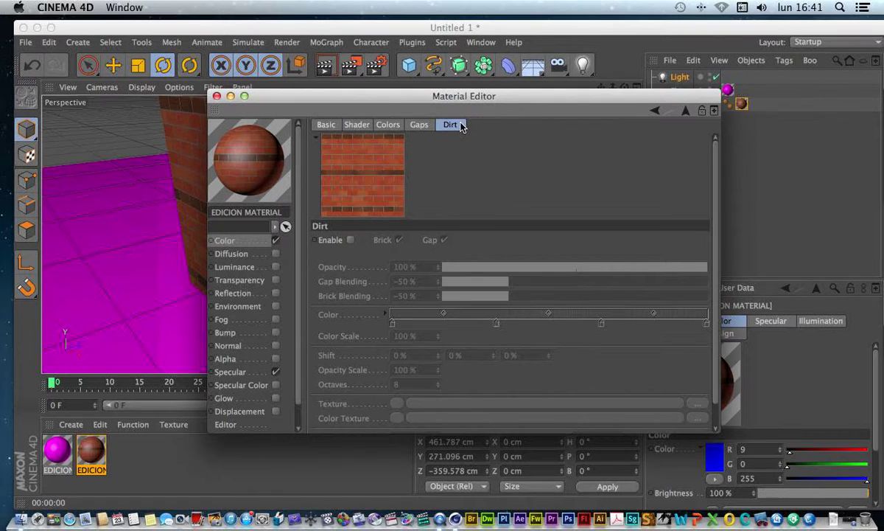
Set the first knot of the Brick shader's Brick Color gradient to a brighter red, RGB 205, 59, 14
left_click(387, 126)
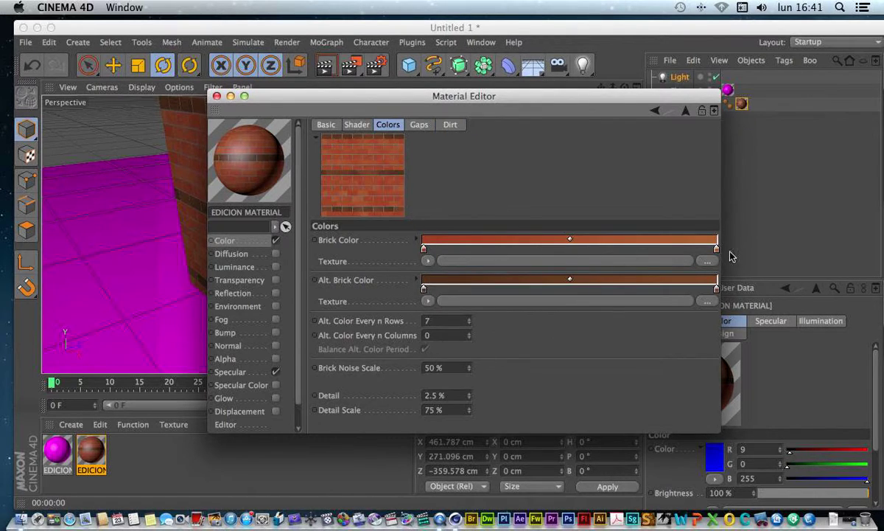
double_click(424, 249)
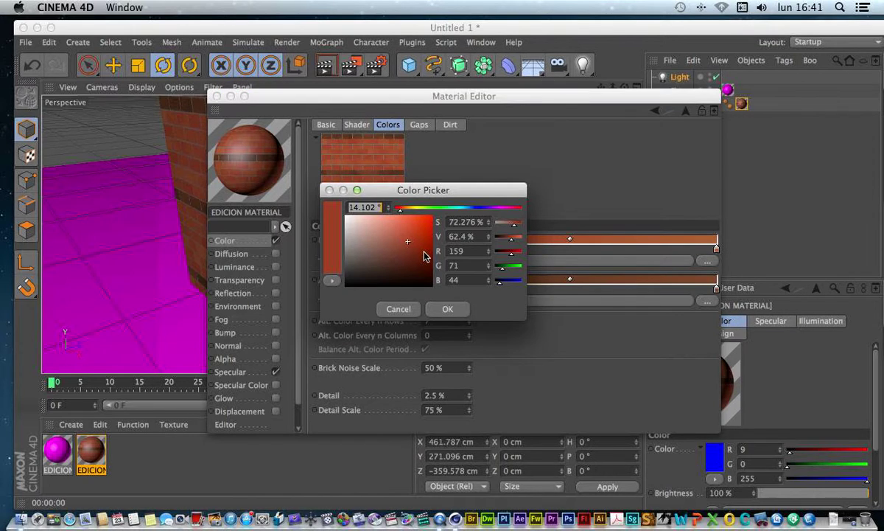
left_click_drag(408, 241, 427, 230)
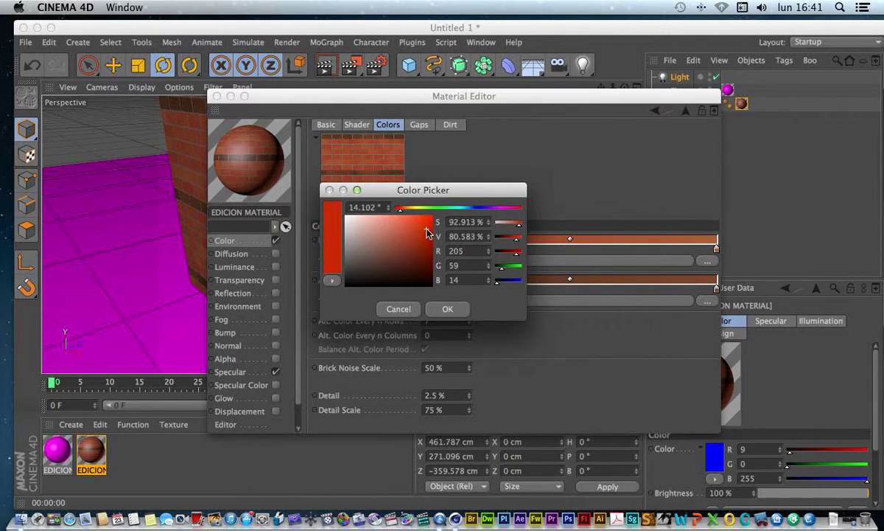
left_click(447, 308)
Set the first knot of the Alt. Brick Color gradient to dark brown, RGB 39, 18, 5, and render the active view
left_click(425, 289)
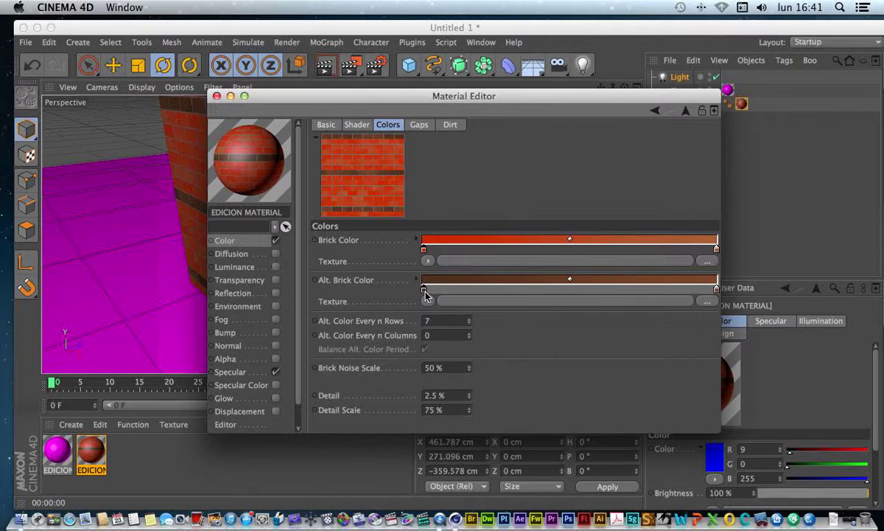
double_click(425, 289)
left_click_drag(404, 309, 422, 315)
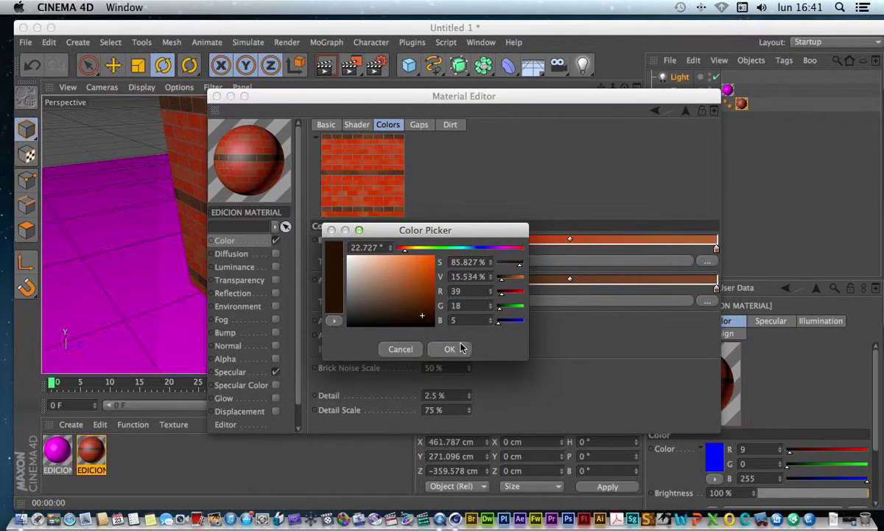
left_click(451, 349)
left_click(215, 96)
left_click(324, 68)
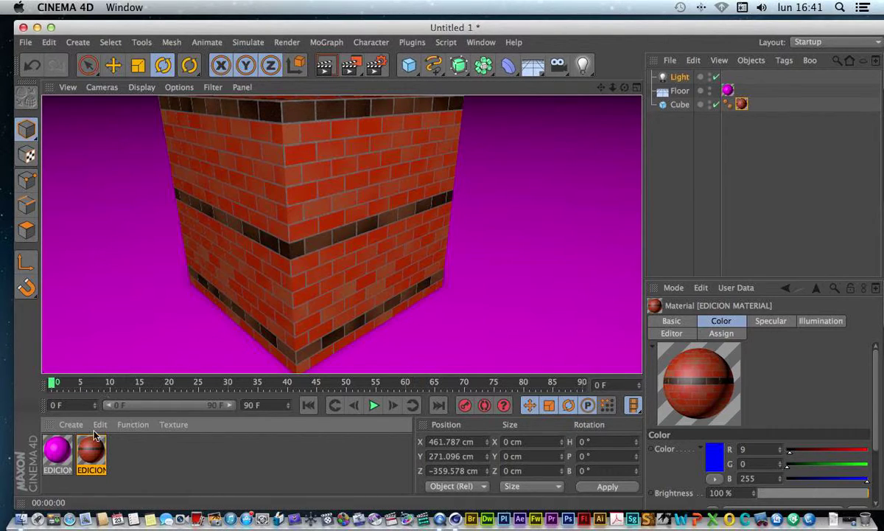
Enlarge the cube material's editor and set the first knot of the Brick shader's Gap Color gradient to black
double_click(91, 451)
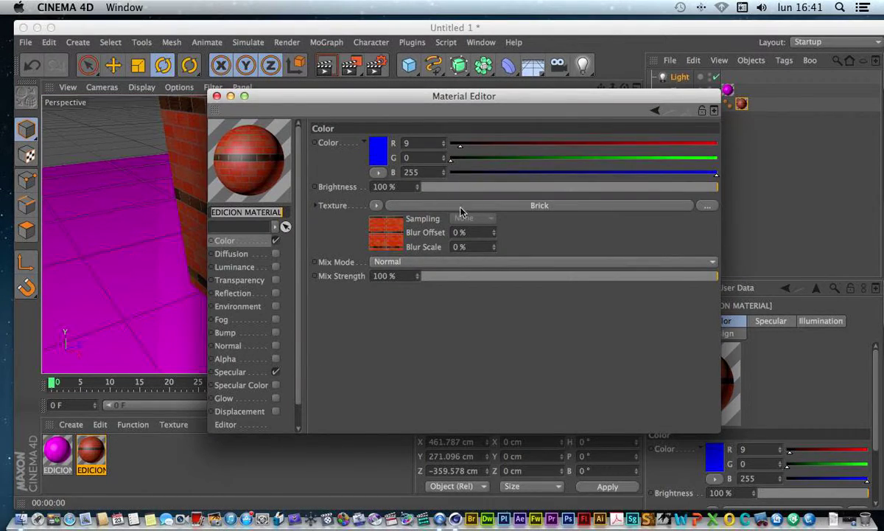
left_click(363, 221)
left_click(388, 125)
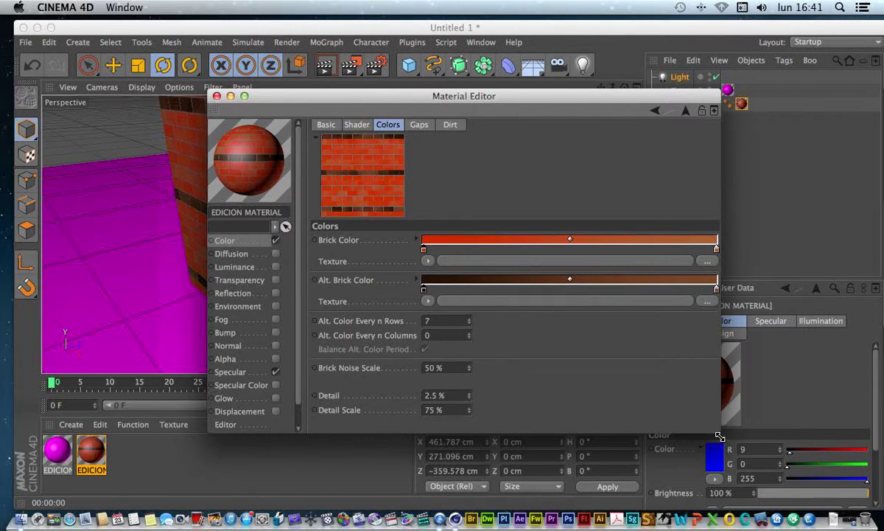
left_click_drag(720, 435, 784, 505)
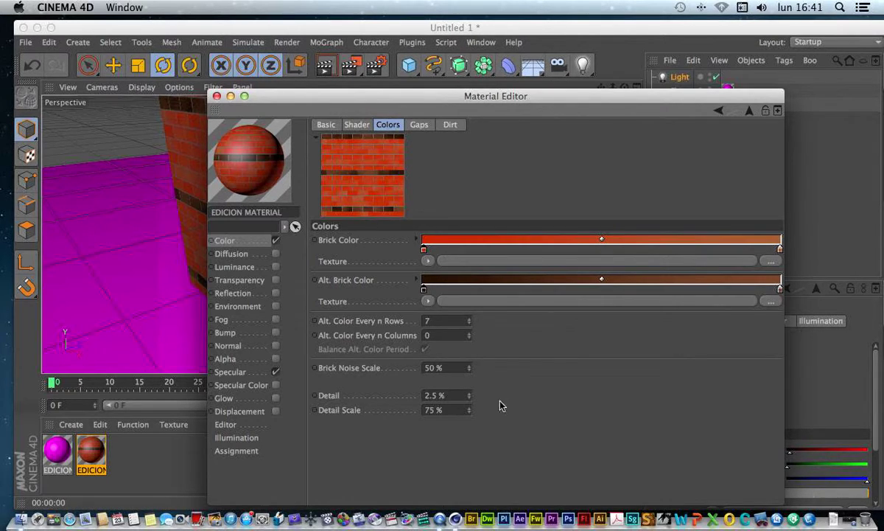
left_click(414, 126)
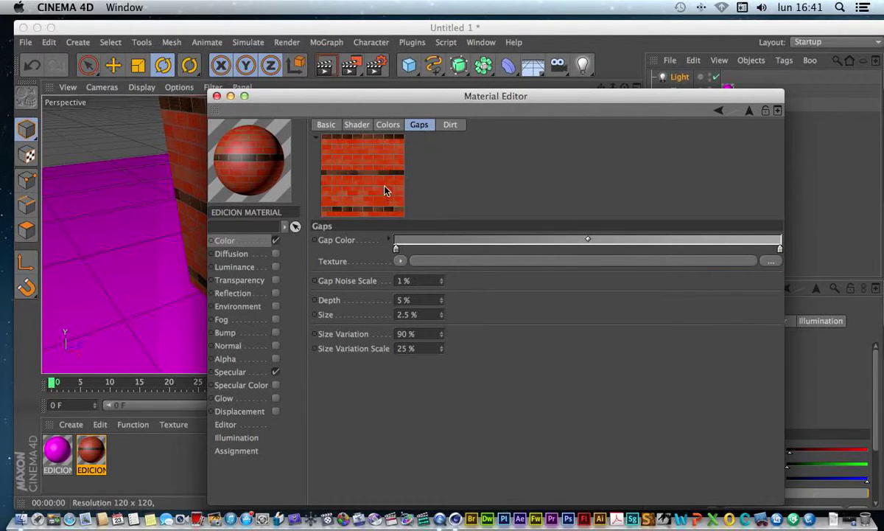
double_click(396, 249)
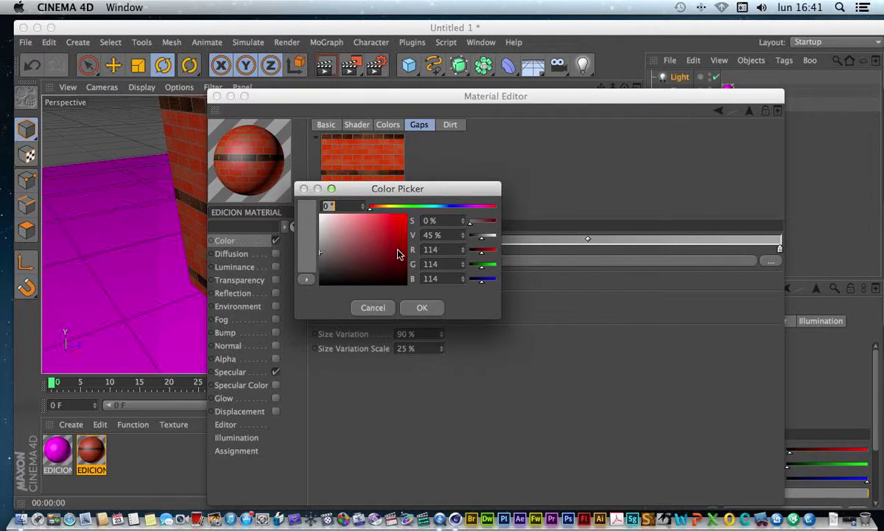
left_click_drag(372, 262, 284, 291)
left_click(422, 308)
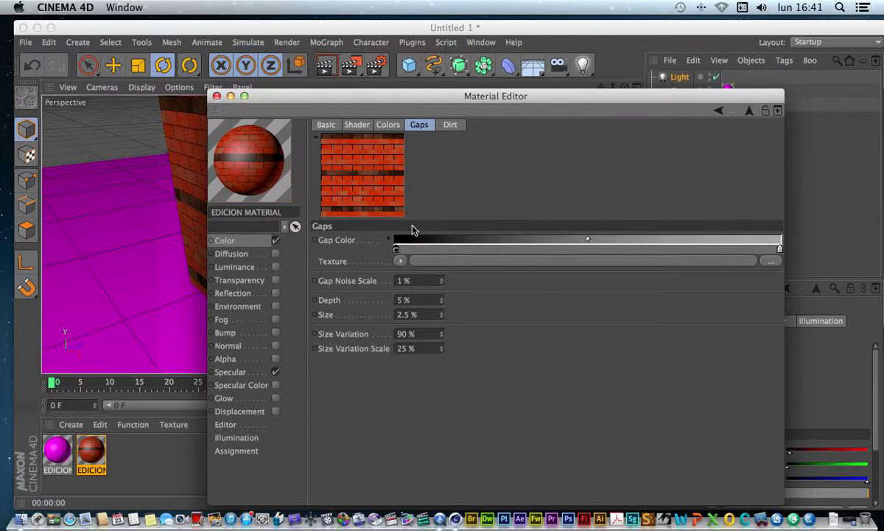
Render the brick cube up close, and render it again with the whole cube in view
left_click(217, 96)
left_click(325, 65)
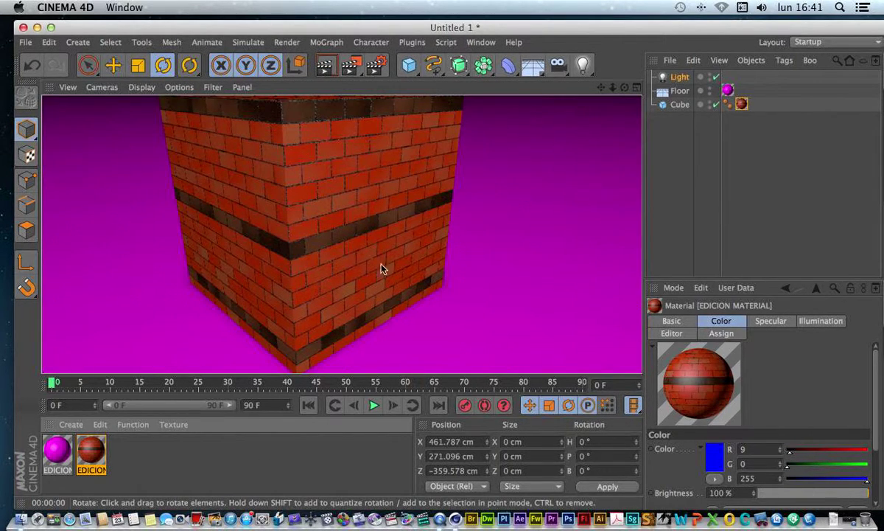
left_click_drag(614, 88, 571, 90)
left_click(328, 65)
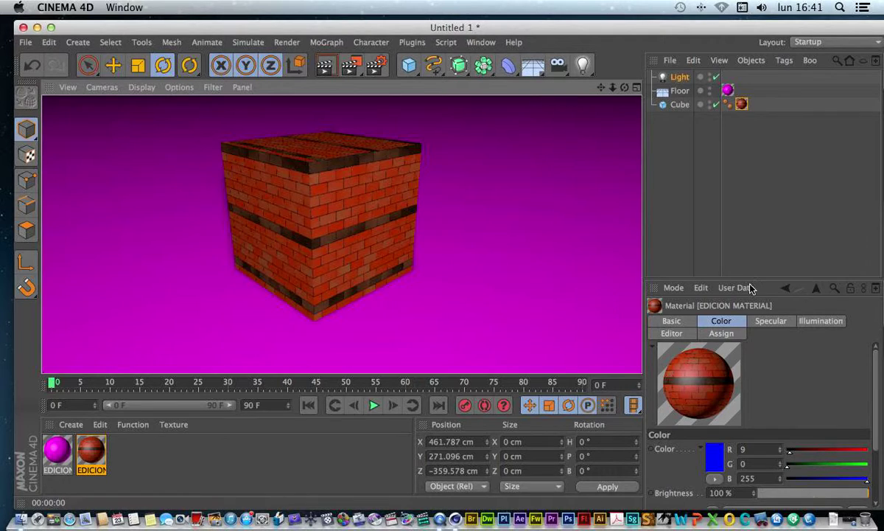
Set the Brick shader's Brick Width to 100 % in the cube material and render the active view
double_click(96, 439)
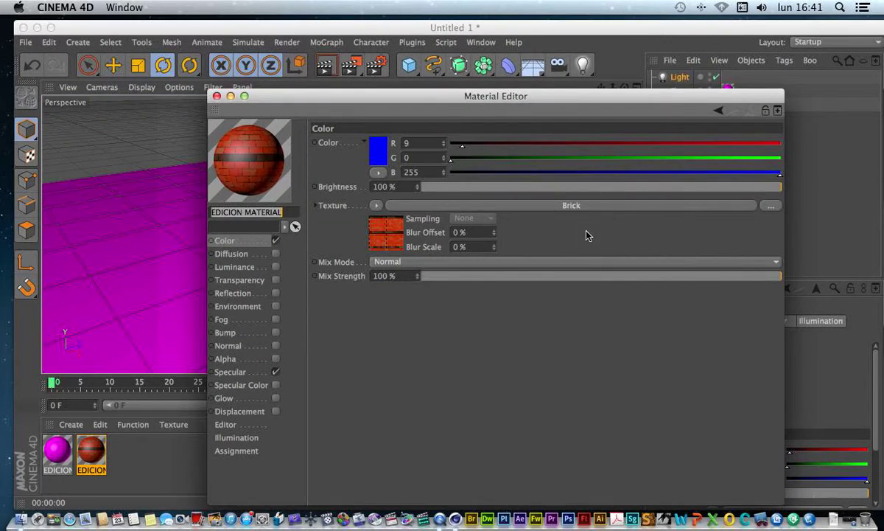
left_click(388, 234)
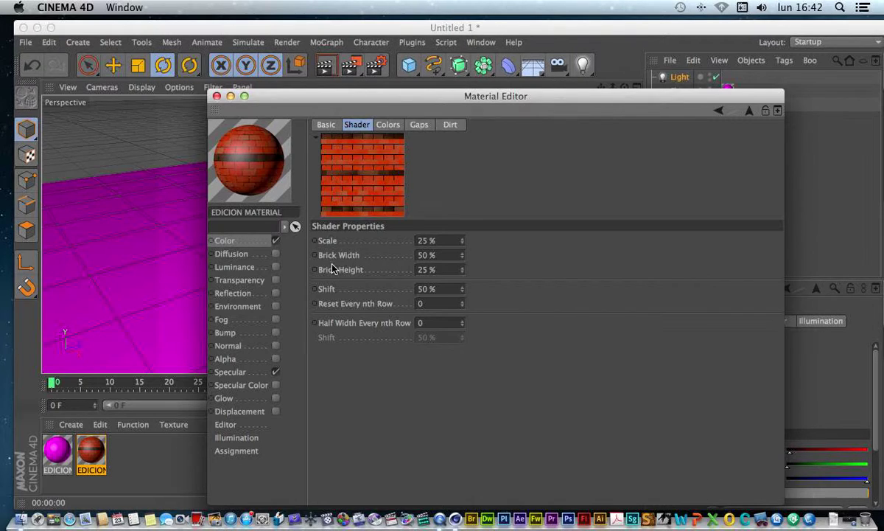
left_click_drag(432, 255, 404, 260)
type("100")
key("Return")
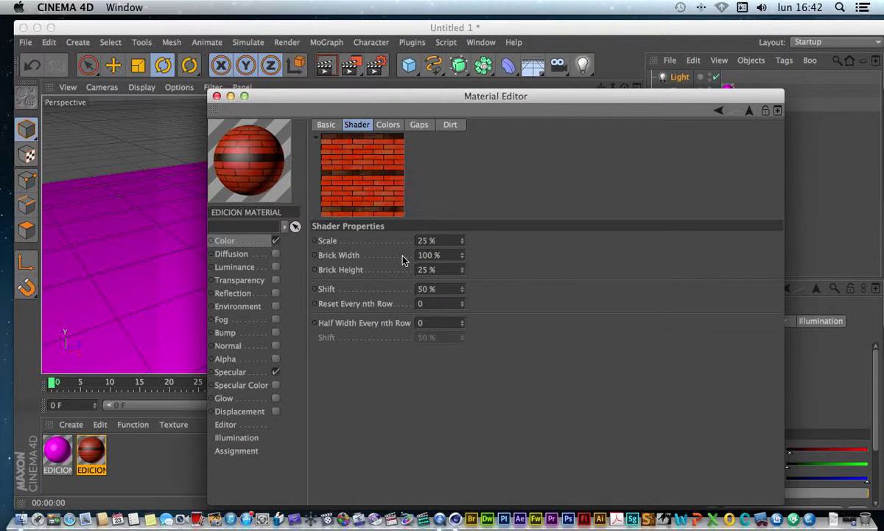
left_click(215, 98)
left_click(328, 66)
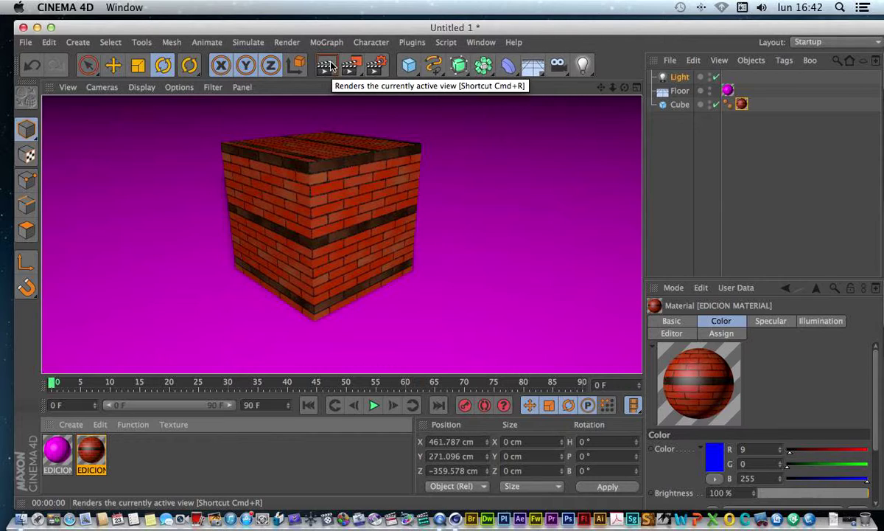
Replace the Brick shader in the cube material's colour texture with the Checkerboard surface shader and render the active view
double_click(95, 442)
left_click(376, 205)
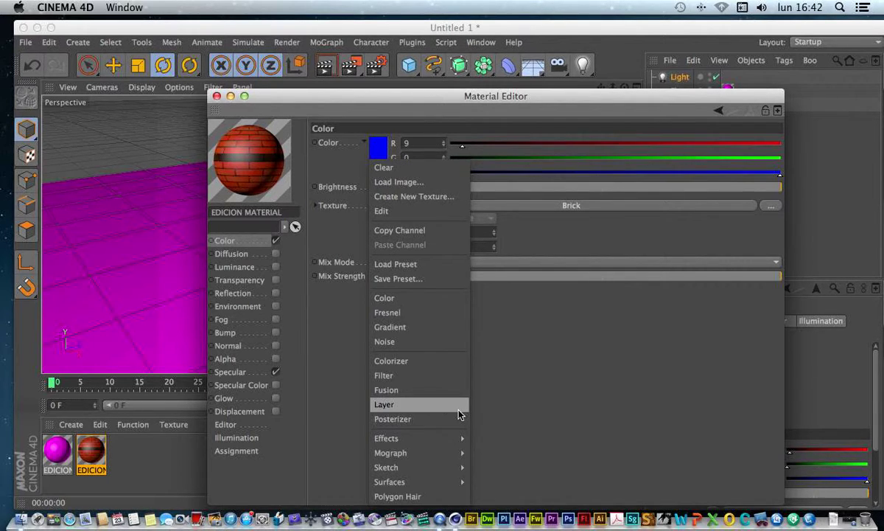
mouse_move(443, 483)
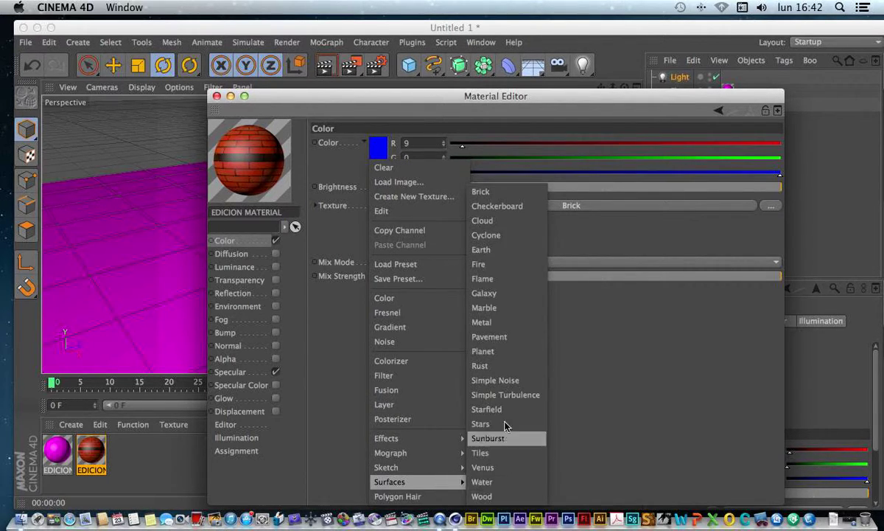
left_click(514, 213)
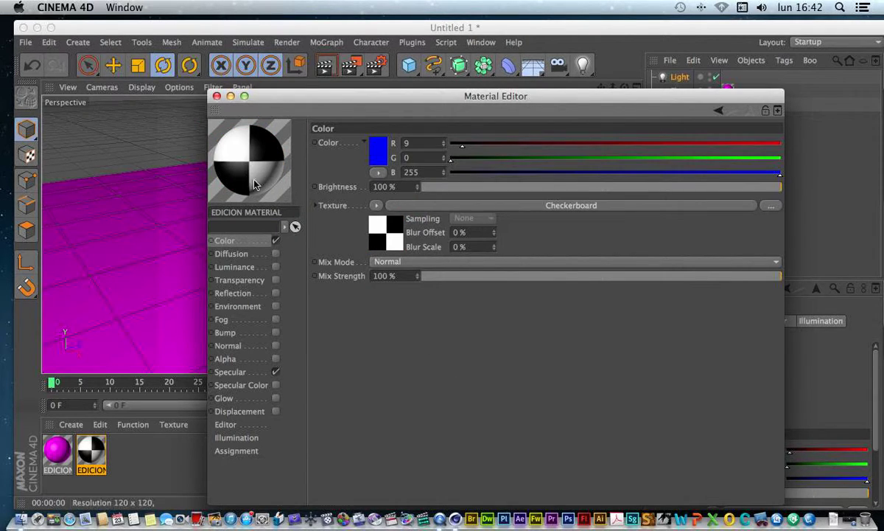
left_click(216, 96)
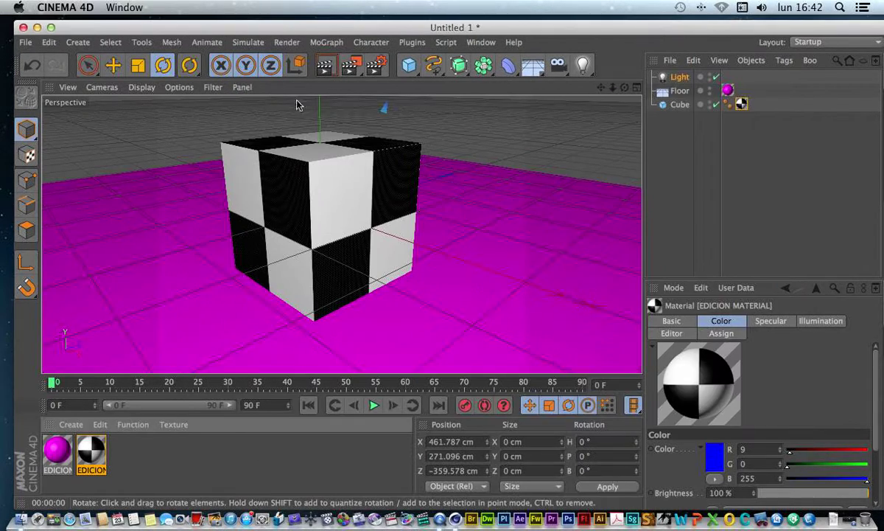
left_click(335, 70)
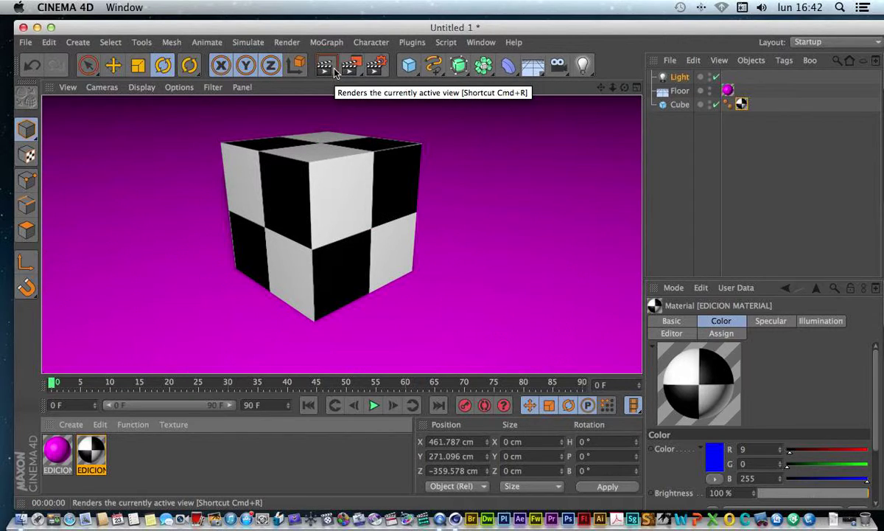
Replace the Checkerboard shader in the cube material's colour texture with the Galaxy surface shader
double_click(92, 451)
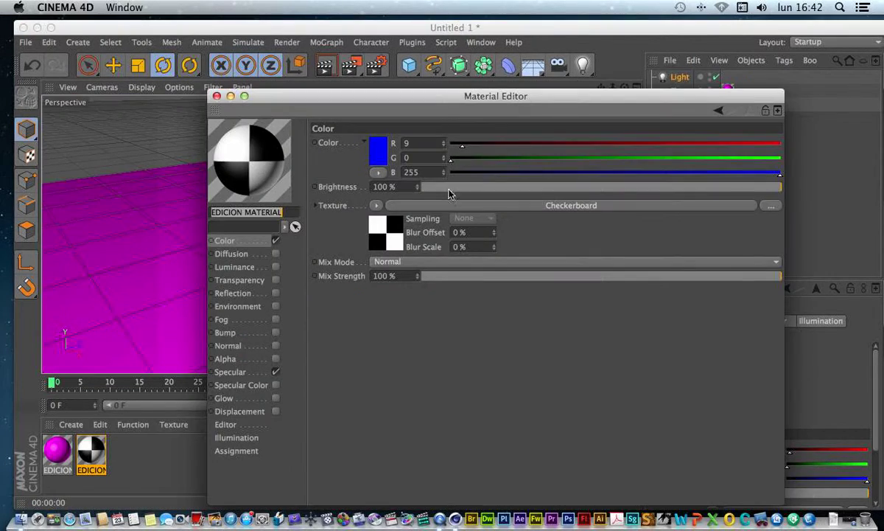
left_click(377, 204)
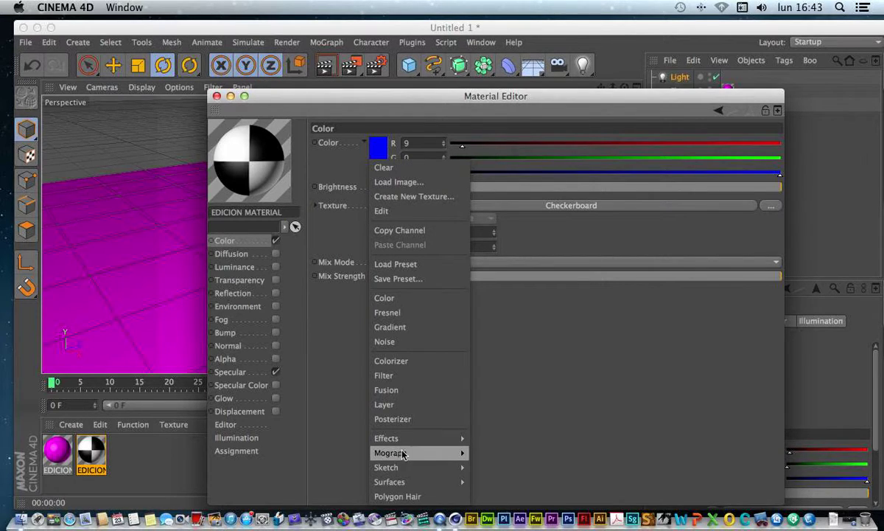
mouse_move(420, 484)
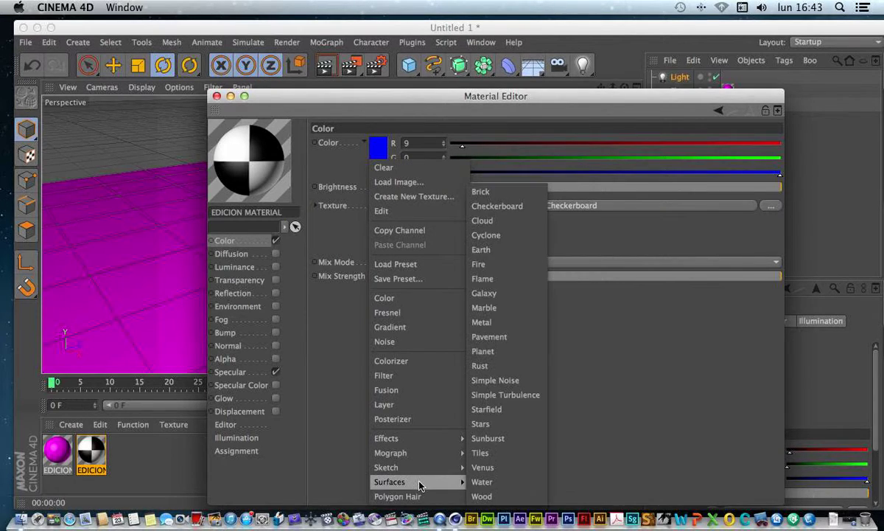
left_click(506, 293)
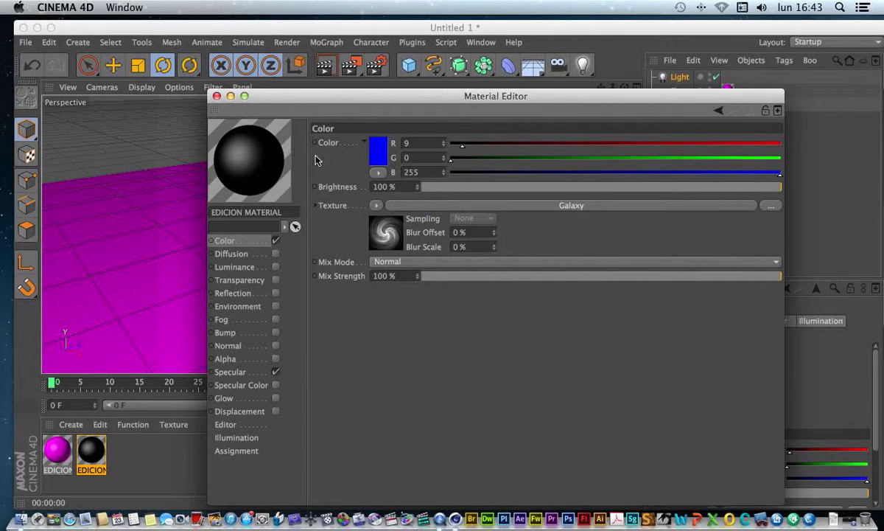
Replace the Galaxy shader in the cube material's colour texture with the Fire surface shader and close the material editor
left_click(376, 205)
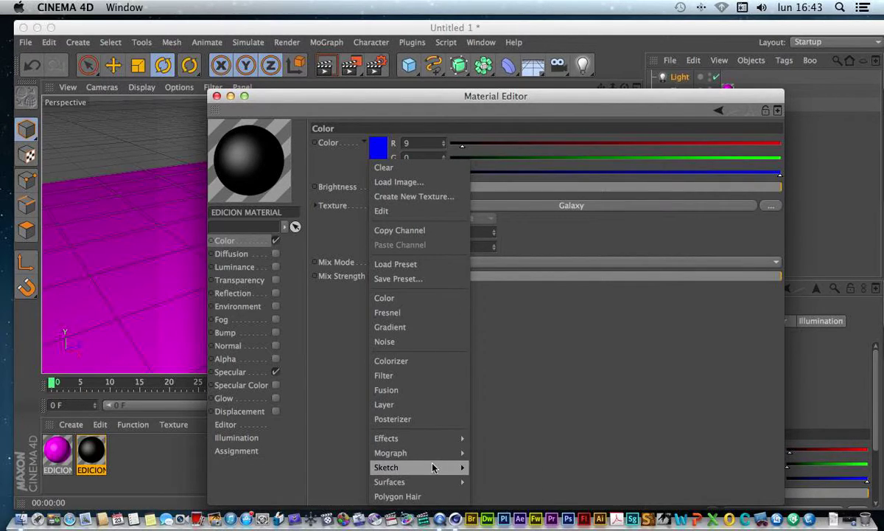
mouse_move(439, 482)
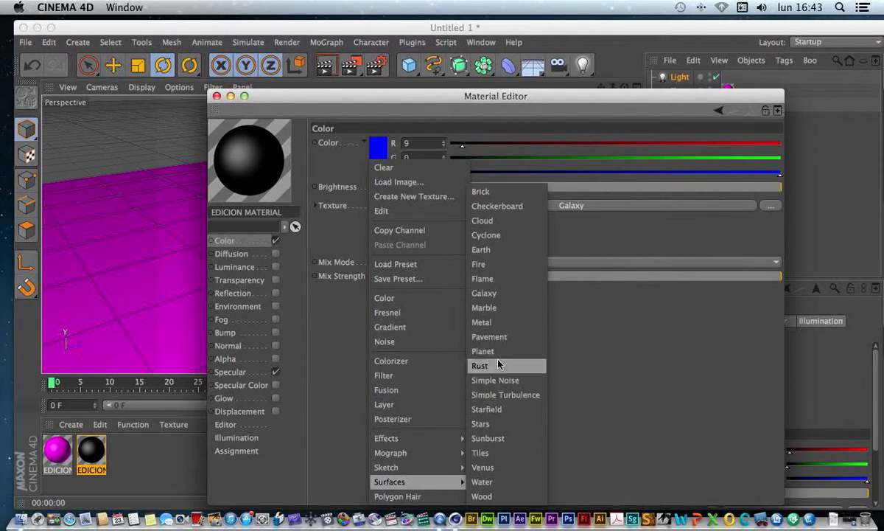
left_click(479, 265)
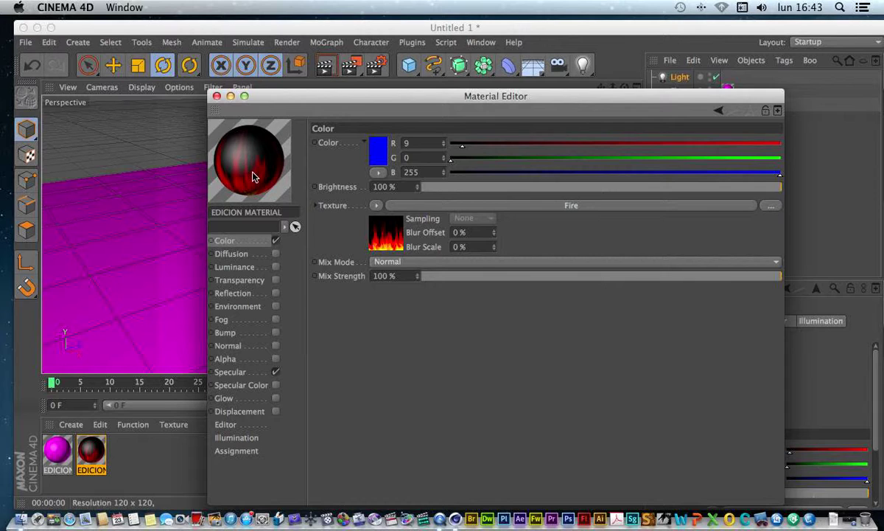
left_click(217, 97)
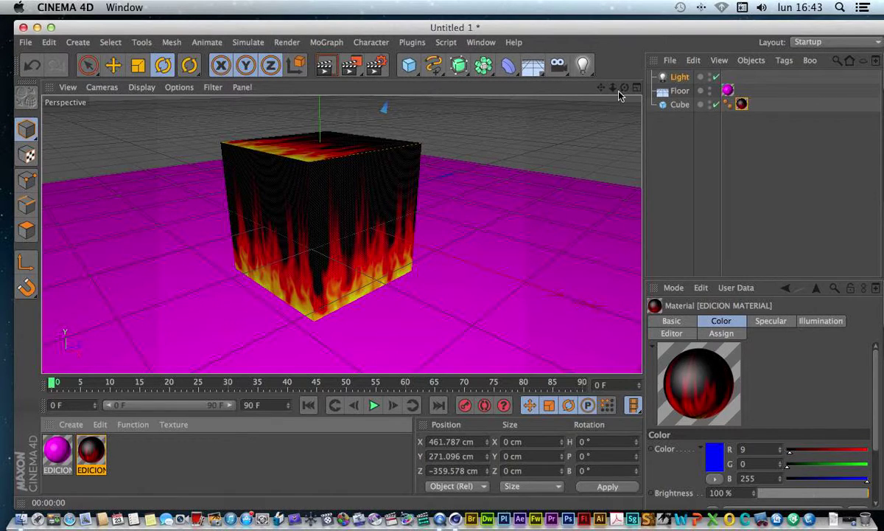
Select the cube and render the active view from different angles to examine the Fire texture
left_click_drag(624, 87, 325, 66)
left_click(679, 103)
left_click(325, 66)
left_click_drag(609, 88, 318, 92)
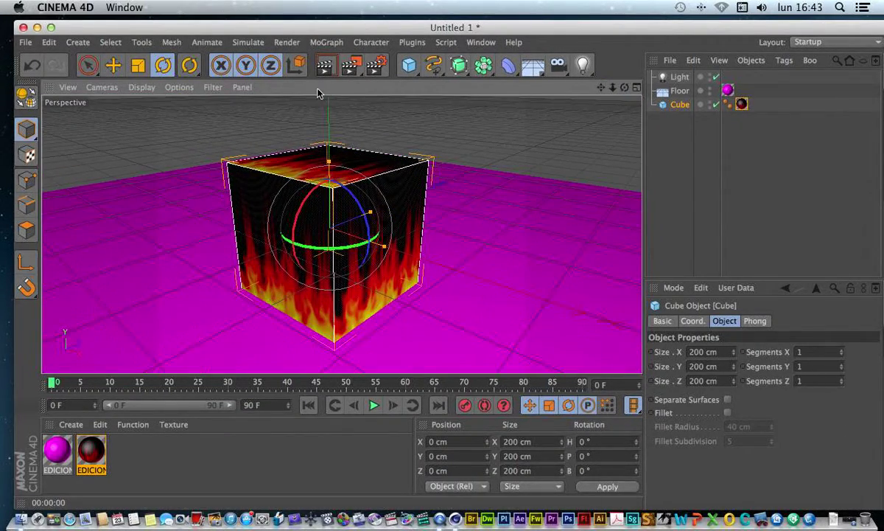
left_click(325, 67)
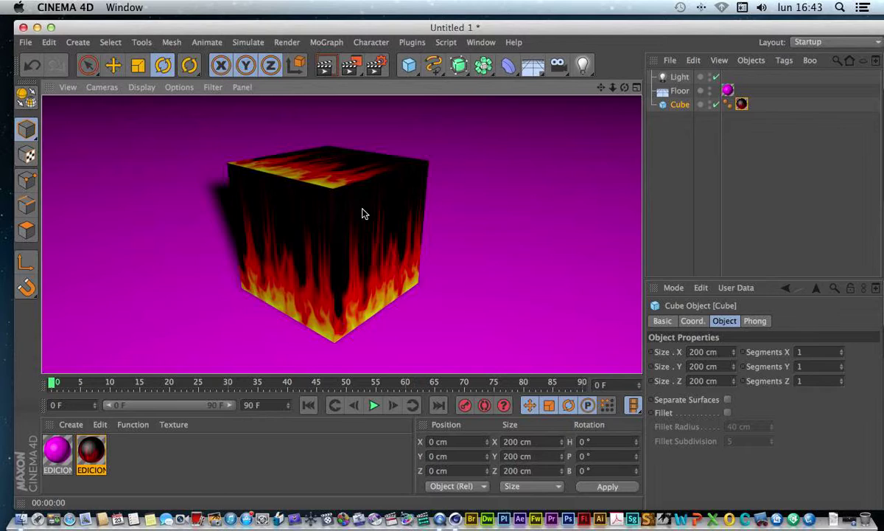
Enable the Alpha channel of the cube material with the Fire surface shader as its texture, and render the active view
double_click(90, 453)
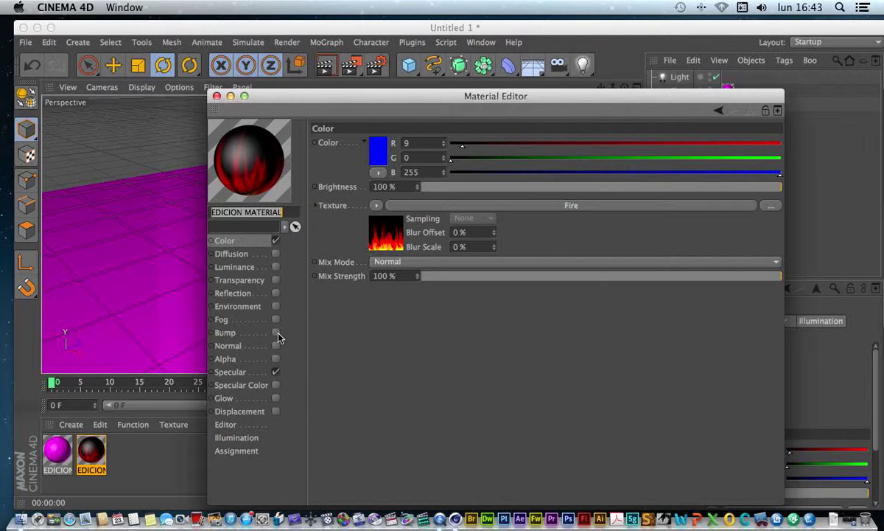
left_click(275, 359)
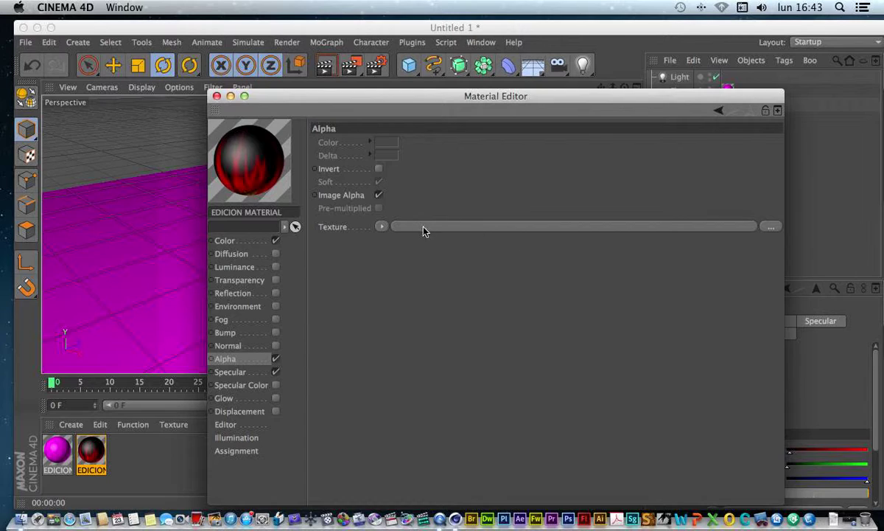
left_click(381, 226)
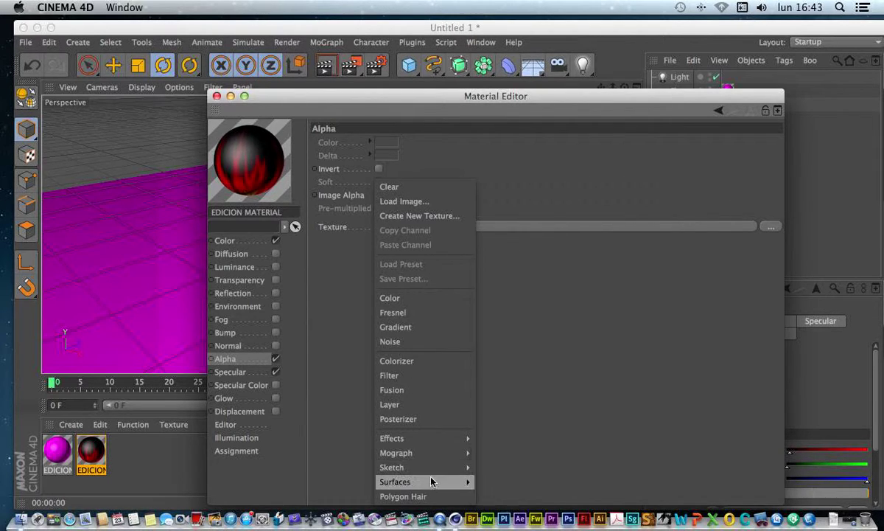
mouse_move(431, 481)
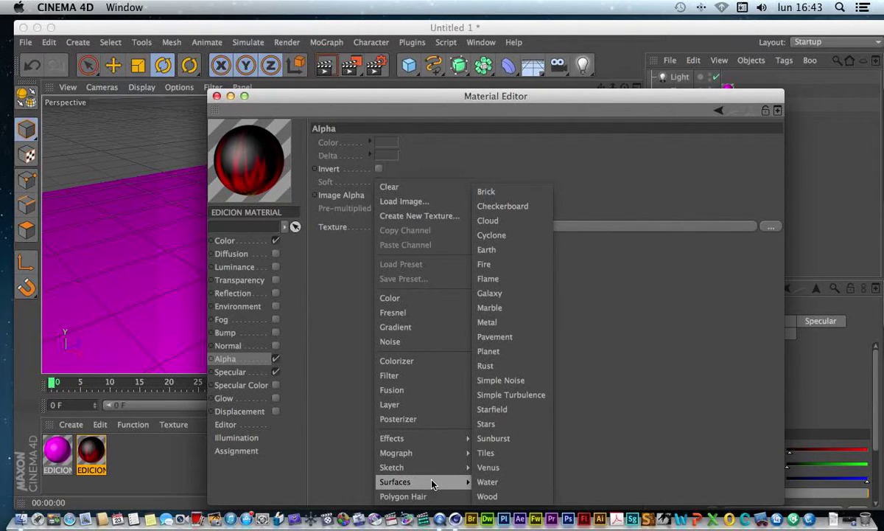
left_click(506, 267)
left_click(216, 97)
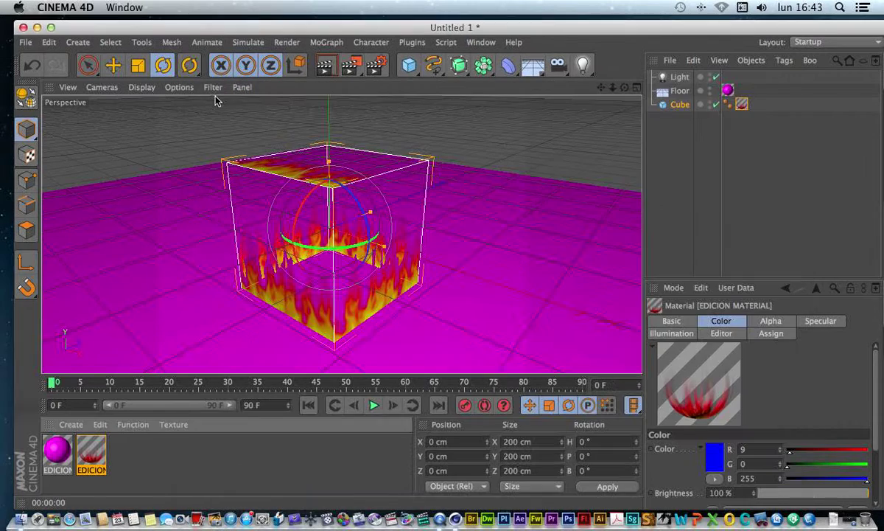
left_click_drag(624, 87, 624, 126)
left_click(325, 65)
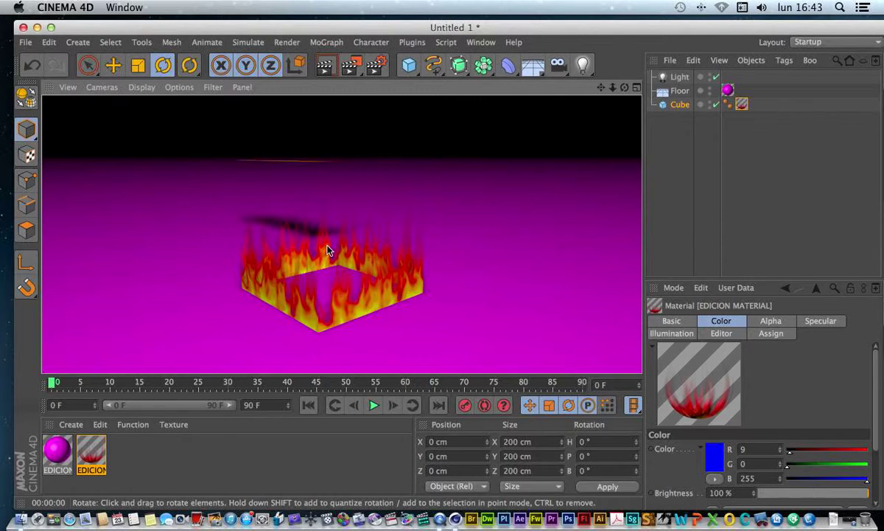
Reopen the cube material for editing and set its preview size to Huge
double_click(90, 451)
left_click_drag(360, 112, 434, 49)
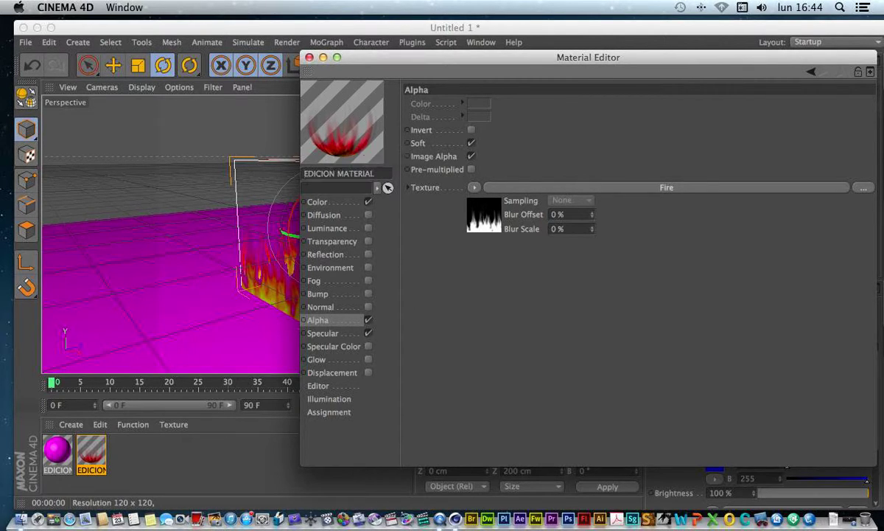
right_click(336, 133)
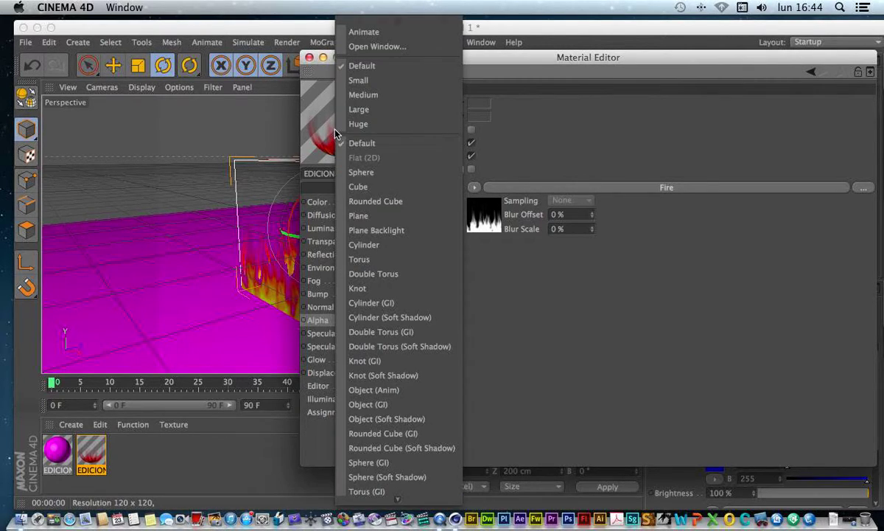
left_click(368, 110)
left_click_drag(404, 55, 288, 80)
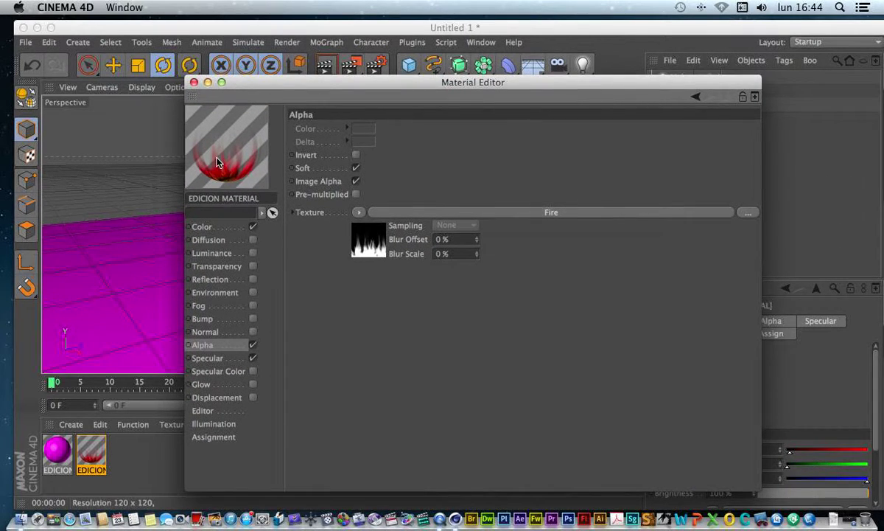
right_click(218, 162)
left_click(226, 120)
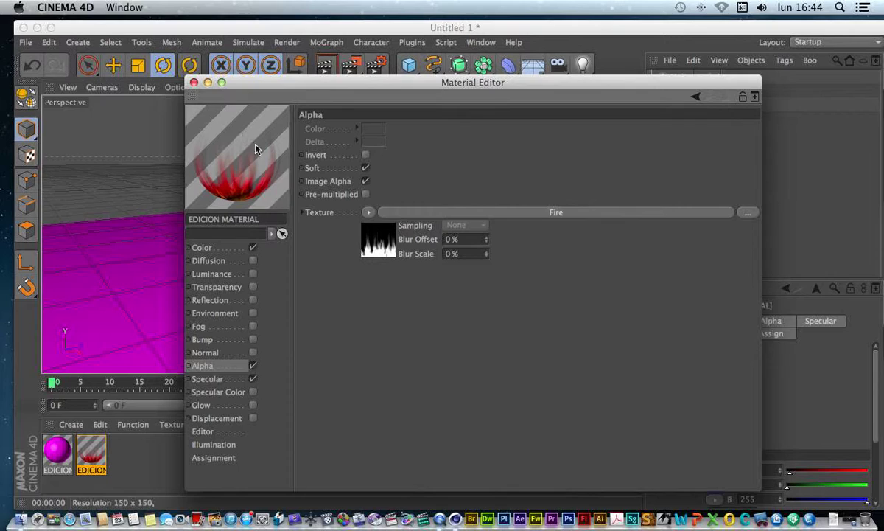
Turn on animation for the cube material's preview
right_click(252, 169)
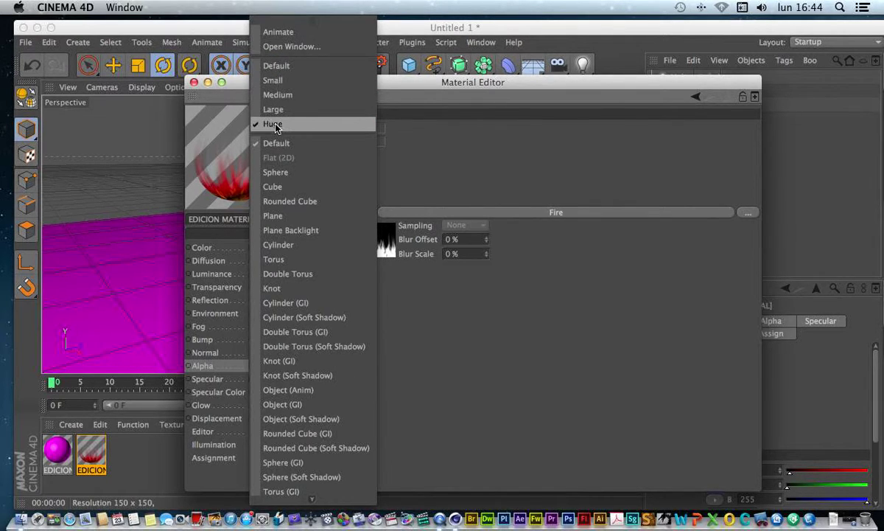
left_click(190, 163)
right_click(239, 162)
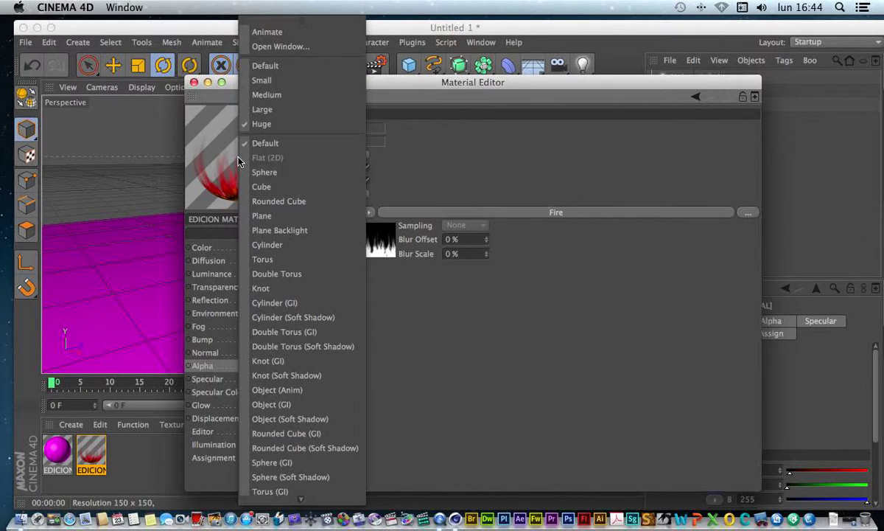
left_click(257, 32)
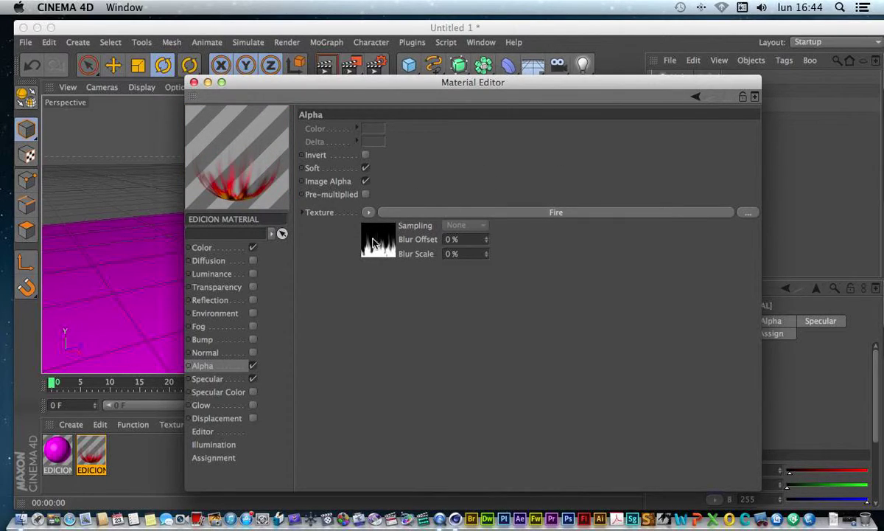
Set the Turbulence of the Fire shader in the cube material's colour texture to 4.91 and render the active view
left_click(203, 249)
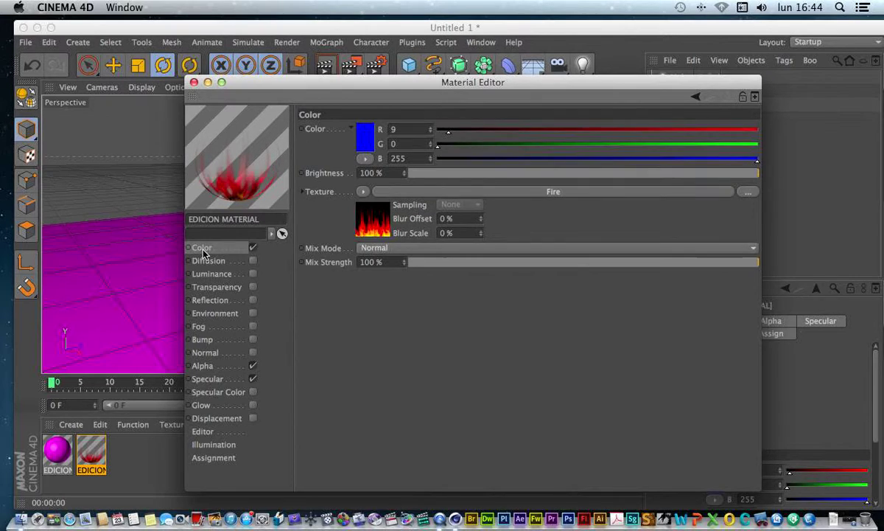
left_click(378, 229)
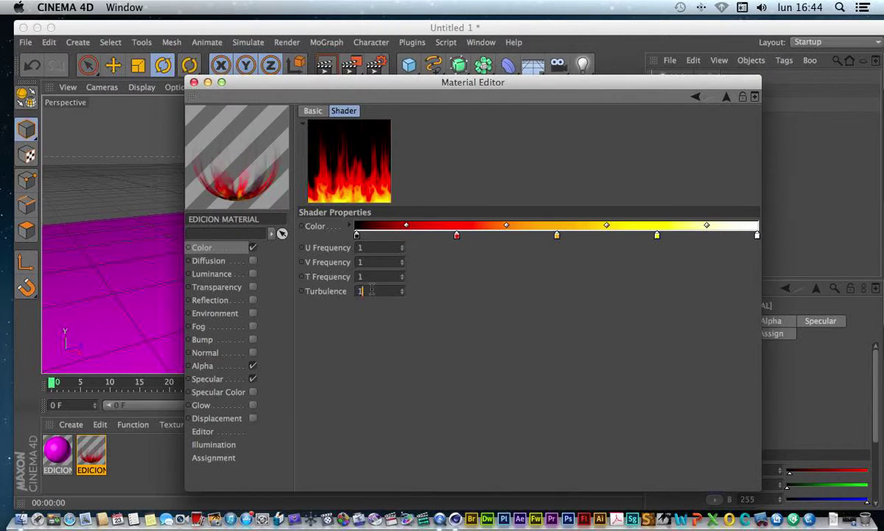
double_click(369, 290)
type("5")
key("Return")
double_click(372, 290)
type("4.91")
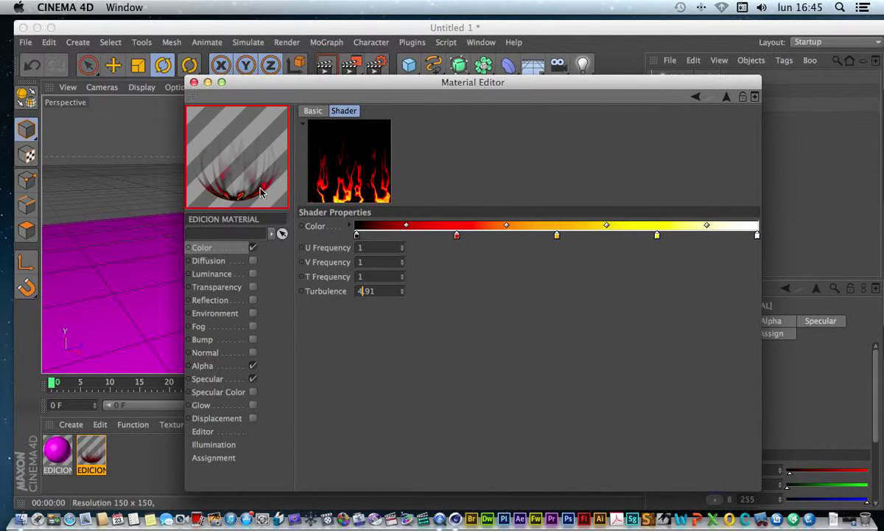
left_click_drag(231, 77, 483, 82)
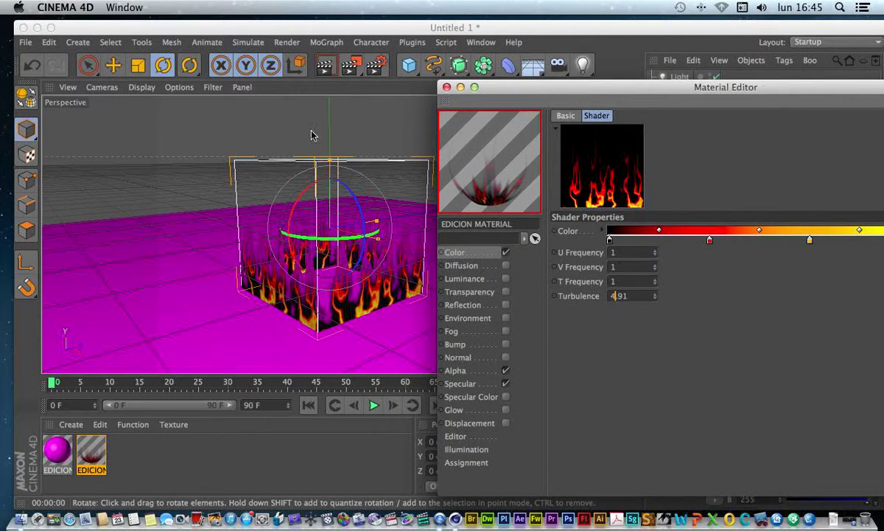
left_click(325, 65)
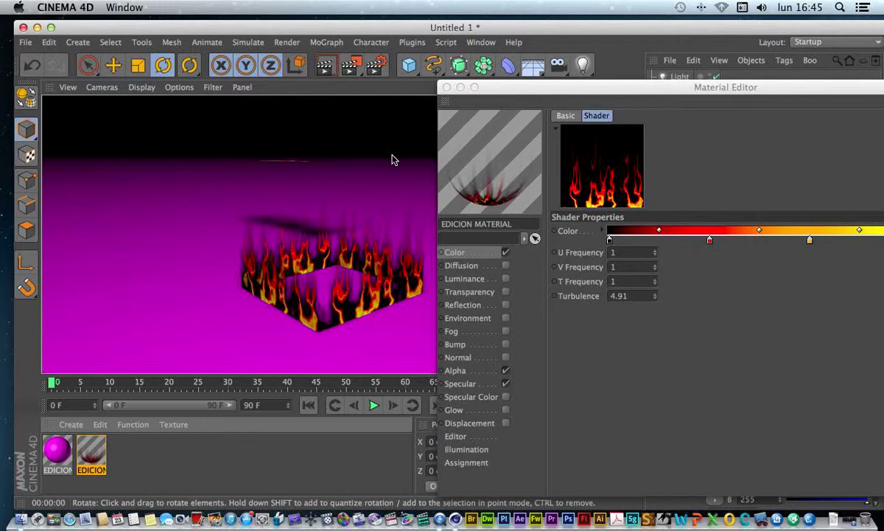
Replace the Fire shader in the cube material's colour texture with the Flame surface shader and render the active view
left_click(450, 253)
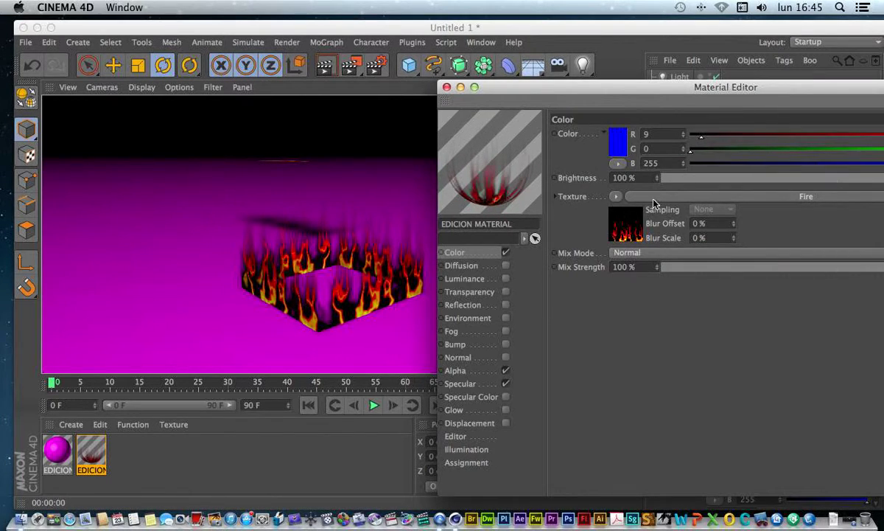
left_click(616, 196)
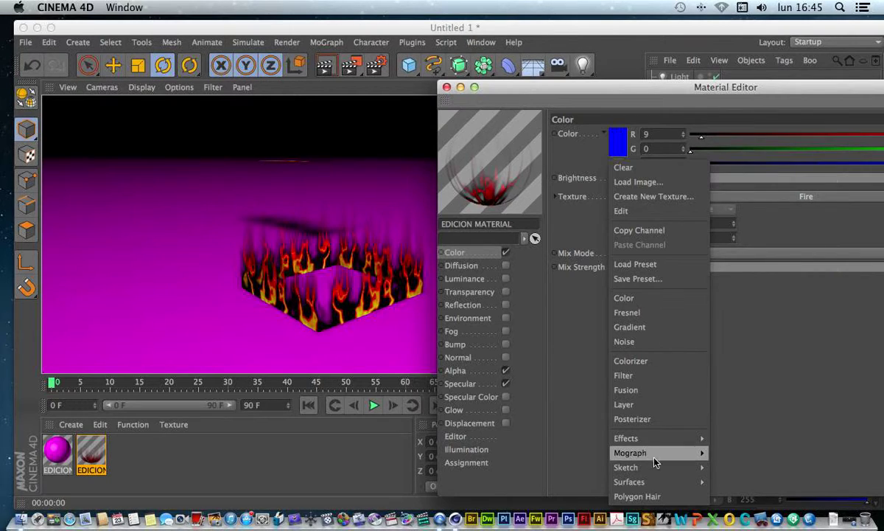
mouse_move(663, 481)
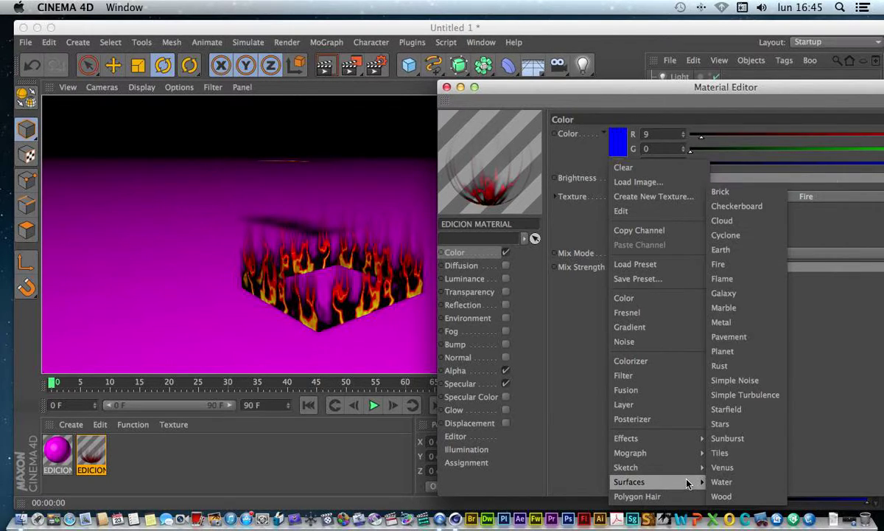
left_click(739, 279)
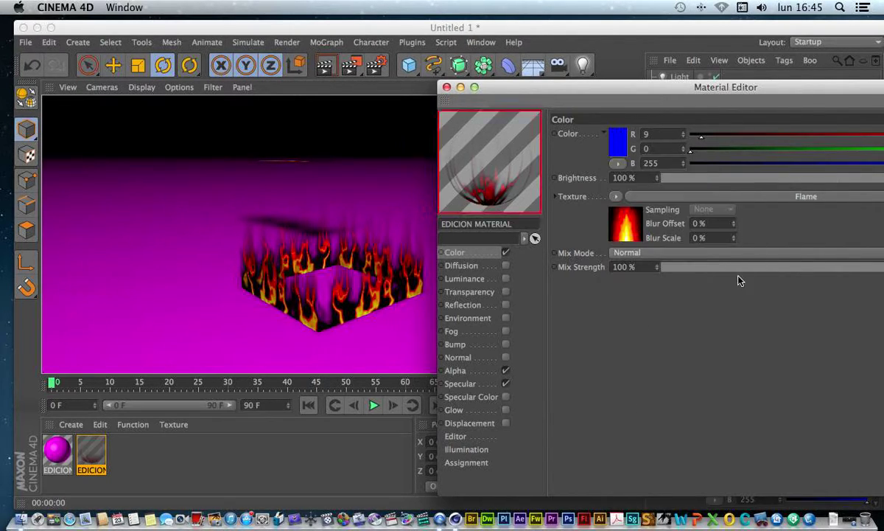
left_click(325, 65)
left_click_drag(527, 93, 661, 96)
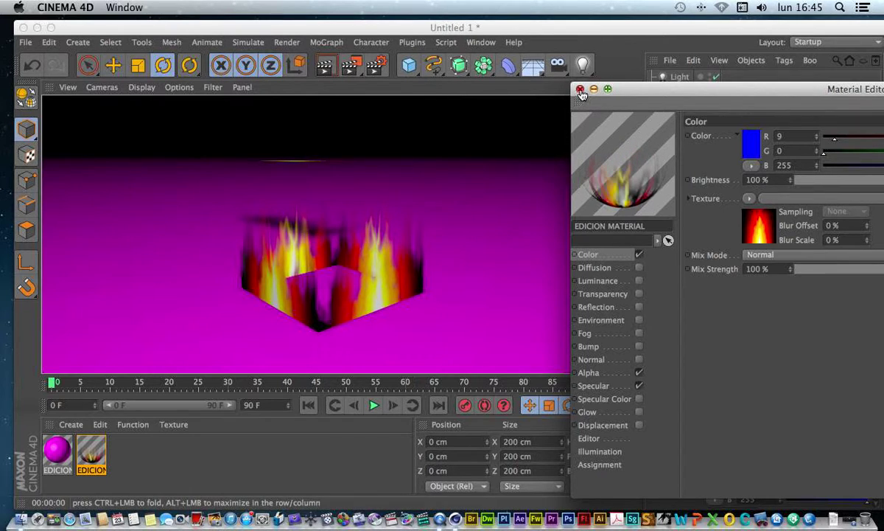
left_click_drag(633, 95, 392, 119)
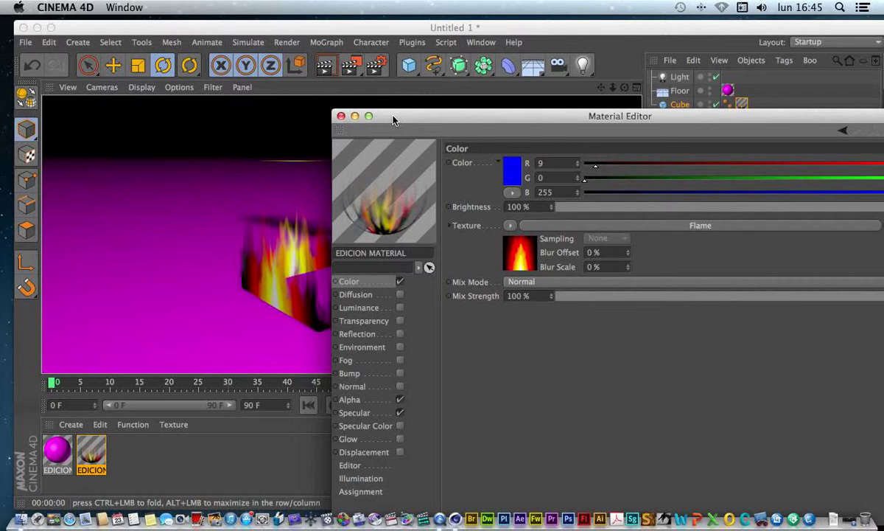
left_click(340, 116)
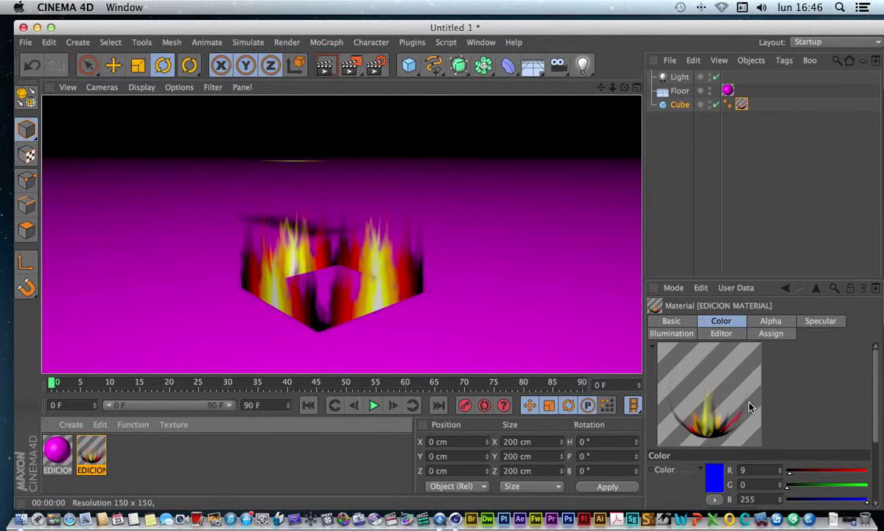
double_click(93, 452)
left_click_drag(371, 90, 344, 78)
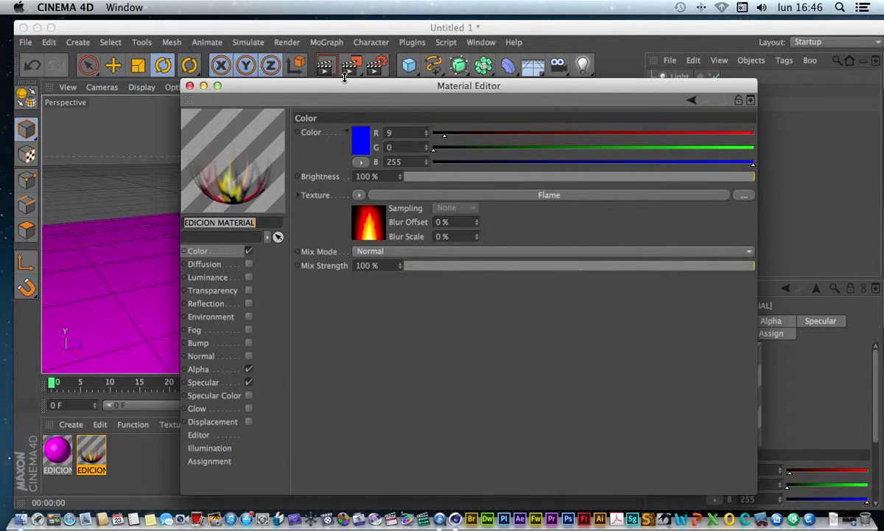
left_click(190, 86)
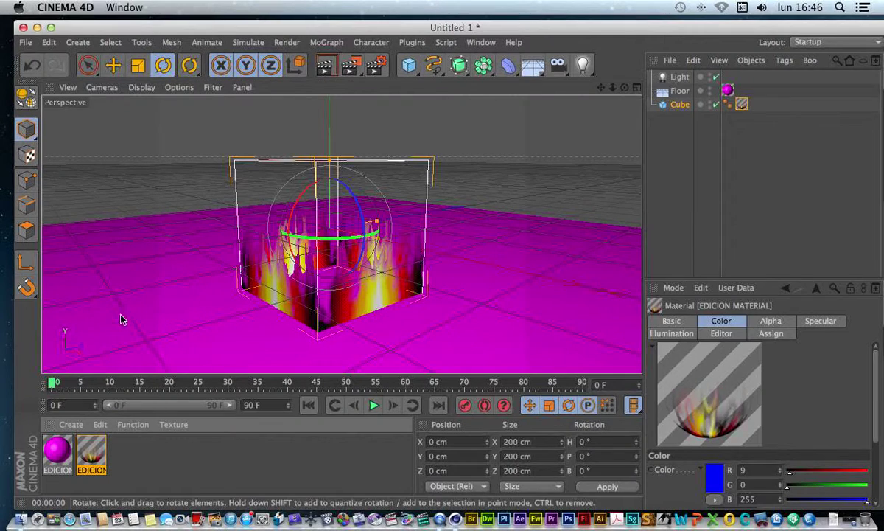
Render the active view at frames 46, 54 and 64 to examine the flame animation, and return to frame 0
left_click_drag(56, 382, 322, 384)
left_click(325, 65)
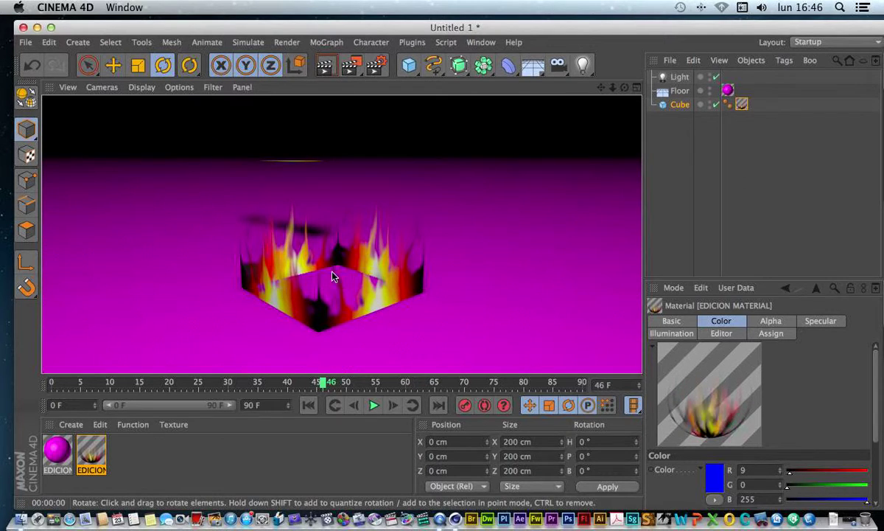
left_click_drag(322, 383, 374, 120)
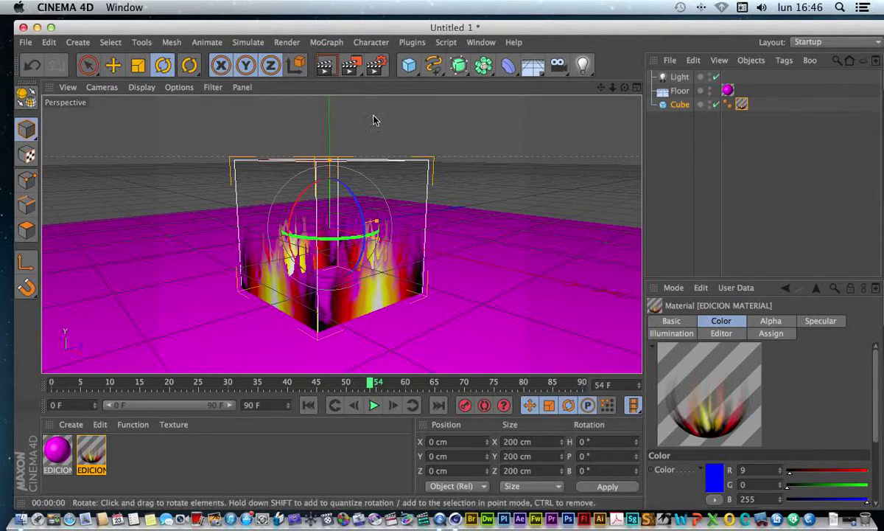
left_click(324, 65)
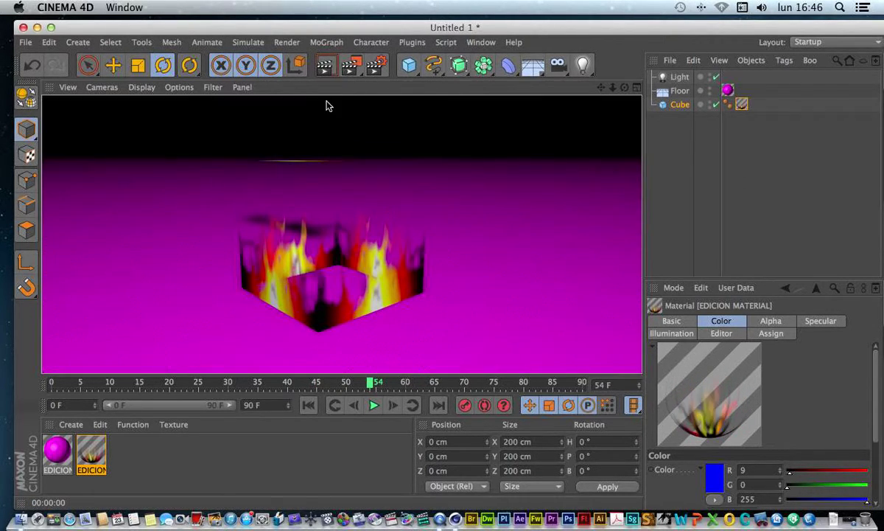
left_click(377, 385)
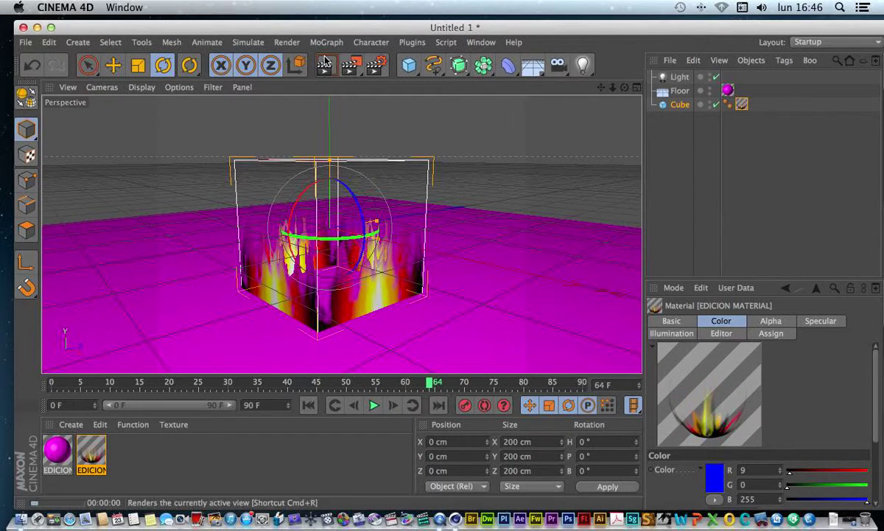
left_click(324, 65)
left_click_drag(431, 380, 231, 384)
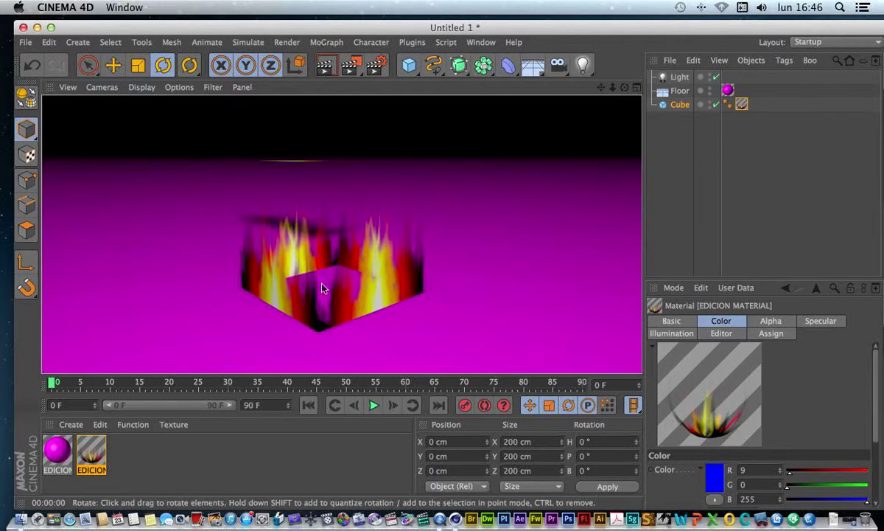
Set the perspective viewport's filter to show all element types
left_click(133, 87)
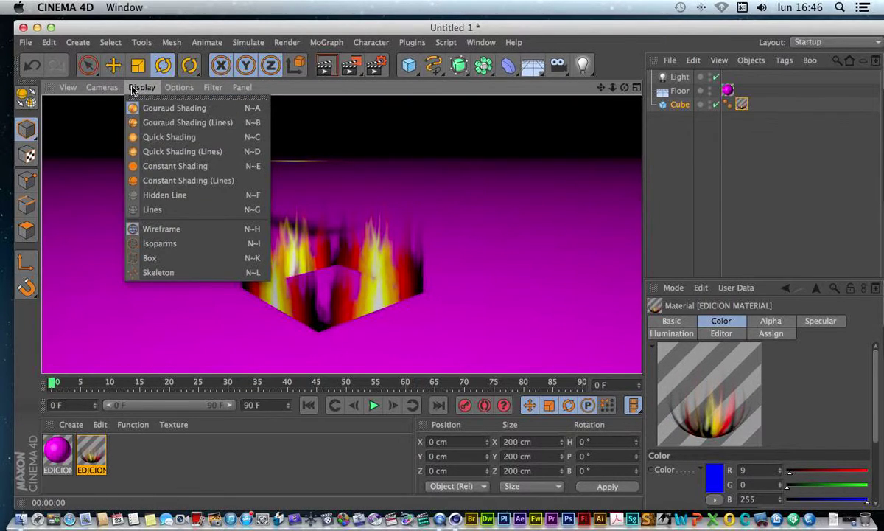
mouse_move(117, 89)
mouse_move(63, 88)
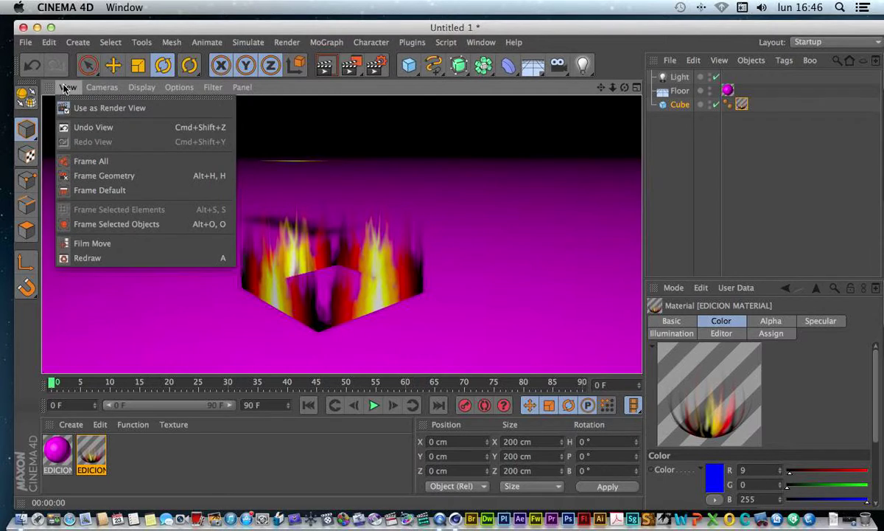
mouse_move(169, 90)
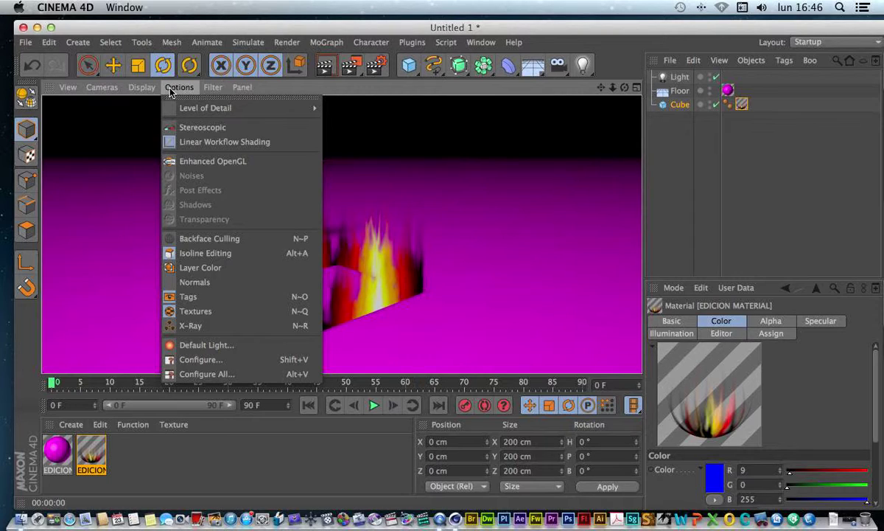
mouse_move(213, 87)
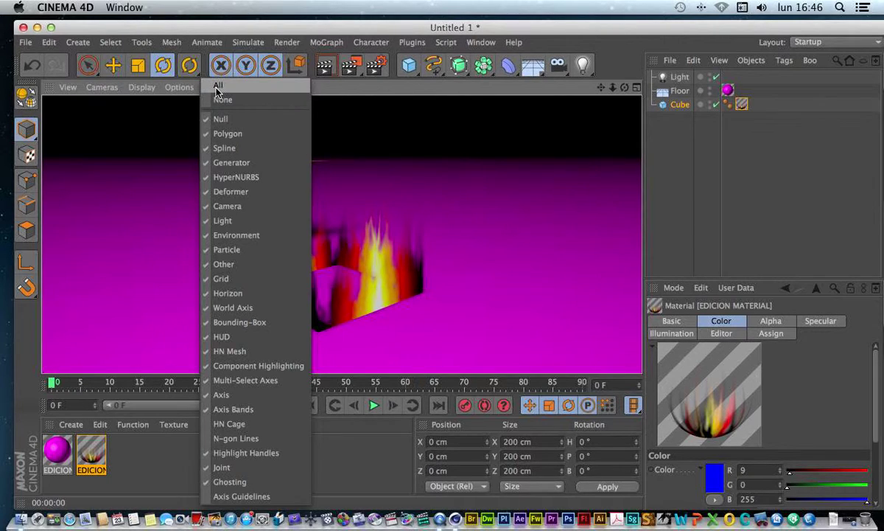
left_click(185, 81)
left_click(216, 85)
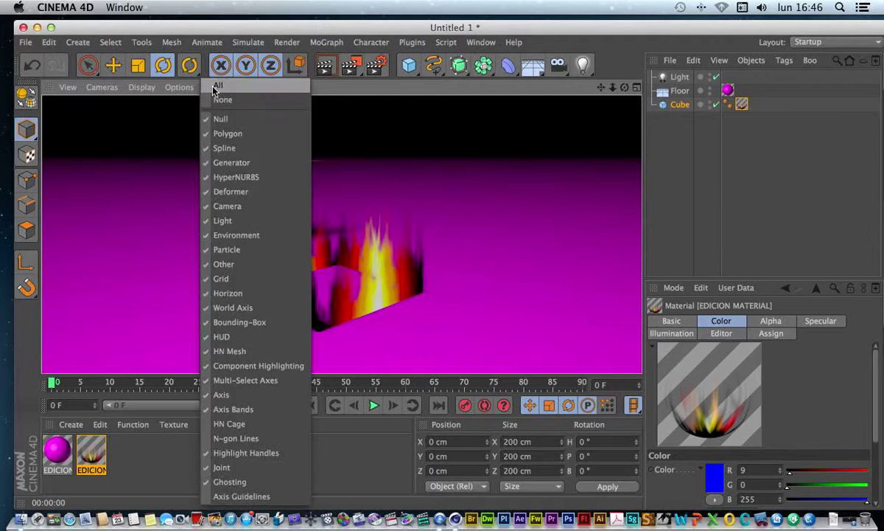
left_click(217, 85)
left_click(214, 87)
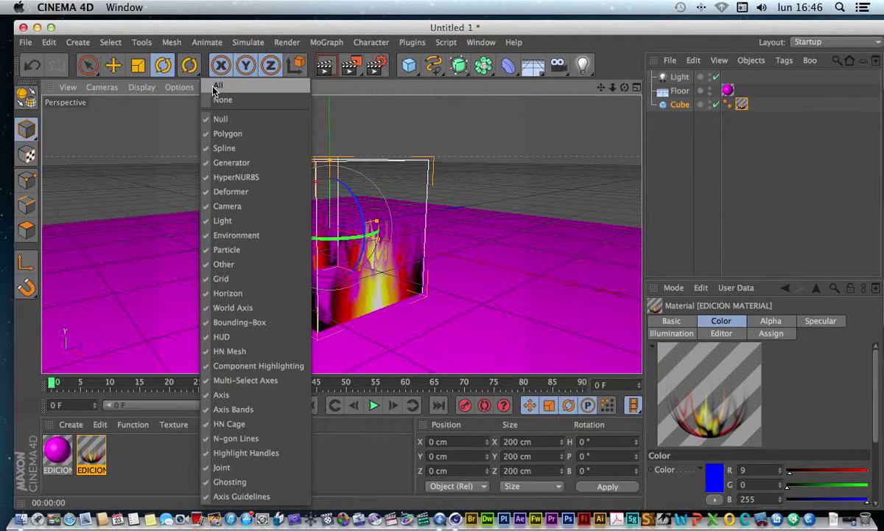
Turn on Enhanced OpenGL for the perspective viewport and move the timeline to frame 28
mouse_move(179, 89)
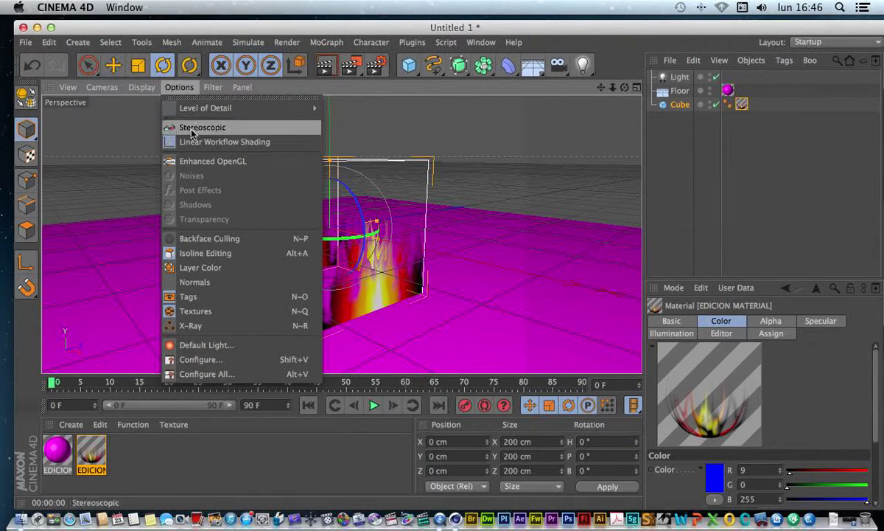
left_click(197, 162)
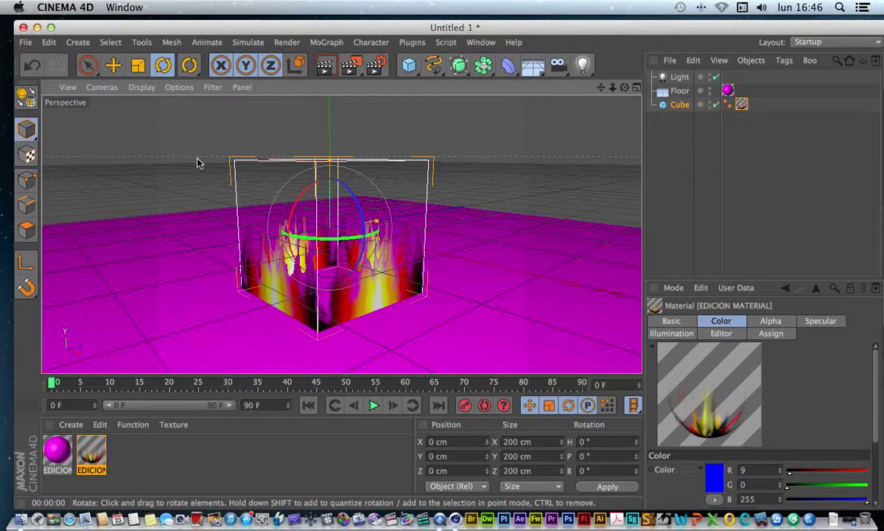
left_click(325, 65)
left_click_drag(51, 383, 217, 383)
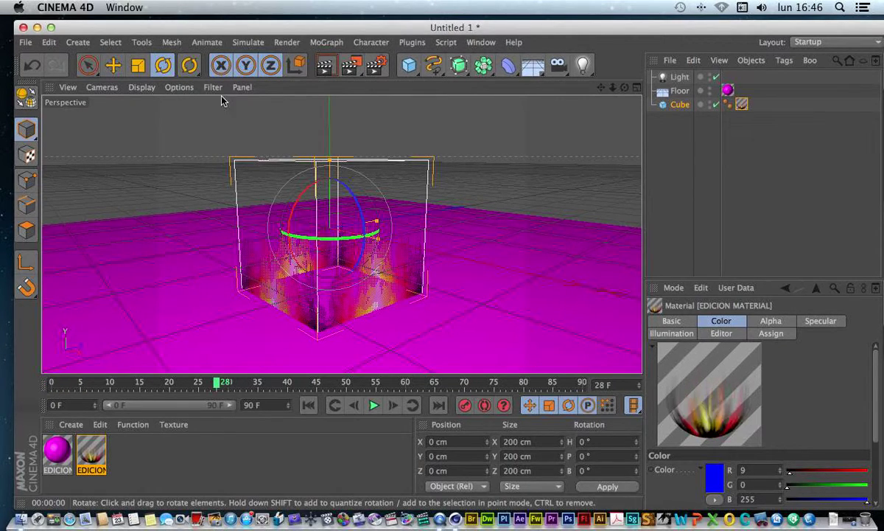
left_click(213, 87)
mouse_move(181, 88)
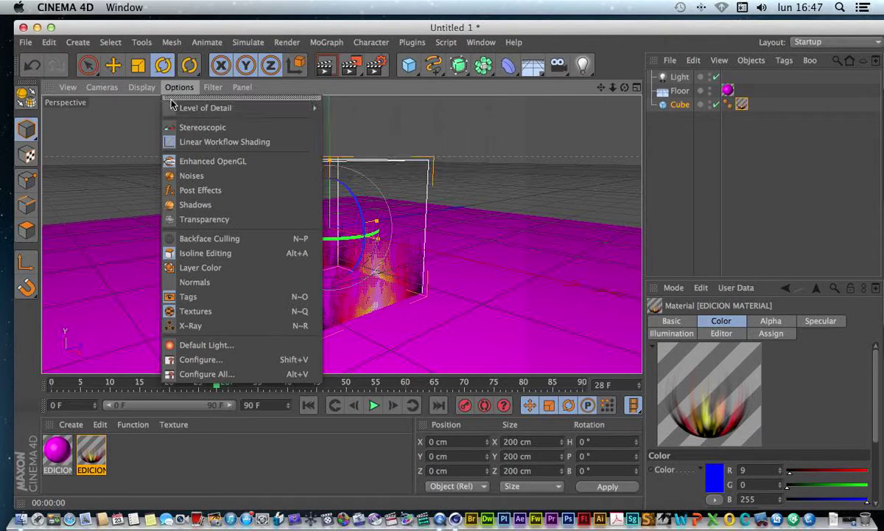
left_click(374, 87)
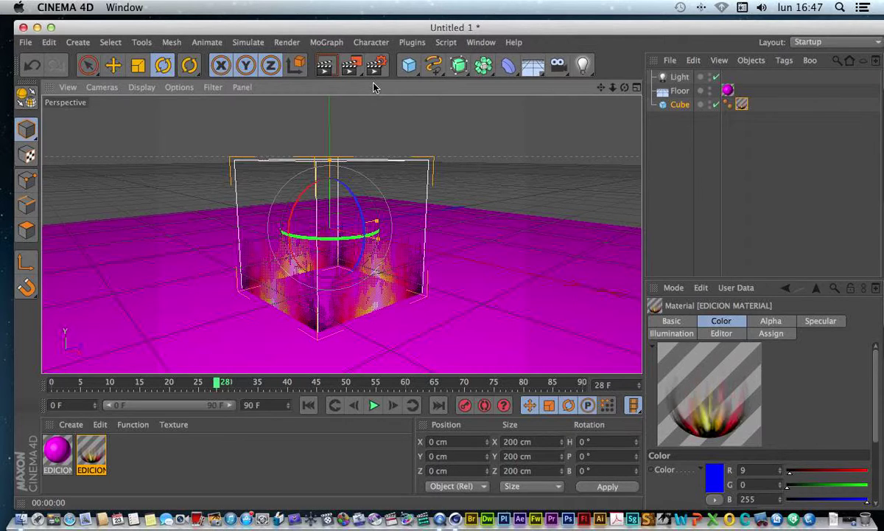
Switch Enhanced OpenGL off and back on to compare how the viewport displays the cube's flames
mouse_move(624, 87)
left_mouse_down()
mouse_move(581, 90)
mouse_move(632, 88)
mouse_move(611, 89)
left_mouse_up()
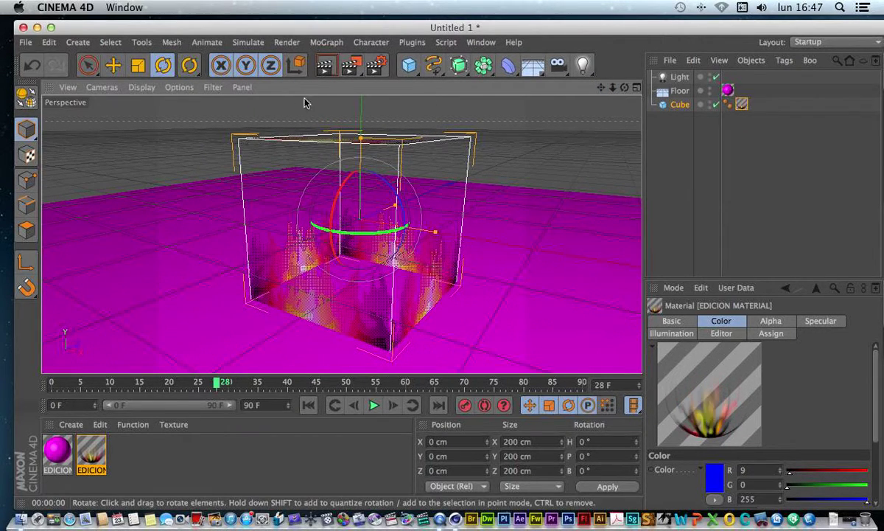
left_click(177, 87)
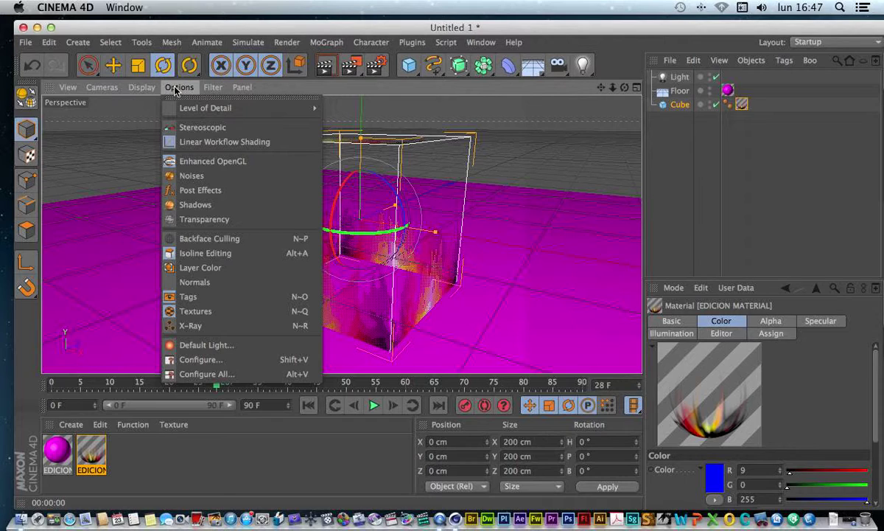
left_click(212, 87)
left_click(175, 87)
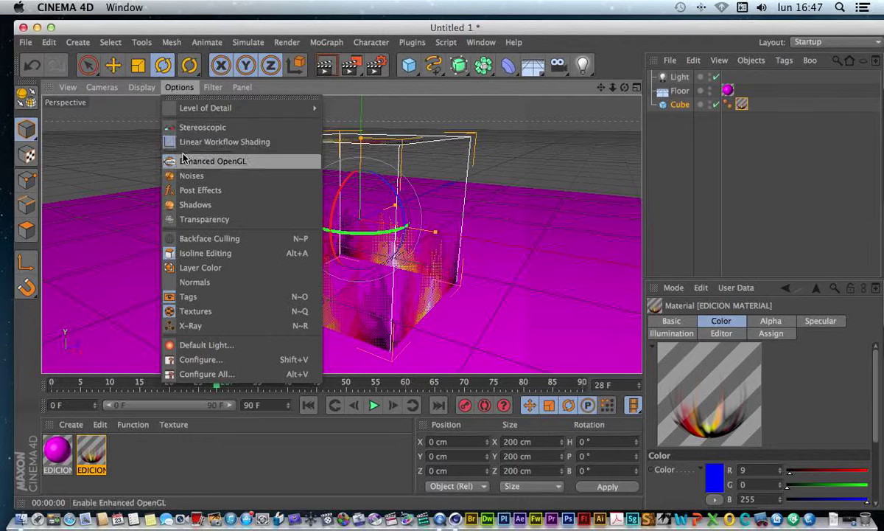
left_click(199, 162)
left_click(179, 87)
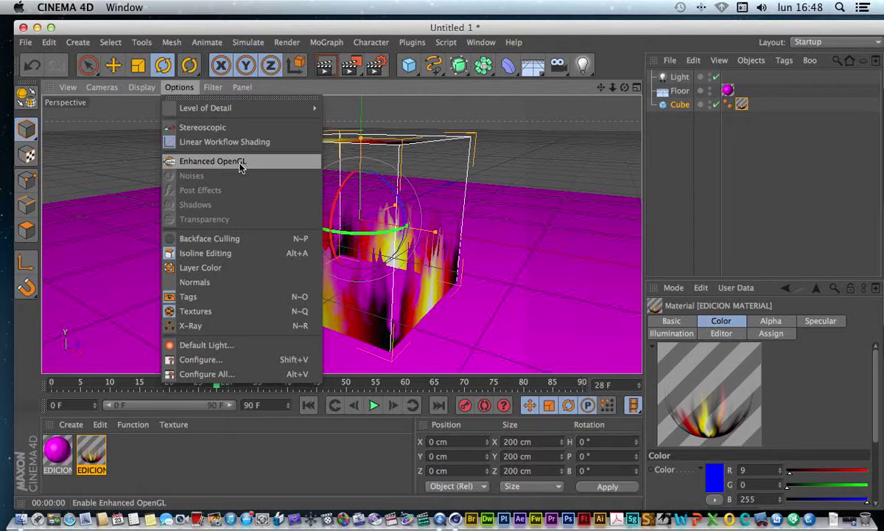
left_click(240, 160)
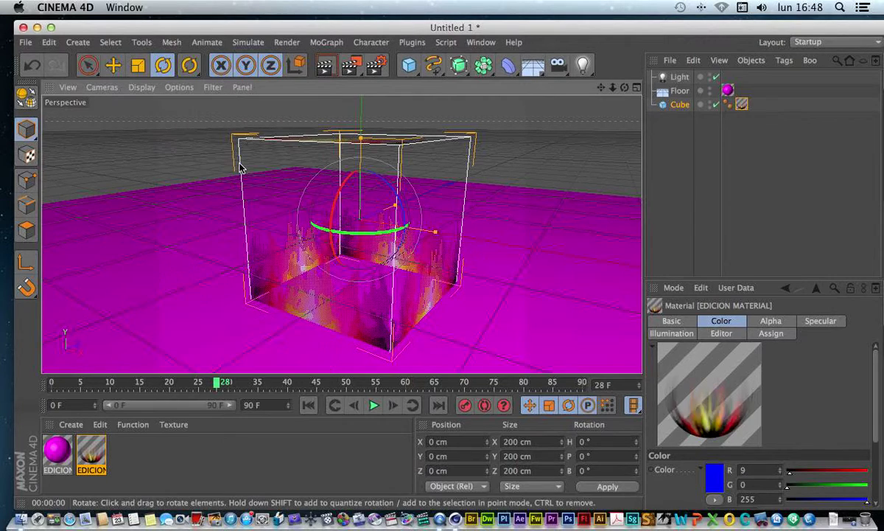
Turn on Shadows for the Enhanced OpenGL viewport and render the active view for comparison
left_click(169, 88)
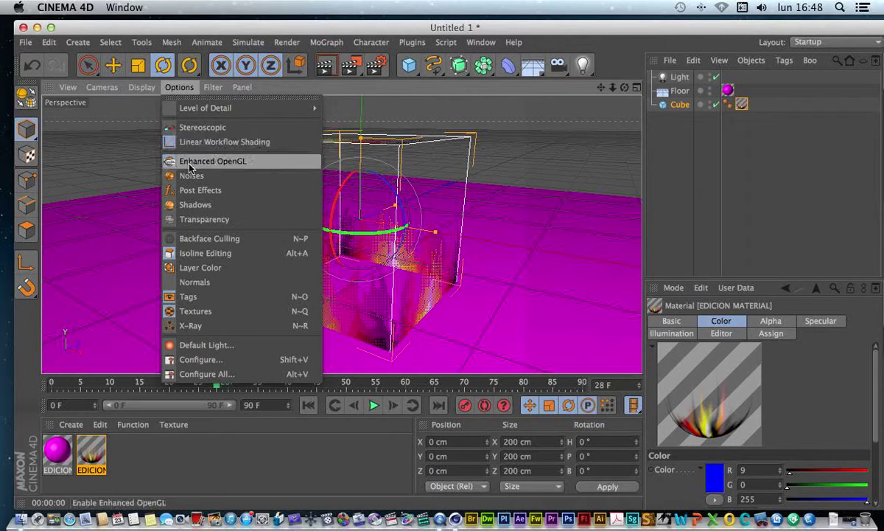
left_click(195, 209)
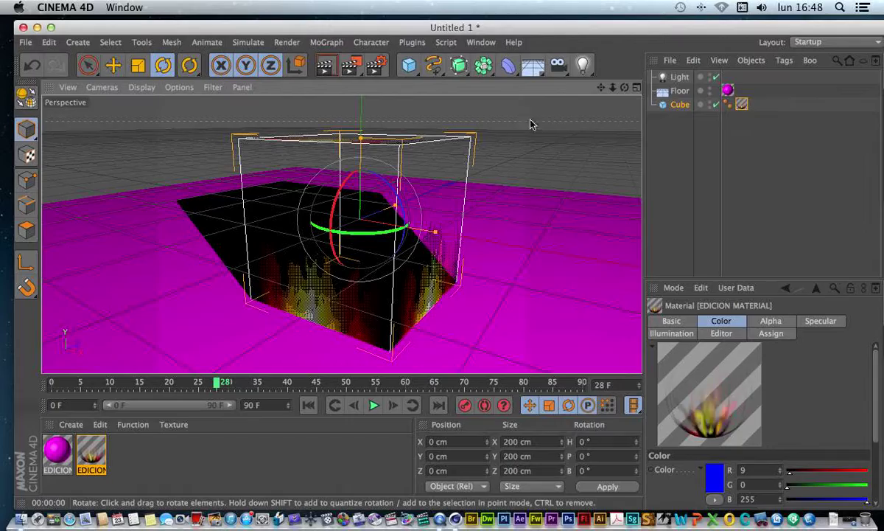
left_click_drag(625, 87, 597, 133)
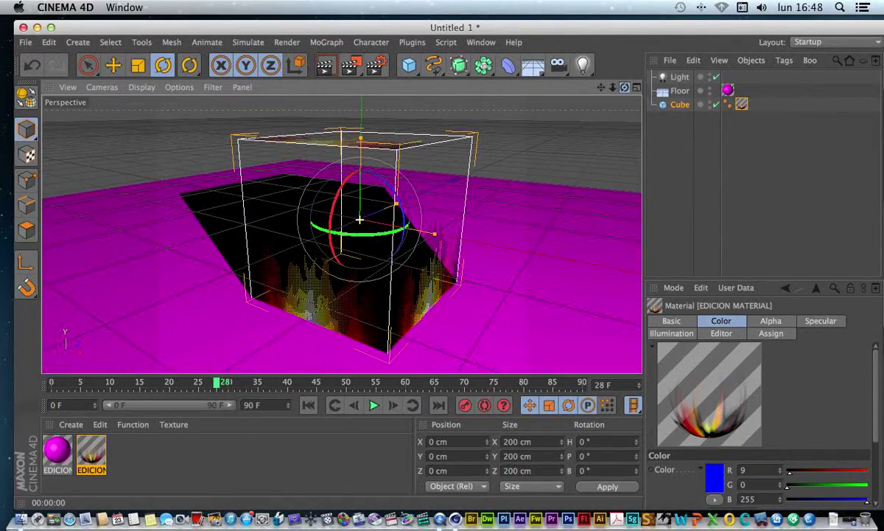
left_click(332, 68)
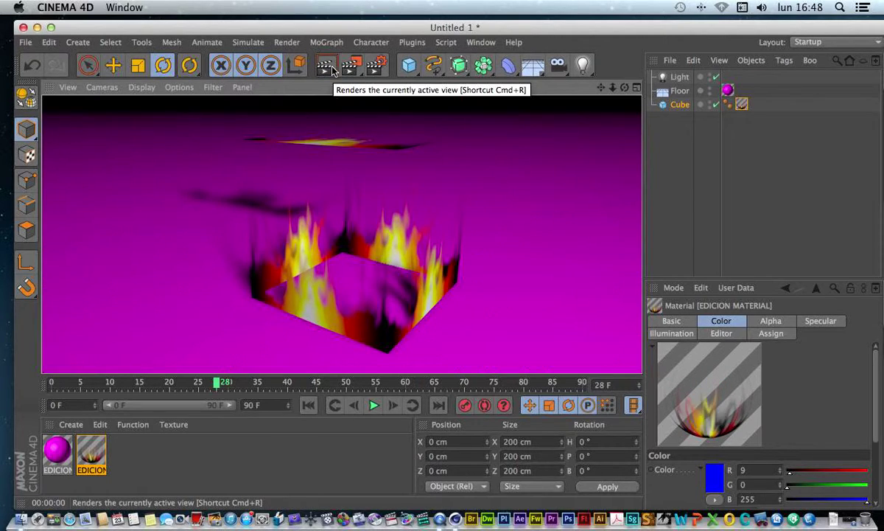
Move the light to about X 462, Y 271, Z -353 cm to shift the cube's shadow on the floor
mouse_move(600, 87)
left_mouse_down()
mouse_move(585, 75)
mouse_move(607, 92)
mouse_move(599, 89)
left_mouse_up()
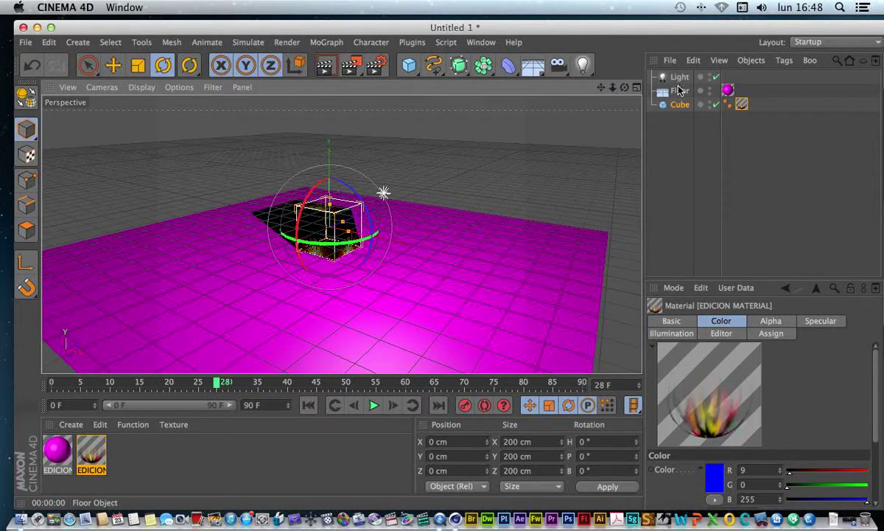
left_click(680, 78)
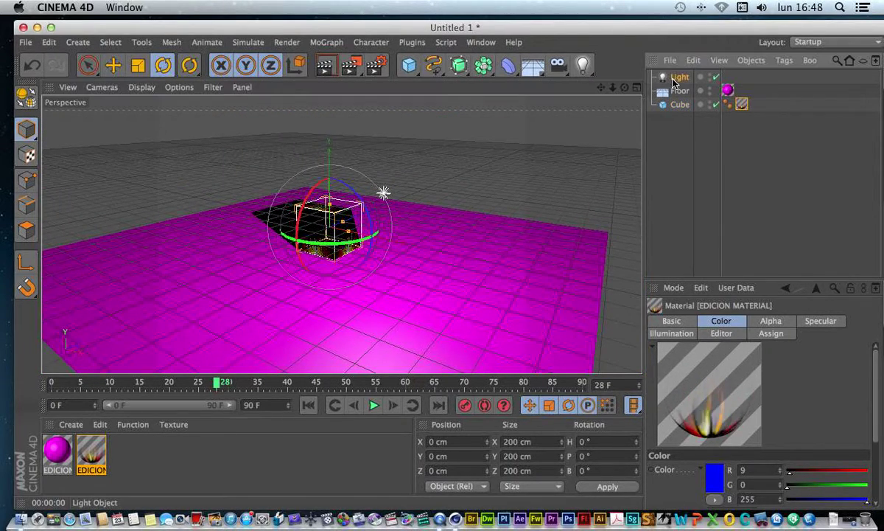
left_click(113, 65)
left_click_drag(425, 185, 440, 107)
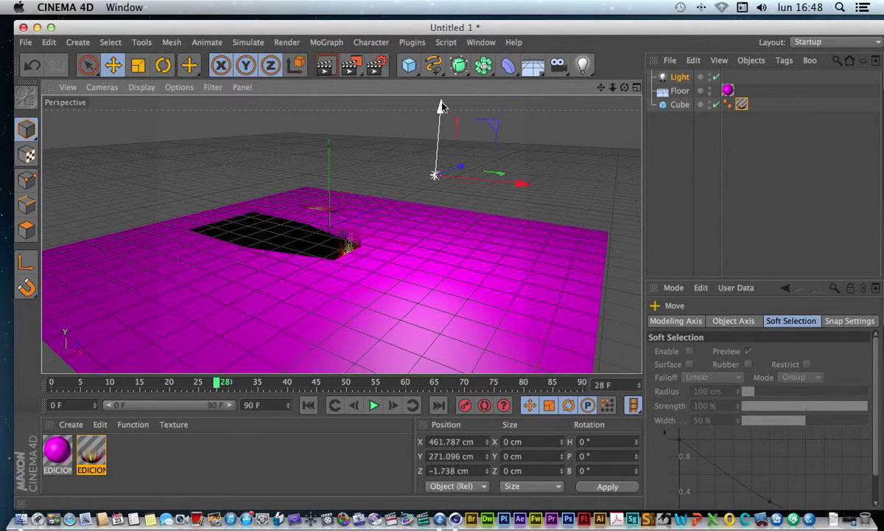
left_click_drag(613, 87, 341, 235)
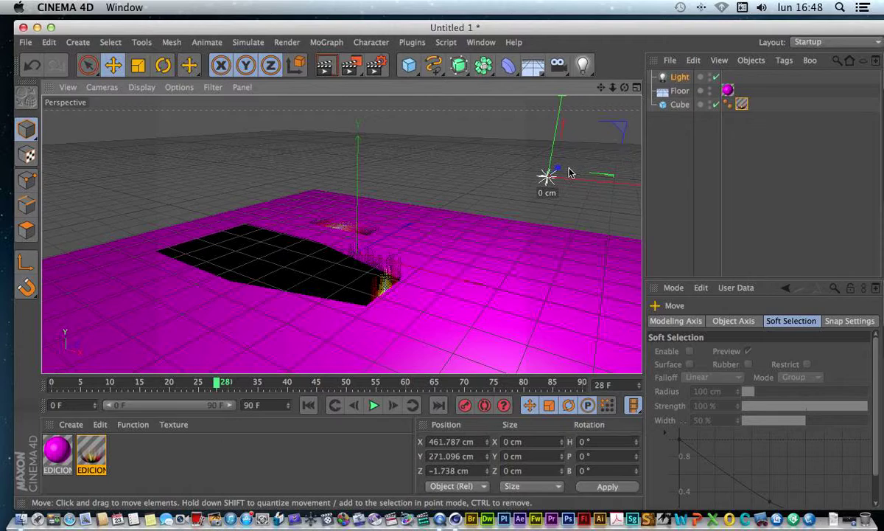
left_click_drag(557, 169, 485, 162)
Turn on Post Effects for the Enhanced OpenGL viewport and move the timeline to frame 39
left_click(172, 89)
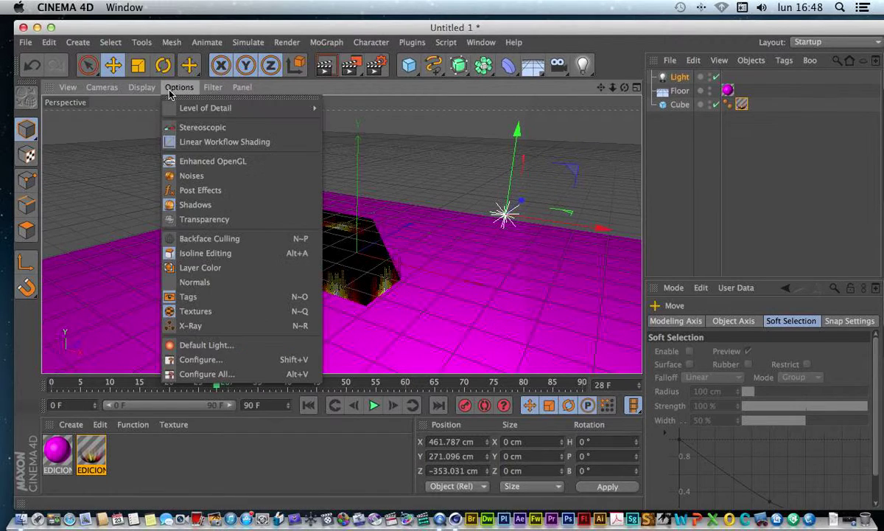
left_click(193, 186)
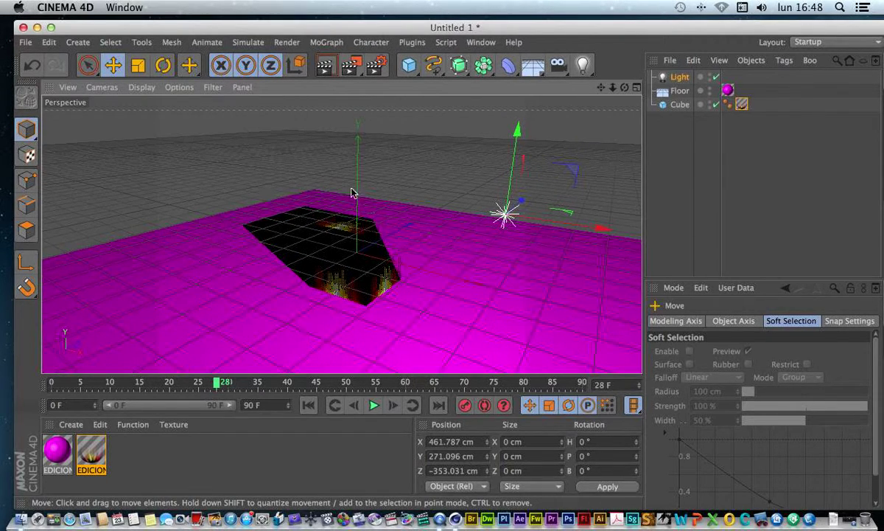
left_click_drag(83, 392, 264, 355)
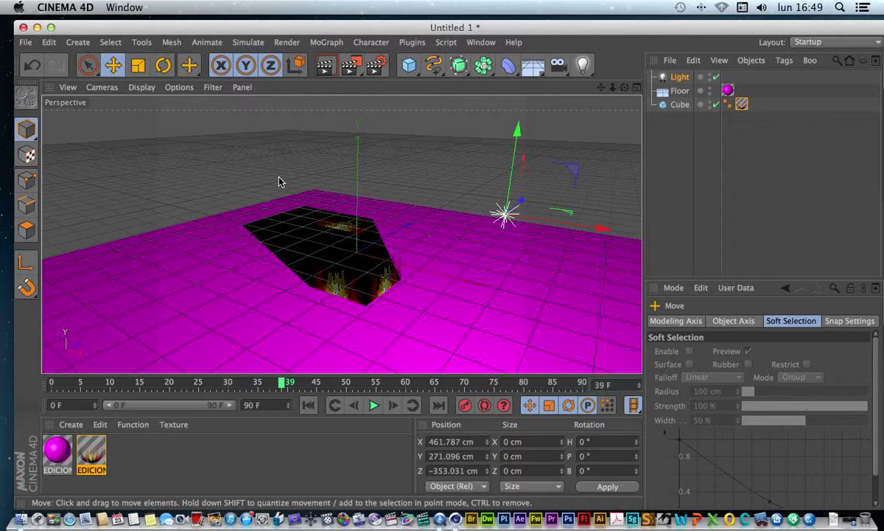
left_click(176, 87)
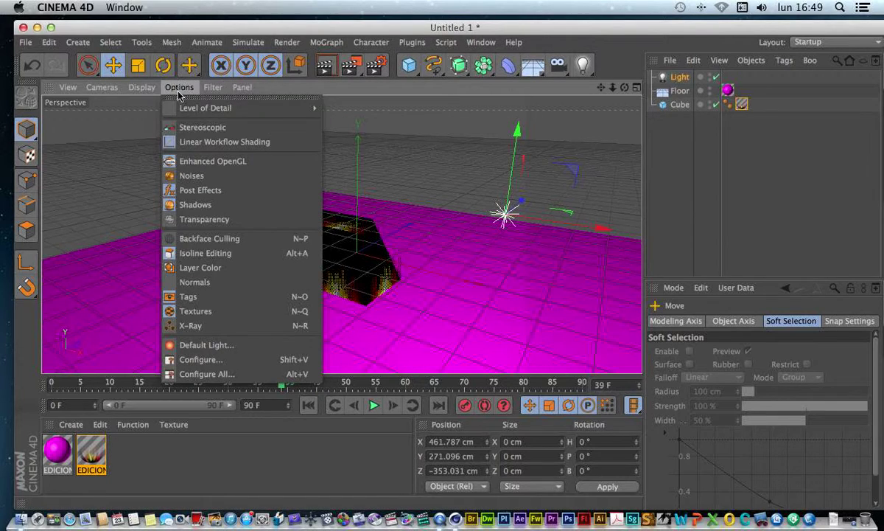
left_click(183, 162)
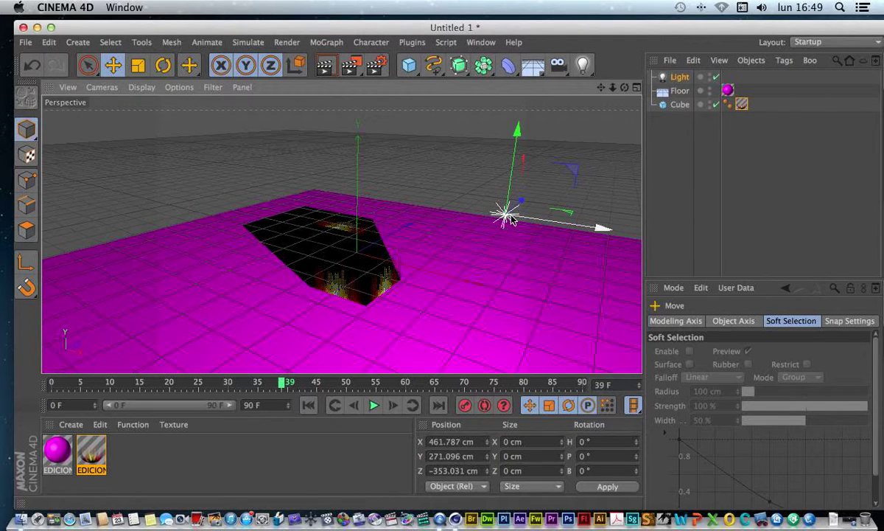
left_click(177, 87)
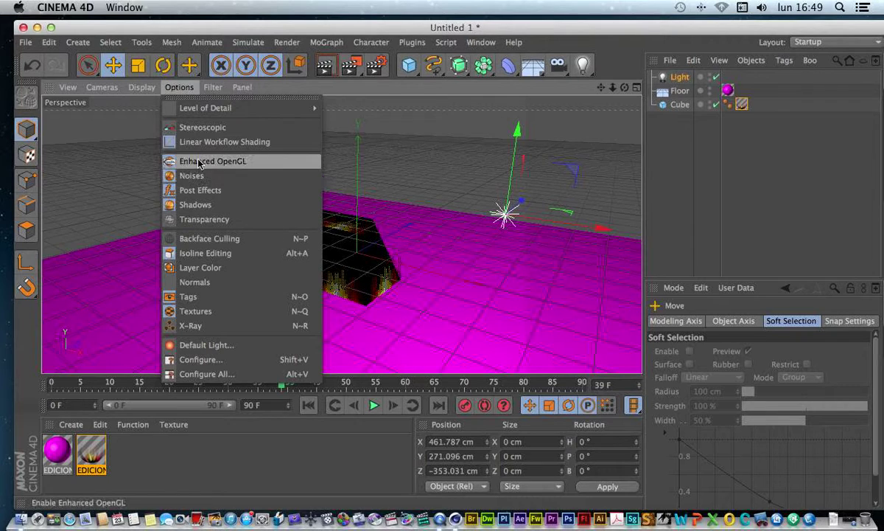
Turn on Transparency for the Enhanced OpenGL viewport and view the cube's flames from a low angle near the floor
left_click(196, 221)
left_click_drag(624, 87, 624, 124)
left_click_drag(601, 87, 561, 15)
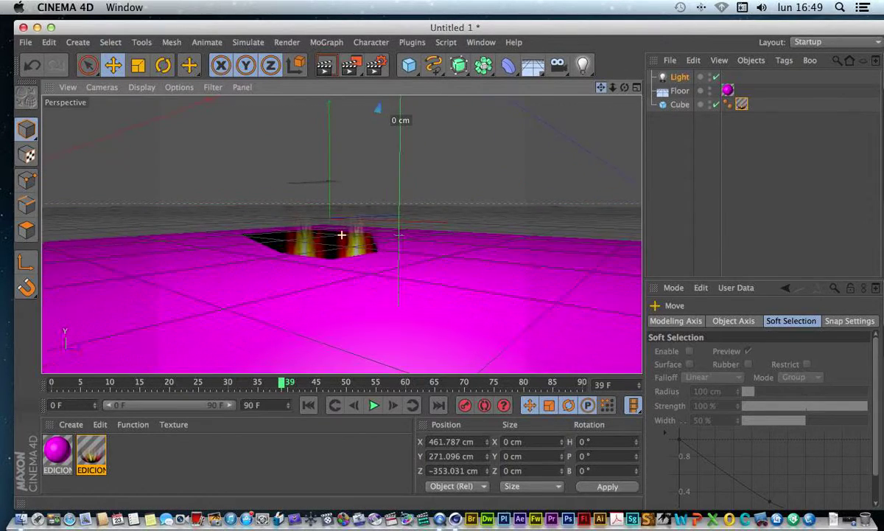
mouse_move(612, 90)
left_mouse_down()
mouse_move(660, 90)
mouse_move(607, 90)
mouse_move(624, 83)
mouse_move(625, 59)
mouse_move(624, 107)
mouse_move(625, 90)
left_mouse_up()
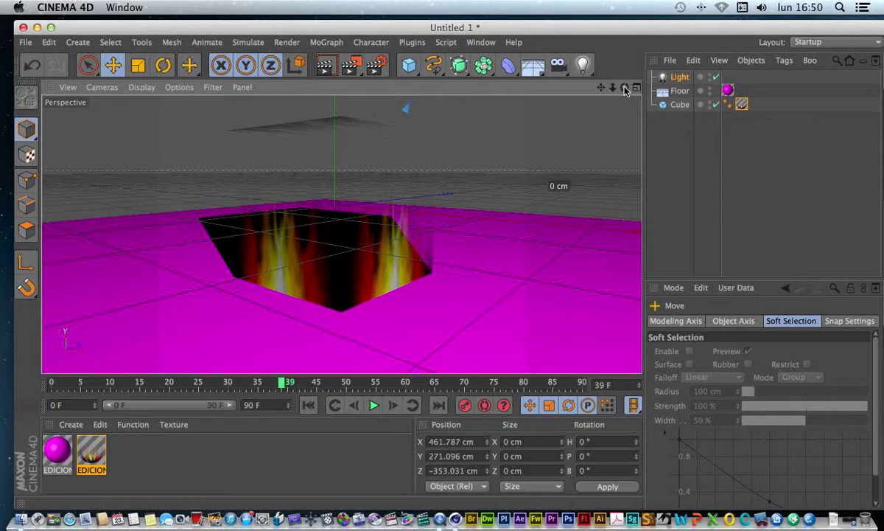
left_click_drag(624, 87, 596, 86)
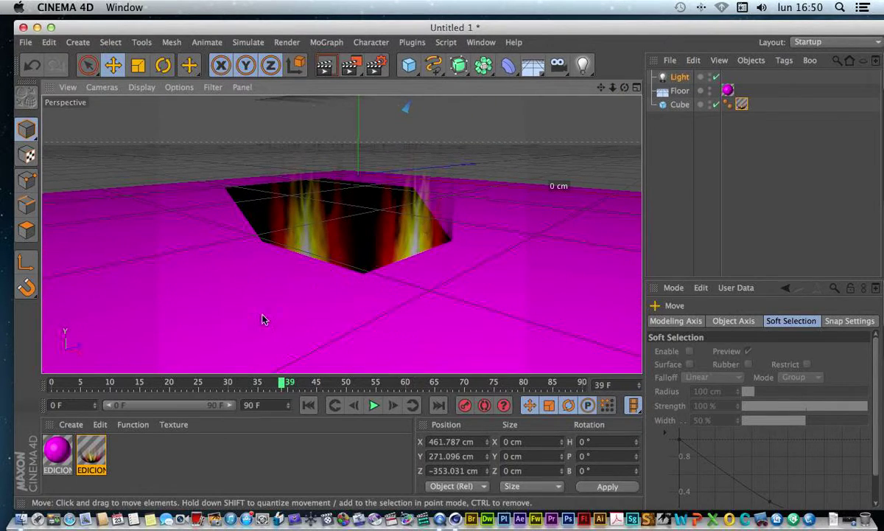
Set the cube material's color texture to the Water surface shader and disable its Alpha channel
double_click(92, 453)
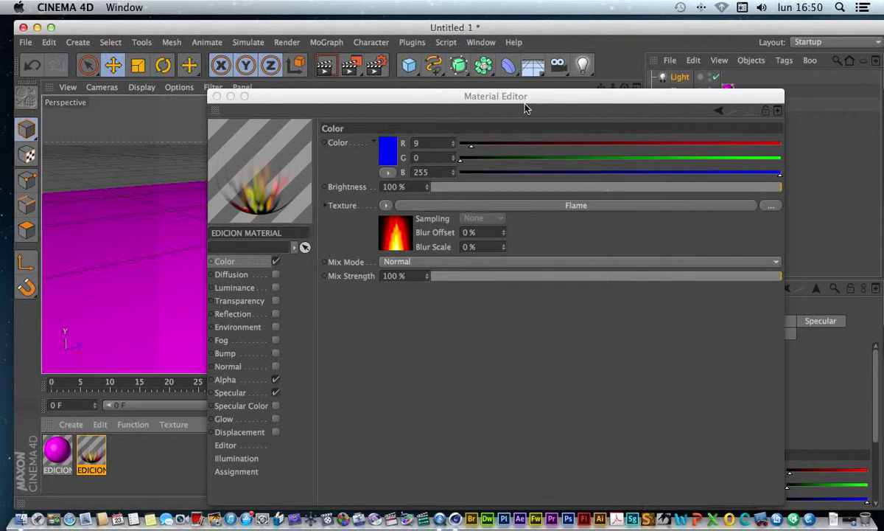
left_click_drag(492, 97, 506, 57)
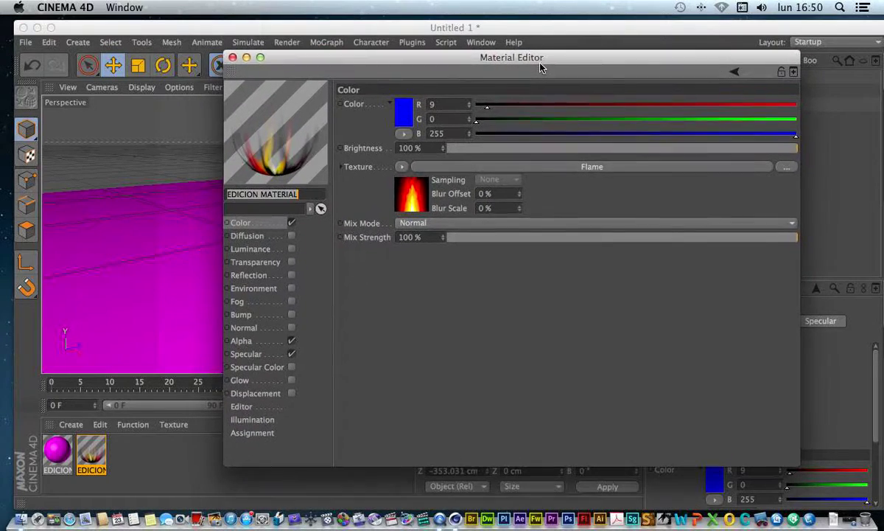
left_click(401, 166)
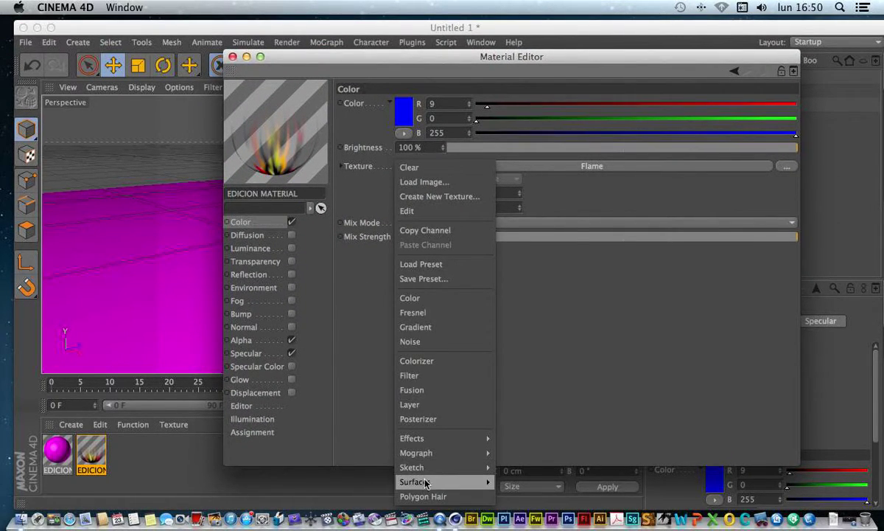
mouse_move(422, 481)
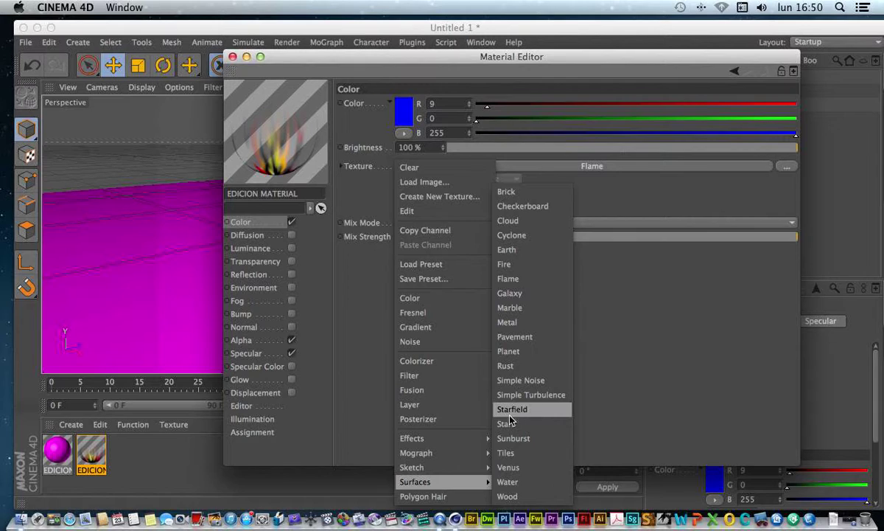
left_click(508, 481)
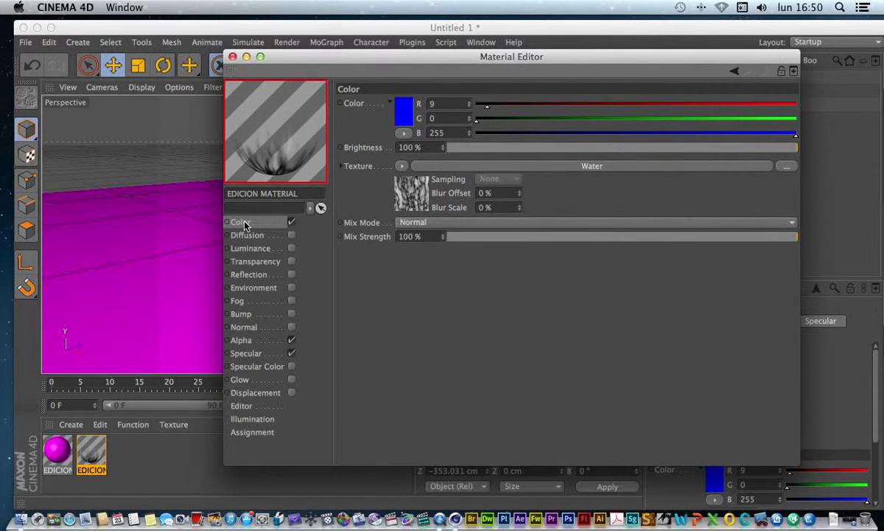
left_click(291, 340)
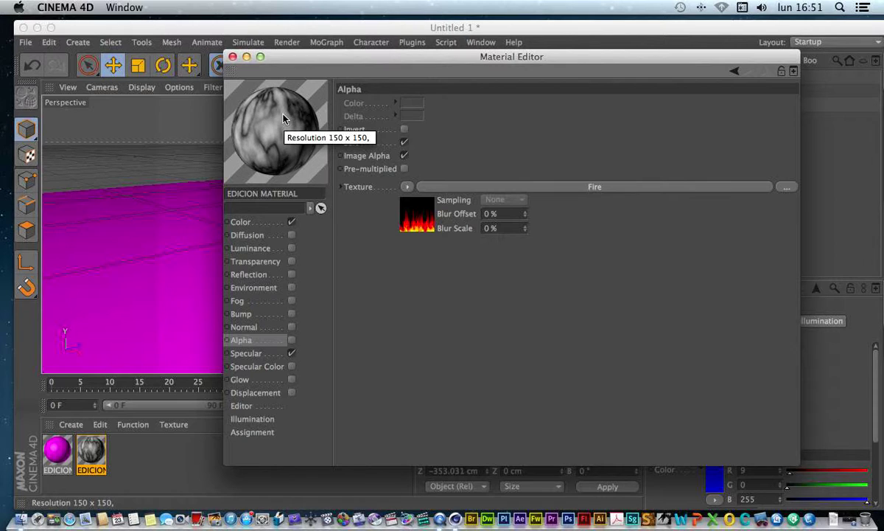
left_click(230, 57)
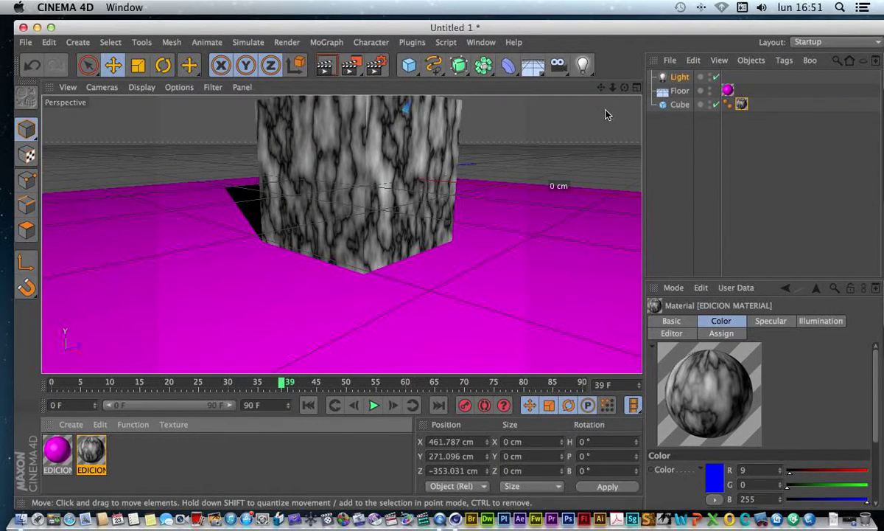
Render the active view of the water-textured cube from a low angle and again from a higher angle
scroll(341, 235, "down", 3)
left_click(326, 65)
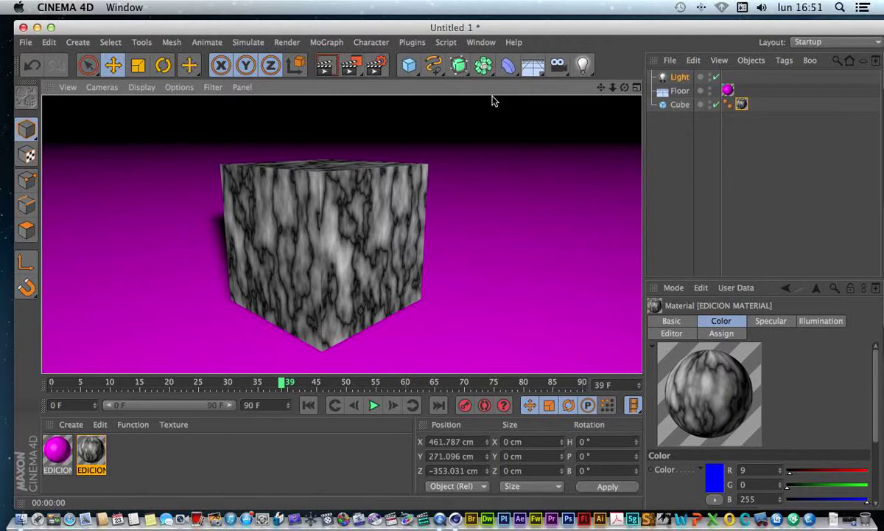
left_click_drag(613, 86, 613, 201)
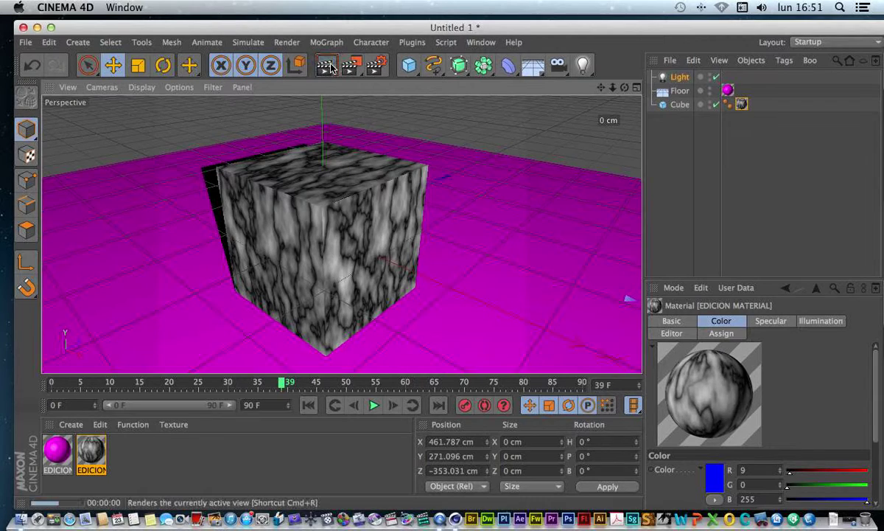
left_click(329, 67)
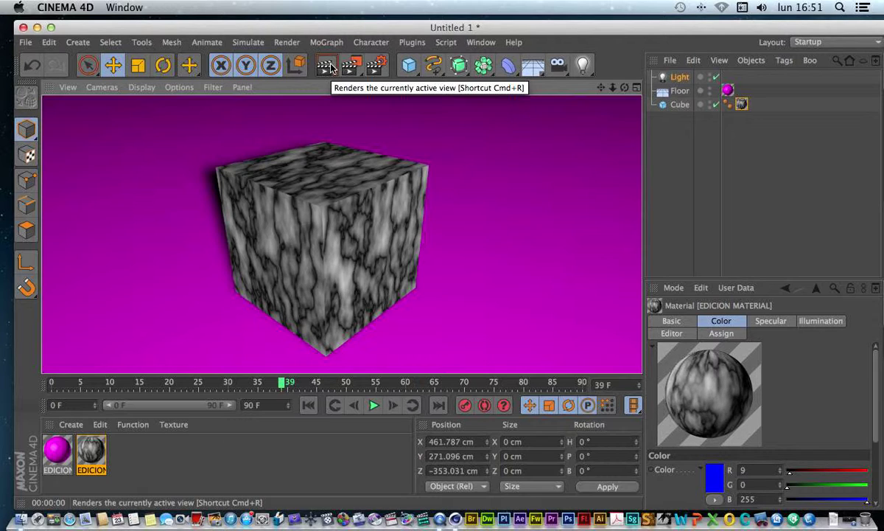
Open the cube's material for editing at its Color channel
double_click(90, 451)
left_click(229, 261)
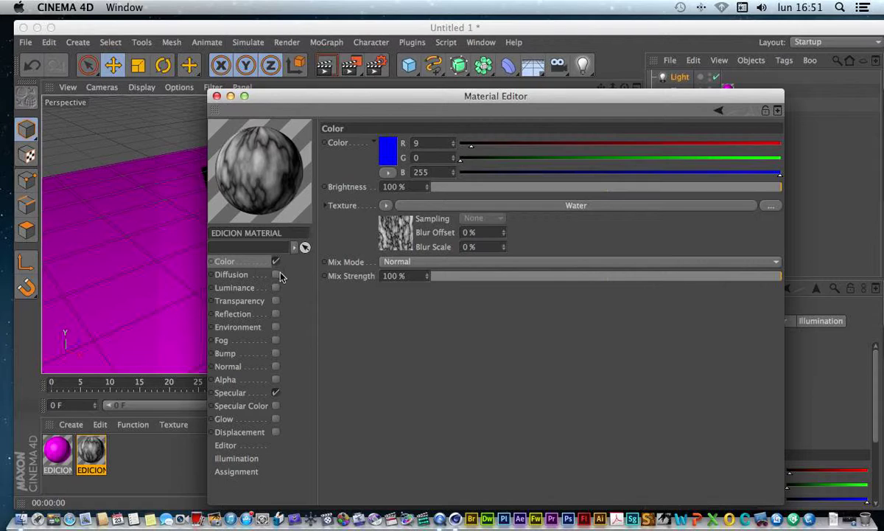
Clear the Water texture from the cube material's Color channel and render the active view
left_click(385, 205)
left_click(395, 168)
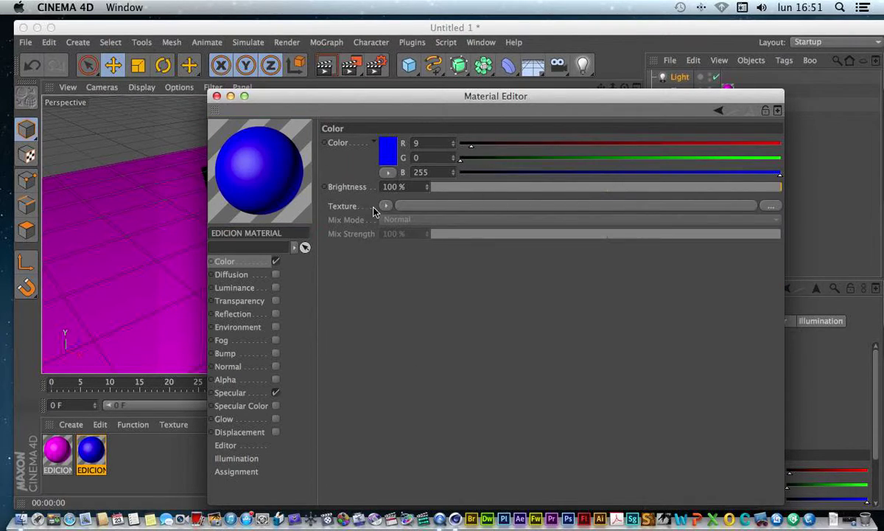
left_click(216, 96)
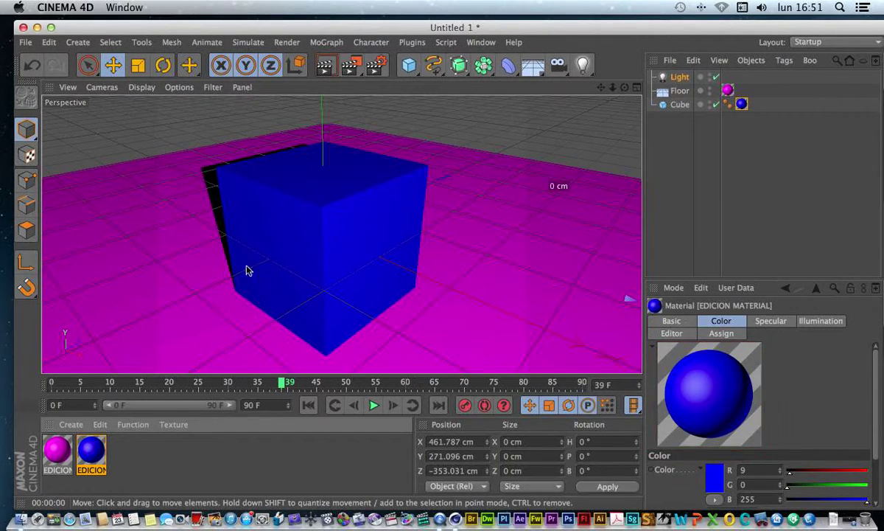
left_click(324, 65)
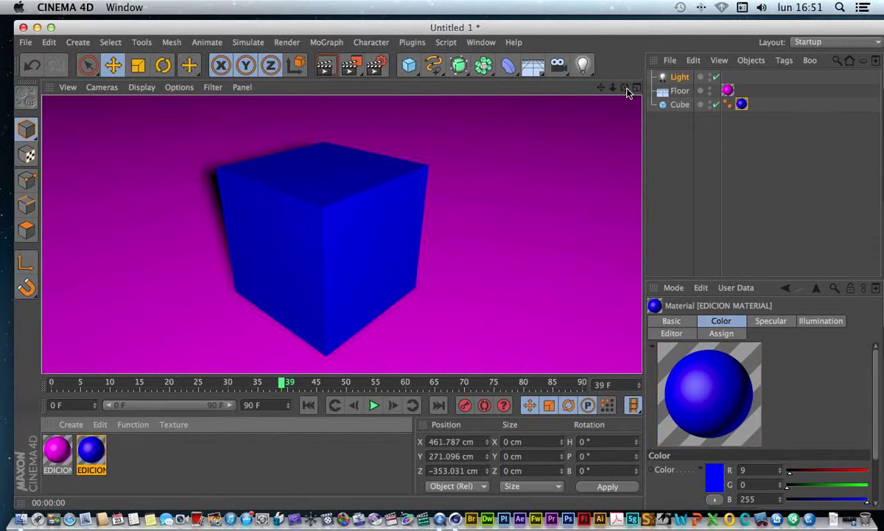
Turn off Enhanced OpenGL in the viewport, select the cube and render the active view
left_click(166, 89)
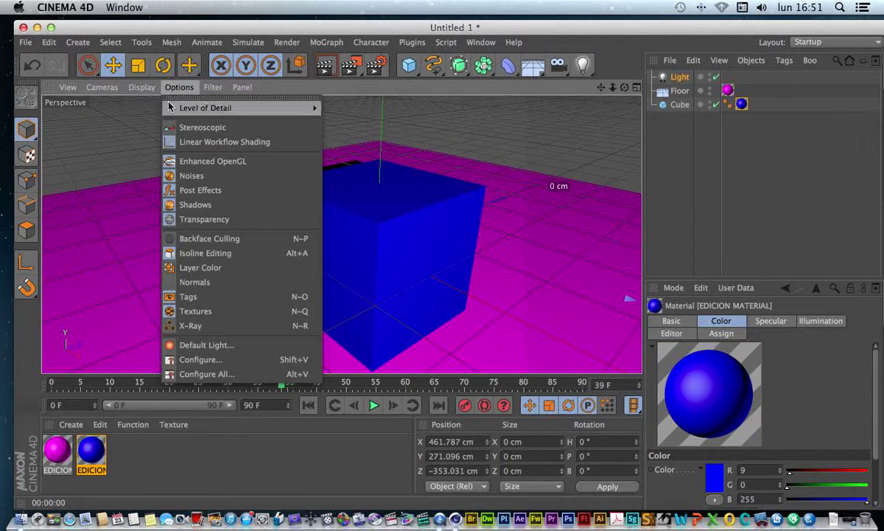
left_click(177, 160)
left_click_drag(624, 89, 581, 59)
left_click(679, 106)
left_click_drag(625, 88, 604, 106)
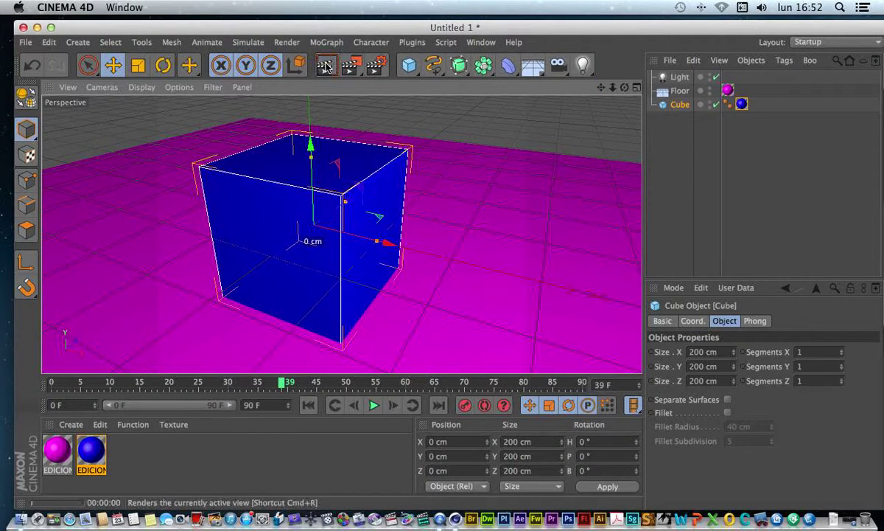
left_click(325, 65)
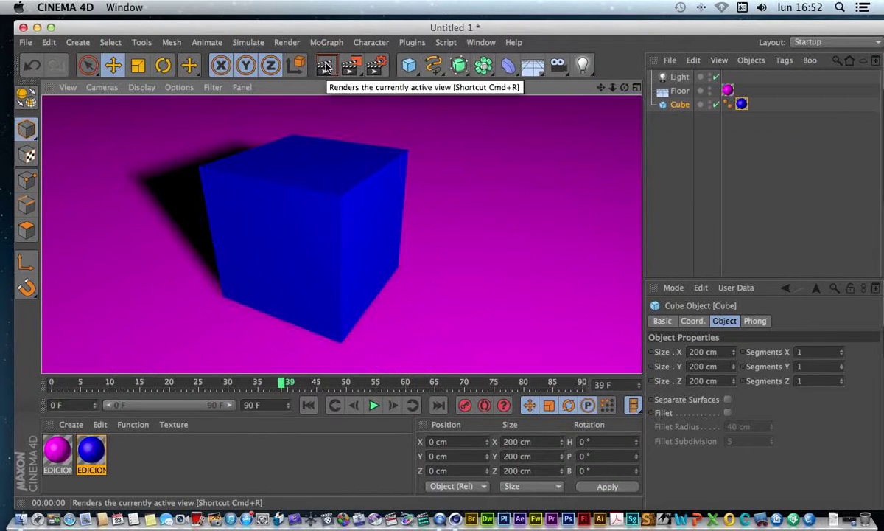
Open the cube's blue material for editing and view its Diffusion channel settings
double_click(89, 460)
left_click(387, 98)
left_click_drag(387, 98, 625, 51)
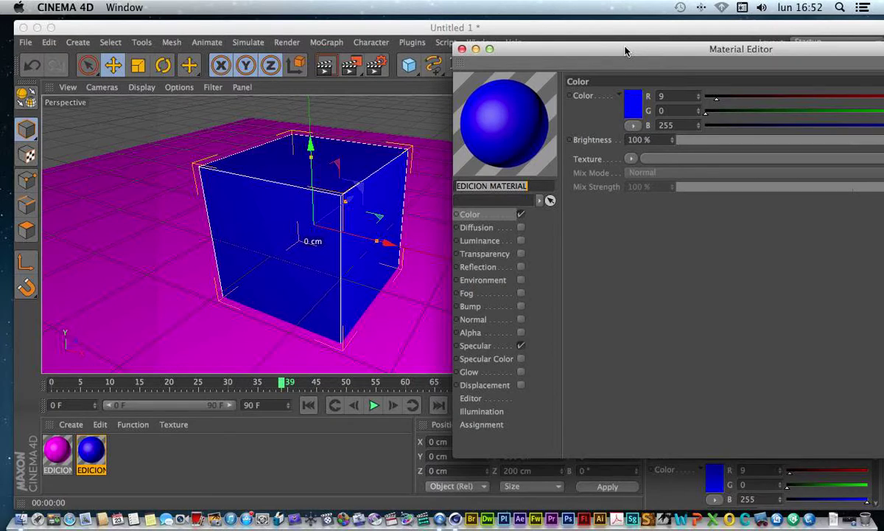
left_click(487, 228)
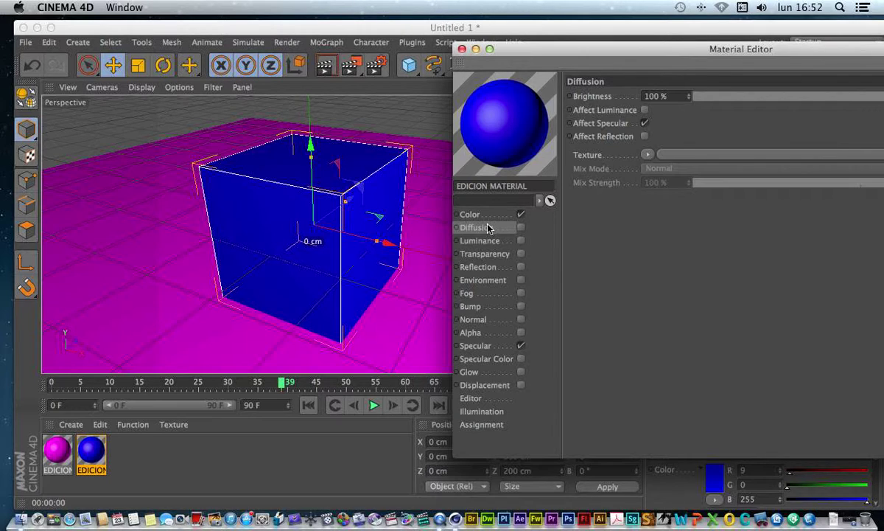
left_click_drag(601, 46, 330, 62)
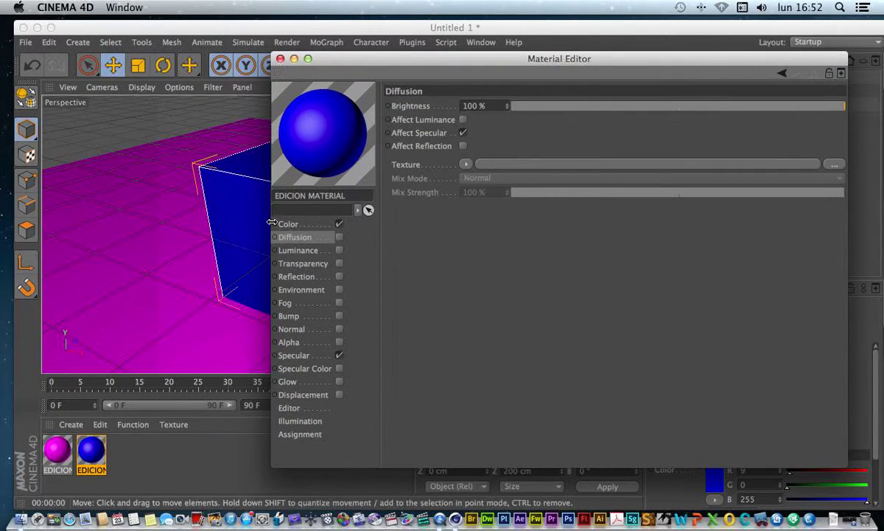
Load the dark wood image prodotti-79149 as the material's Color texture, copying it to the project location
left_click(294, 226)
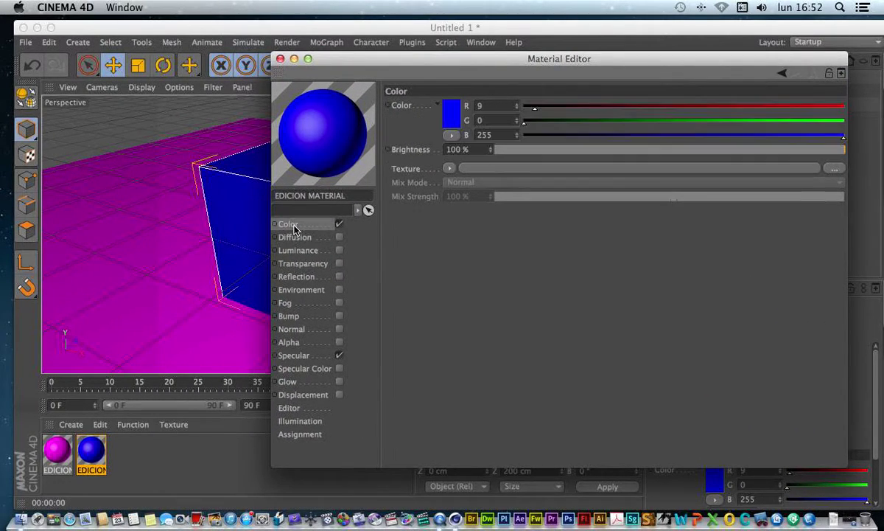
left_click(834, 168)
left_click(571, 125)
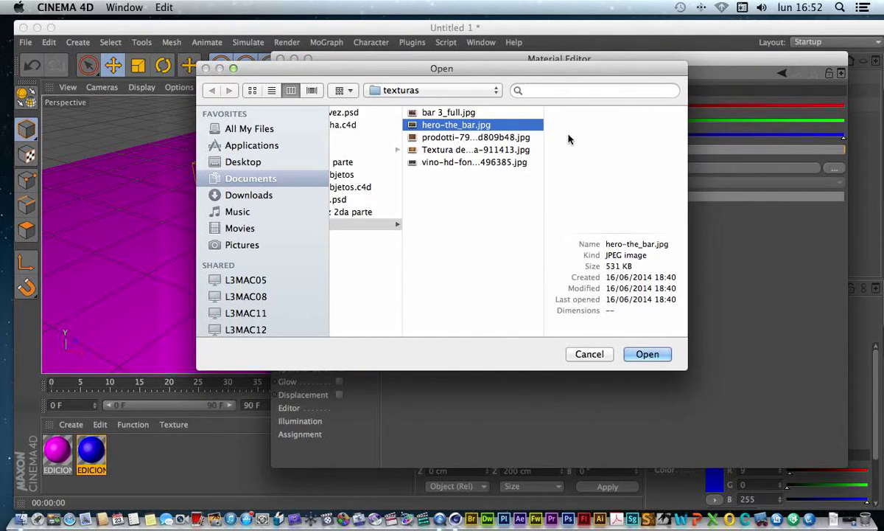
left_click(479, 139)
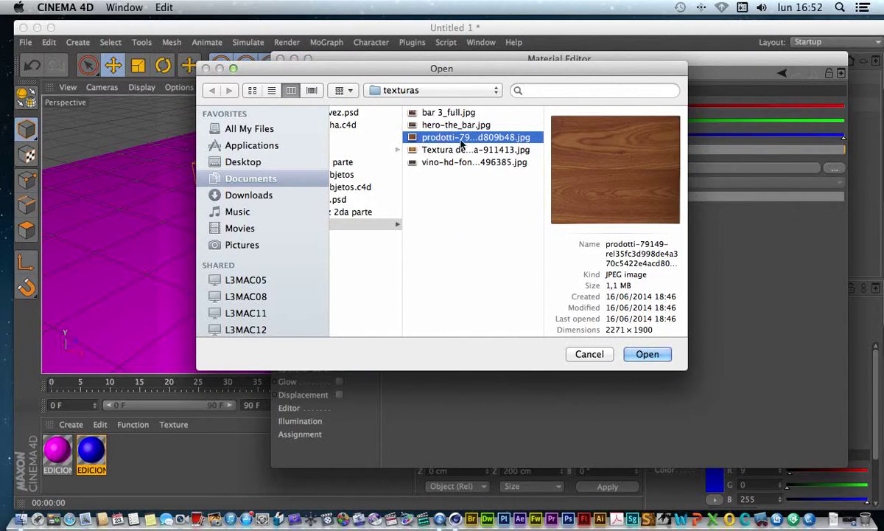
left_click(645, 354)
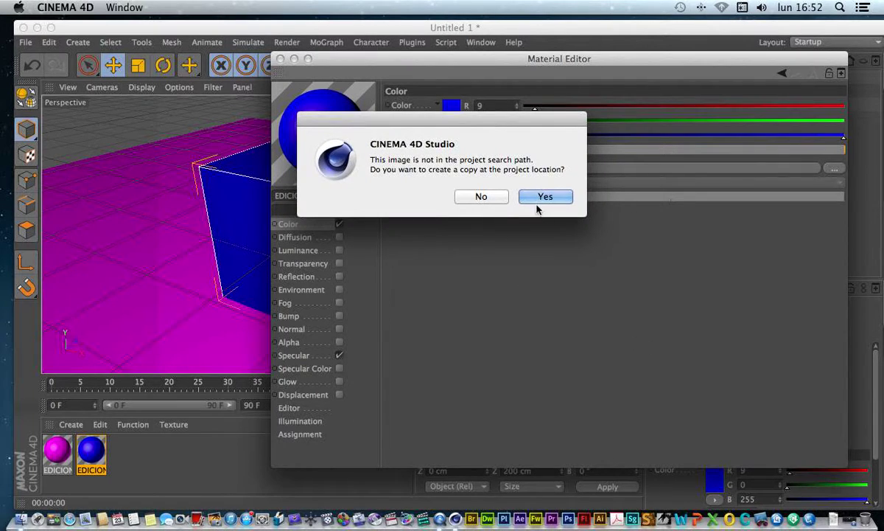
left_click(544, 198)
left_click_drag(521, 68, 418, 111)
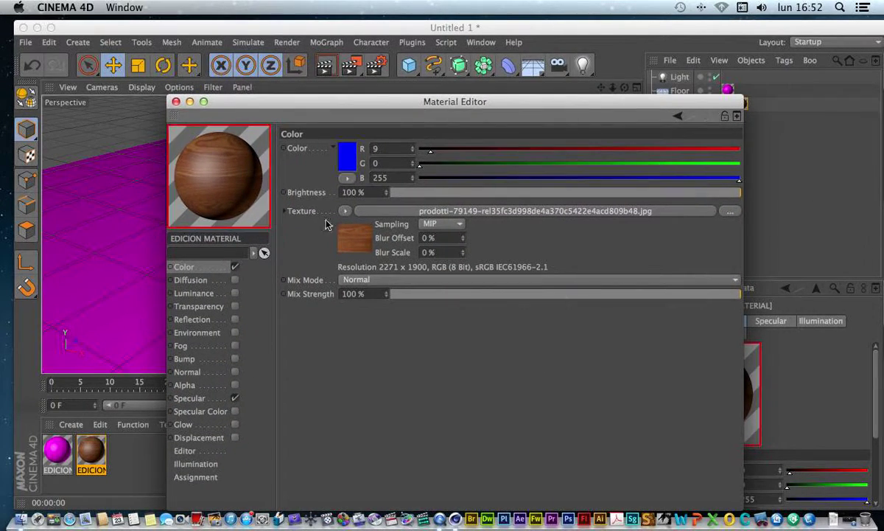
Try the Color channel's brightness at 17 % and return it to 100 %
right_click(225, 188)
left_click(235, 33)
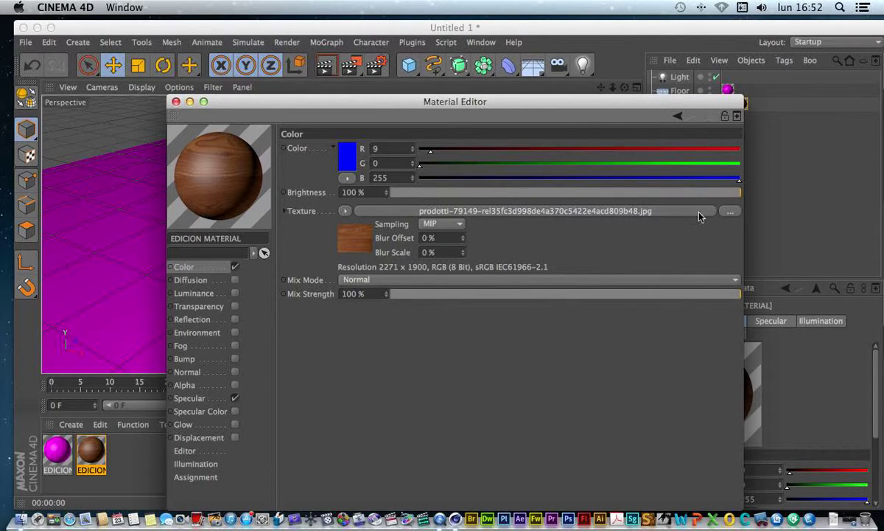
left_click_drag(687, 191, 451, 192)
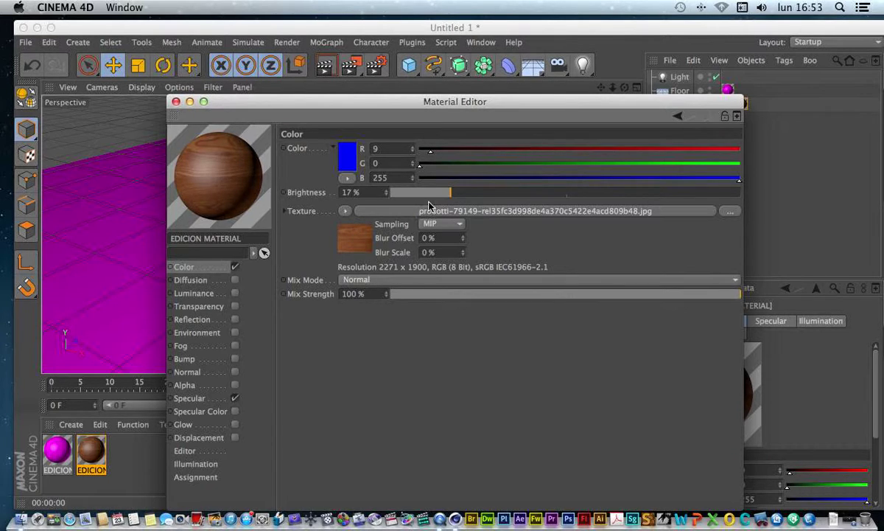
left_click_drag(446, 190, 776, 192)
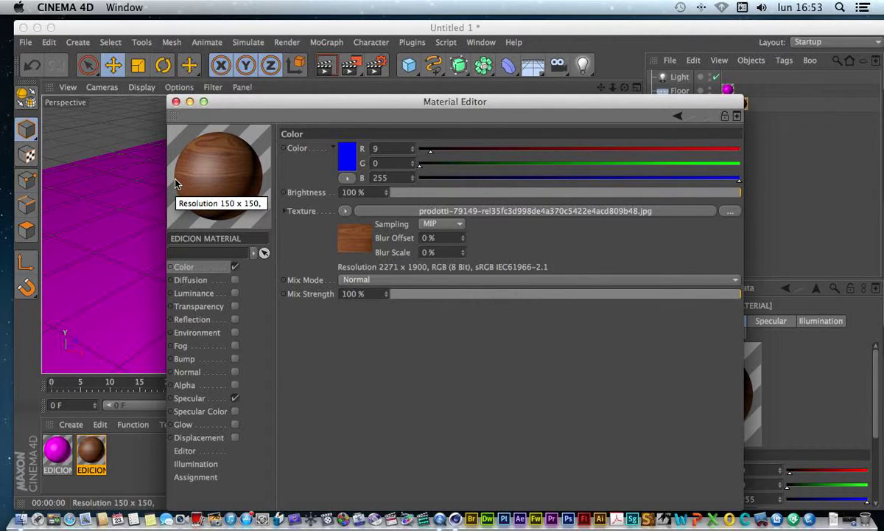
Enable the material's Diffusion channel, try its brightness at 25 % and return it to 100 %
left_click(235, 280)
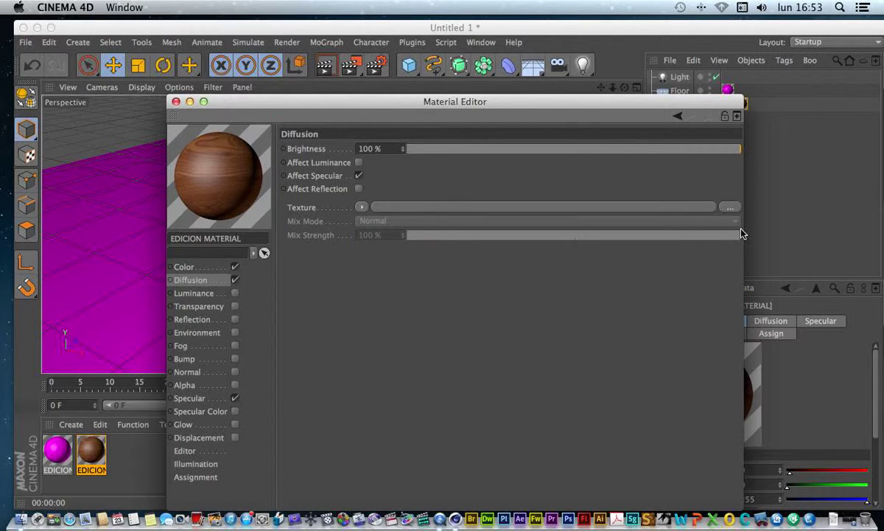
left_click(735, 150)
left_click_drag(734, 149, 490, 150)
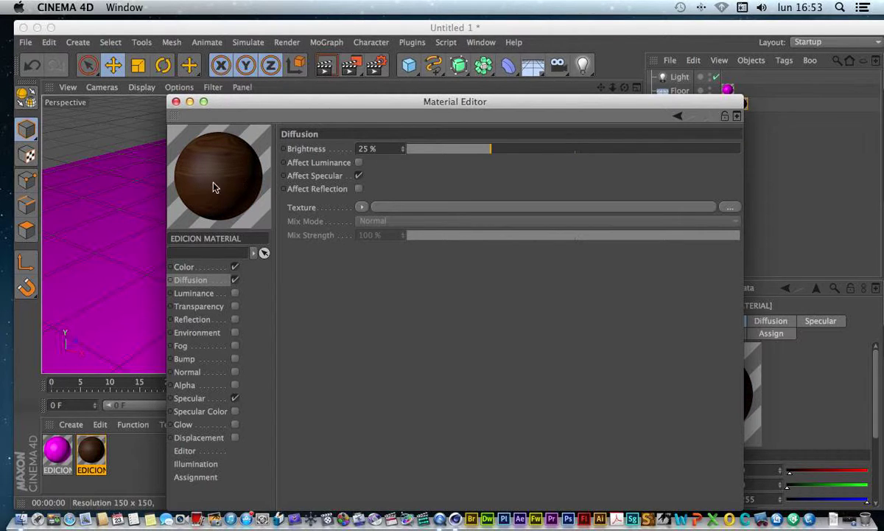
left_click_drag(456, 149, 882, 120)
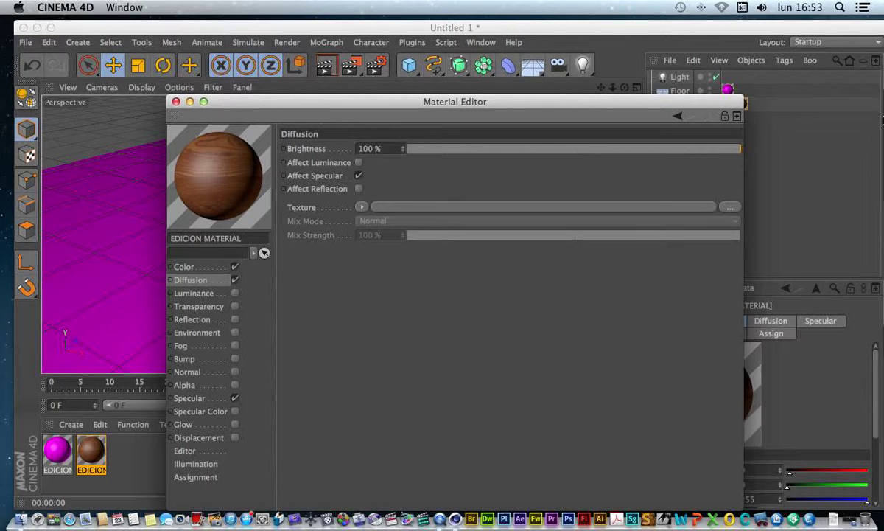
left_click_drag(692, 148, 726, 150)
Replace the Color channel's texture with Textura de madera-911413.jpg, copying the image to the project location
left_click(185, 267)
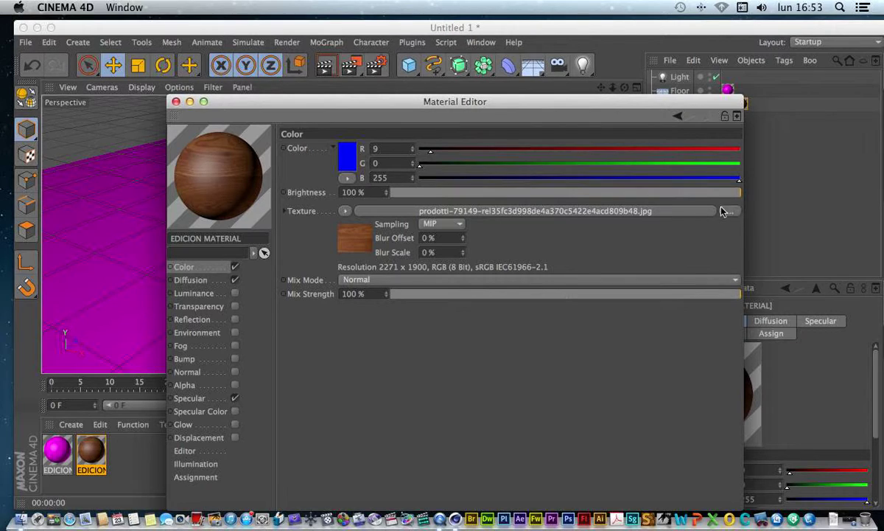
left_click(345, 212)
left_click(352, 119)
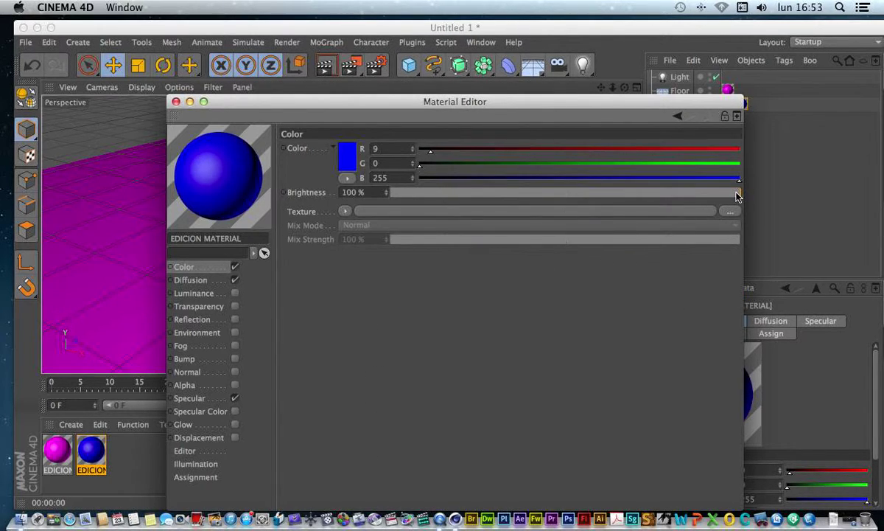
mouse_move(737, 195)
left_mouse_down()
mouse_move(446, 194)
mouse_move(737, 193)
left_mouse_up()
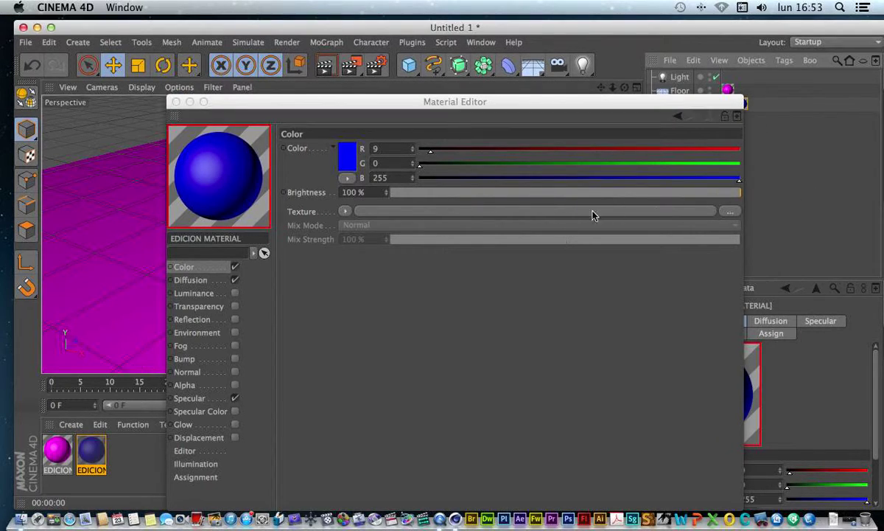
left_click(682, 210)
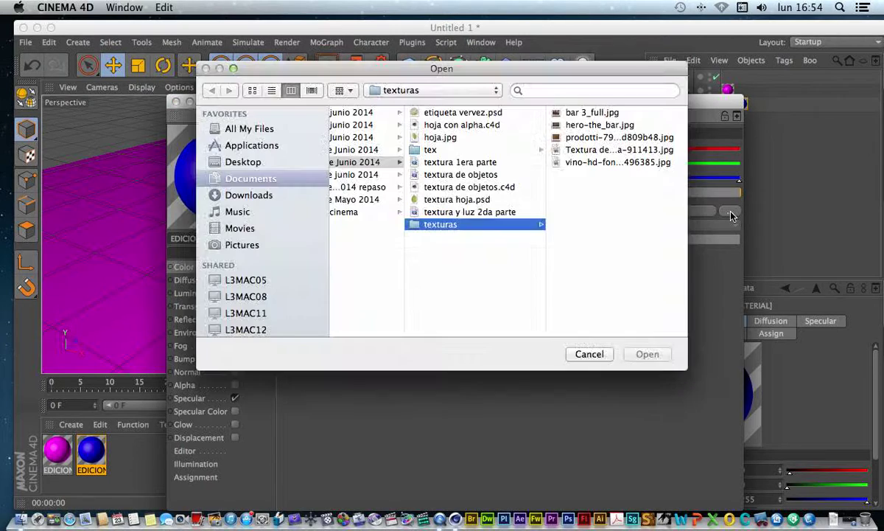
left_click(554, 137)
left_click(442, 149)
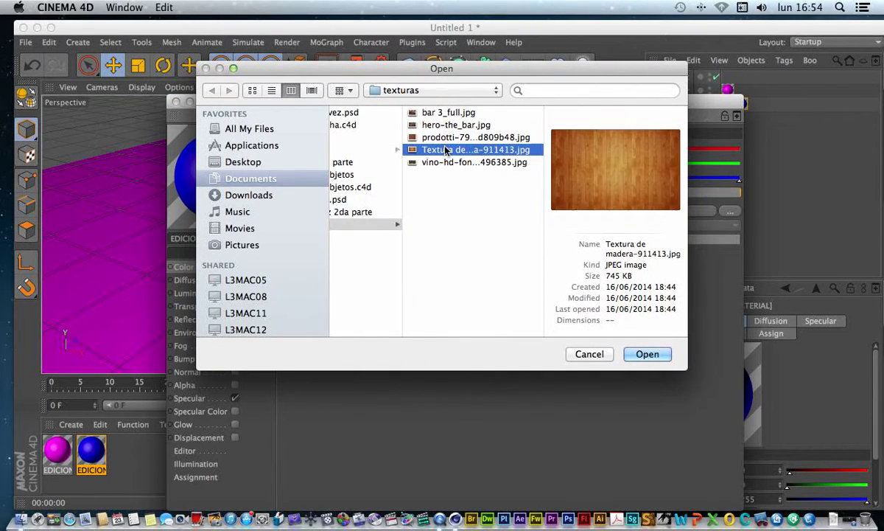
left_click(647, 355)
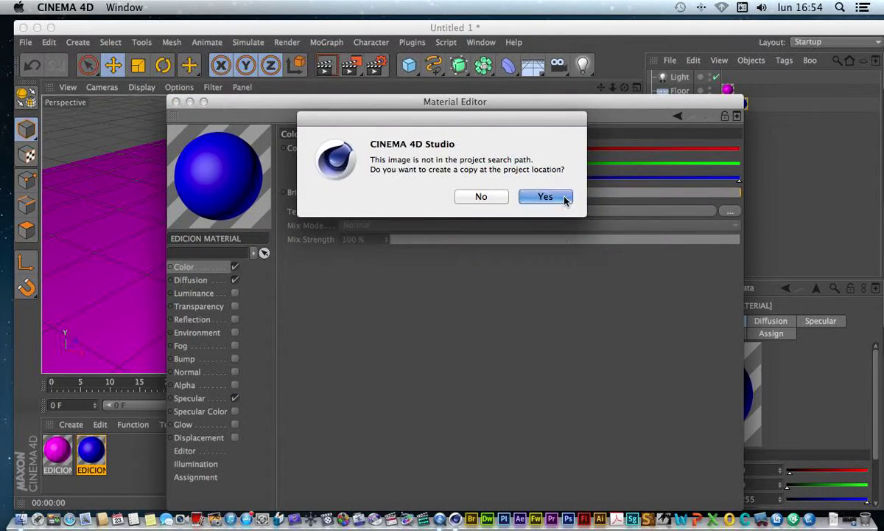
left_click(565, 198)
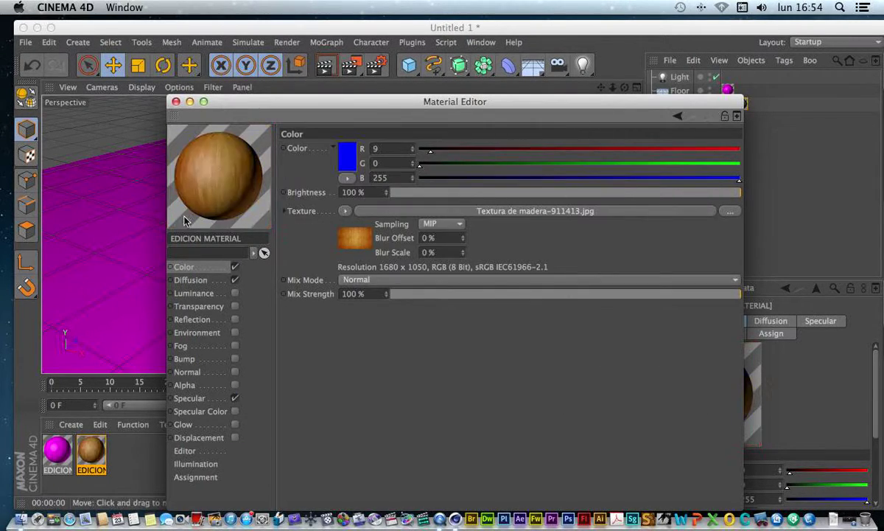
Adjust the Diffusion brightness on the new wood texture, ending at 100 %
left_click(190, 279)
left_click_drag(643, 148, 883, 148)
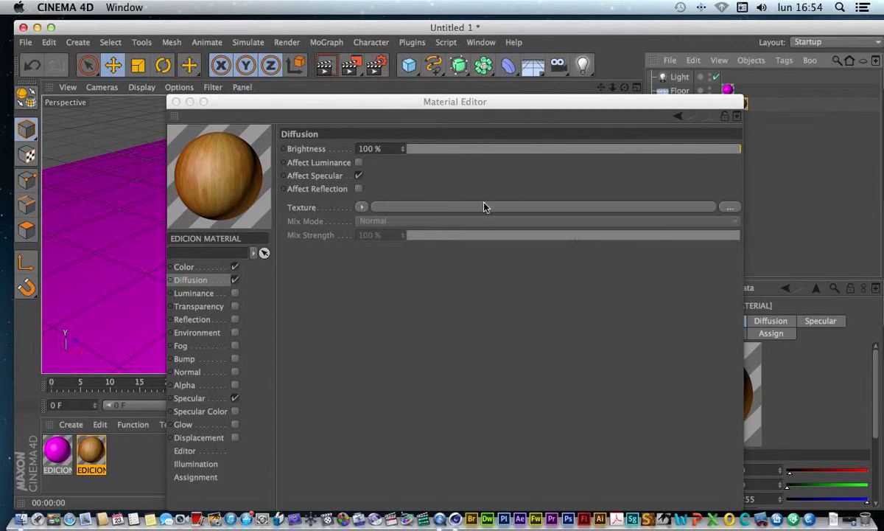
left_click(234, 280)
Enable the material's Luminance channel, try pink and green tints, and return its color to white
left_click(231, 294)
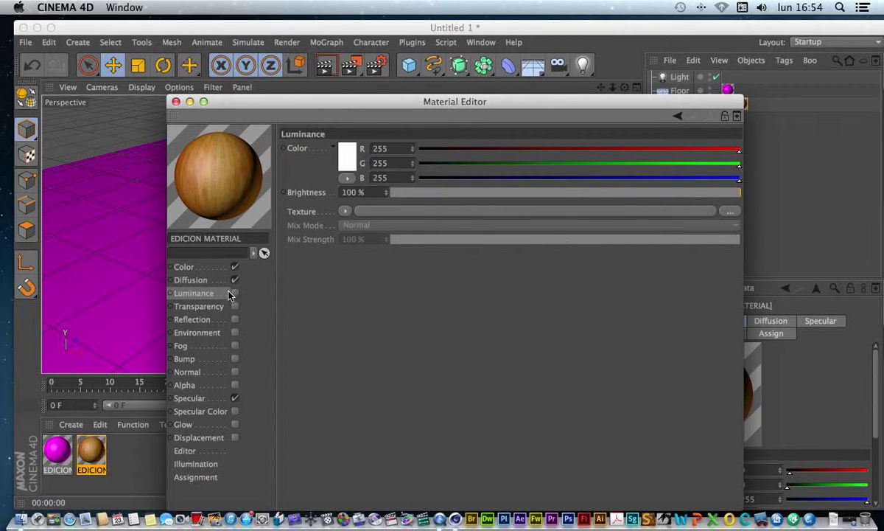
left_click(234, 293)
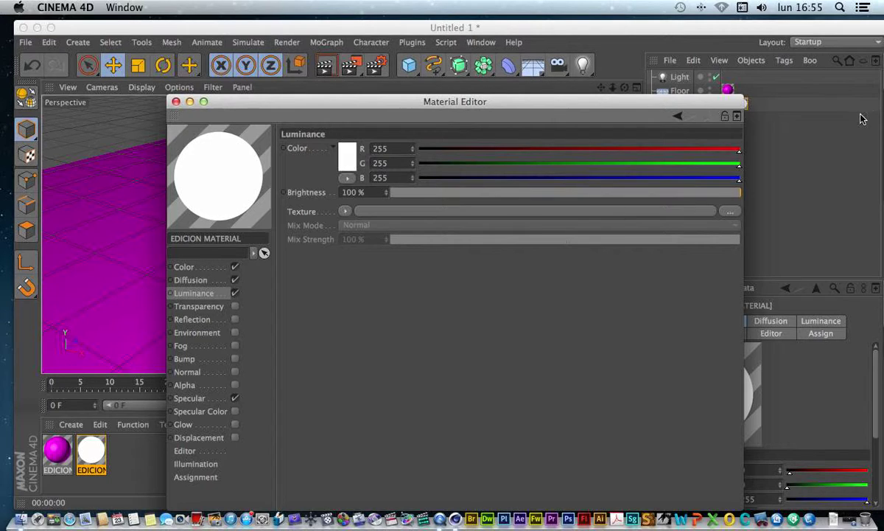
left_click_drag(737, 178, 604, 168)
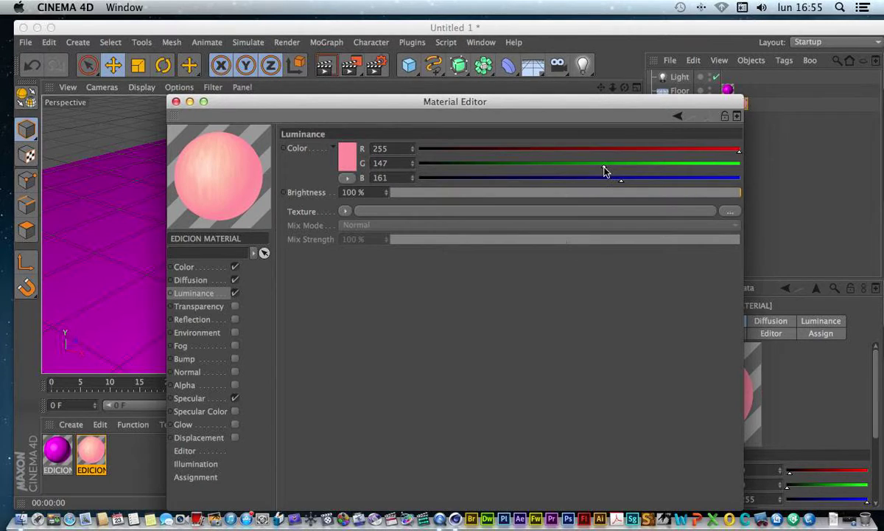
left_click_drag(727, 152, 534, 151)
left_click_drag(601, 163, 744, 164)
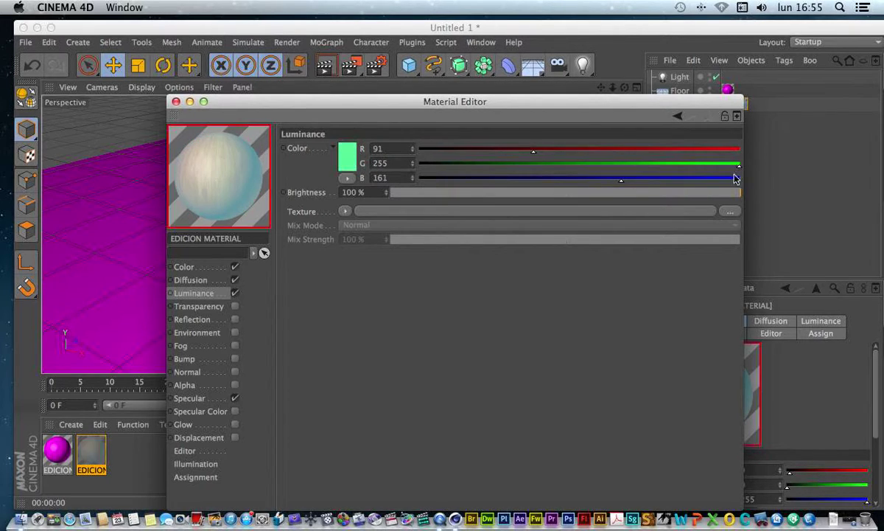
left_click_drag(621, 178, 794, 178)
left_click_drag(536, 149, 740, 149)
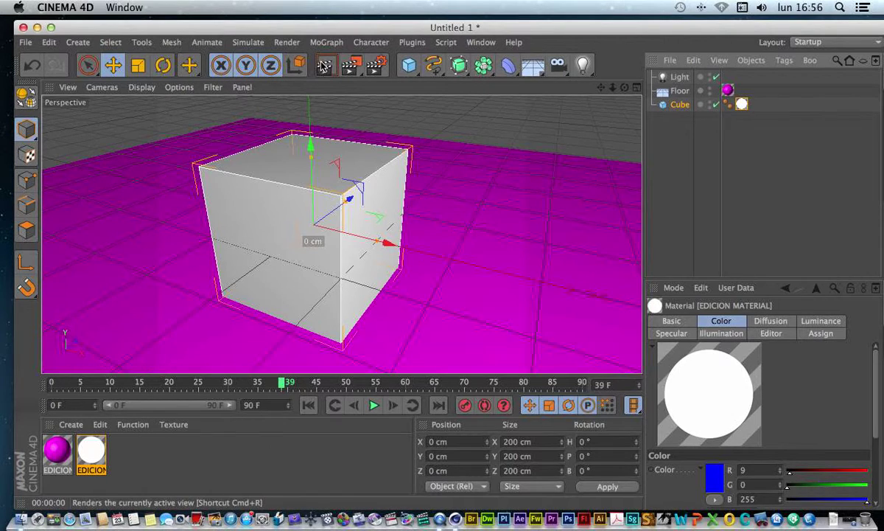
Render the glowing cube with the light at its current intensity, and again with the light at 46 % and 12 %
left_click(325, 66)
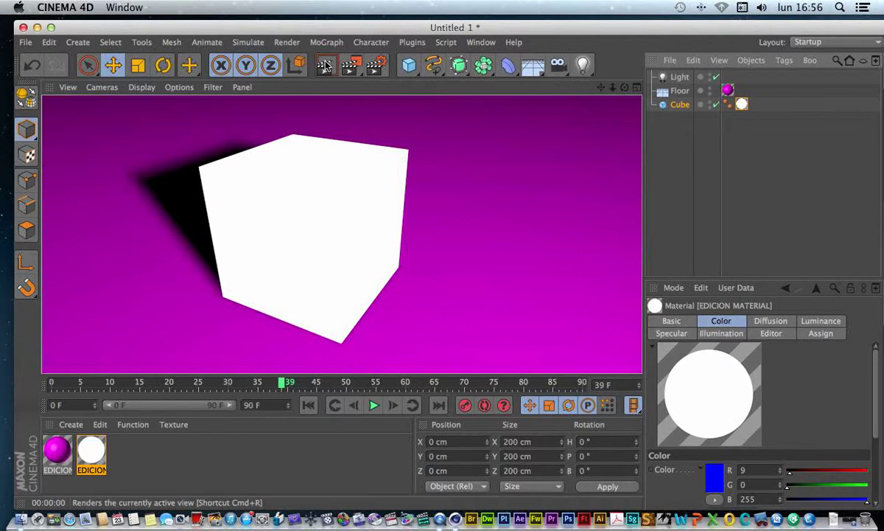
left_click(680, 77)
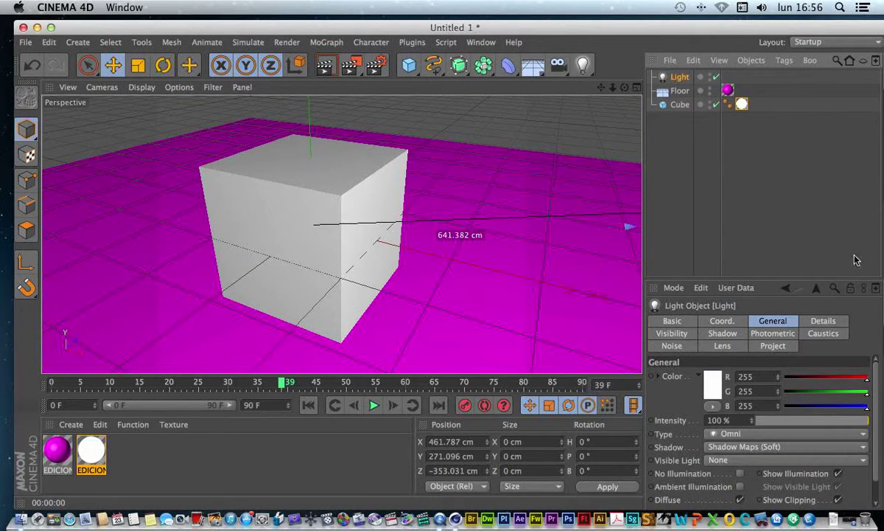
left_click(810, 420)
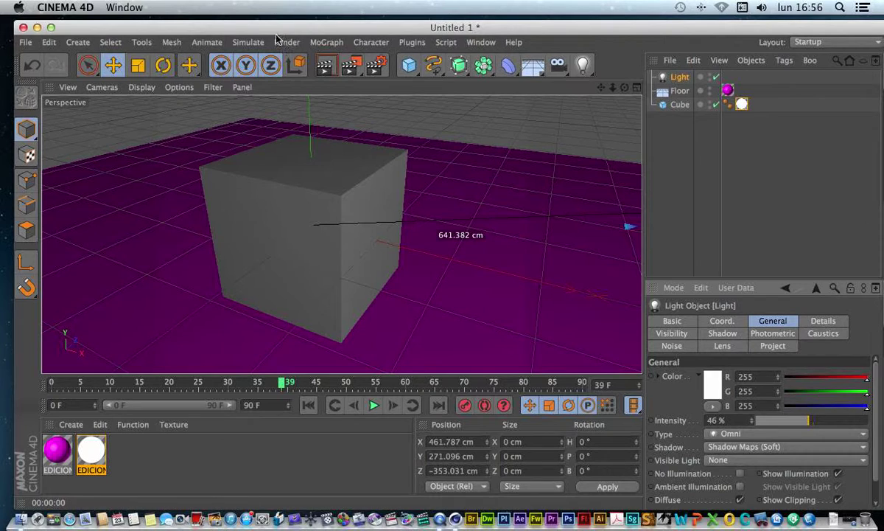
left_click(326, 66)
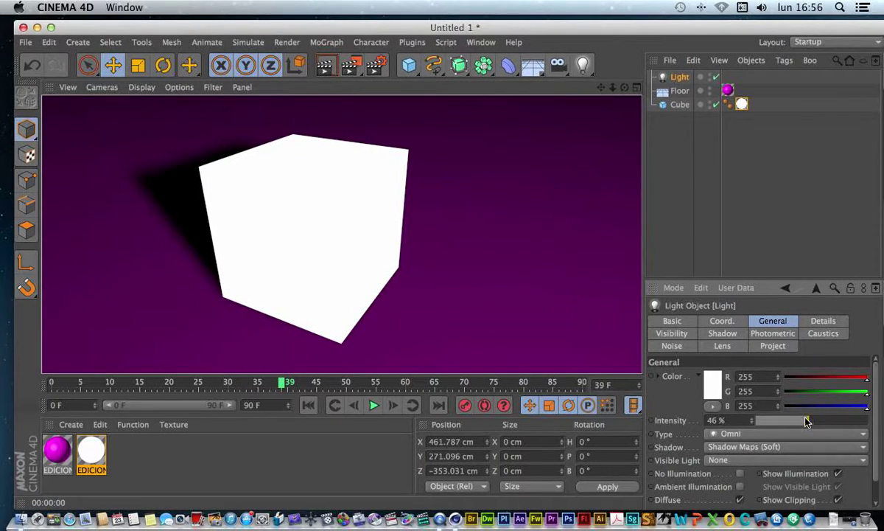
left_click(774, 420)
left_click_drag(774, 420, 767, 421)
left_click(326, 66)
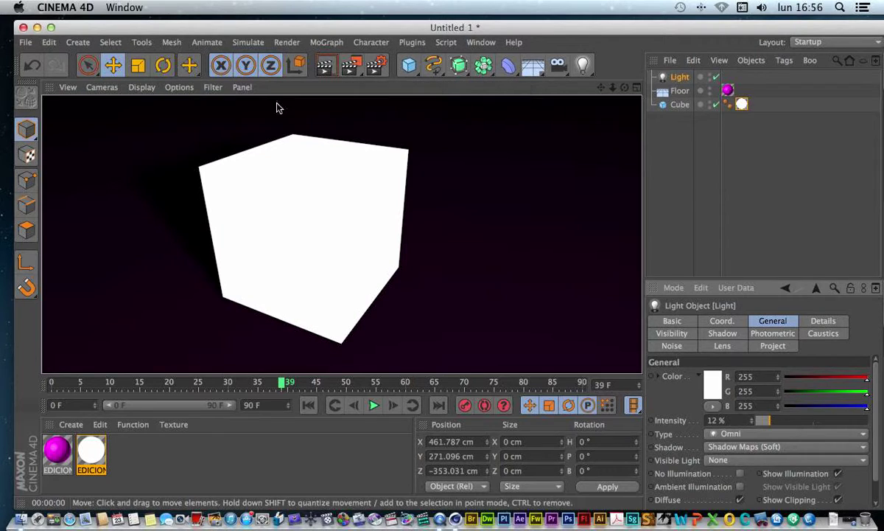
Disable the cube material's Luminance channel and clear the wood texture from its Color channel
double_click(93, 448)
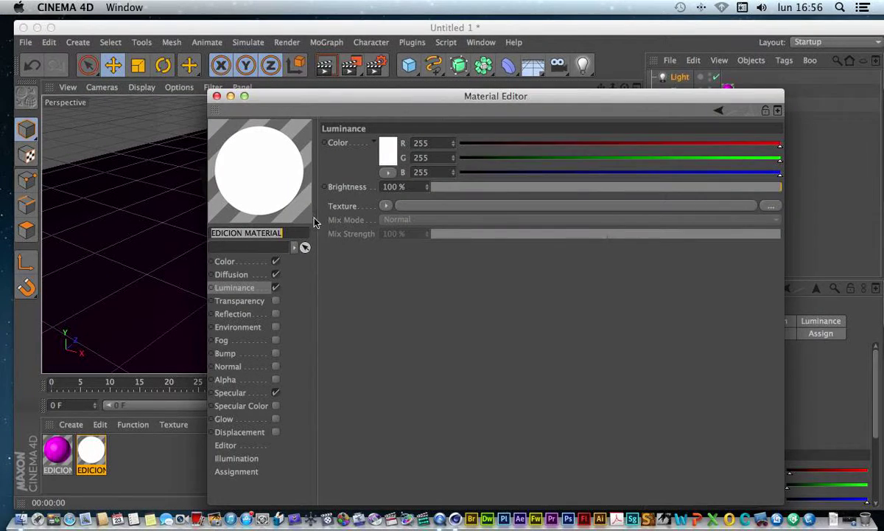
left_click(275, 287)
left_click(230, 262)
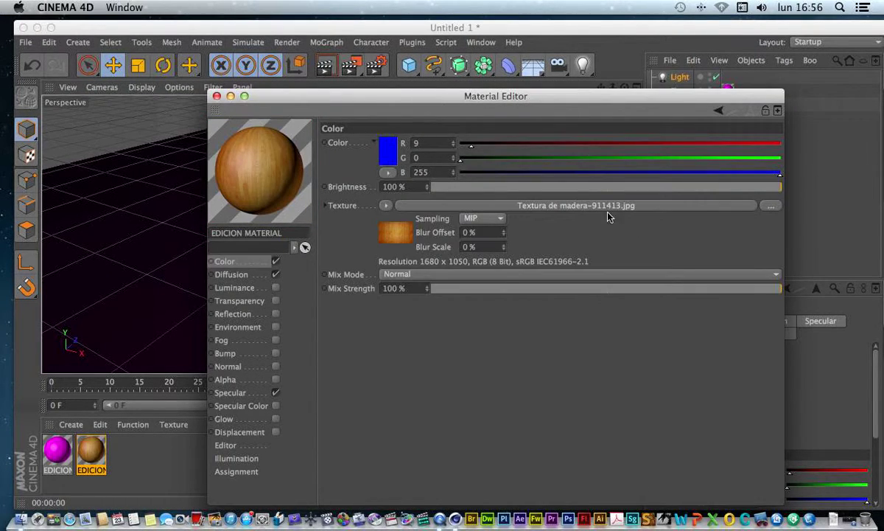
left_click(386, 205)
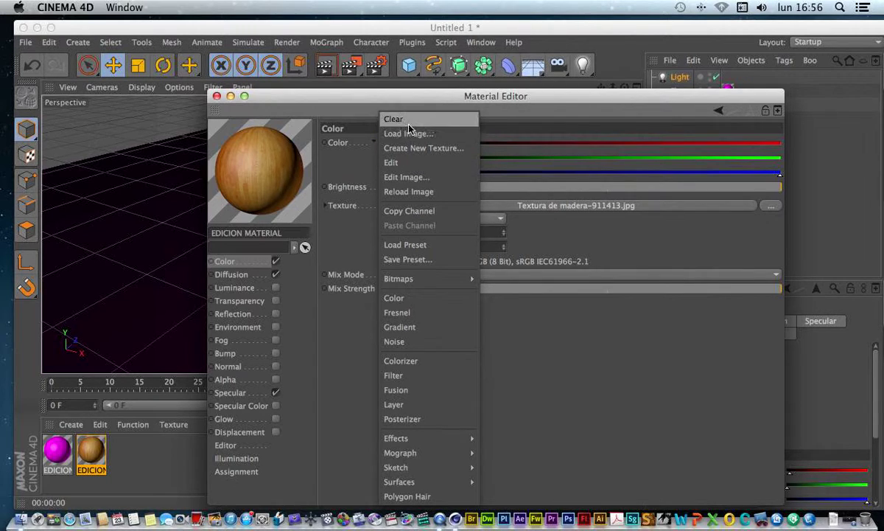
left_click(446, 62)
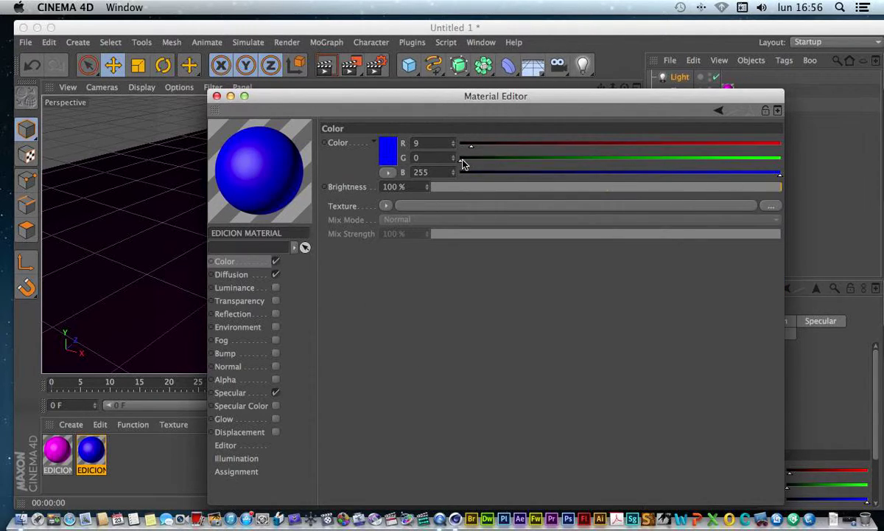
Set the material's Color channel to white (255, 255, 255) and render the dimly lit cube
left_click_drag(460, 157, 780, 157)
left_click_drag(475, 148, 781, 145)
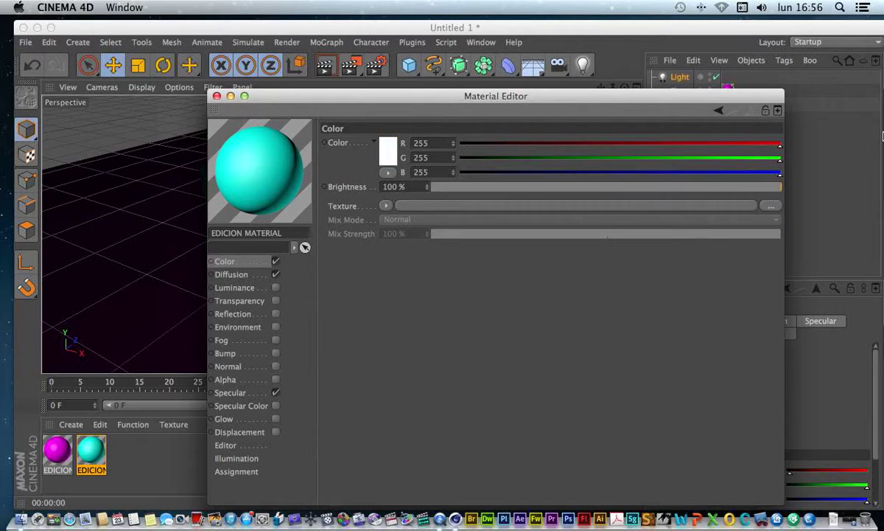
left_click(216, 96)
left_click(328, 64)
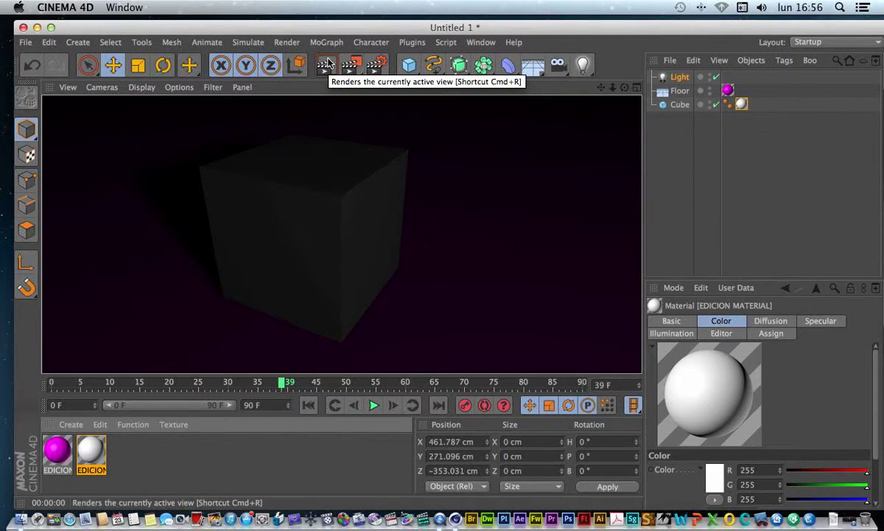
Render the white cube with the light at 100 % intensity and with it disabled, and re-enable the light
left_click(678, 77)
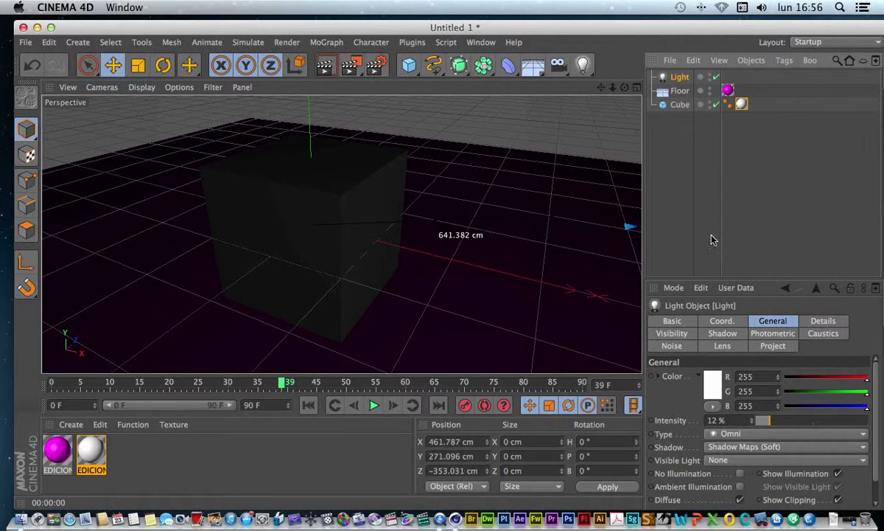
left_click_drag(762, 420, 868, 420)
left_click(324, 65)
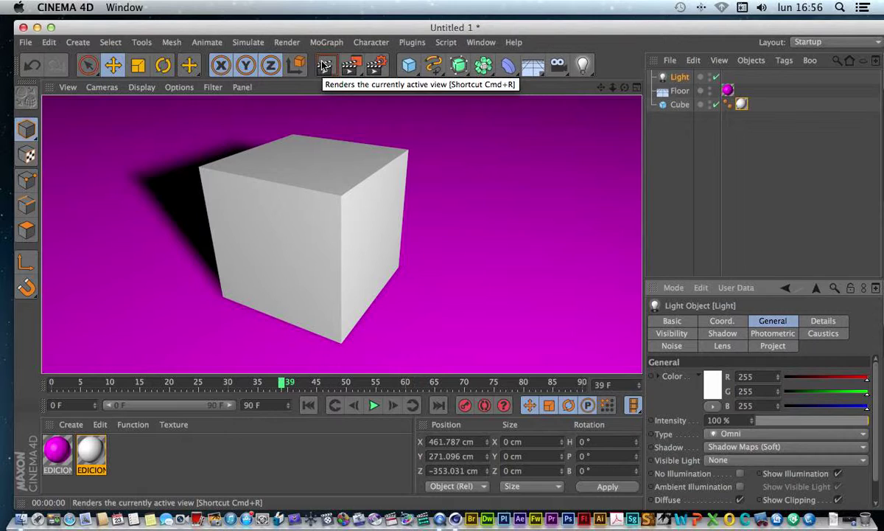
left_click(716, 76)
left_click(328, 67)
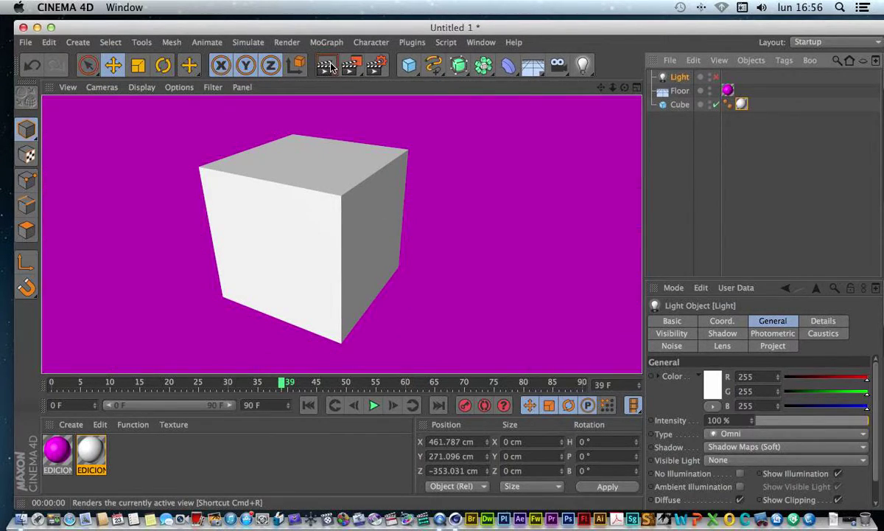
left_click(716, 76)
Lower the light's intensity to 3 % and render the cube without and with the material's Luminance channel enabled
left_click_drag(868, 418, 763, 420)
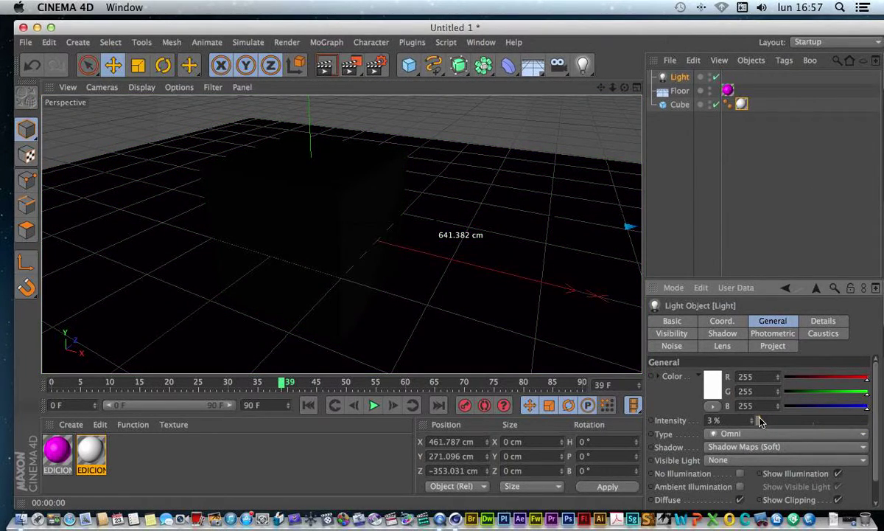
left_click(327, 67)
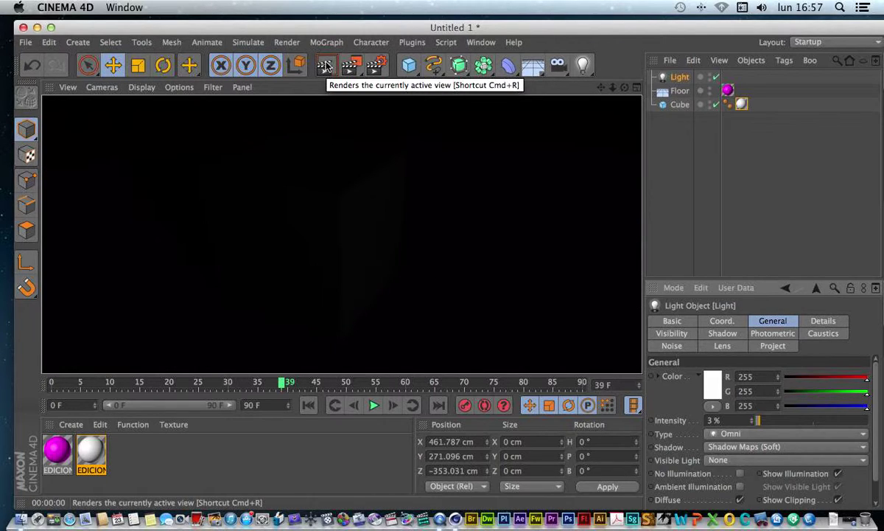
double_click(90, 451)
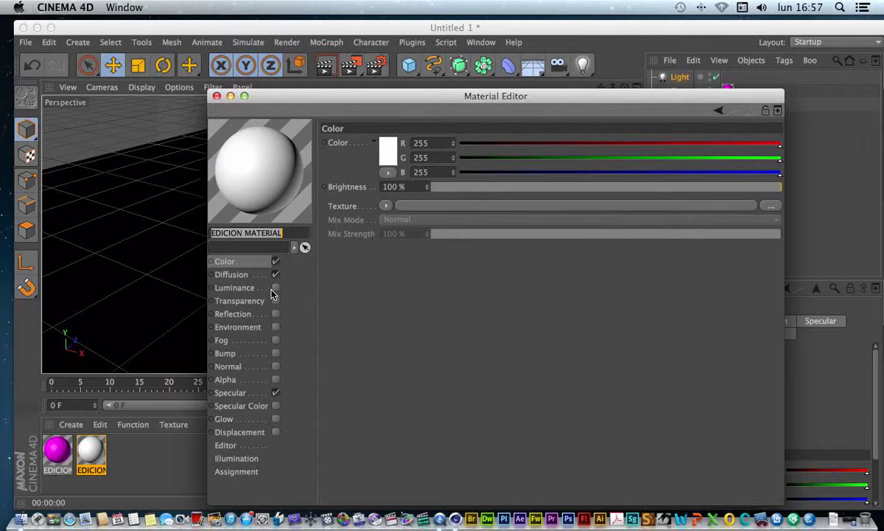
left_click(275, 287)
left_click(217, 96)
left_click(324, 65)
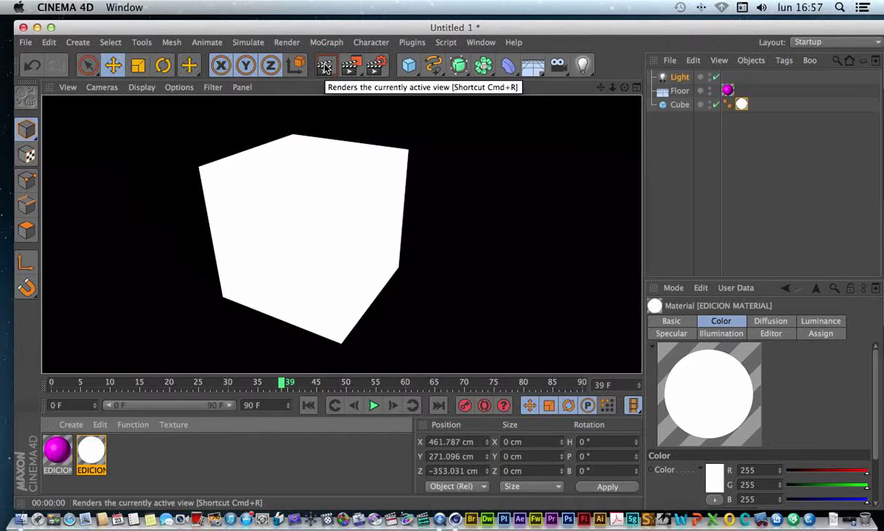
Set the light's intensity back to 100 %
left_click(679, 77)
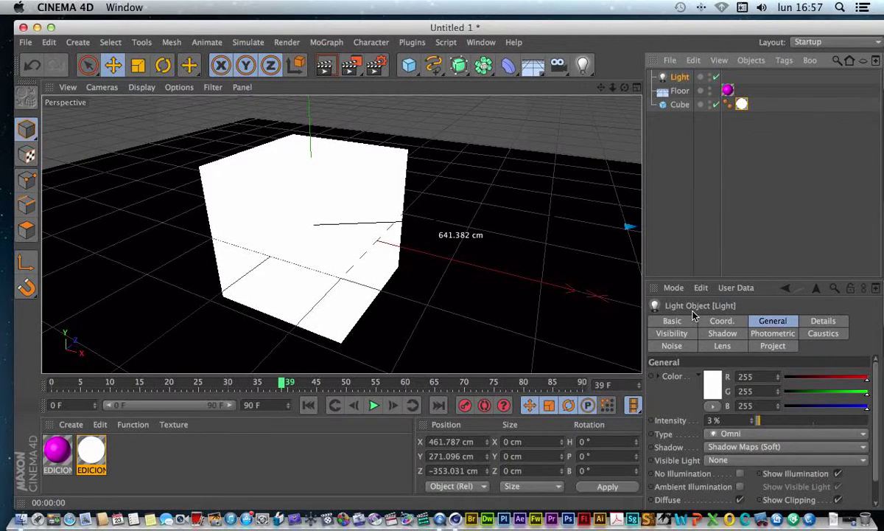
left_click_drag(758, 420, 883, 425)
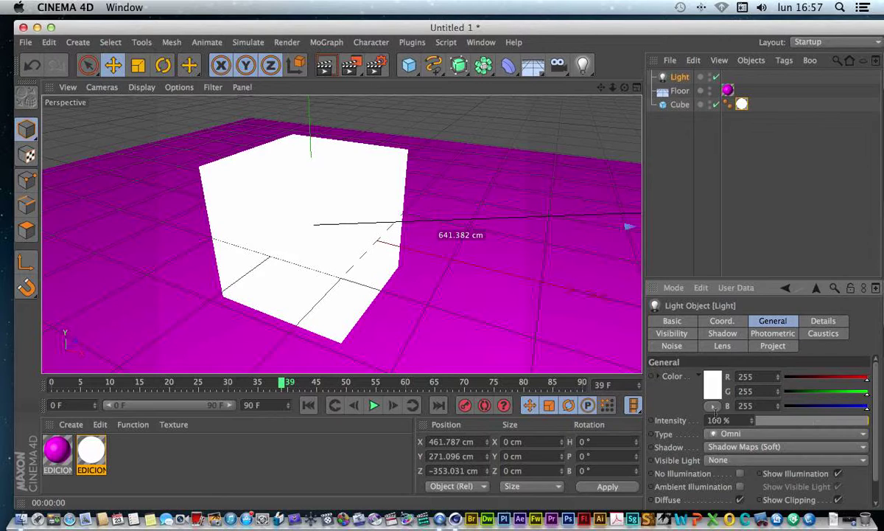
Switch the cube's material from Luminance to Transparency with 92 % brightness and render the view
left_click(96, 449)
double_click(97, 449)
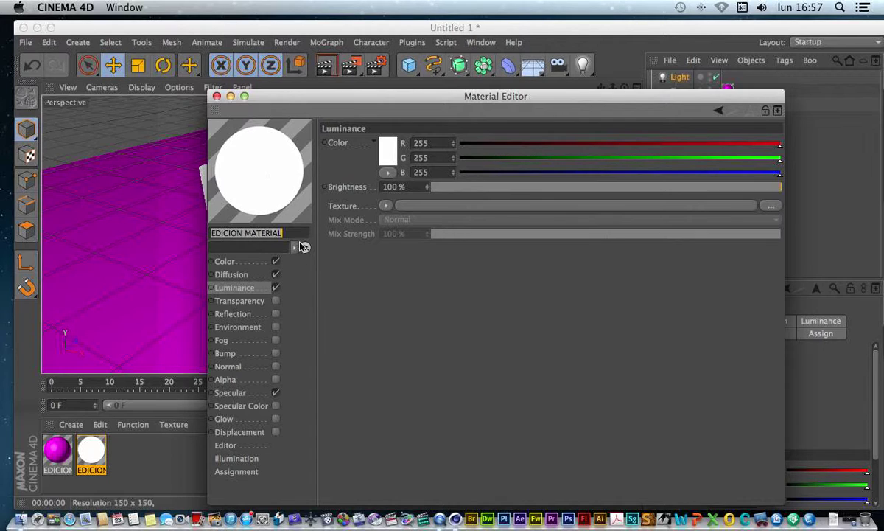
left_click(274, 301)
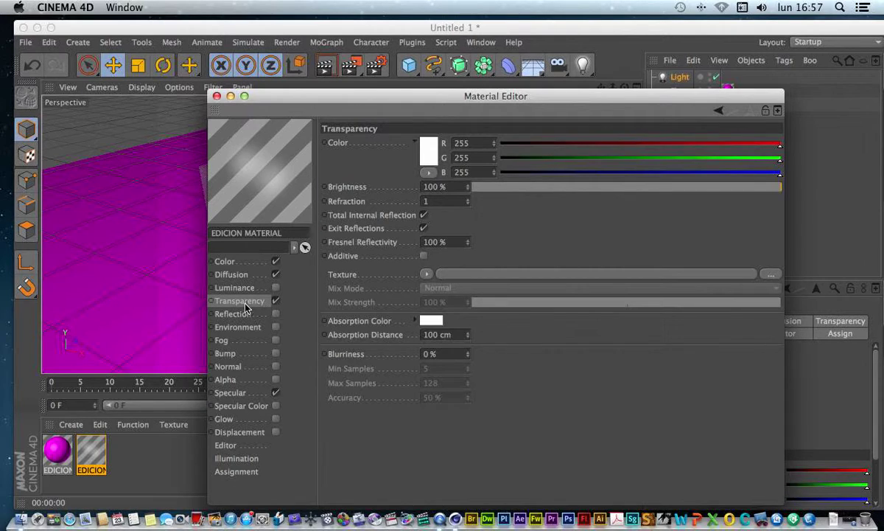
mouse_move(726, 187)
left_mouse_down()
mouse_move(566, 188)
mouse_move(758, 187)
left_mouse_up()
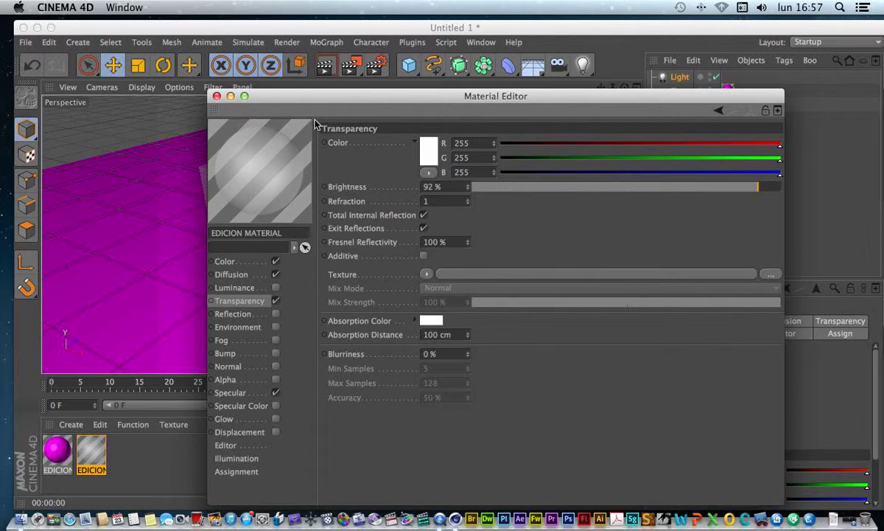
left_click(216, 96)
left_click(325, 66)
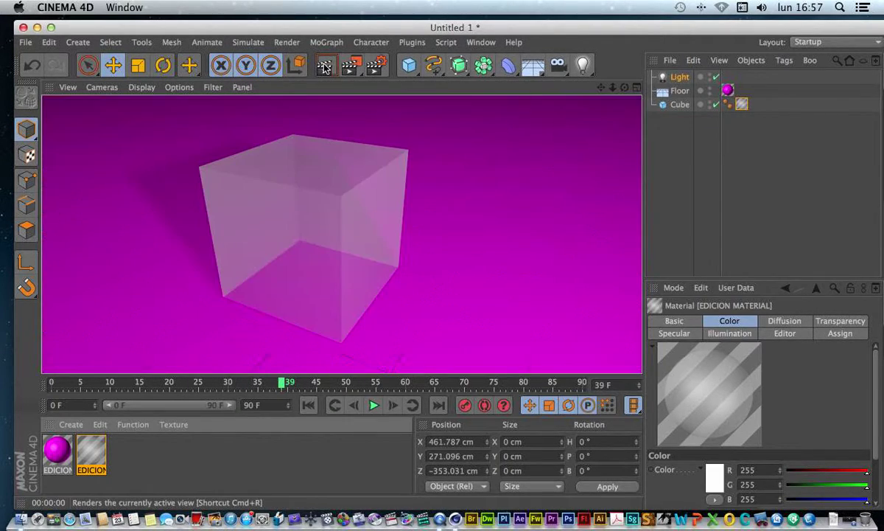
Render the transparent cube from a different viewing angle
left_click_drag(625, 87, 576, 93)
left_click(652, 78)
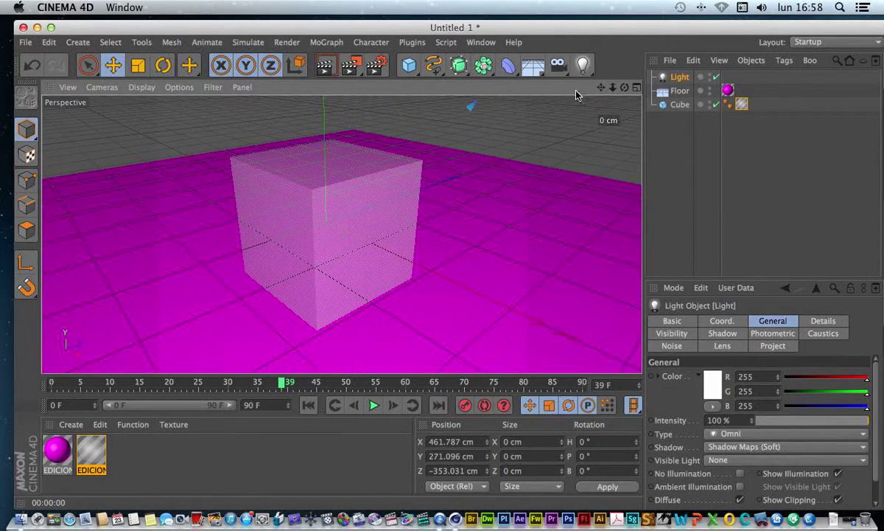
left_click(325, 66)
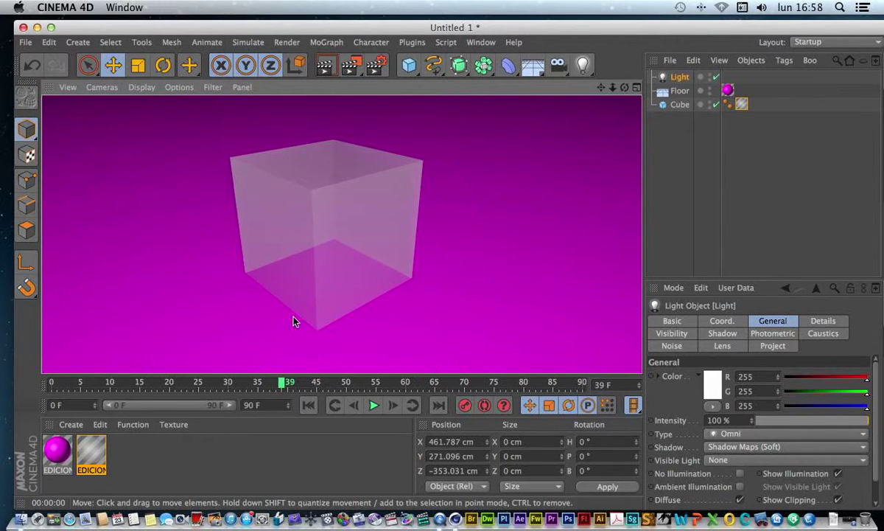
Set the Transparency channel's absorption distance to 97 cm and its brightness to 84 %
double_click(91, 452)
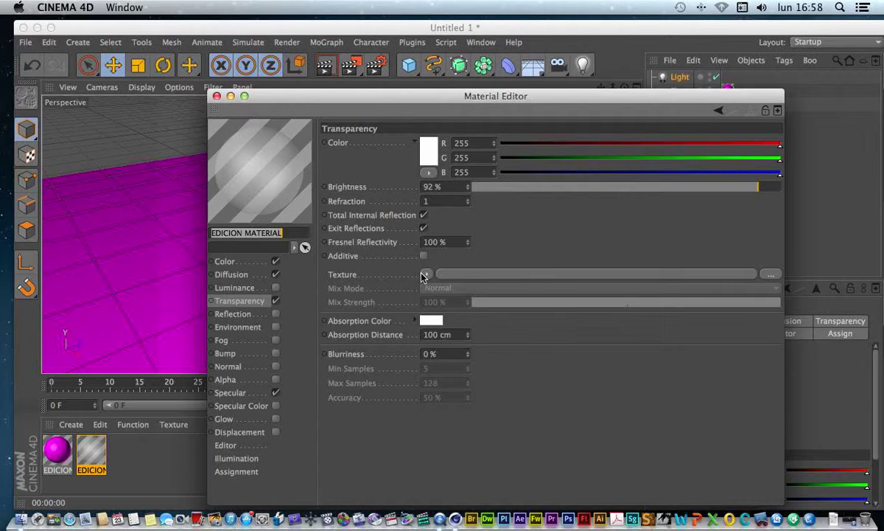
left_click(443, 354)
left_click_drag(442, 353, 389, 351)
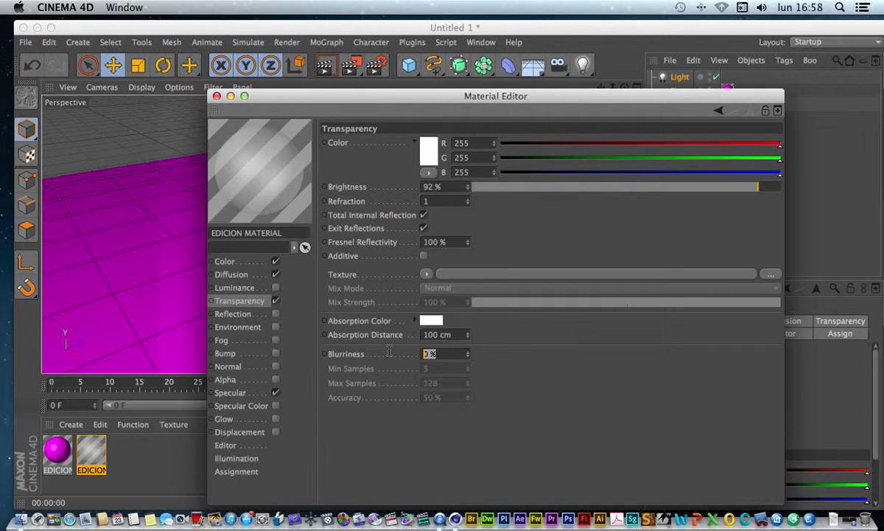
left_click_drag(467, 335, 467, 338)
left_click_drag(759, 189, 600, 207)
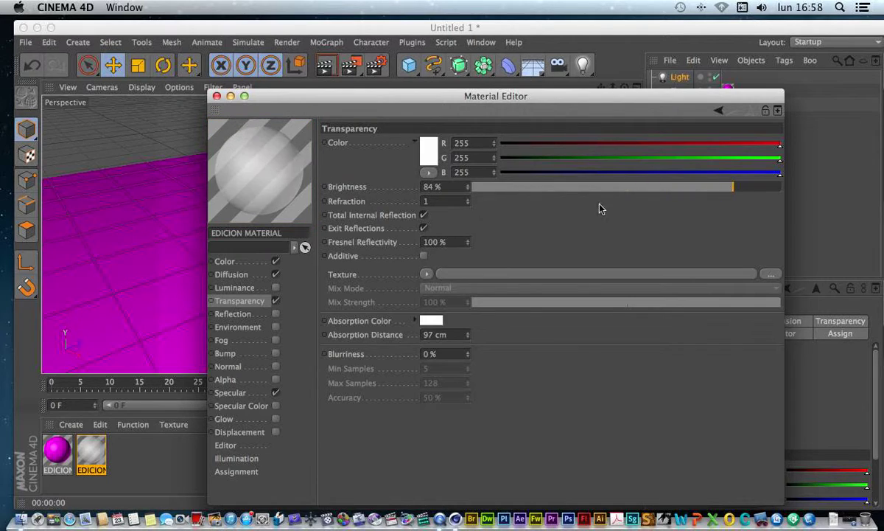
Enable the material's Reflection channel and adjust its brightness
left_click(230, 316)
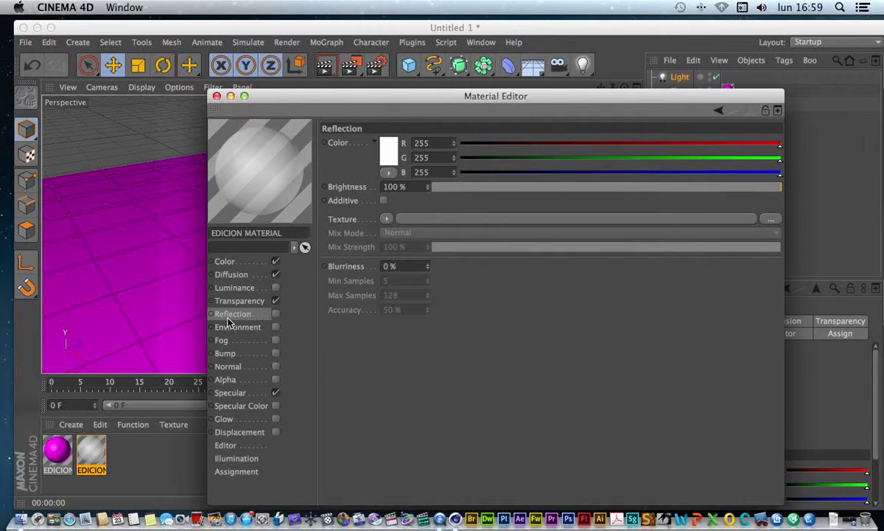
left_click(276, 313)
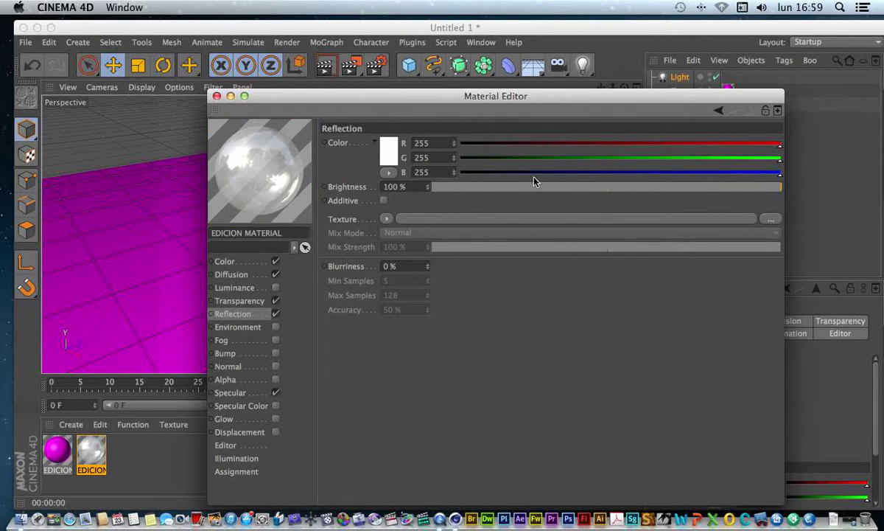
mouse_move(753, 193)
left_mouse_down()
mouse_move(478, 189)
mouse_move(768, 187)
left_mouse_up()
Enable the material's Environment channel and load Textura de madera-911413.jpg as its texture
left_click(276, 326)
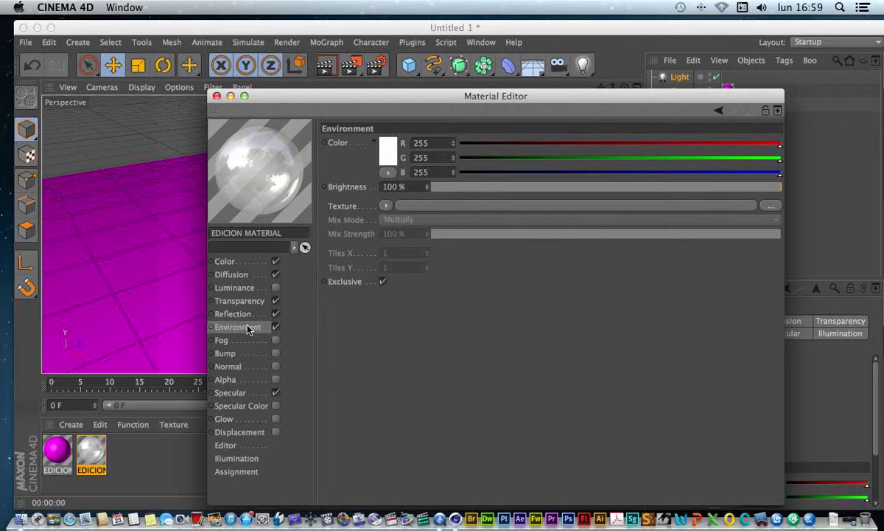
left_click(771, 205)
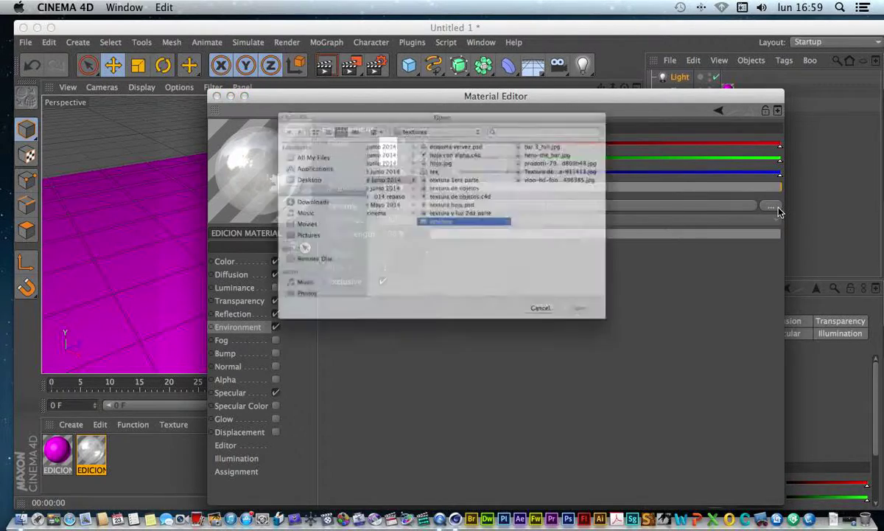
left_click(582, 149)
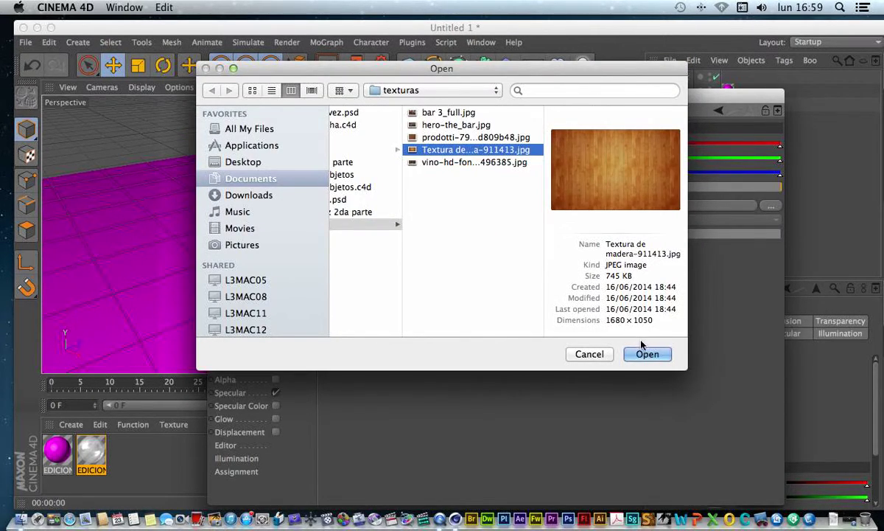
left_click(647, 354)
left_click(541, 196)
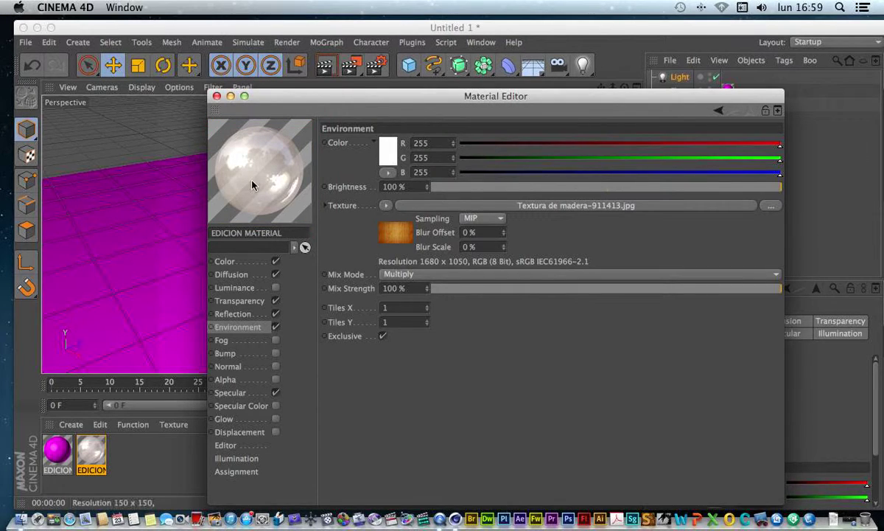
Render the cube with its wood environment texture, first from the current view and again from a lower viewing angle
left_click(217, 96)
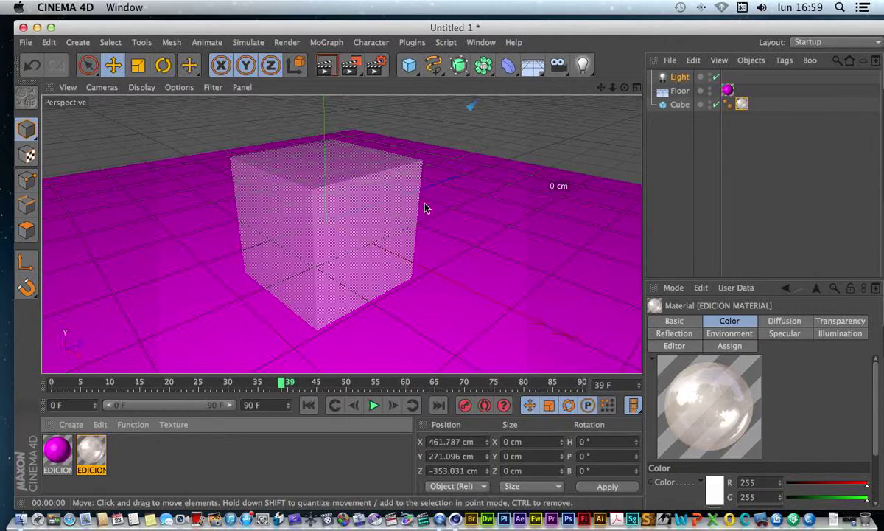
left_click(329, 67)
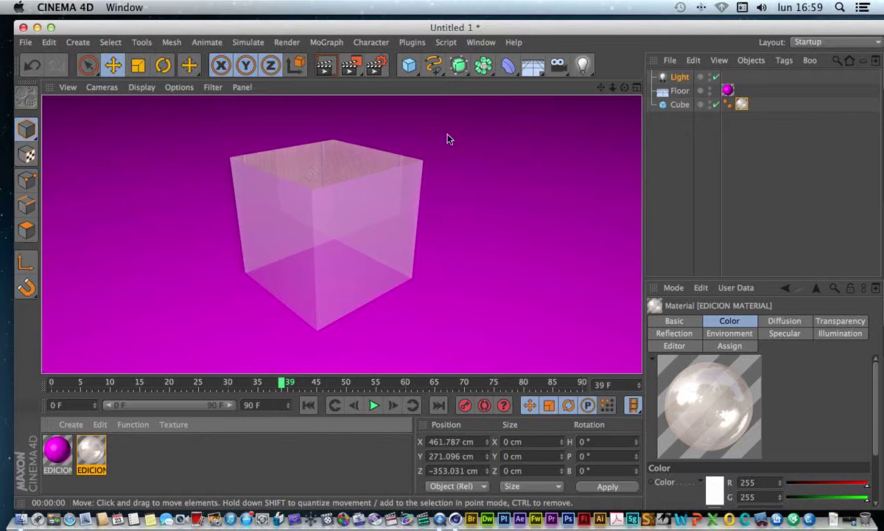
mouse_move(624, 87)
left_mouse_down()
mouse_move(631, 118)
mouse_move(624, 87)
left_mouse_up()
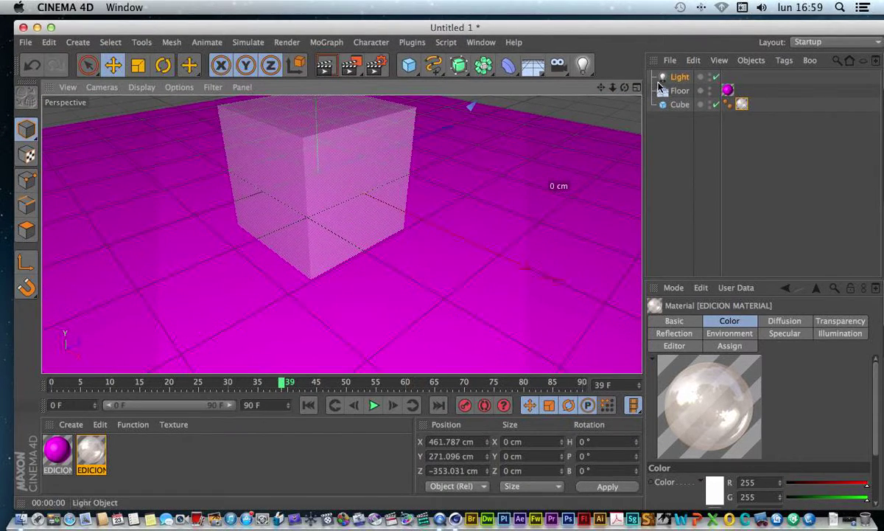
left_click(680, 104)
left_click_drag(627, 88, 623, 53)
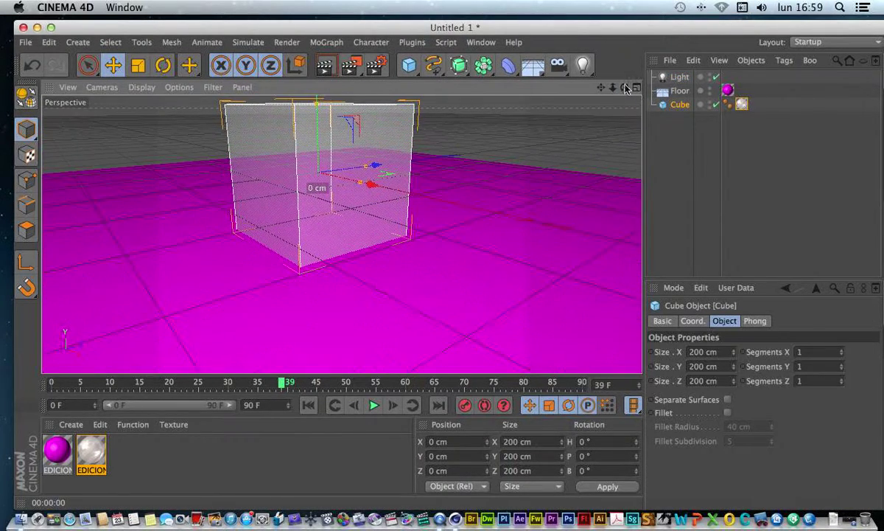
left_click_drag(601, 87, 584, 160)
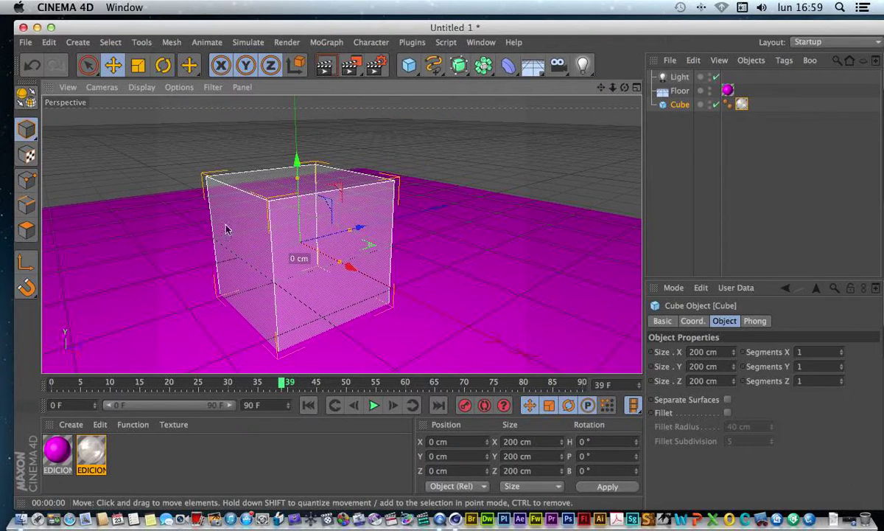
left_click(329, 65)
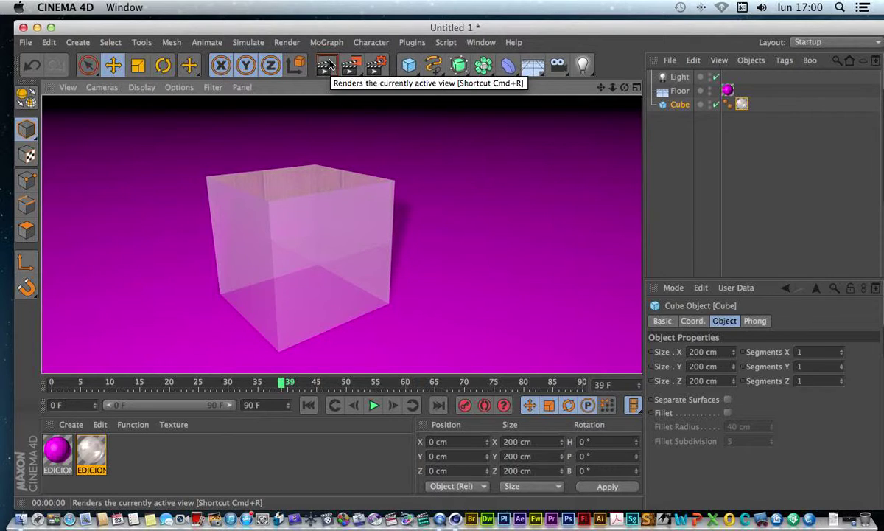
Show the light's general settings in full beside the cube material's Environment channel
double_click(92, 451)
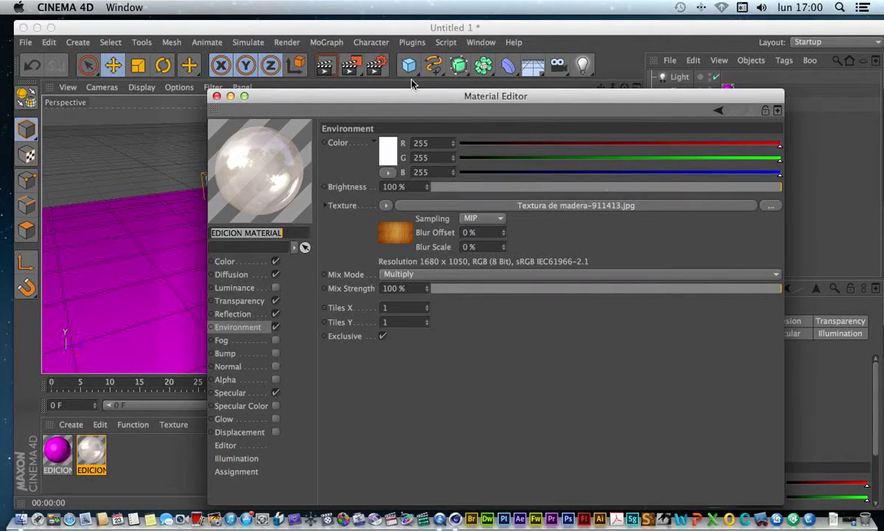
left_click_drag(405, 98, 358, 61)
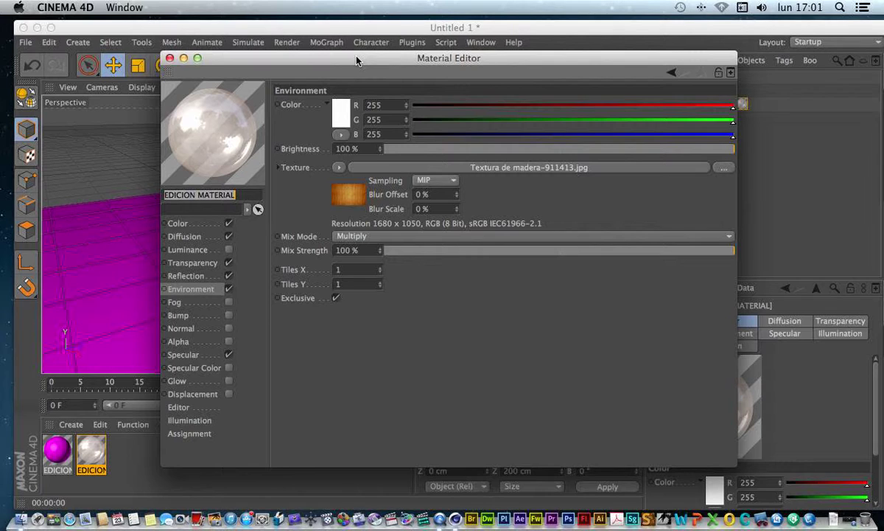
left_click_drag(650, 58, 444, 89)
left_click(680, 77)
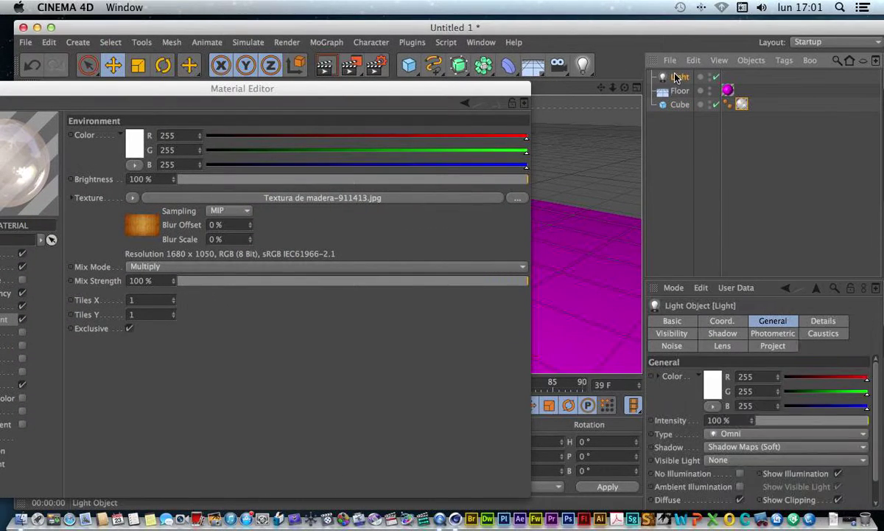
left_click_drag(731, 282, 783, 135)
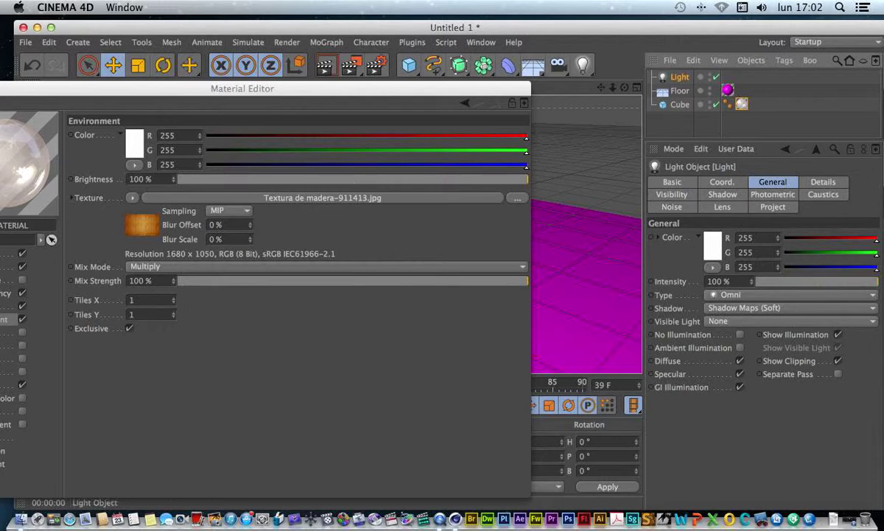
Disable the material's Environment, Reflection, Transparency and Diffusion channels, leaving Color enabled
left_click_drag(405, 89, 624, 36)
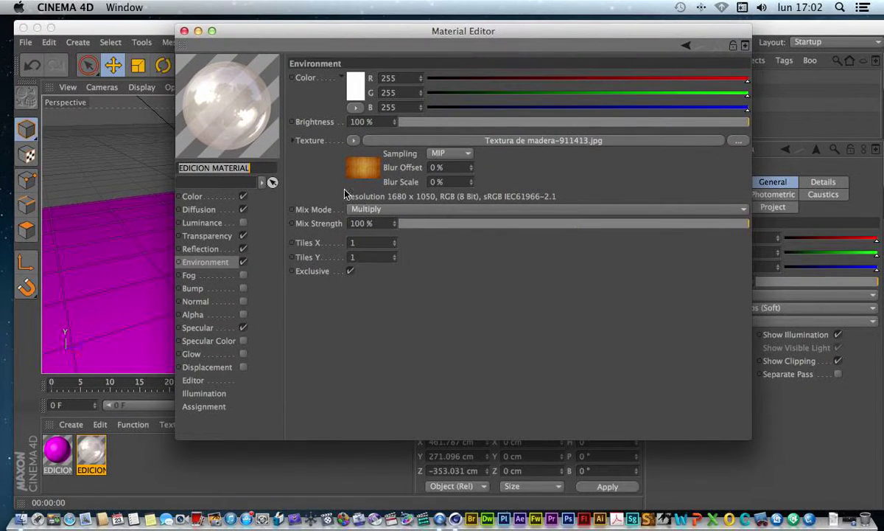
left_click(244, 262)
left_click(243, 248)
left_click(243, 236)
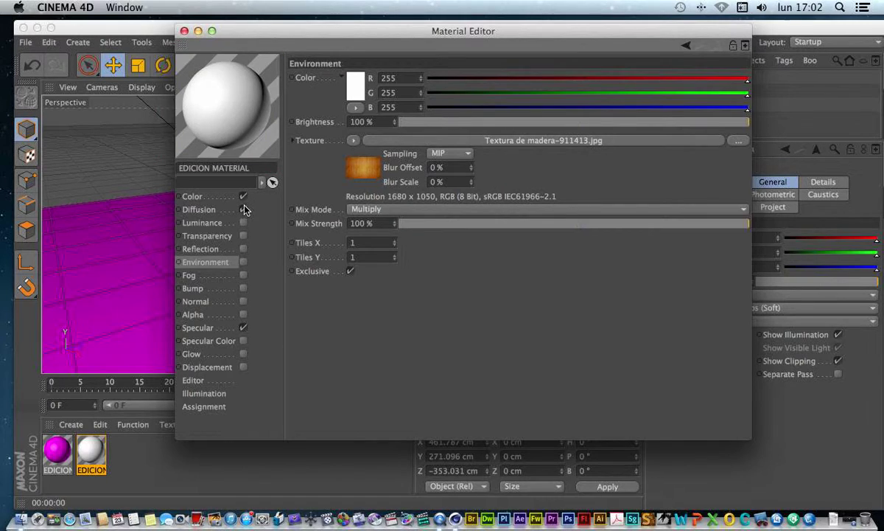
left_click(197, 196)
Enable the material's Fog channel and render the cube with it
left_click(206, 264)
left_click(221, 275)
left_click(244, 276)
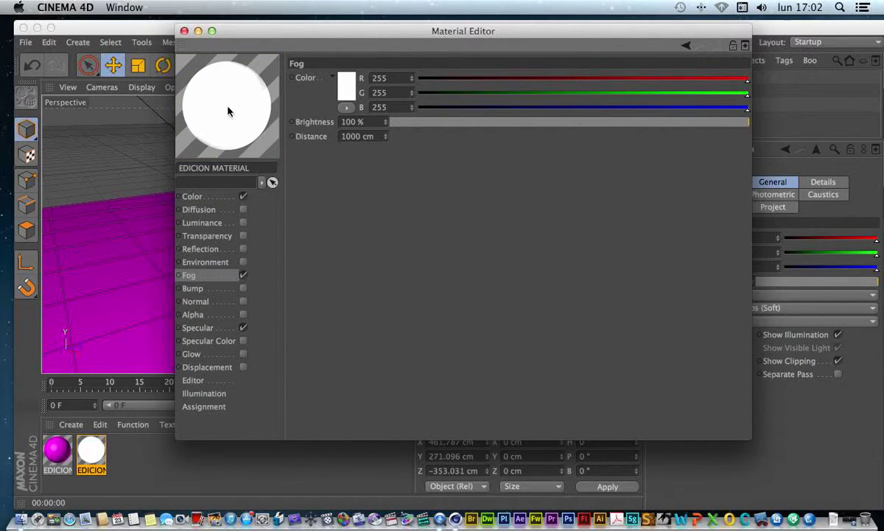
left_click(185, 31)
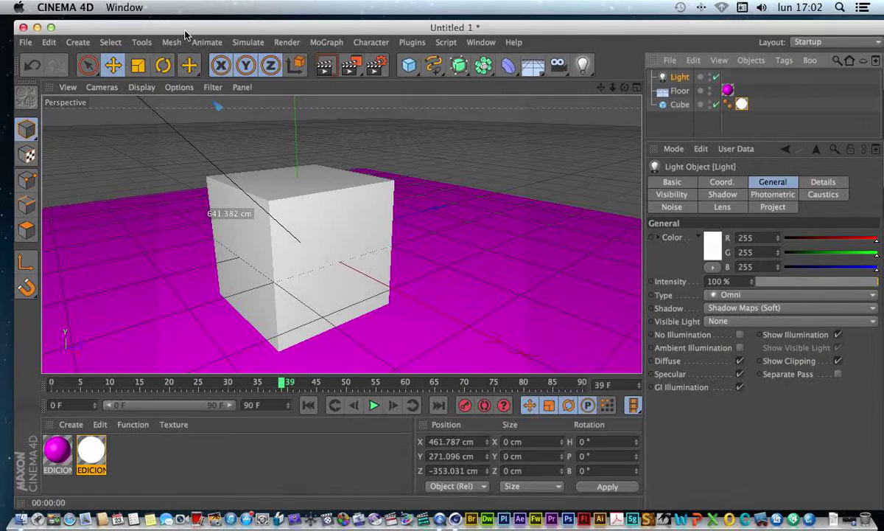
left_click(333, 68)
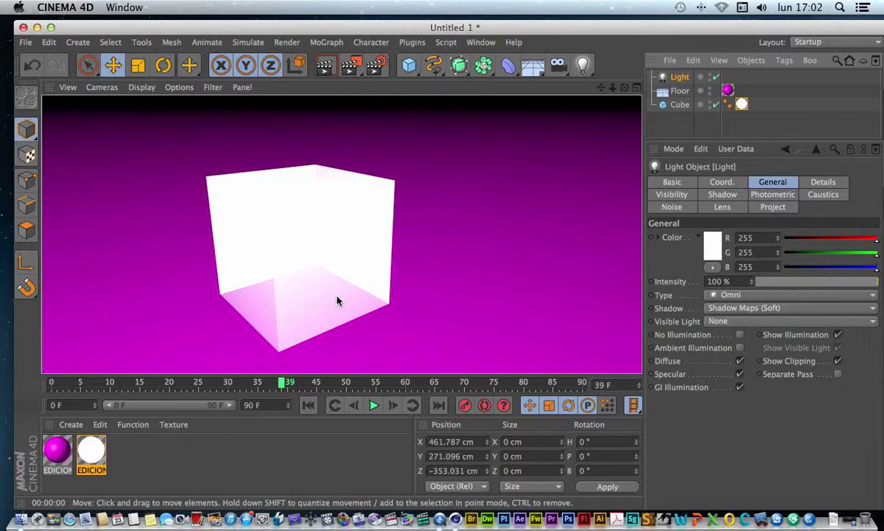
Review the material's Fog channel settings and render the cube once more
double_click(90, 456)
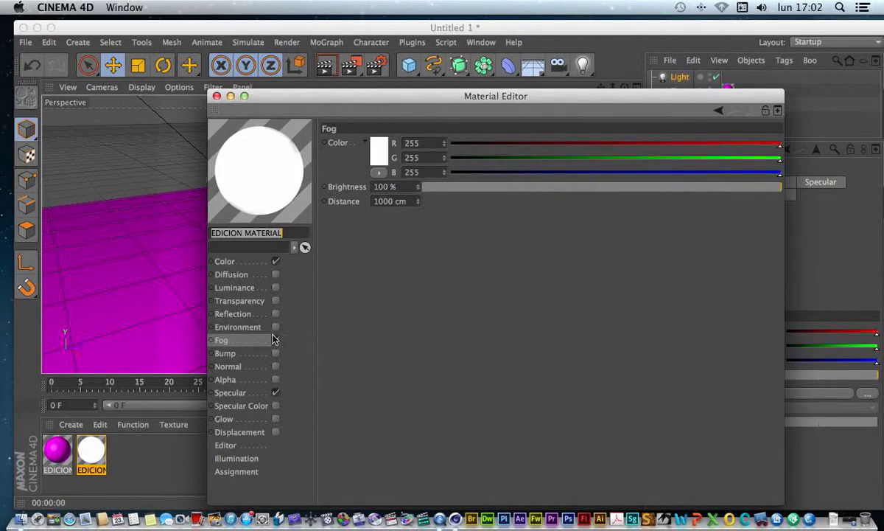
left_click_drag(292, 96, 315, 66)
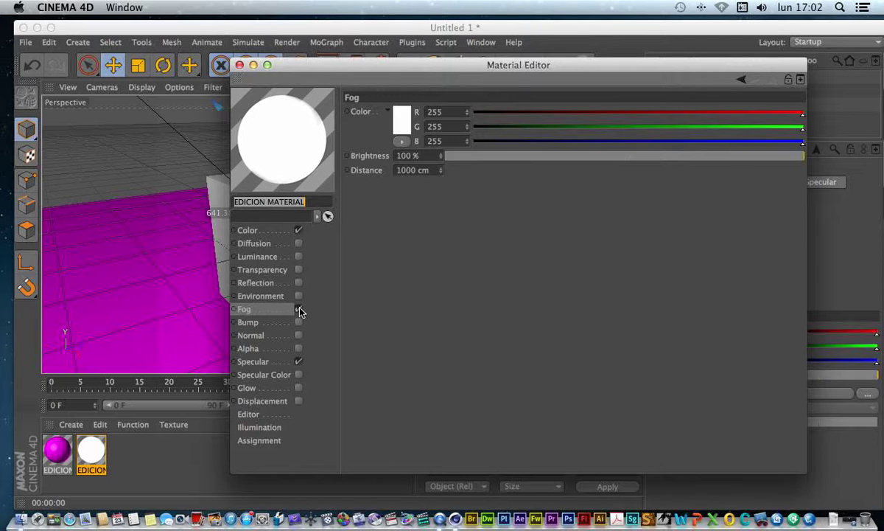
left_click(262, 310)
left_click(240, 65)
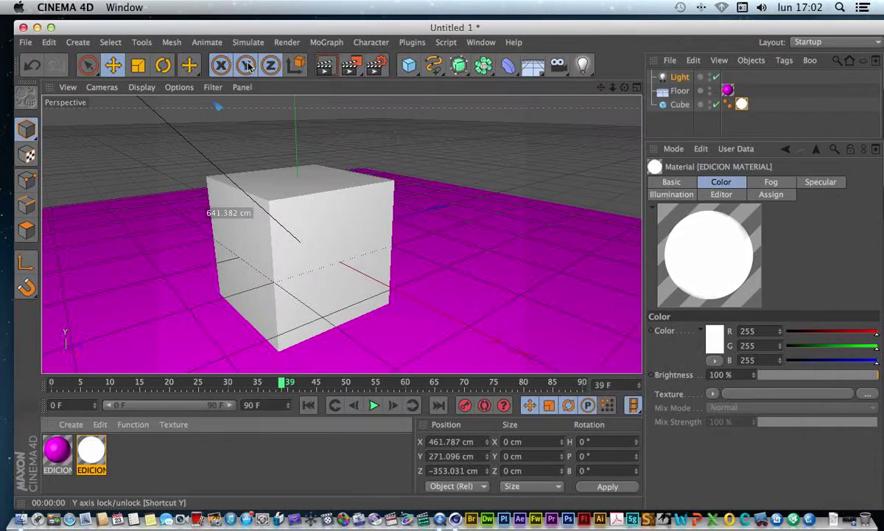
left_click(325, 65)
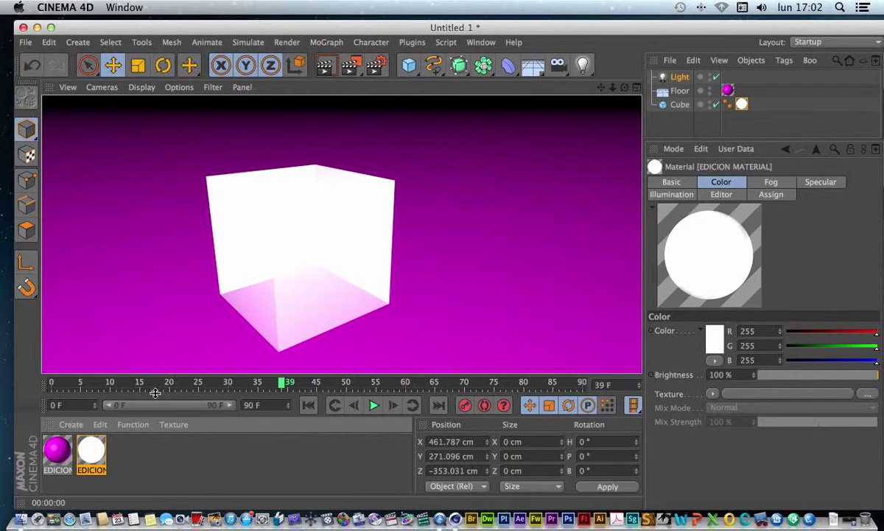
Disable the material's Fog channel and enable its Bump channel
double_click(91, 446)
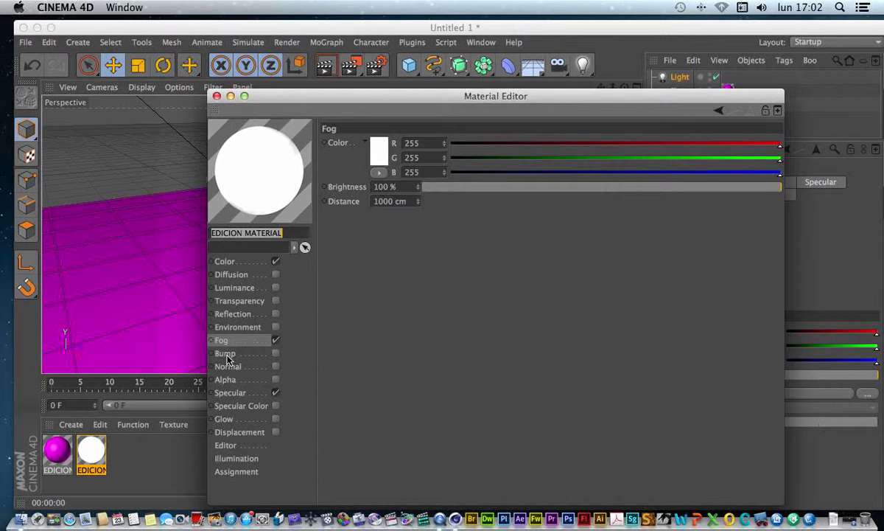
left_click(275, 339)
left_click(231, 355)
left_click(276, 353)
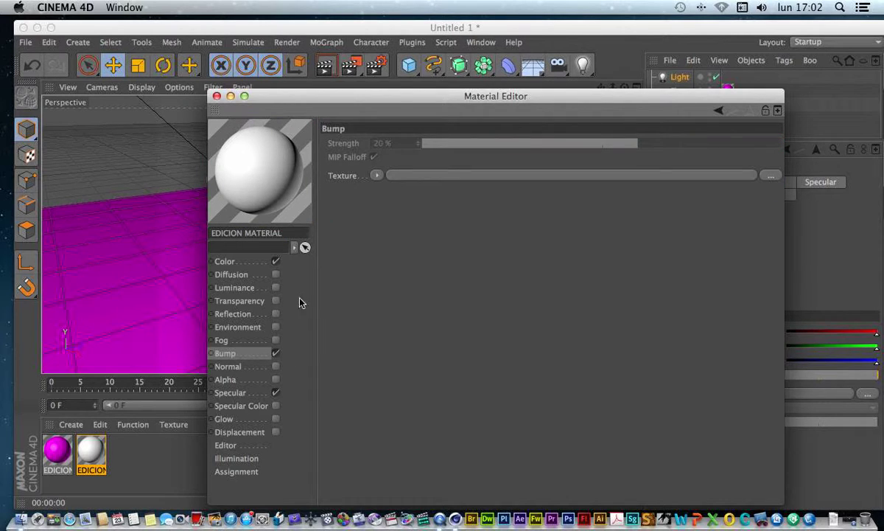
Assign the Brick surface shader as the Color channel's texture
left_click(226, 261)
left_click(385, 206)
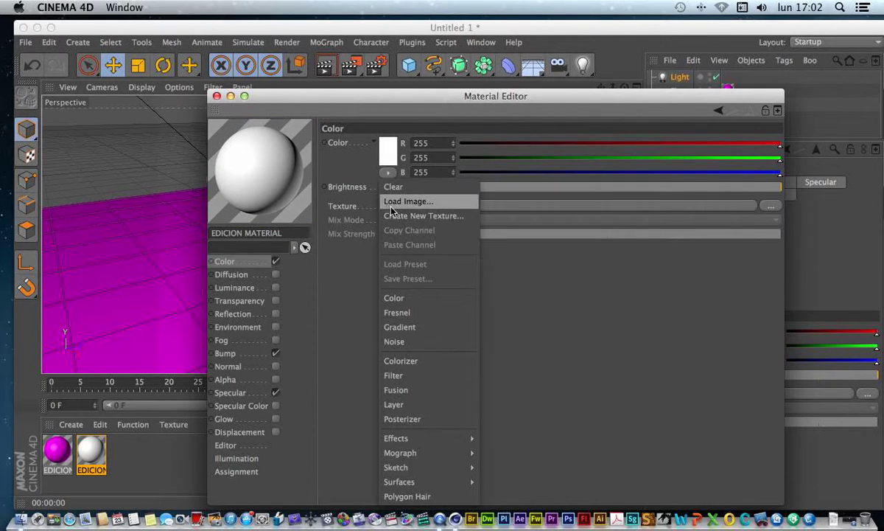
mouse_move(405, 482)
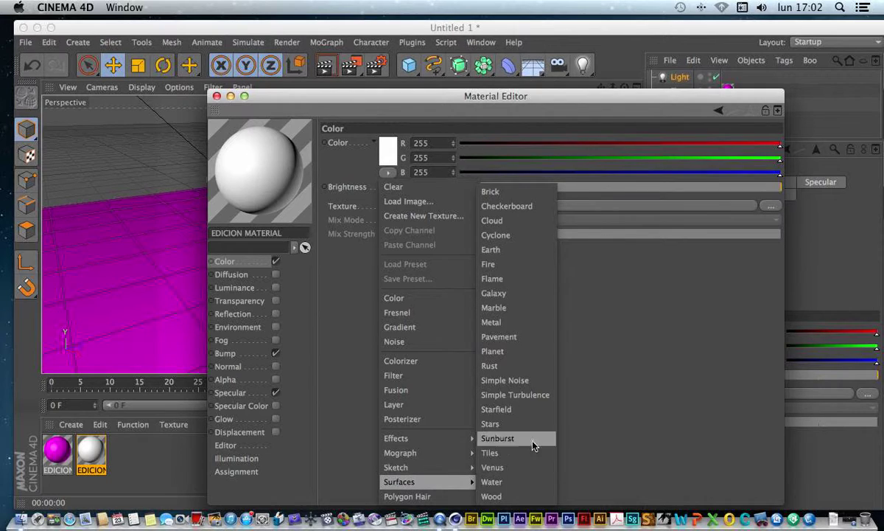
left_click(529, 193)
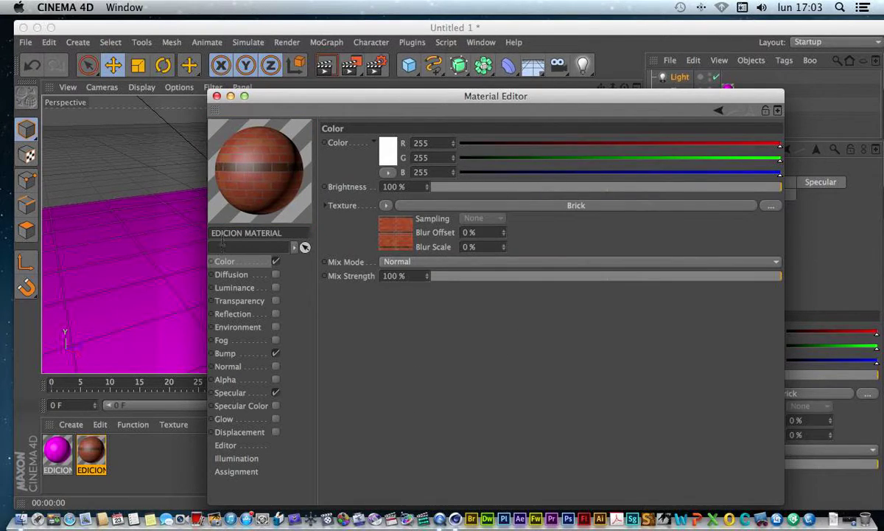
Assign the Brick surface shader as the Bump channel's texture
left_click(225, 353)
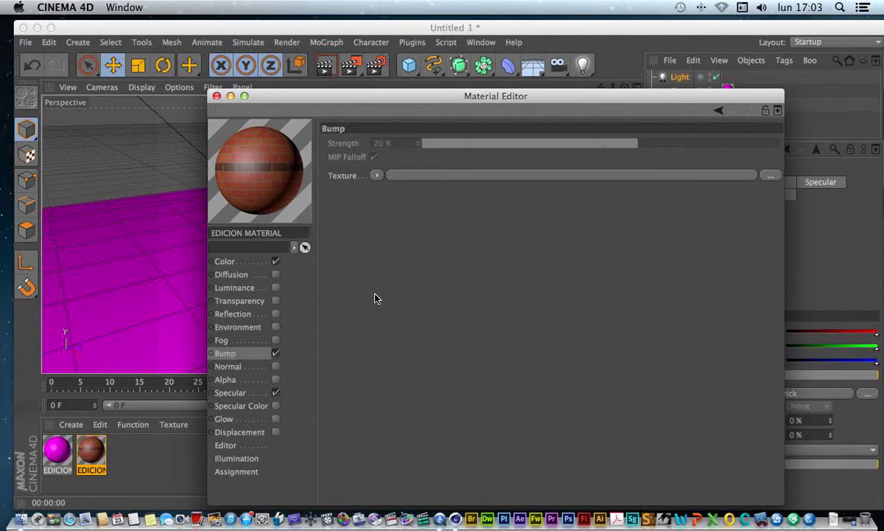
left_click(377, 175)
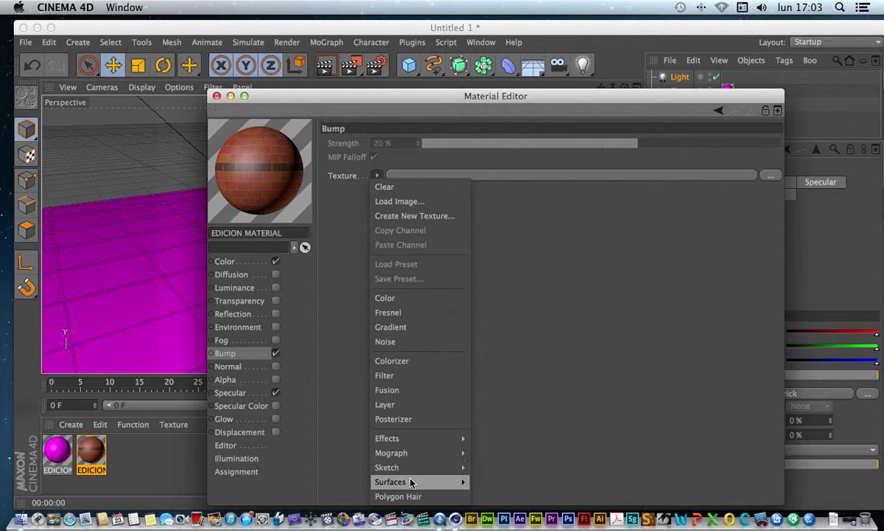
mouse_move(417, 481)
left_click(508, 192)
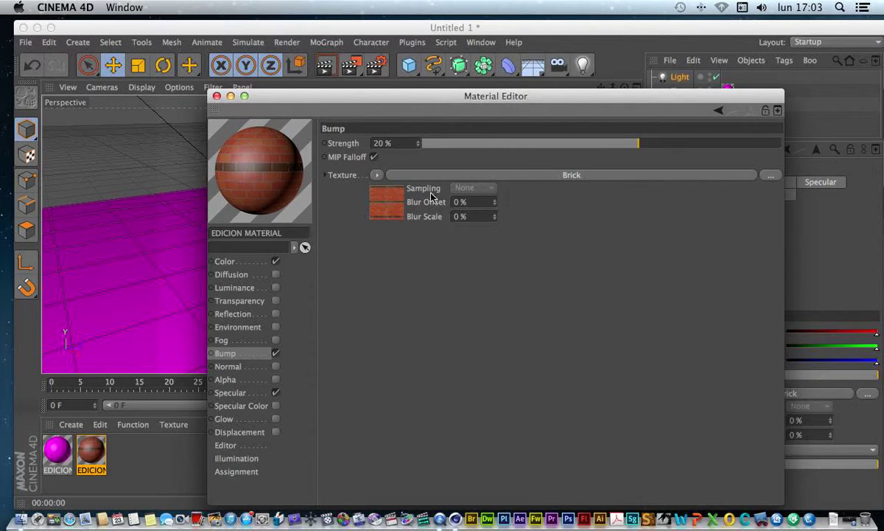
Render the brick cube up close, and again from even closer, to examine the bump relief
left_click(217, 96)
left_click_drag(613, 88, 692, 88)
left_click_drag(341, 234, 341, 234, "alt")
left_click(322, 64)
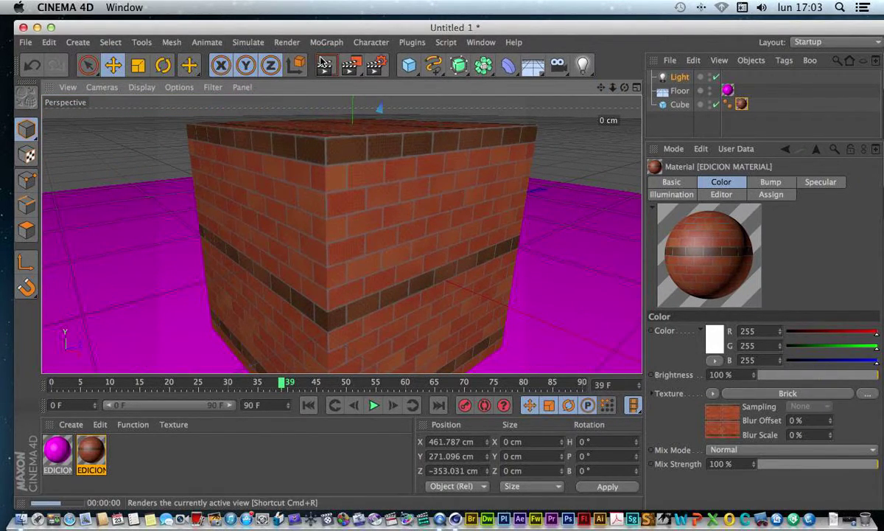
left_click_drag(612, 87, 613, 87)
left_click_drag(342, 234, 341, 234, "alt")
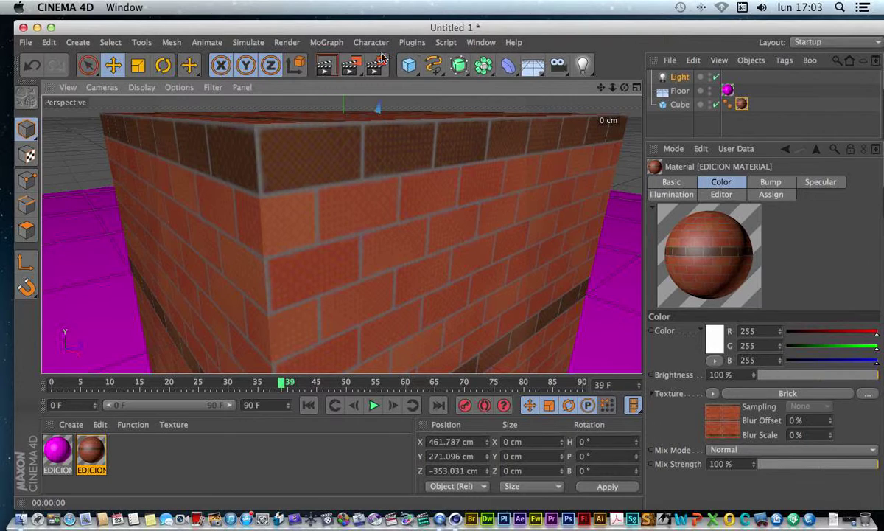
left_click(322, 64)
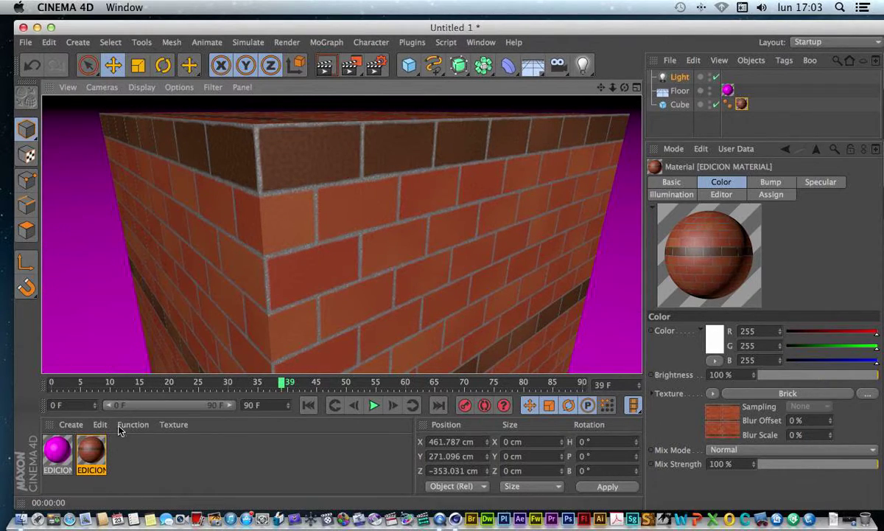
Set the Bump channel's strength to 82 % and render the close-up of the brick cube
double_click(91, 451)
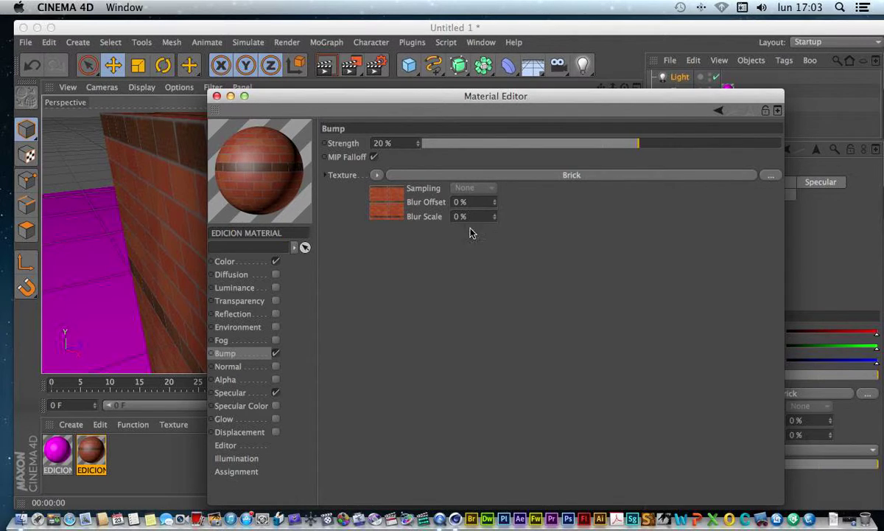
left_click_drag(646, 143, 748, 146)
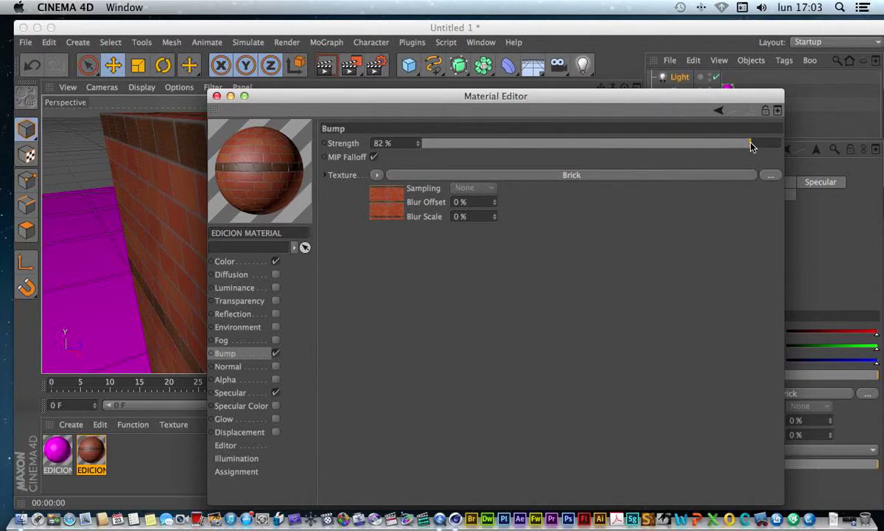
left_click(216, 96)
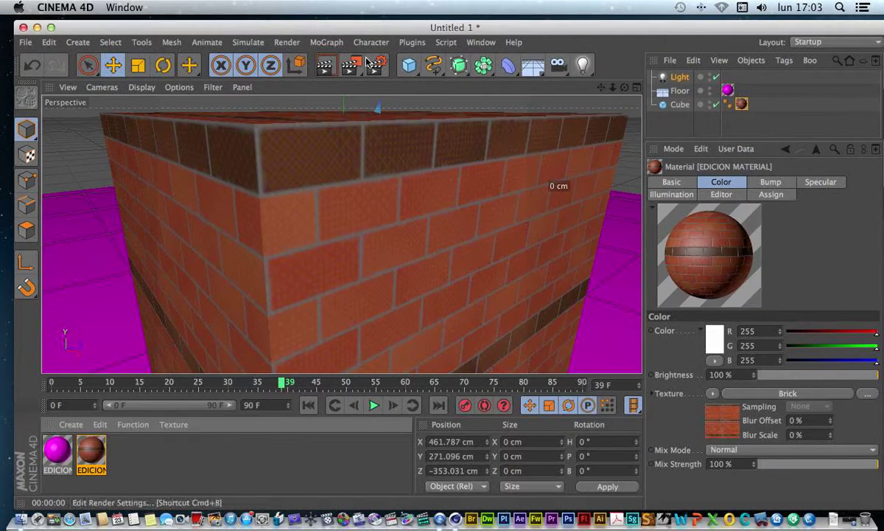
left_click(325, 65)
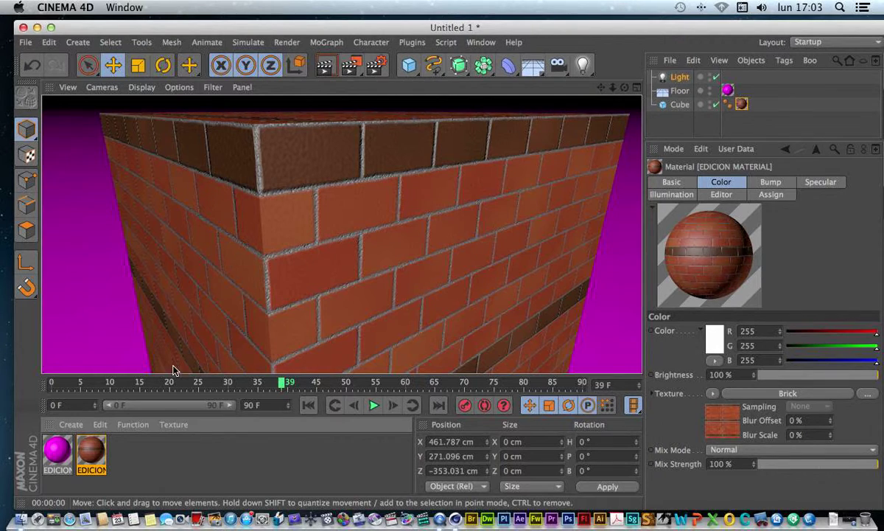
Set the Bump channel's strength to -100 % and render the close-up of the brick cube
double_click(91, 451)
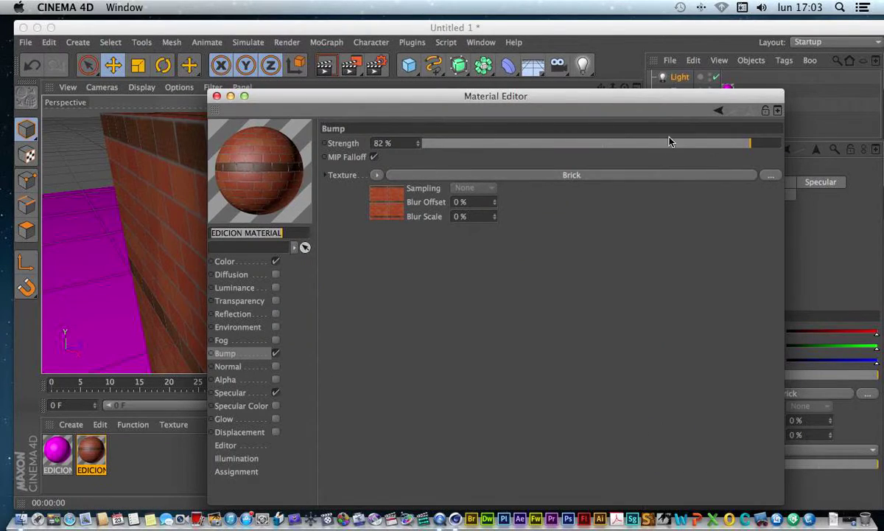
left_click_drag(737, 145, 417, 143)
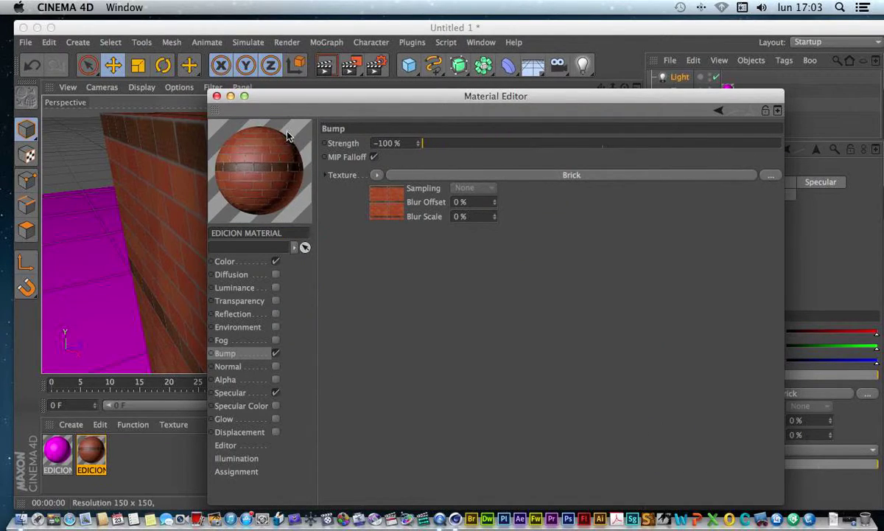
left_click(216, 96)
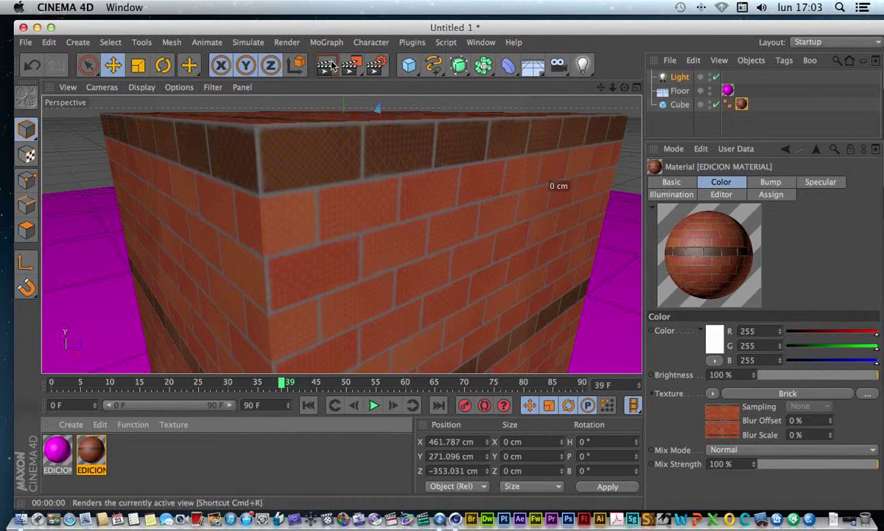
left_click(329, 65)
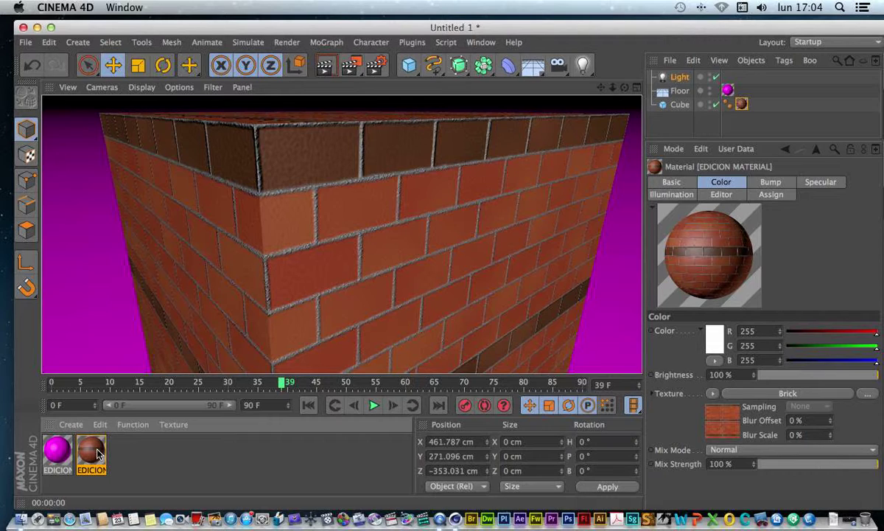
Set the brick material's Bump strength to 0 % and disable the Bump channel
double_click(96, 453)
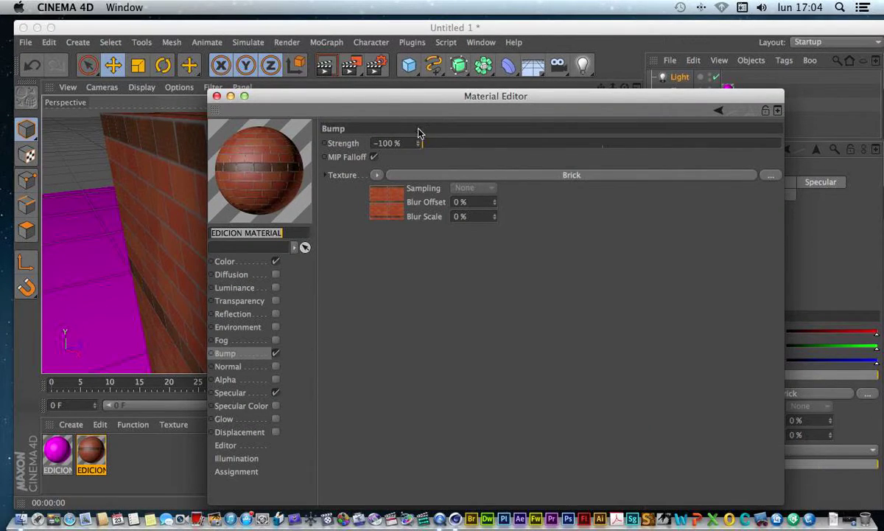
left_click_drag(423, 144, 602, 143)
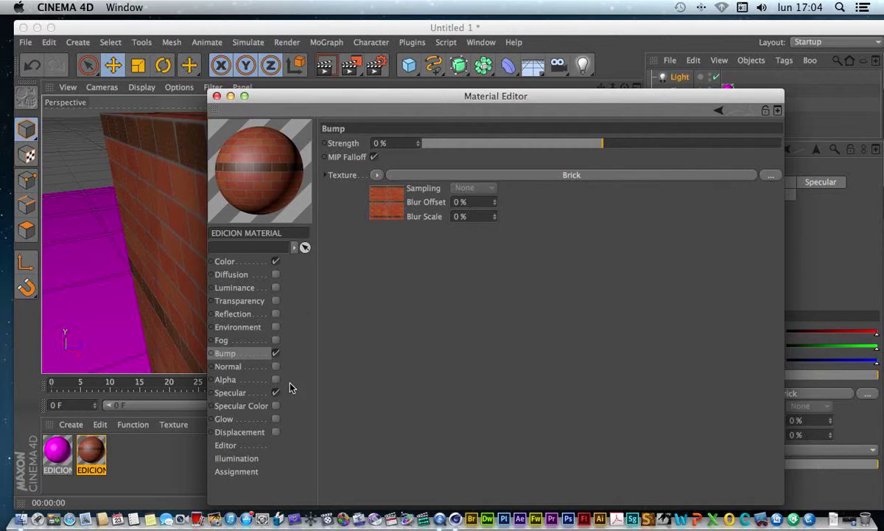
left_click(277, 354)
Enable the Normal channel and load the prodotti-79149 wood image as its texture, copying the file to the project location
left_click(263, 366)
left_click(275, 367)
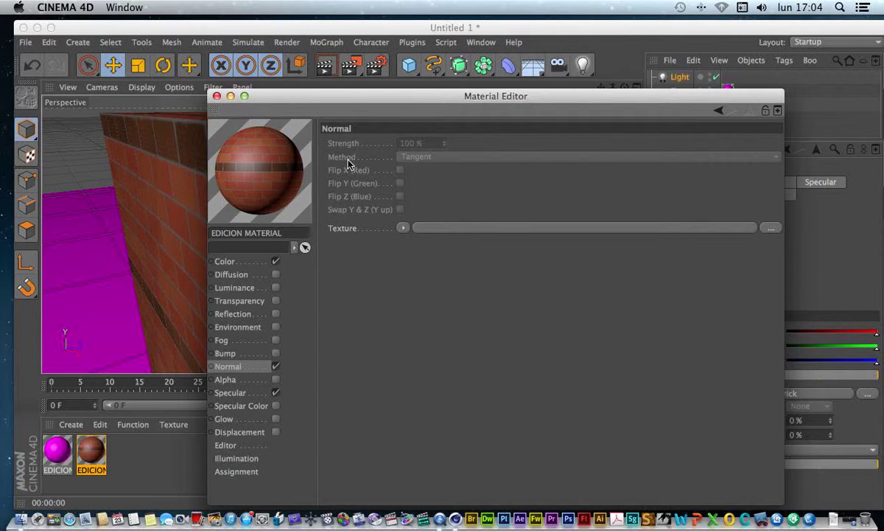
left_click(771, 228)
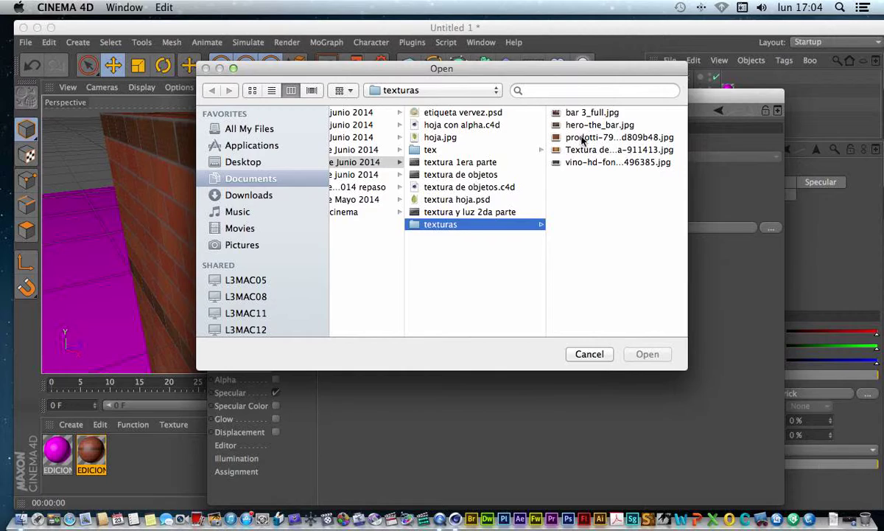
left_click(549, 134)
left_click(649, 354)
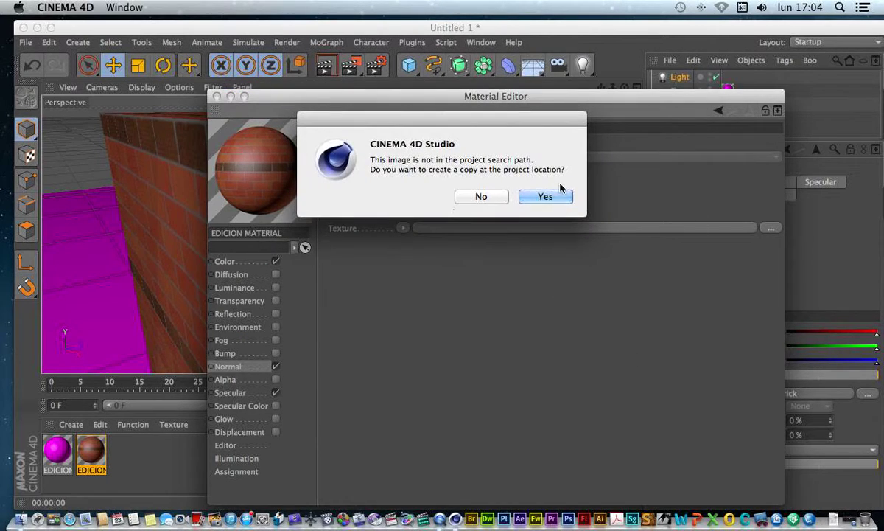
left_click(547, 194)
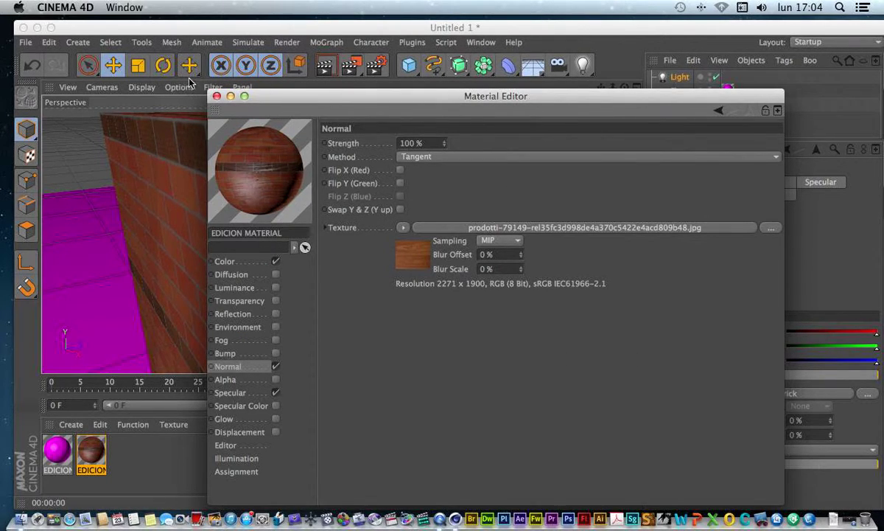
Render the cube close up and again from farther away to examine the Normal channel's effect
left_click(218, 96)
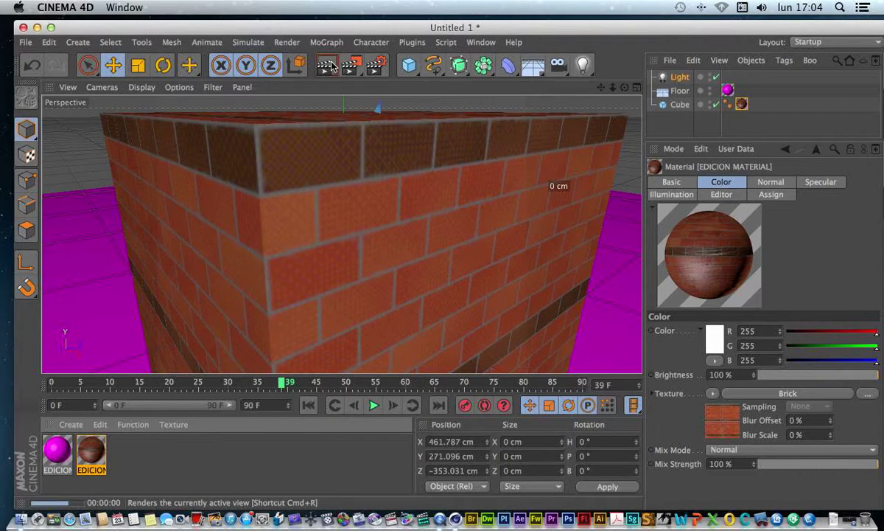
left_click(329, 65)
left_click(624, 88)
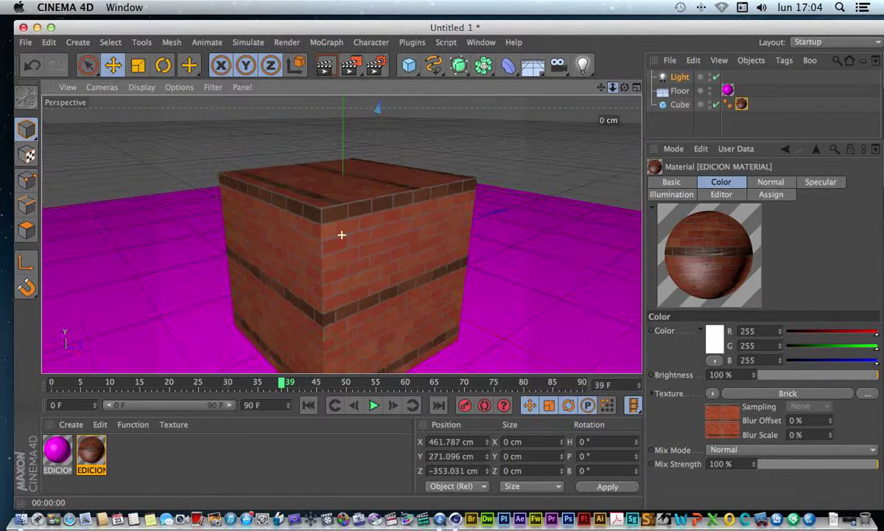
left_click(327, 66)
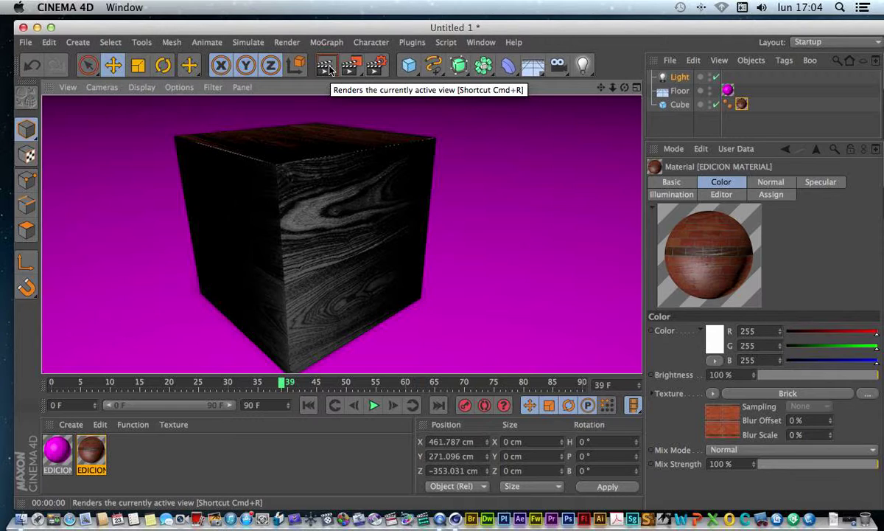
Turn off the material's Color channel and clear the image texture from the Normal channel
double_click(92, 451)
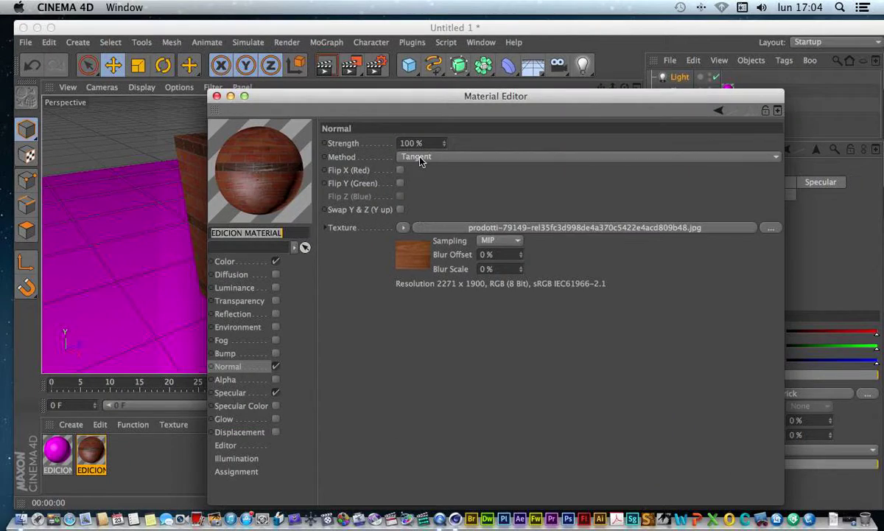
left_click(276, 261)
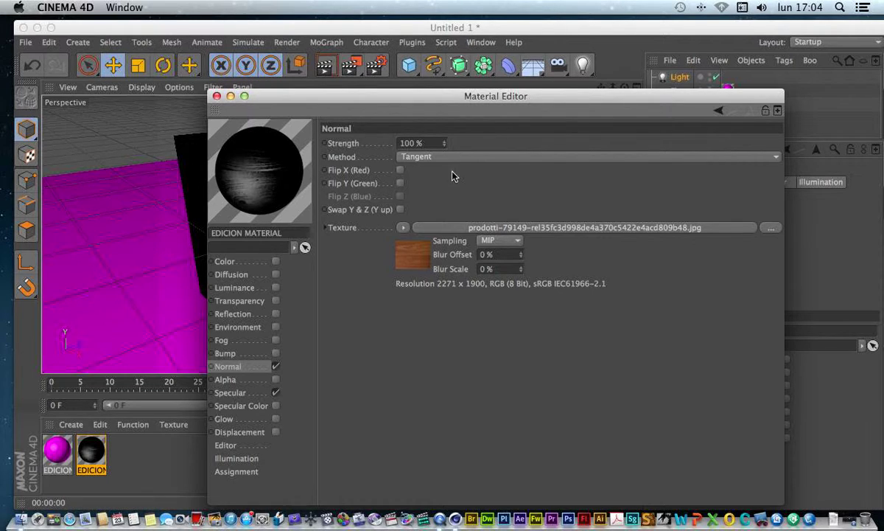
left_click(404, 228)
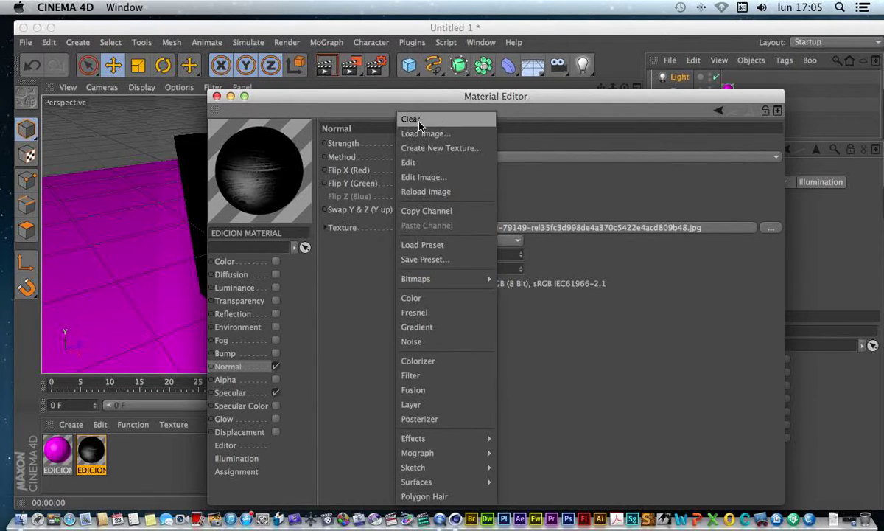
left_click(392, 113)
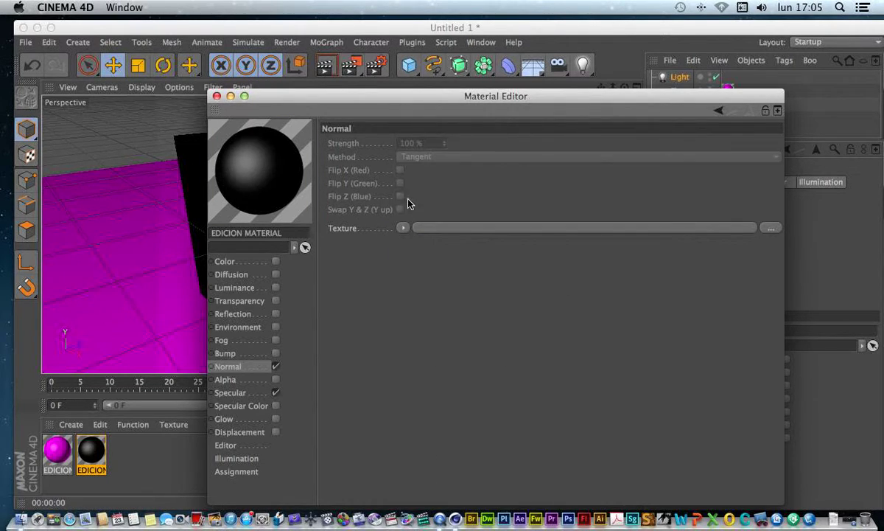
Re-enable the Color channel without its Brick texture and disable the Normal channel
left_click(266, 261)
left_click(276, 261)
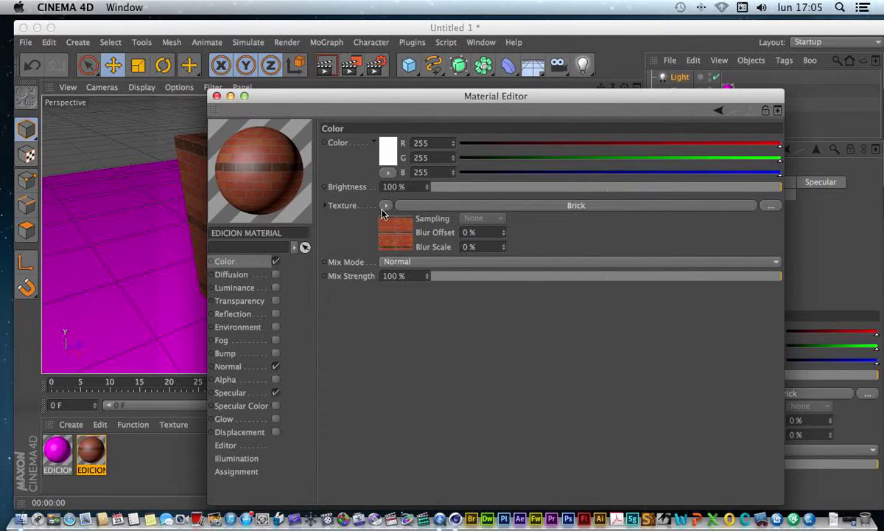
left_click(384, 206)
left_click(395, 160)
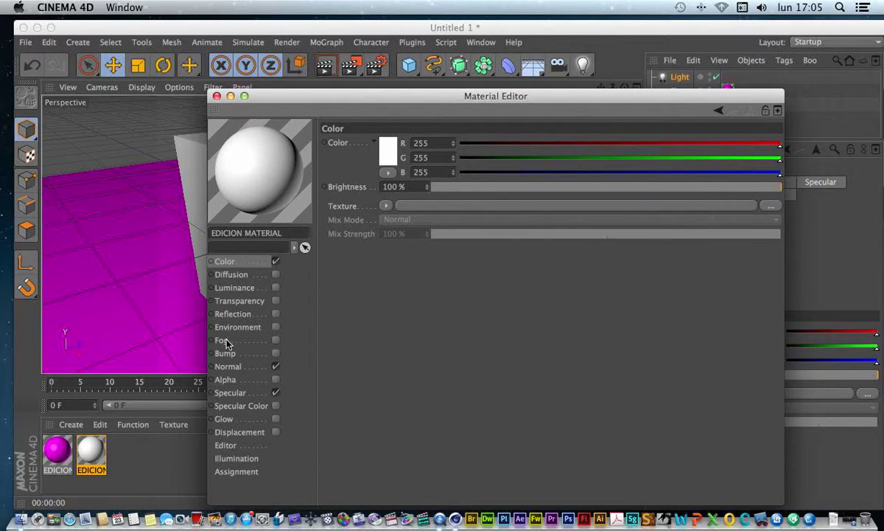
left_click(276, 366)
Enable the Alpha channel with its Fire texture to preview the cutout effect, and disable it again
left_click(234, 379)
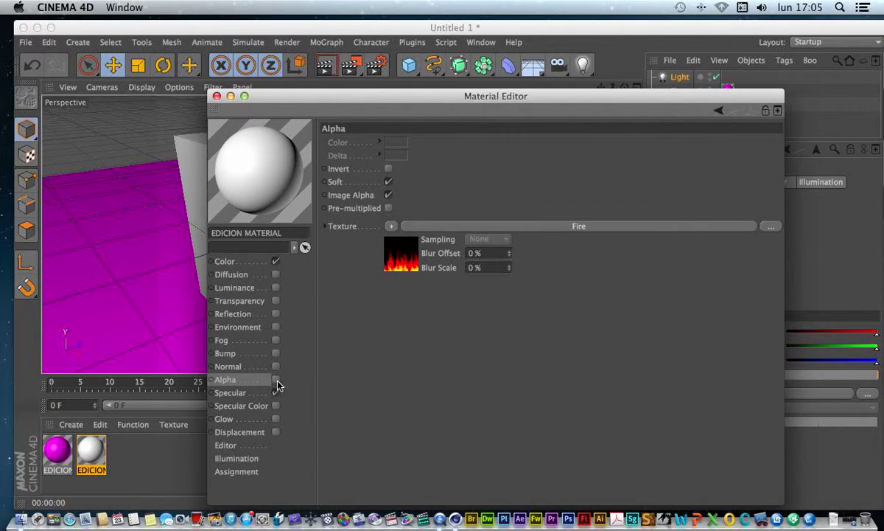
left_click(276, 379)
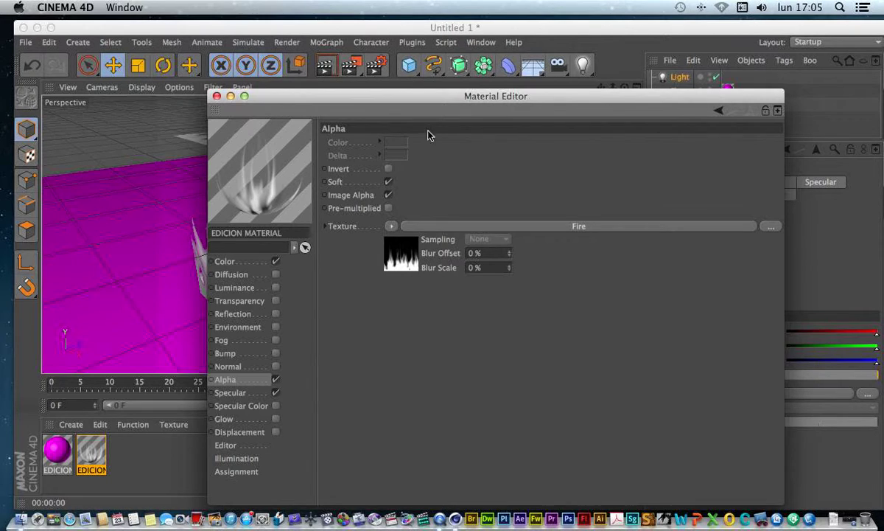
left_click_drag(400, 101, 450, 74)
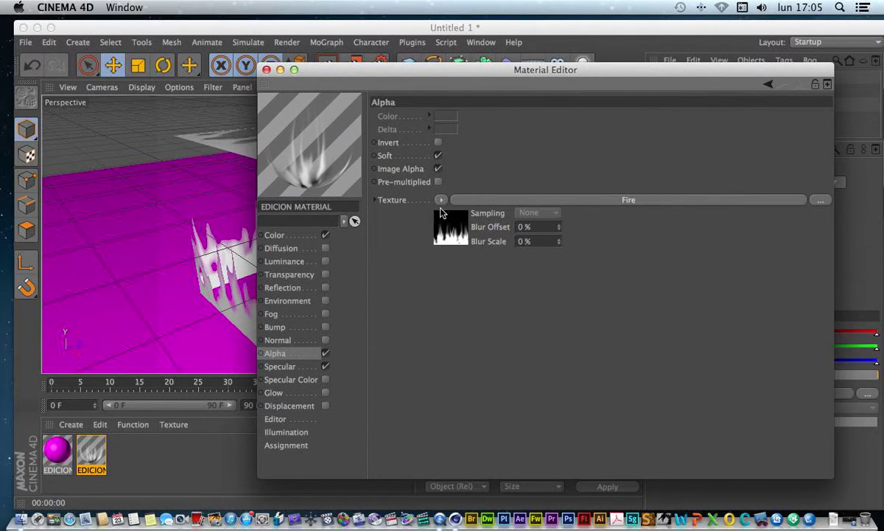
left_click(325, 353)
Set the Color channel's colour to red with R 255, G 1 and B 37
left_click(295, 366)
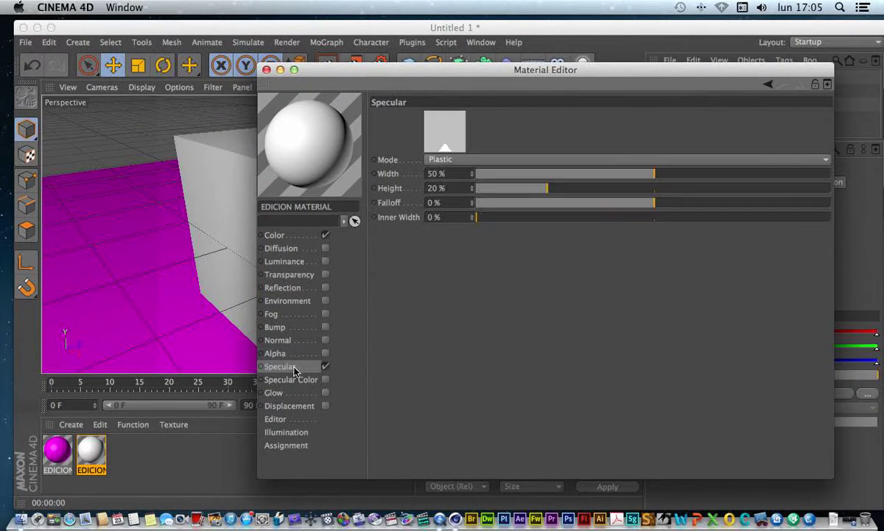
left_click_drag(443, 69, 413, 85)
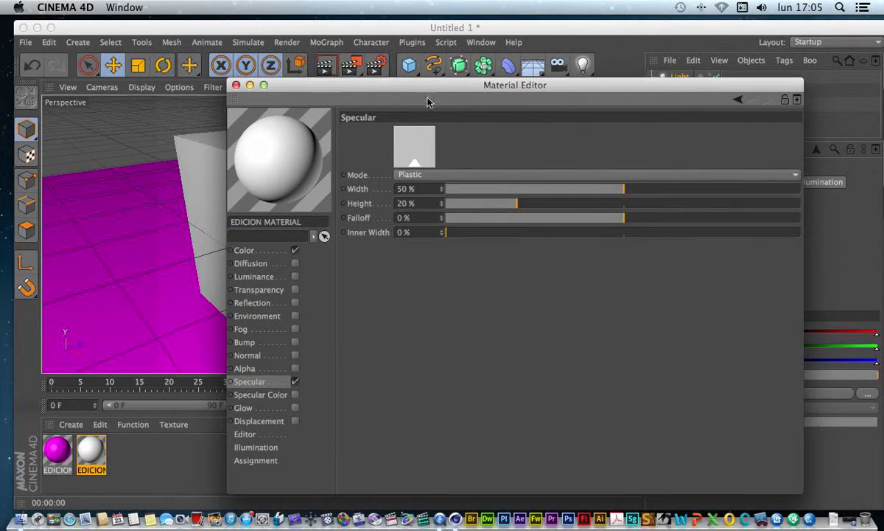
left_click(253, 253)
left_click_drag(799, 162, 536, 165)
left_click_drag(773, 149, 481, 149)
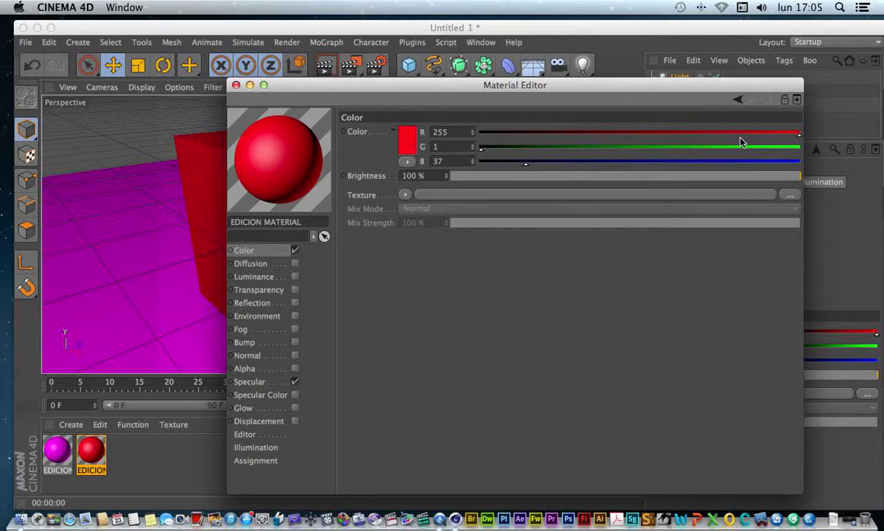
left_click_drag(295, 90, 387, 52)
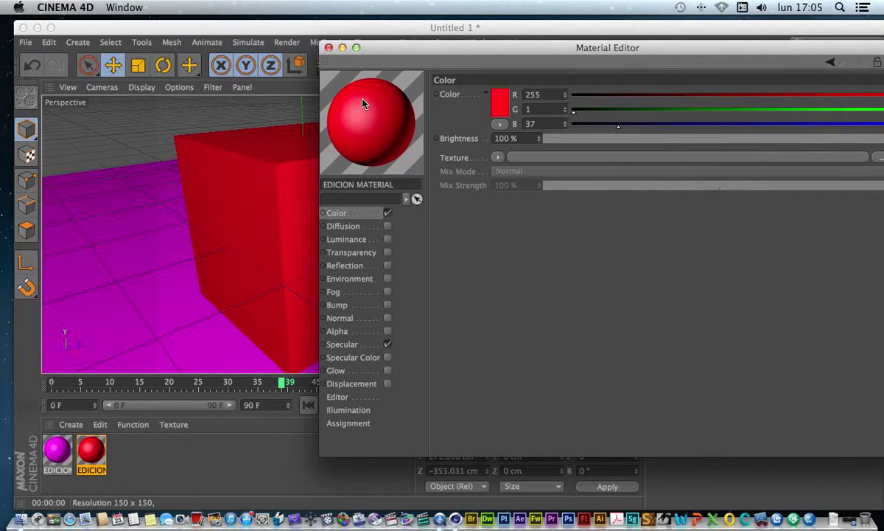
left_click_drag(415, 48, 324, 43)
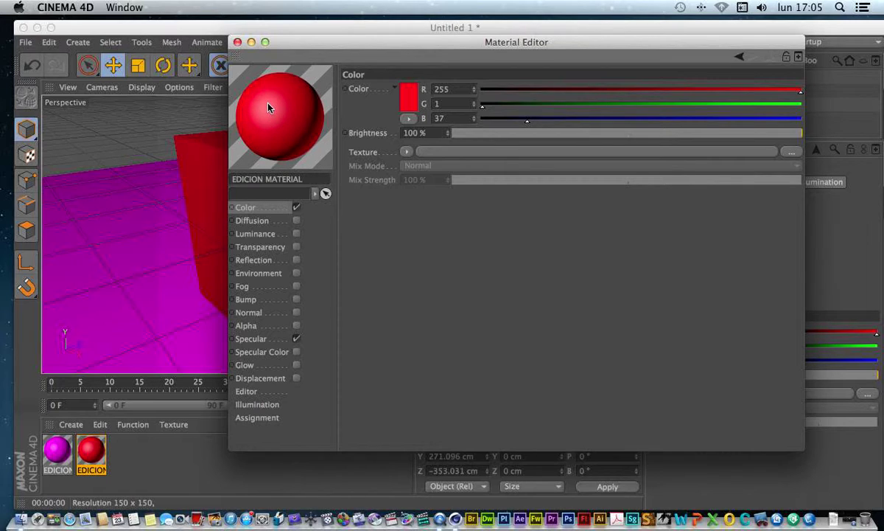
Adjust the Specular highlight to 44 % width, 28 % height and 38 % falloff
left_click(237, 338)
left_click_drag(514, 159, 692, 146)
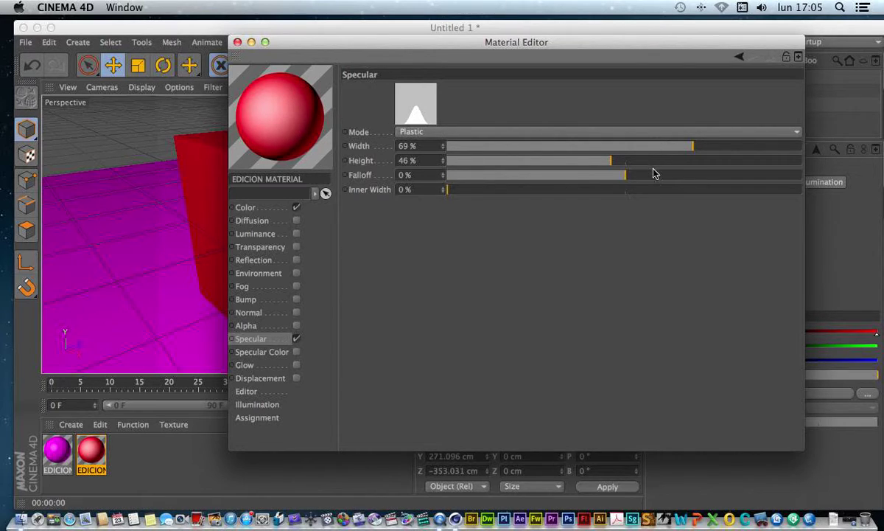
left_click_drag(629, 175, 727, 175)
left_click_drag(611, 160, 552, 162)
left_click_drag(692, 146, 605, 153)
left_click_drag(717, 175, 694, 179)
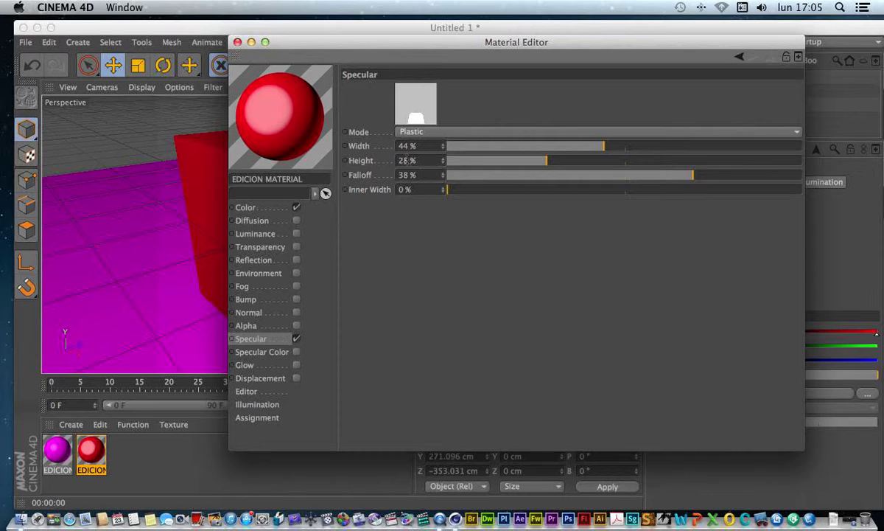
Try the Metal and Colored specular modes on the red material and return the mode to Plastic
left_click(424, 135)
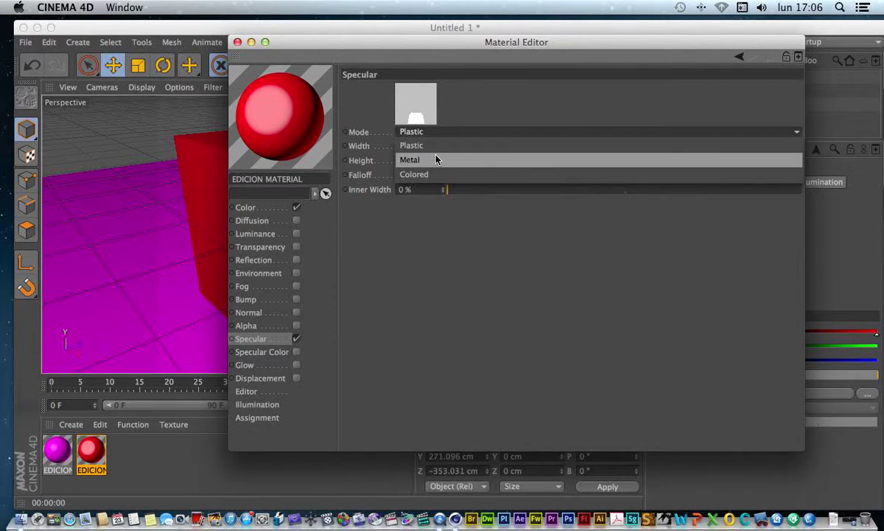
left_click(423, 159)
left_click(450, 137)
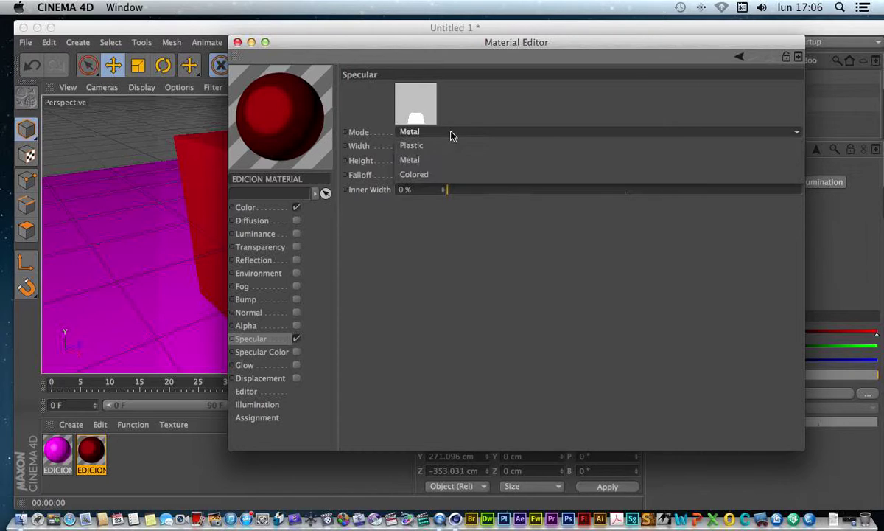
left_click(436, 174)
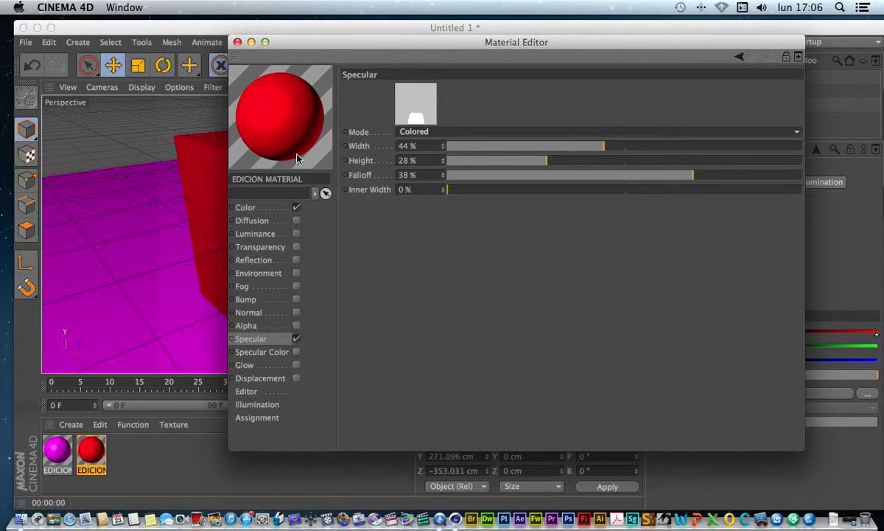
left_click(431, 134)
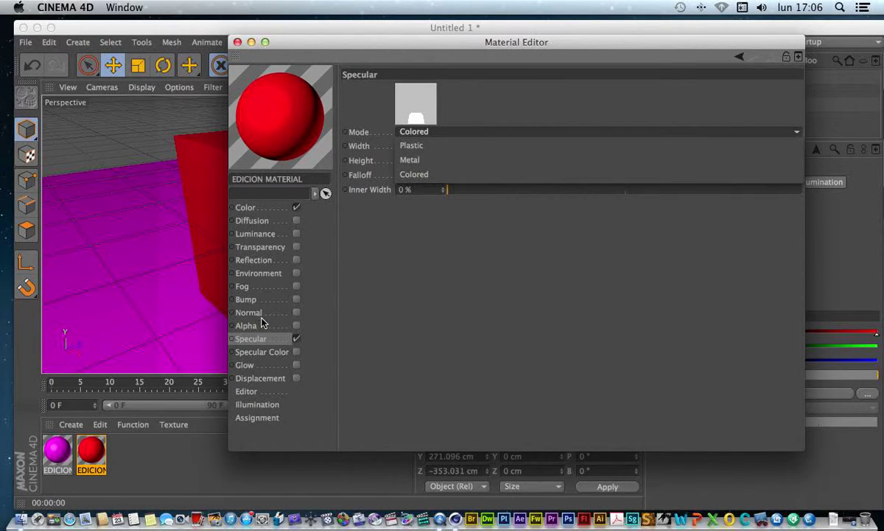
left_click(426, 147)
Enable the Specular Color channel and set its colour to yellow with R 255, G 255 and B 0
left_click(278, 353)
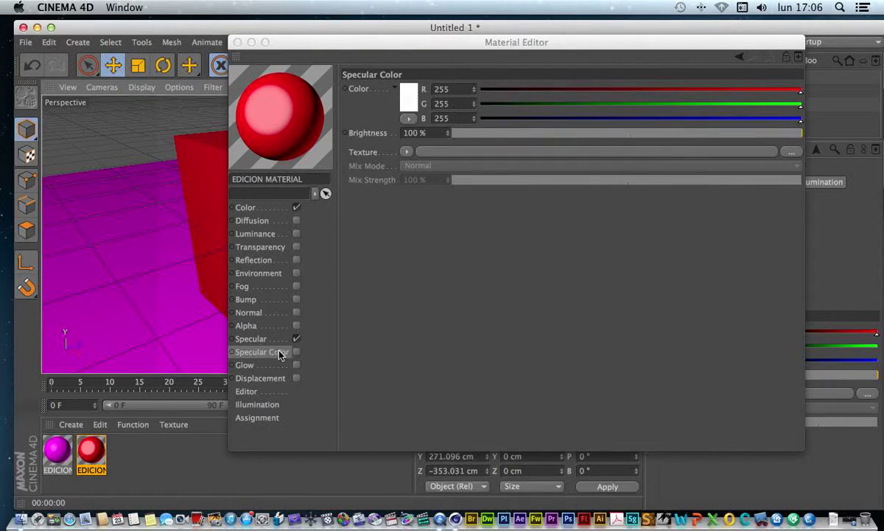
left_click(296, 352)
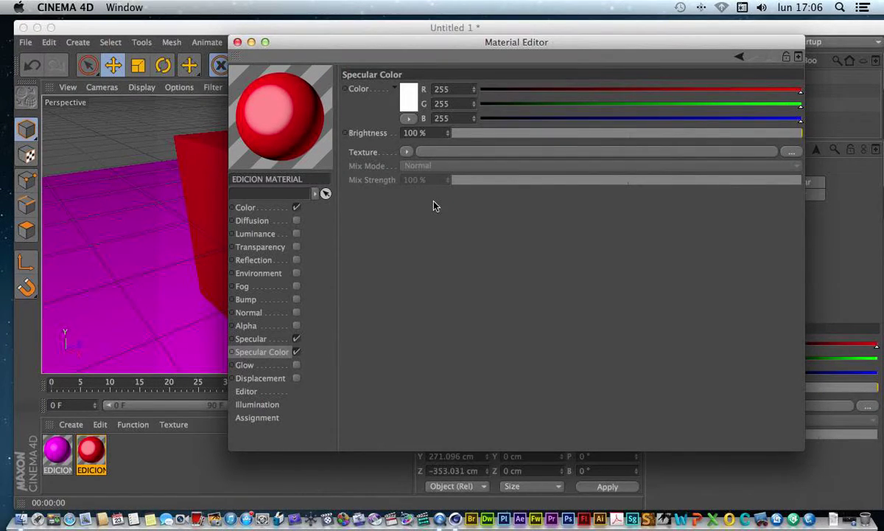
left_click(405, 100)
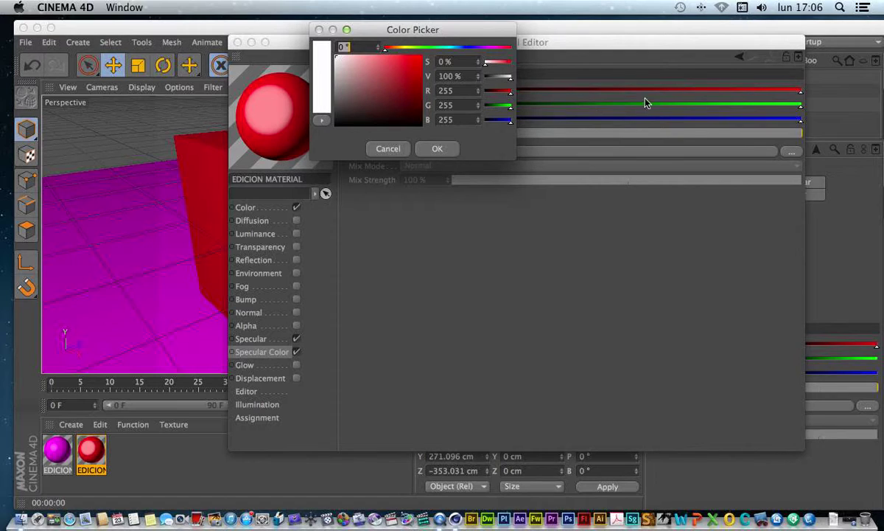
left_click(447, 148)
left_click_drag(734, 120, 407, 119)
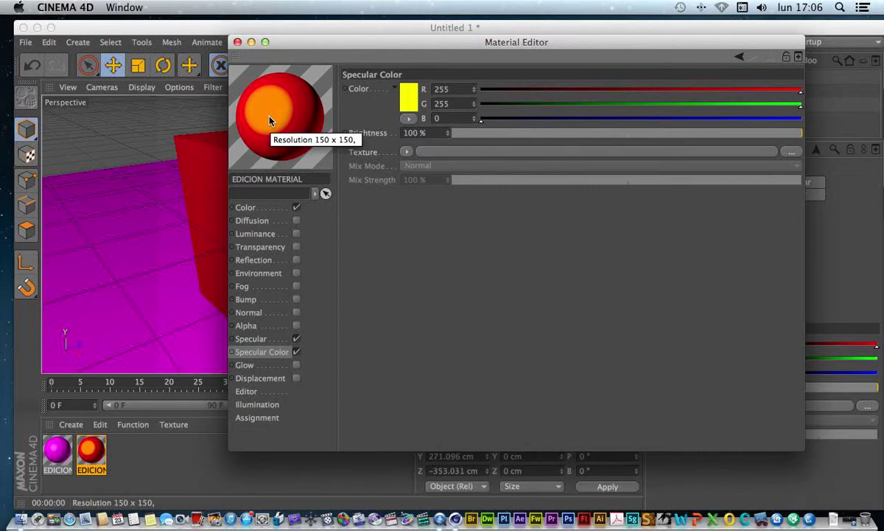
Load Textura de madera-911413.jpg as the Specular Color texture
left_click(787, 152)
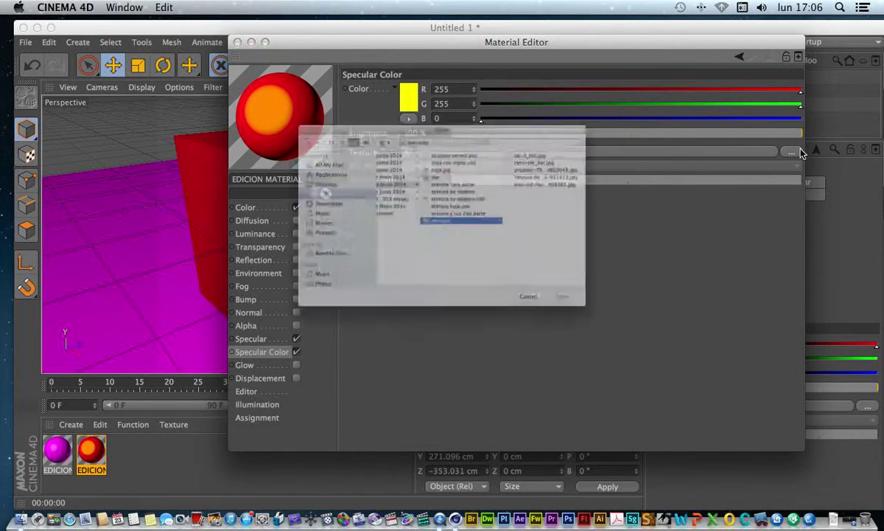
left_click(560, 149)
left_click(648, 354)
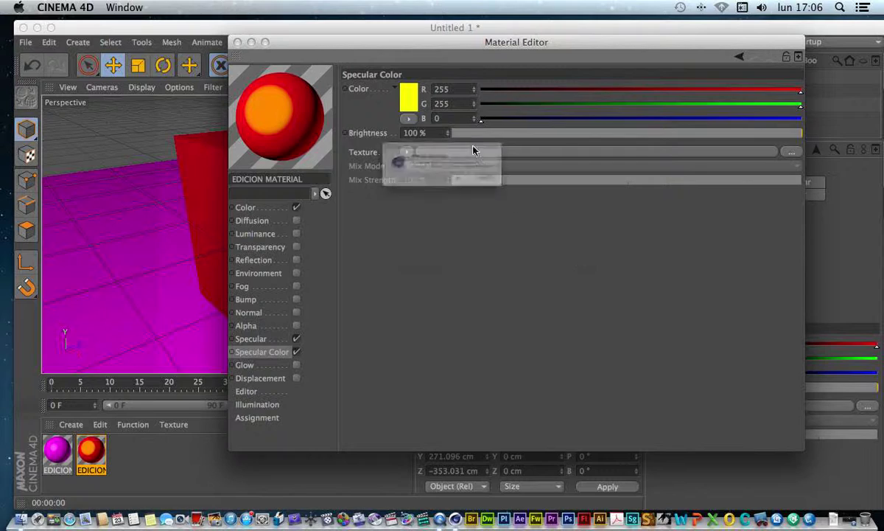
left_click(532, 196)
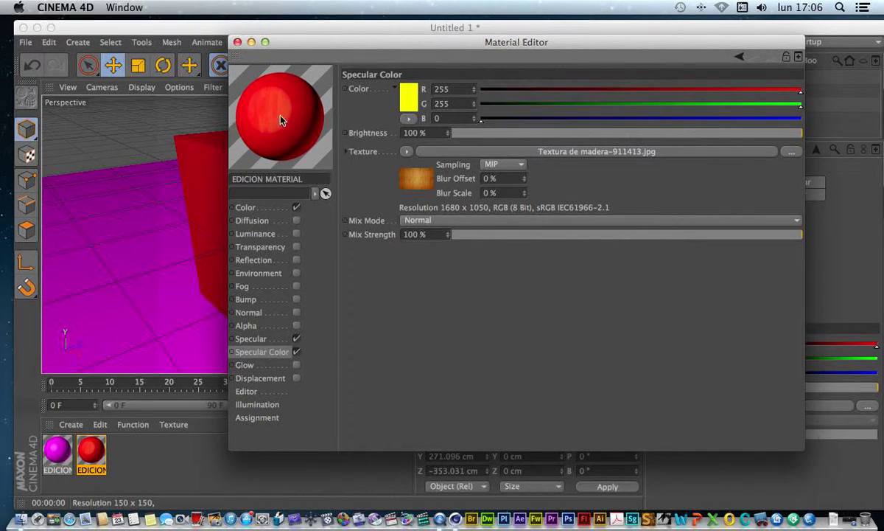
Close the material's settings and render the whole cube from farther away to check its textured highlight
left_click(237, 42)
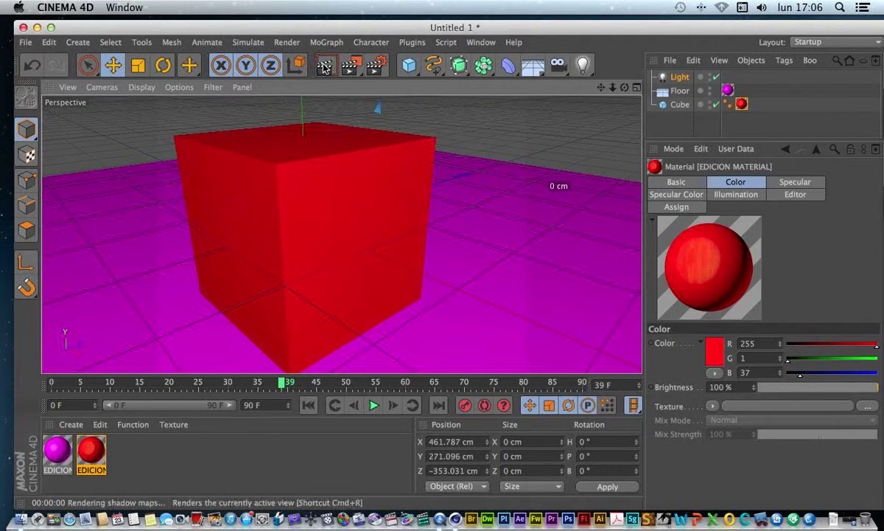
left_click_drag(612, 88, 509, 87)
left_click(325, 65)
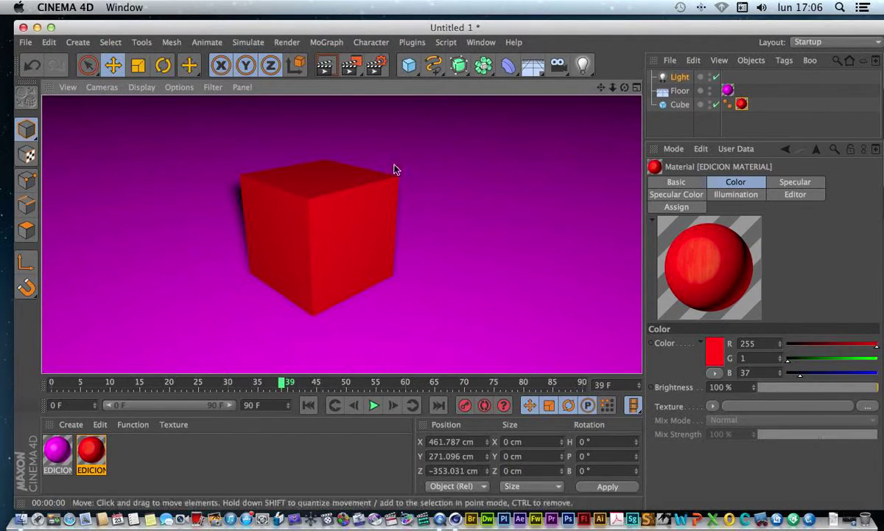
Add a sphere to the scene and delete the cube
left_click_drag(409, 65, 689, 103)
left_click(679, 91)
left_click(679, 105)
left_click(680, 119)
key("Delete")
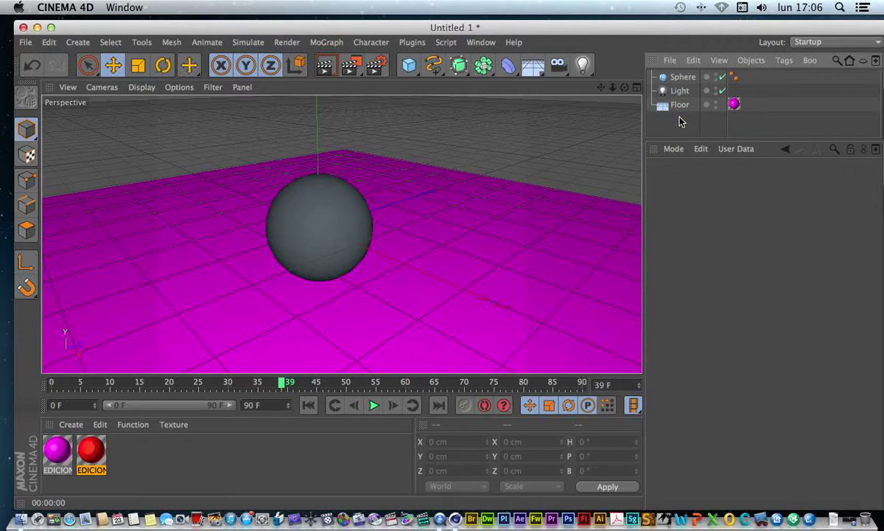
Apply the red material to the sphere and render a close view of it
left_click_drag(88, 446, 682, 78)
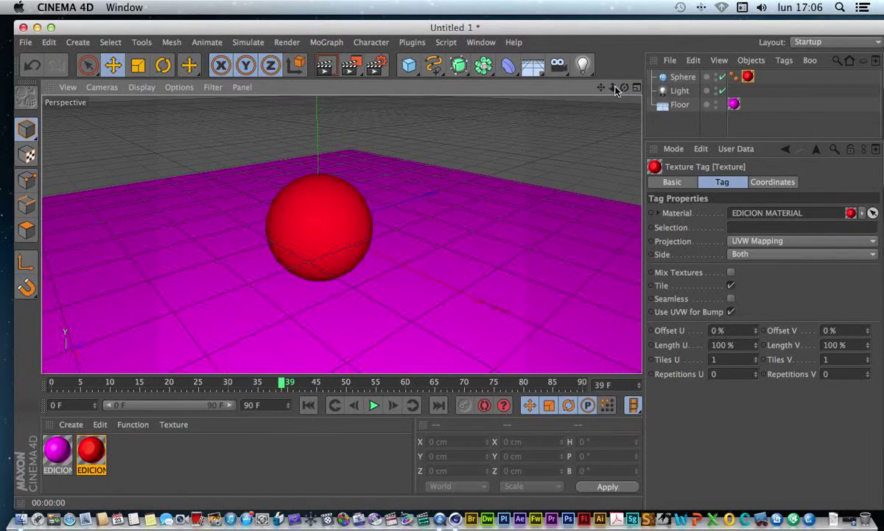
scroll(344, 234, "up", 4)
left_click(327, 73)
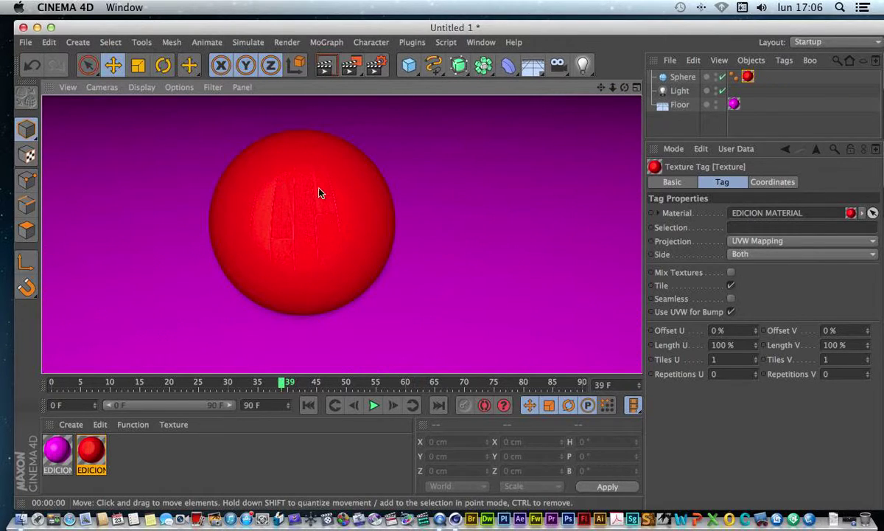
Raise the red material's Specular height to 56 % and falloff to 92 %
double_click(92, 451)
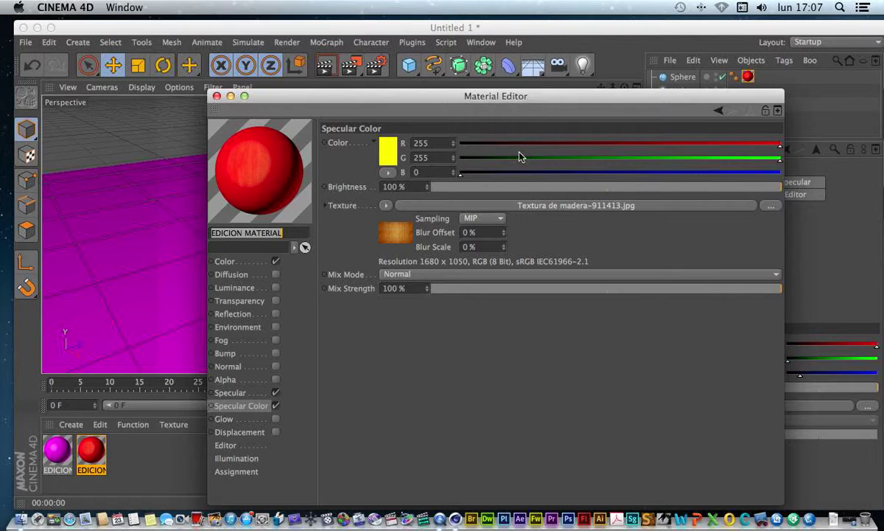
left_click(228, 406)
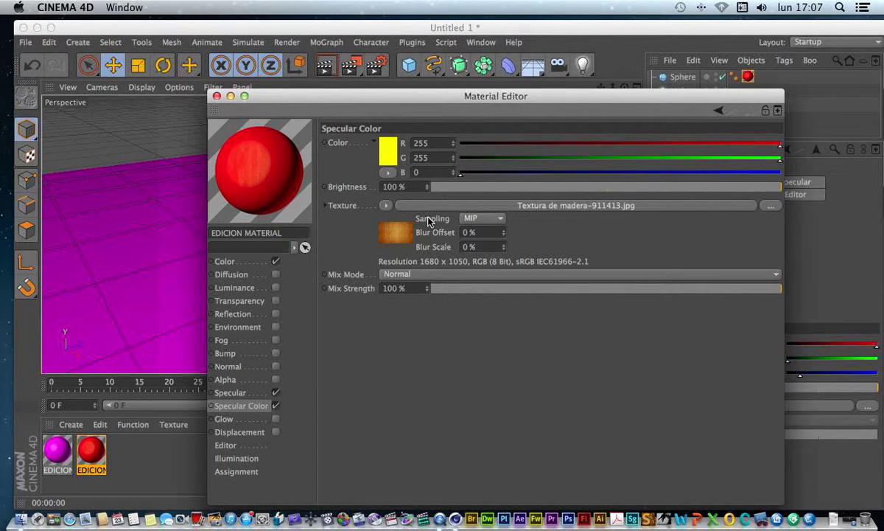
left_click(230, 393)
left_click_drag(626, 228, 770, 230)
left_click_drag(524, 216, 626, 214)
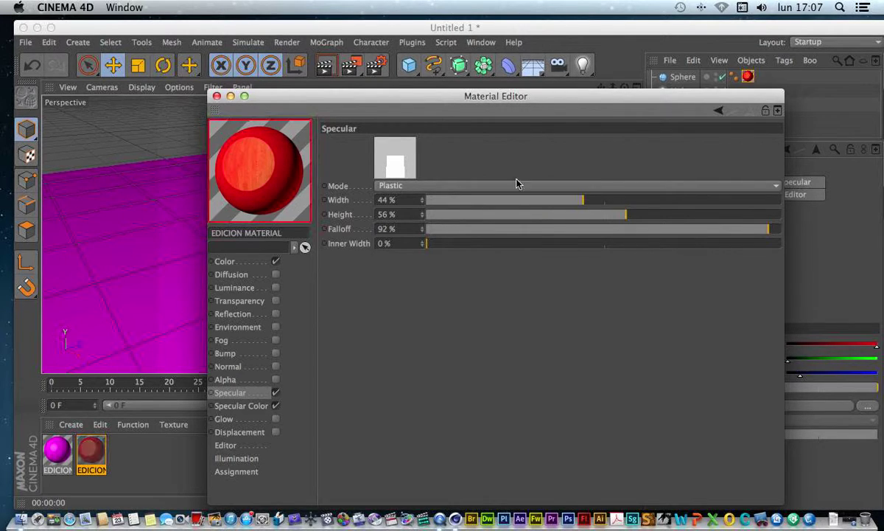
Render the sphere from two viewing angles to inspect the wood-textured highlight
left_click(216, 96)
left_click(325, 65)
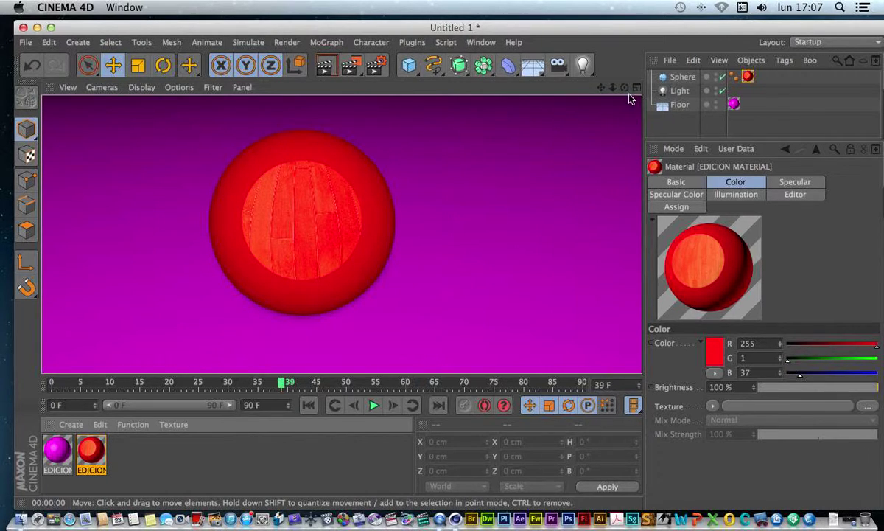
left_click(325, 65)
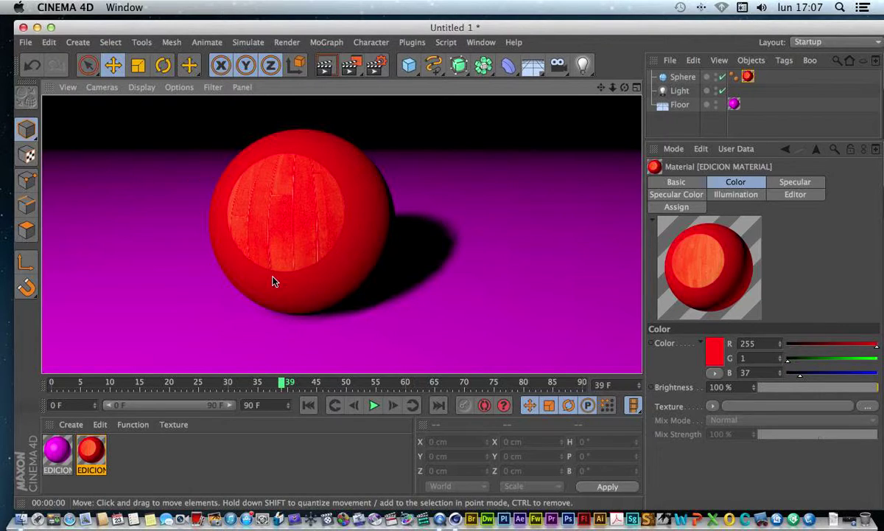
Enable the red material's Glow channel using the material colour and render the sphere
double_click(91, 451)
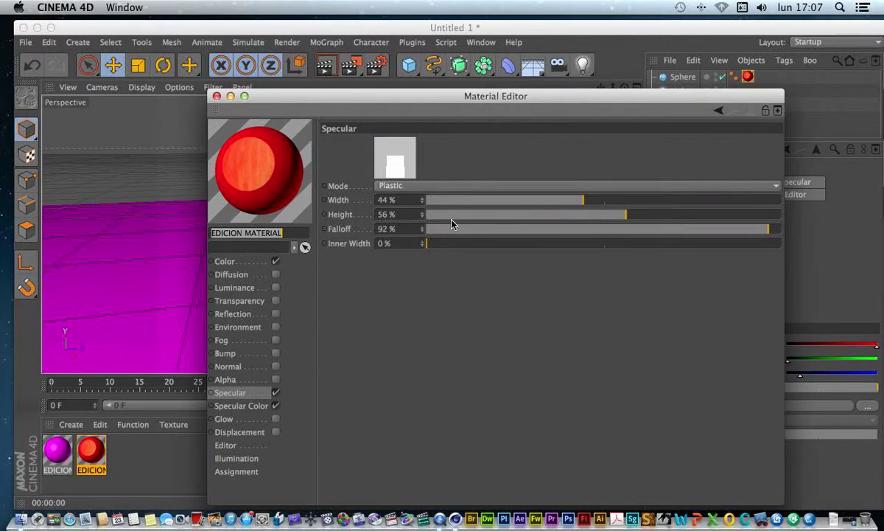
left_click(236, 406)
left_click(224, 418)
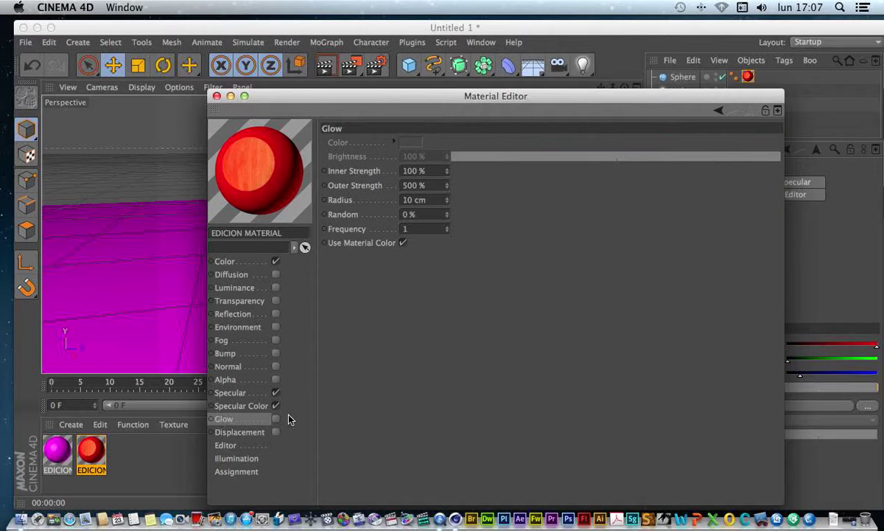
left_click(275, 418)
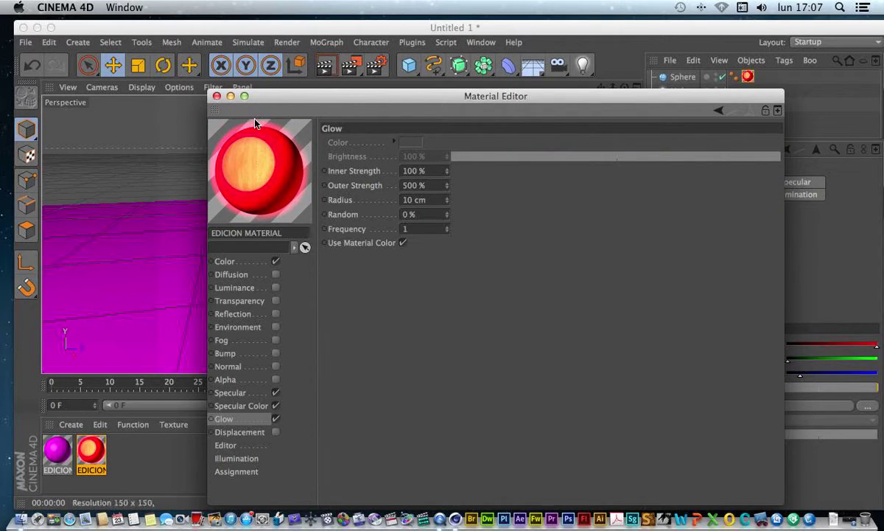
left_click(216, 96)
left_click(322, 67)
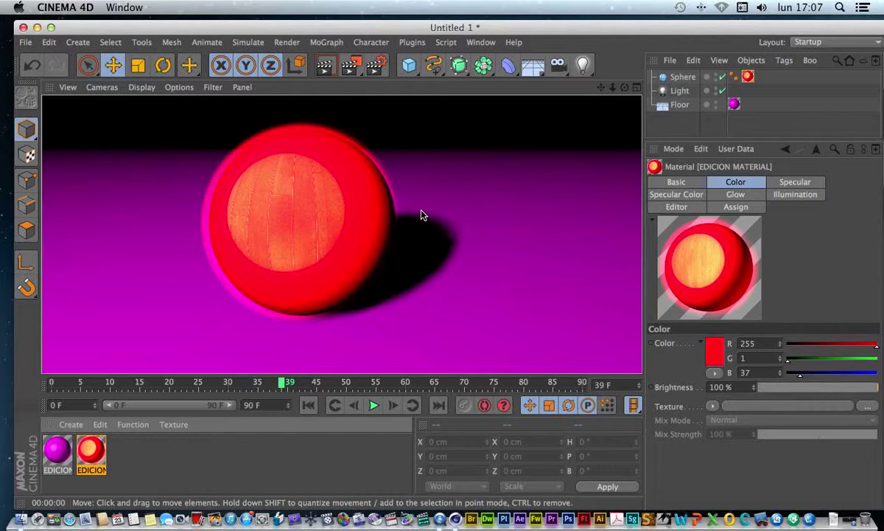
Turn off Use Material Color in the Glow channel and set the glow colour to yellow
scroll(275, 318, "down", 4)
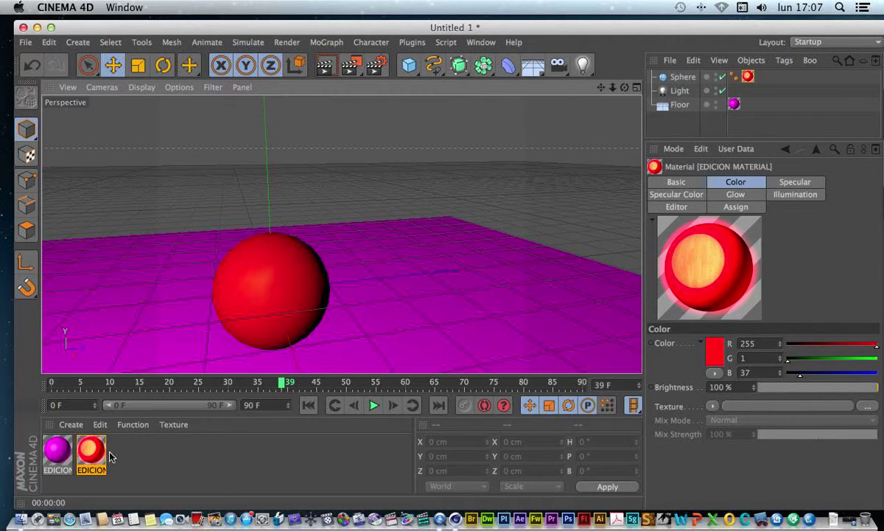
left_click_drag(284, 310, 342, 235, "alt")
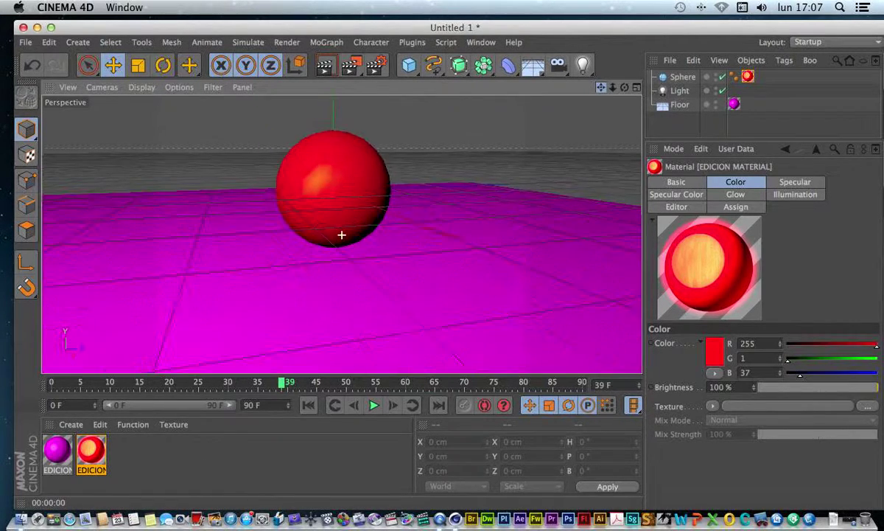
double_click(91, 451)
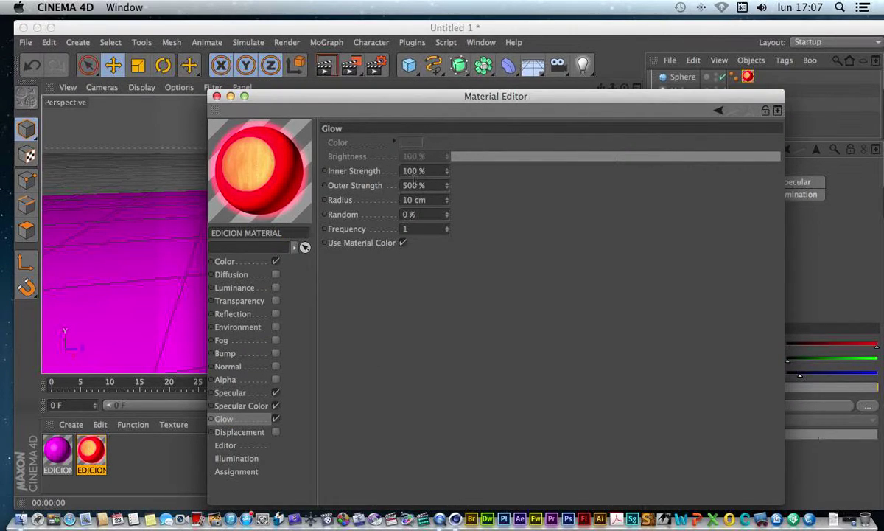
left_click(403, 243)
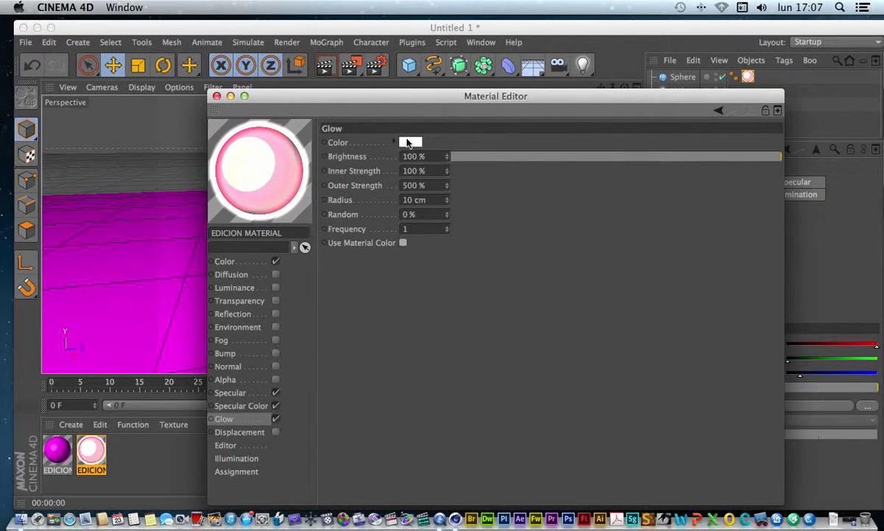
left_click(410, 143)
left_click_drag(389, 152, 442, 94)
left_click_drag(380, 100, 398, 97)
left_click(424, 196)
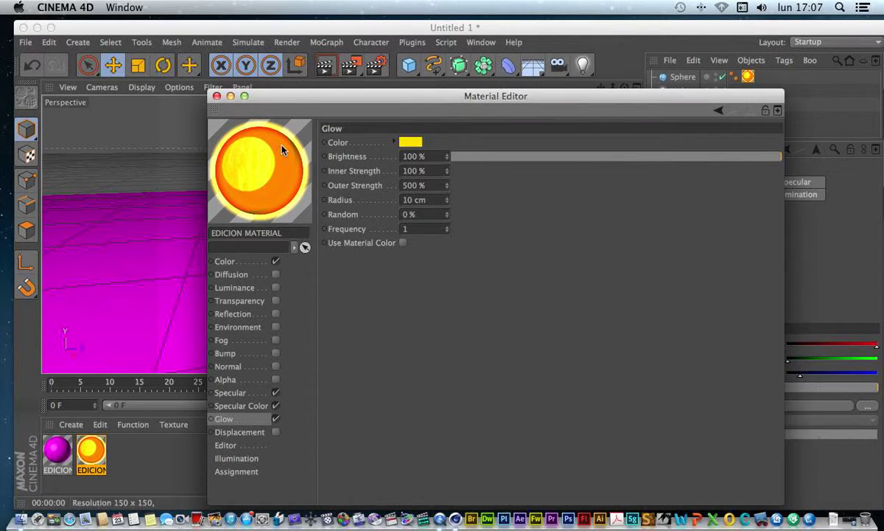
Render the sphere and repeat the render from closer up to inspect the yellow glow
left_click(216, 96)
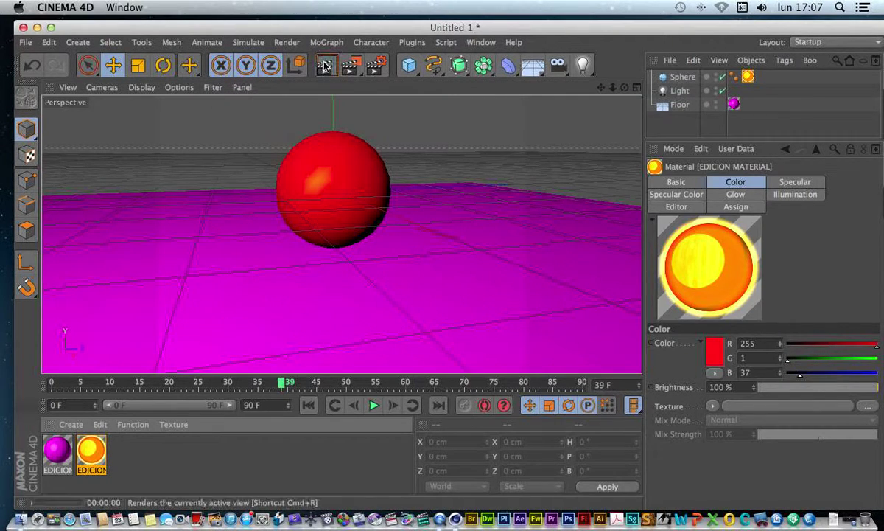
left_click(325, 65)
mouse_move(612, 87)
left_mouse_down()
mouse_move(611, 94)
mouse_move(626, 94)
left_mouse_up()
left_click(326, 65)
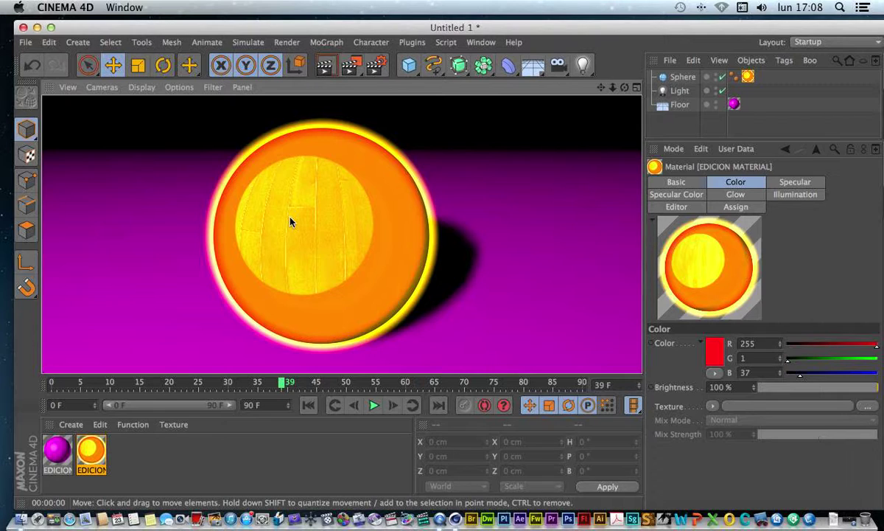
Disable the Glow channel, show the Displacement channel's settings, and move the material window out of the way
double_click(91, 451)
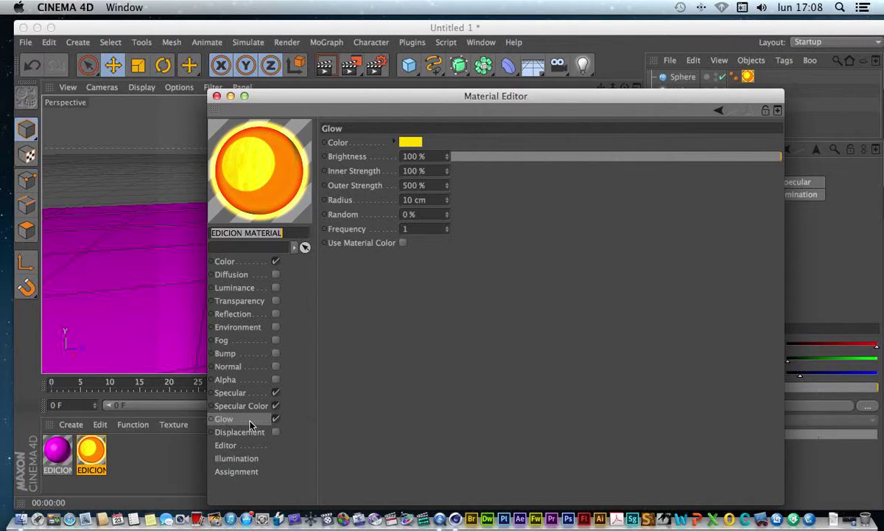
left_click(277, 419)
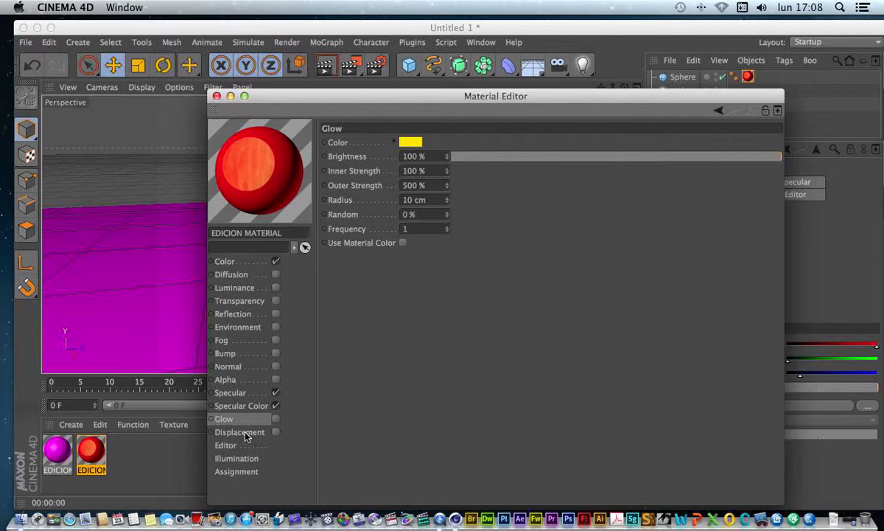
left_click(238, 434)
left_click_drag(264, 96, 498, 135)
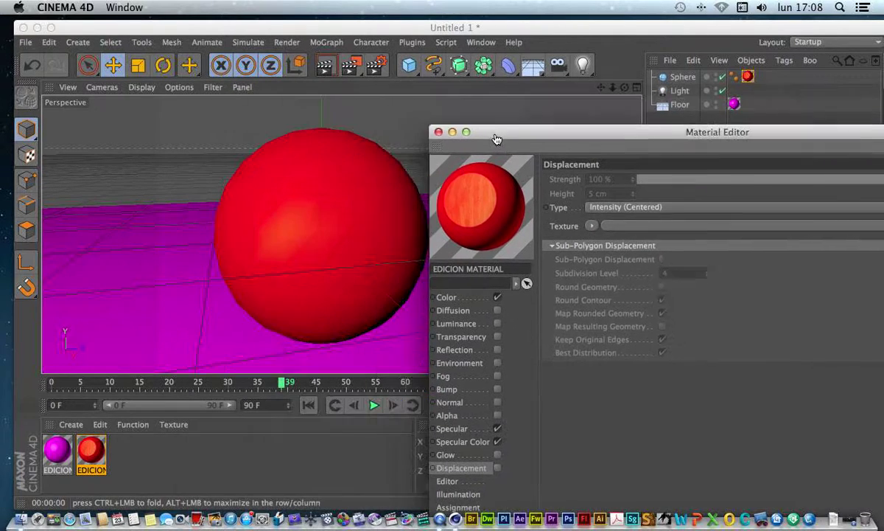
left_click(452, 133)
Delete the sphere and add a default 400 by 400 cm plane with 20 by 20 segments at the origin
left_click_drag(625, 87, 464, 80)
left_click_drag(414, 69, 820, 123)
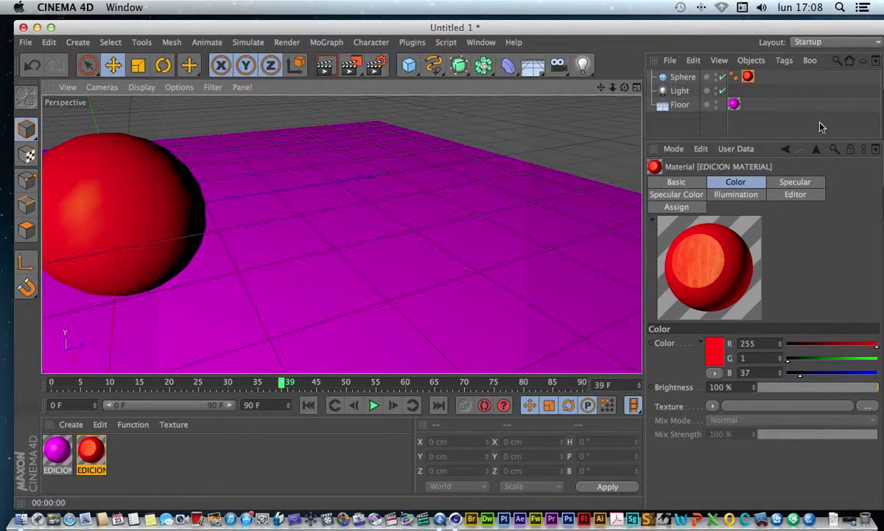
left_click(680, 76)
key("Delete")
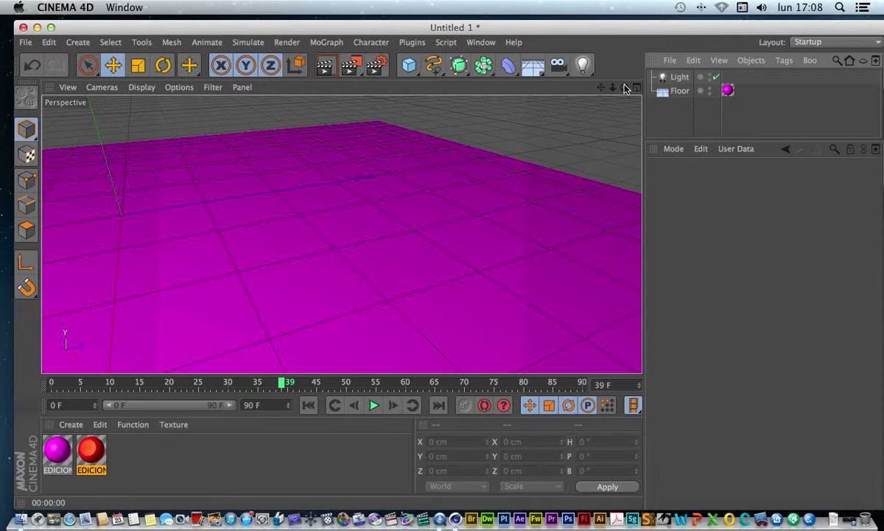
left_click_drag(602, 88, 341, 234)
left_click_drag(405, 67, 501, 102)
mouse_move(624, 87)
left_mouse_down()
mouse_move(640, 65)
mouse_move(676, 111)
mouse_move(623, 105)
mouse_move(604, 92)
mouse_move(632, 88)
mouse_move(613, 69)
mouse_move(641, 89)
left_mouse_up()
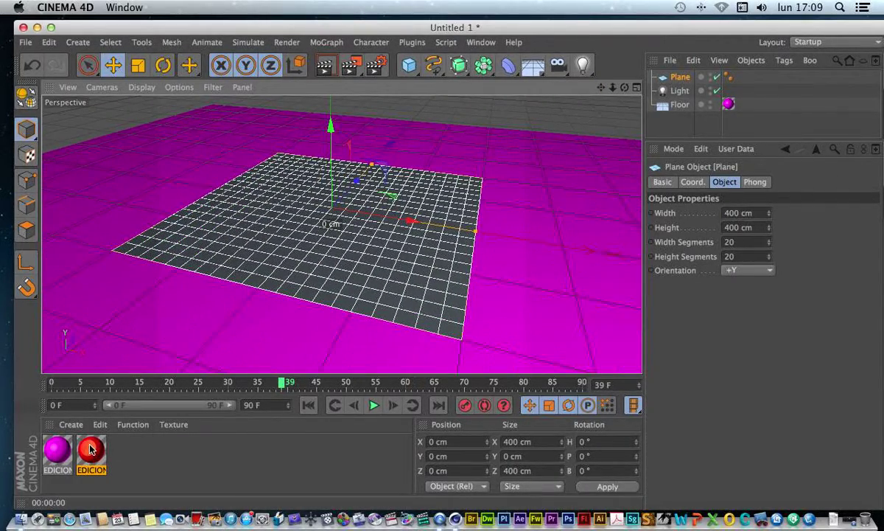
Disable the Specular Color channel and enable the Displacement channel in the red material
double_click(90, 450)
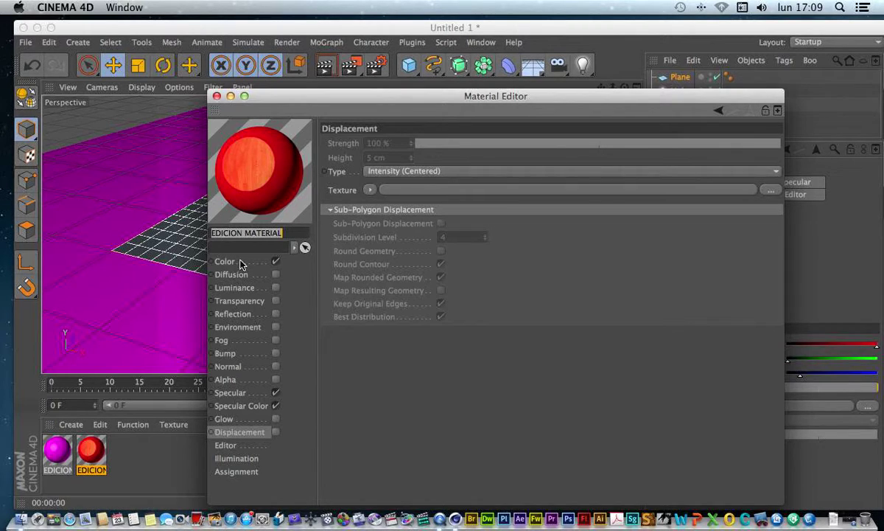
left_click(275, 406)
left_click(273, 434)
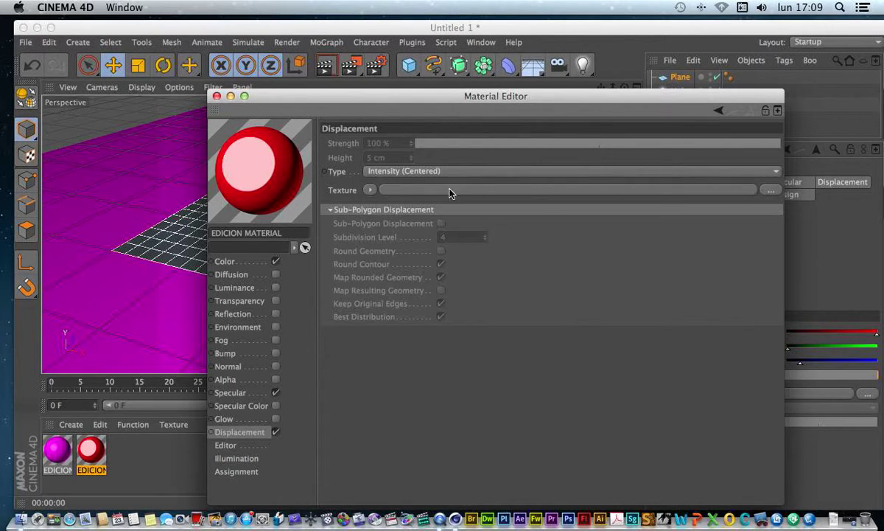
Load textura hoja.psd as the displacement texture and copy the image to the project location
left_click(770, 190)
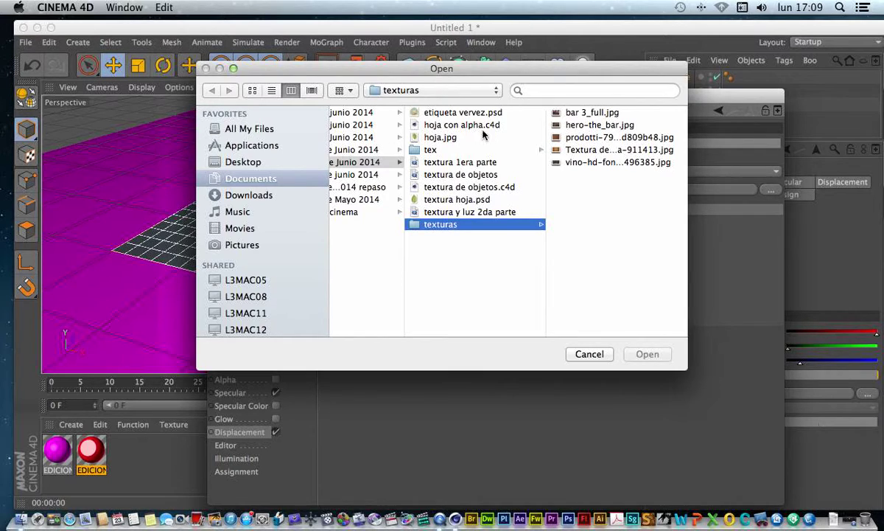
left_click(425, 126)
left_click(435, 137)
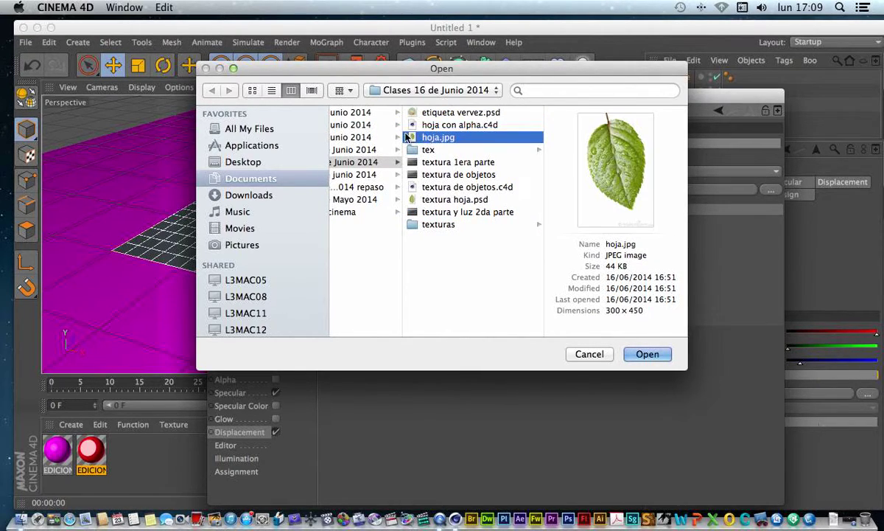
left_click(423, 199)
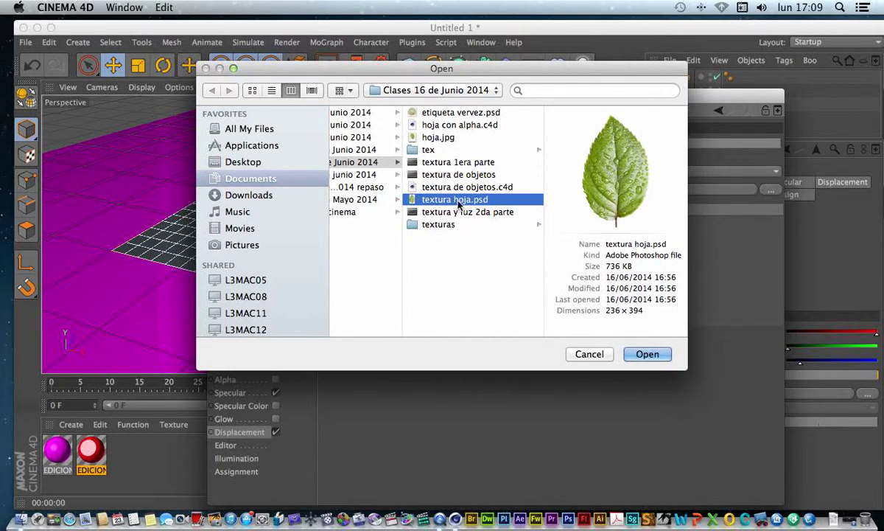
left_click(643, 354)
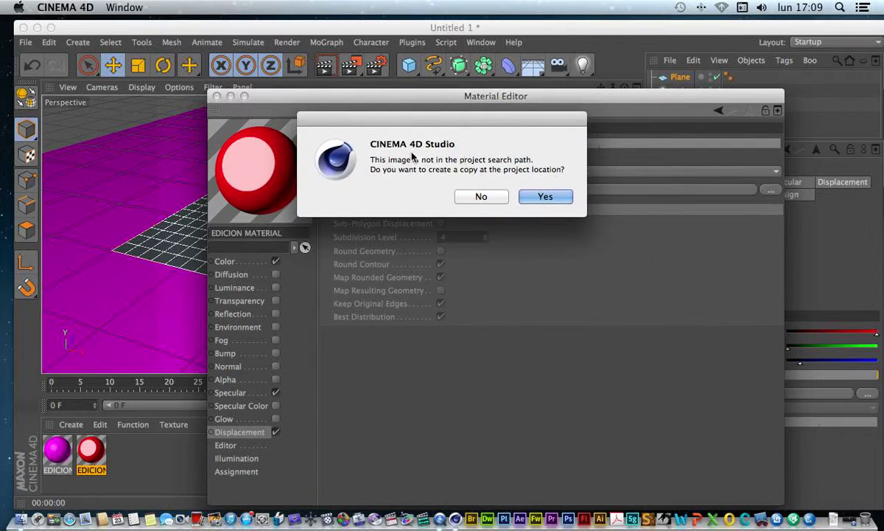
left_click(546, 197)
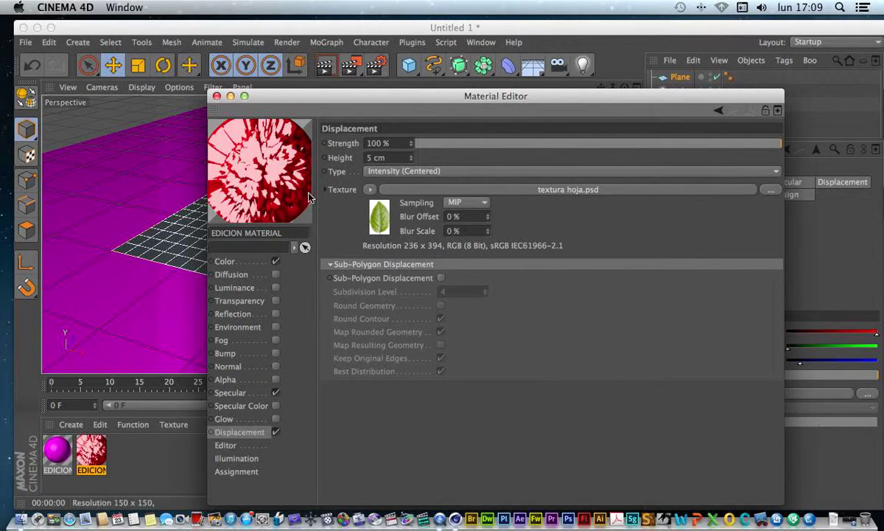
Set the displacement texture's layer set to hoja blanco y negro and close the material
left_click(377, 214)
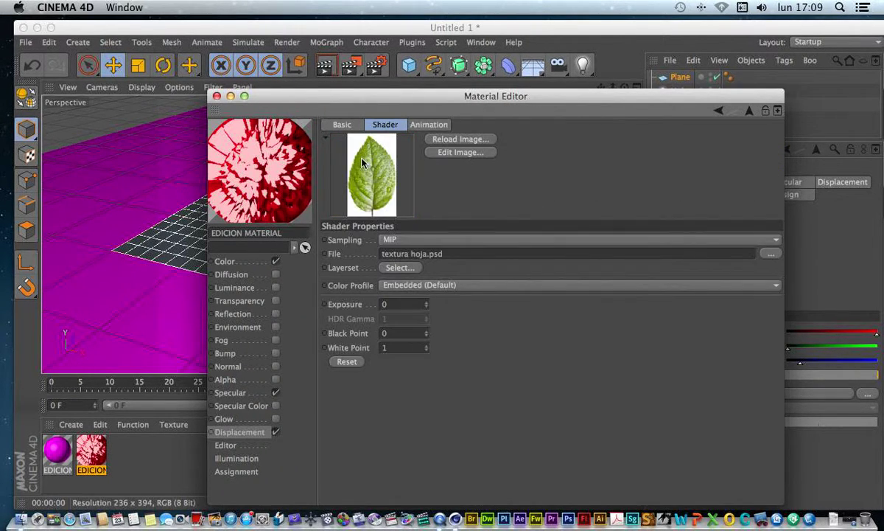
left_click(398, 268)
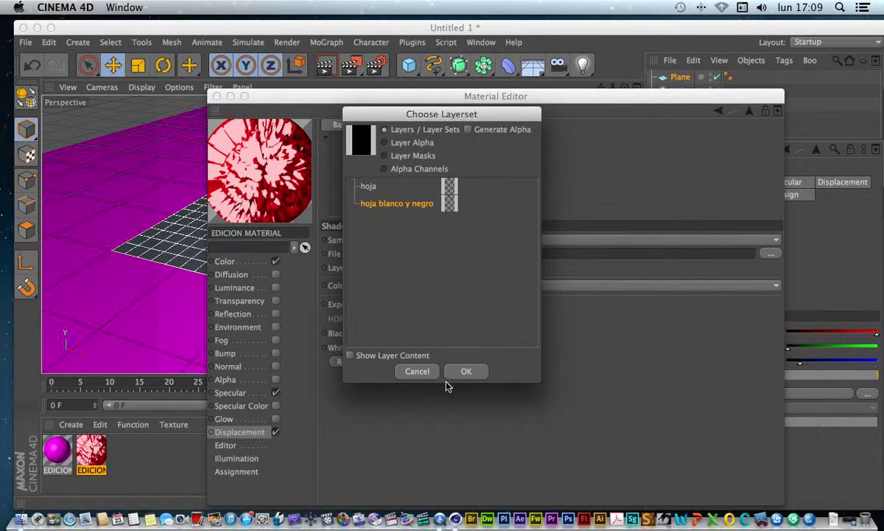
left_click(465, 370)
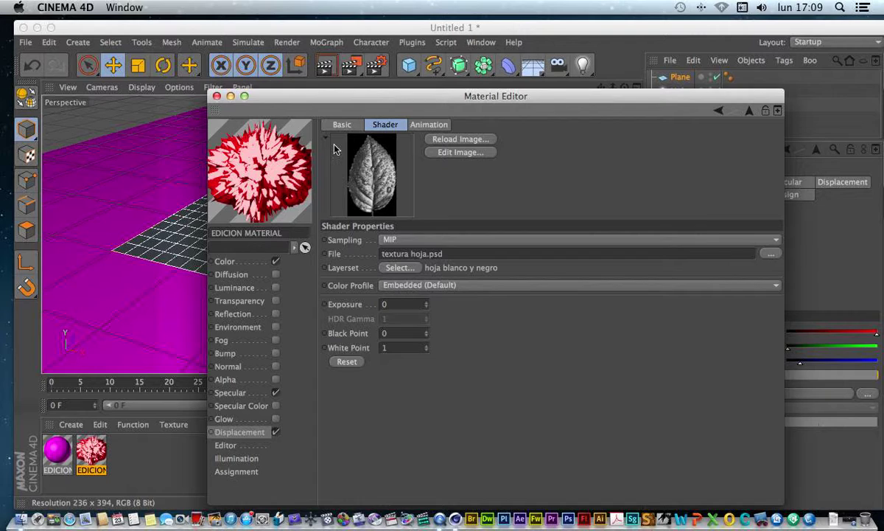
left_click(216, 96)
Apply the red displacement material to the plane and render it from two distances
left_click_drag(83, 440, 414, 187)
left_click_drag(612, 87, 567, 85)
left_click(325, 67)
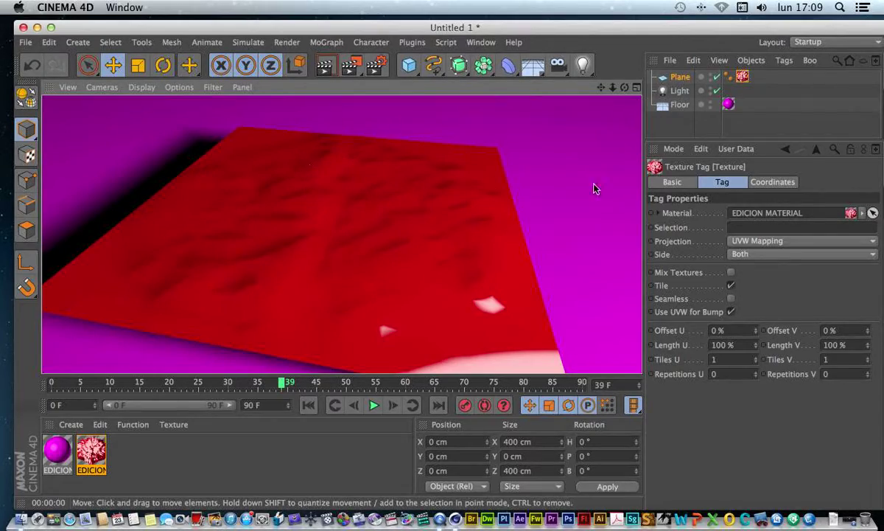
left_click_drag(612, 87, 621, 118)
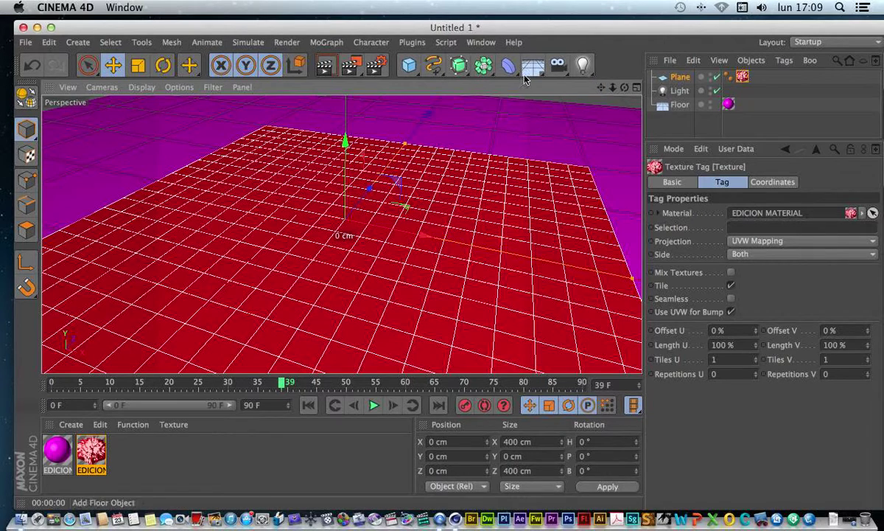
left_click(325, 67)
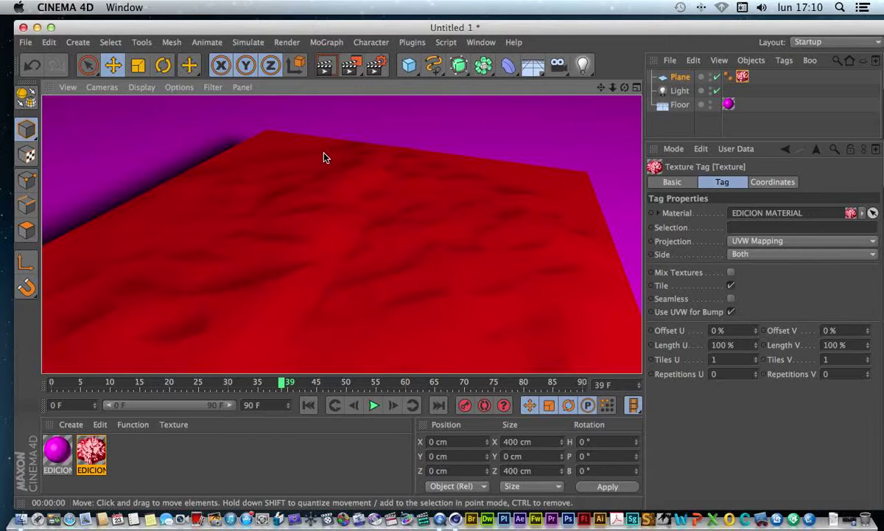
Set the plane's width and height segments to 50 each and render the view
left_click(589, 157)
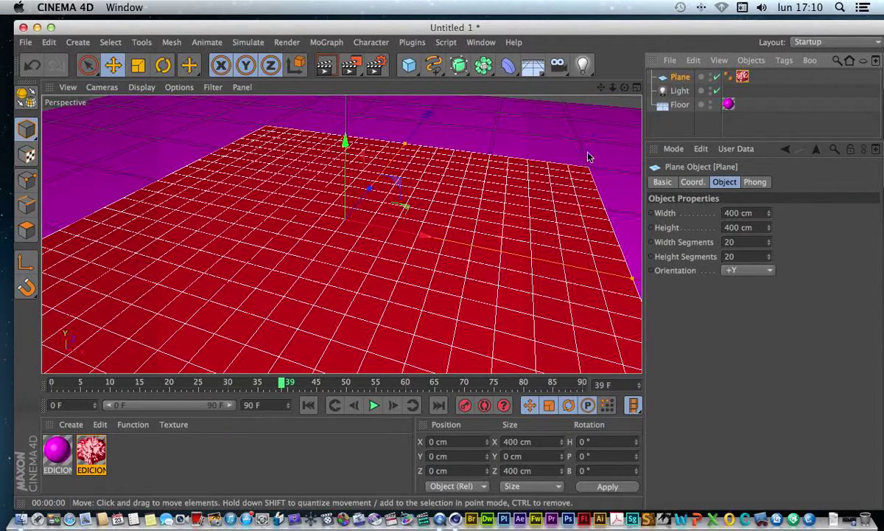
left_click(738, 243)
type("50")
left_click(745, 256)
key("BackSpace")
key("BackSpace")
type("50")
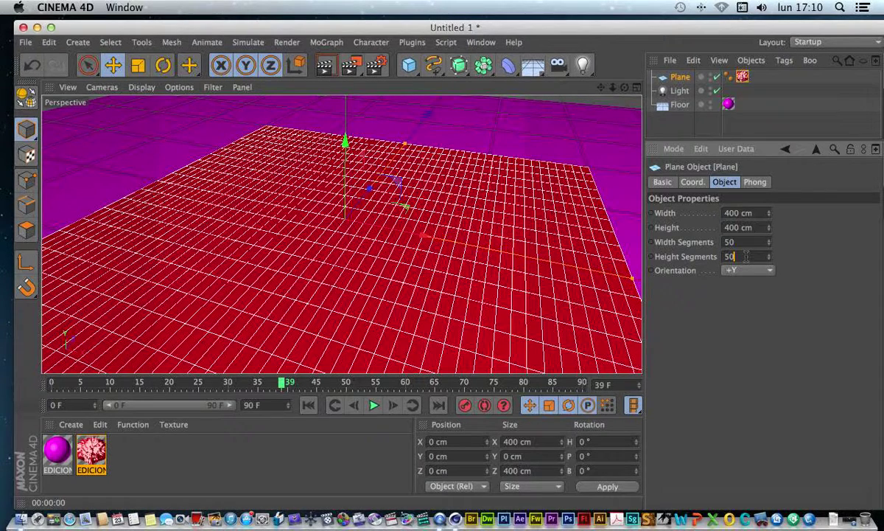
key("Return")
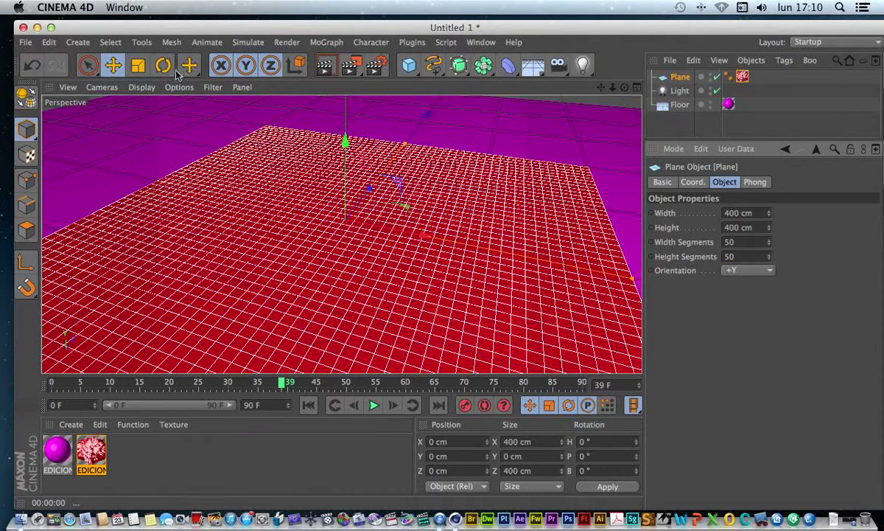
left_click(325, 65)
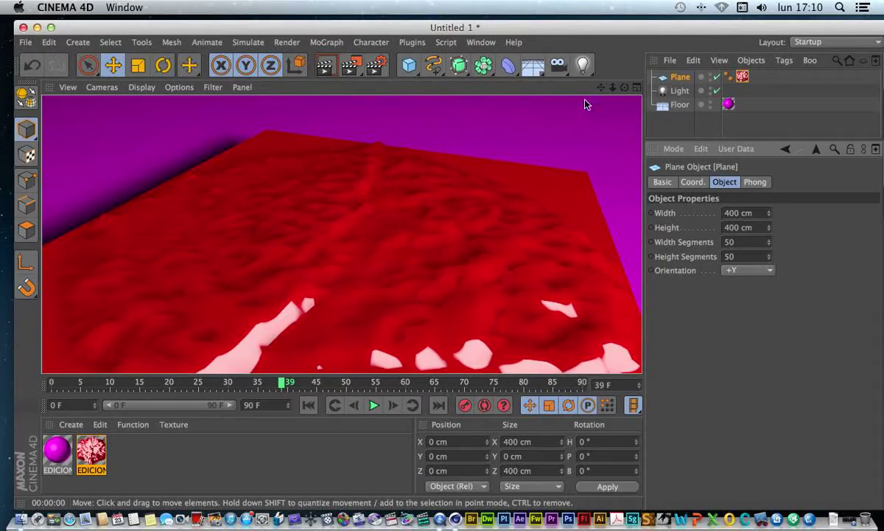
Lower the red material's Specular falloff to about -6 % and close the material
left_click_drag(613, 87, 1, 476)
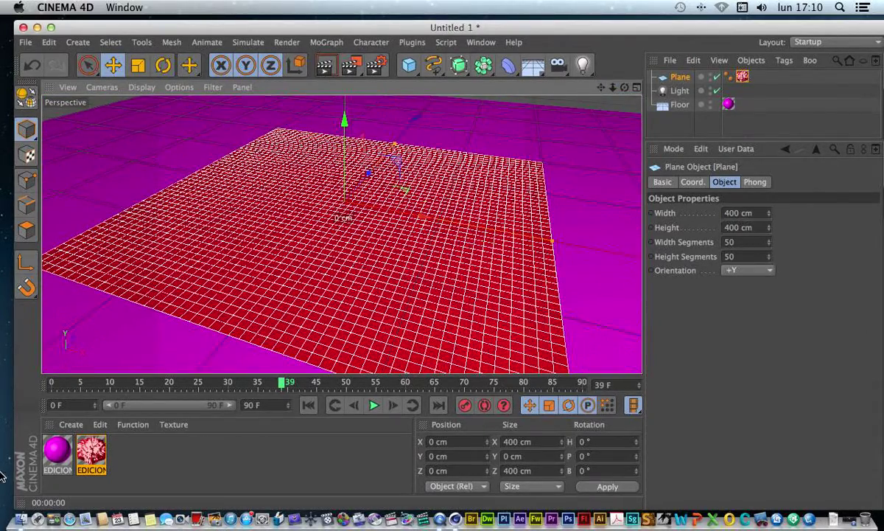
double_click(87, 449)
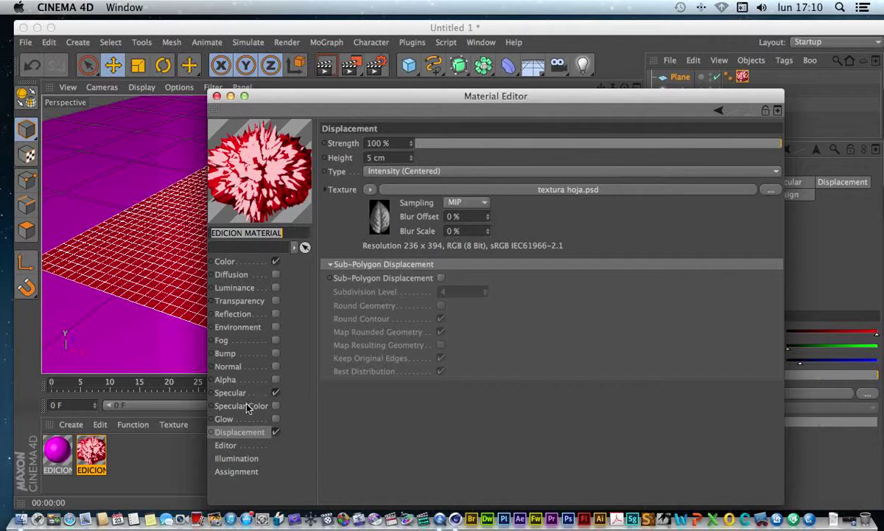
left_click(234, 393)
left_click_drag(748, 230, 584, 231)
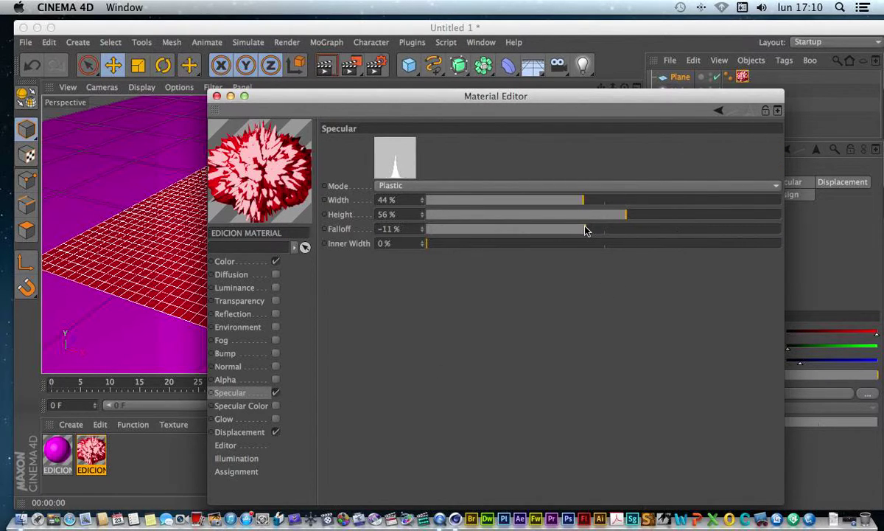
left_click(217, 96)
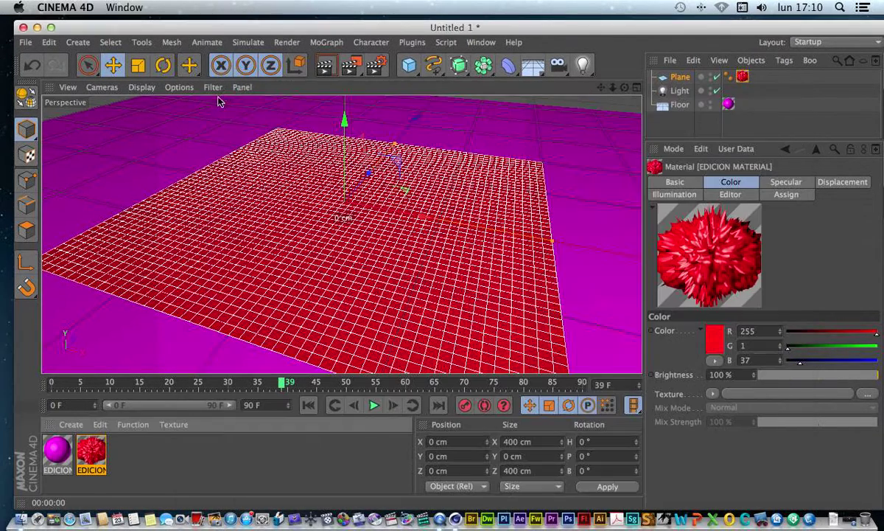
Render the plane and repeat the render from a closer, lower angle to inspect the relief
left_click(325, 65)
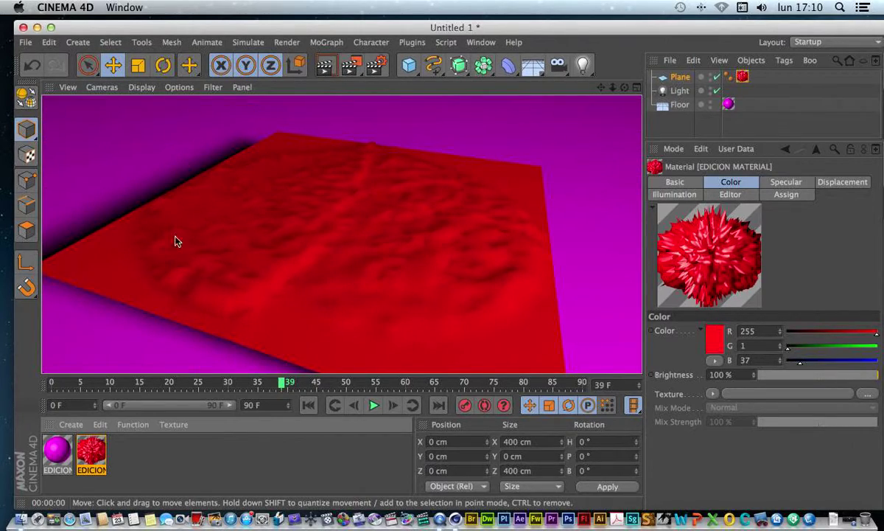
left_click_drag(614, 88, 412, 81)
left_click(325, 65)
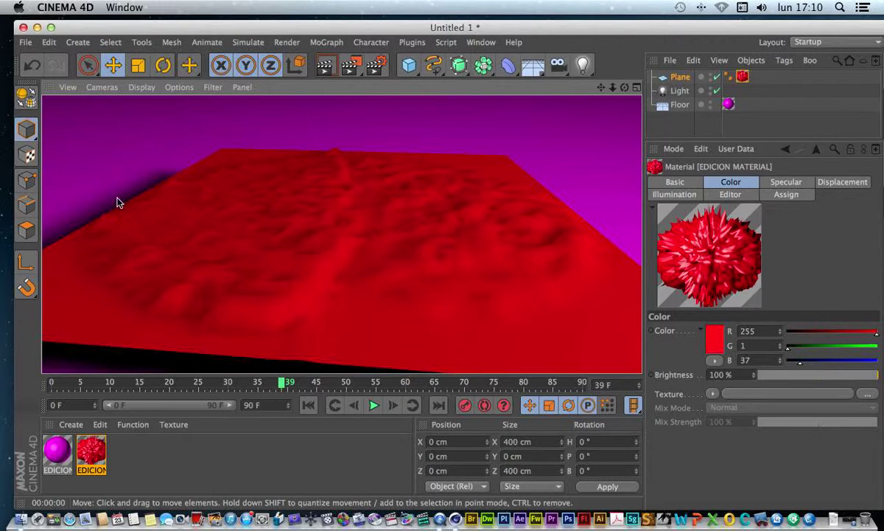
Enable Sub-Polygon Displacement in the red material's Displacement channel and close the material
double_click(90, 458)
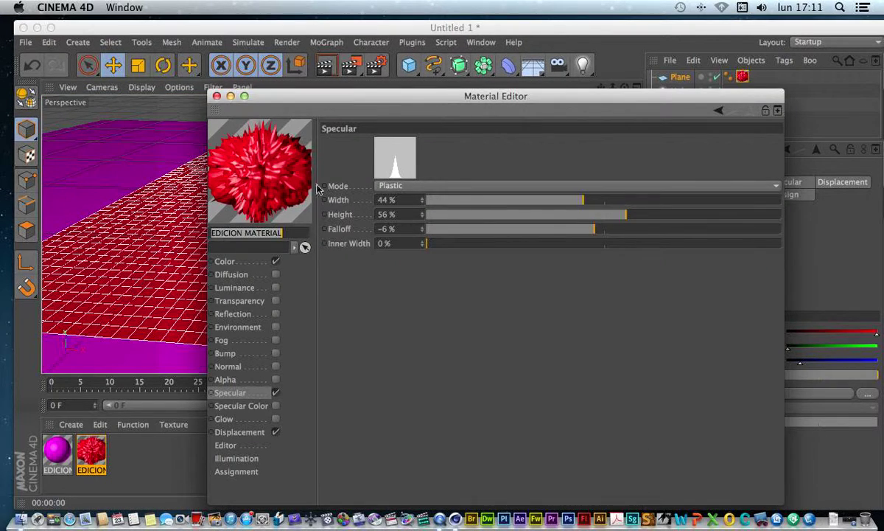
left_click(237, 432)
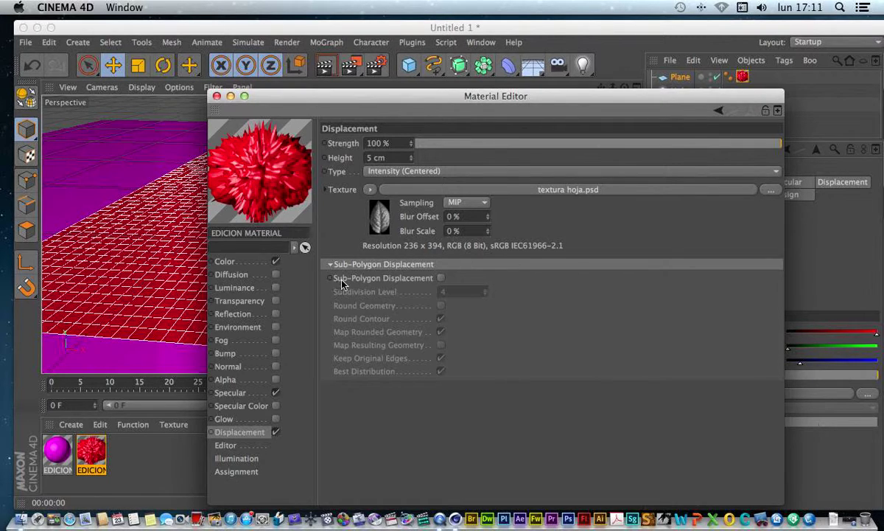
left_click(440, 278)
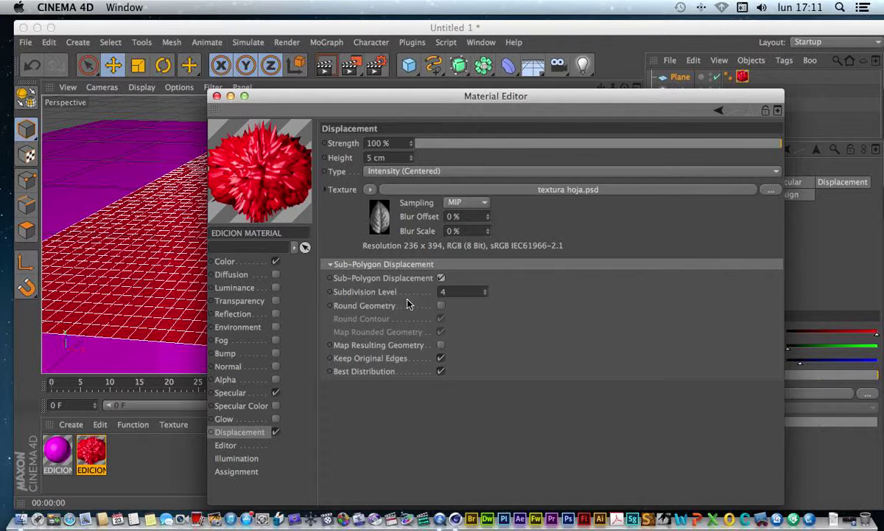
left_click(216, 96)
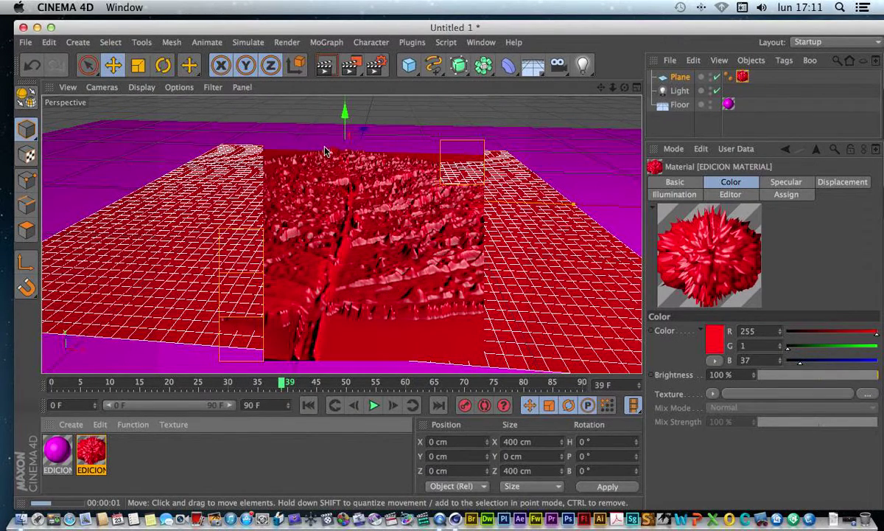
Render the plane from above, from very close up and from farther away to examine the sub-polygon displacement
left_click_drag(625, 87, 567, 107)
left_click(324, 71)
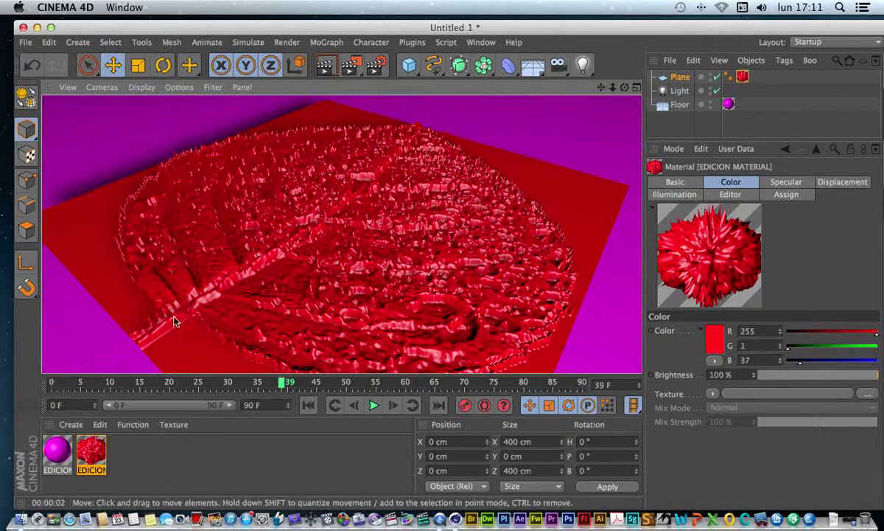
left_click_drag(612, 87, 626, 56)
left_click(330, 67)
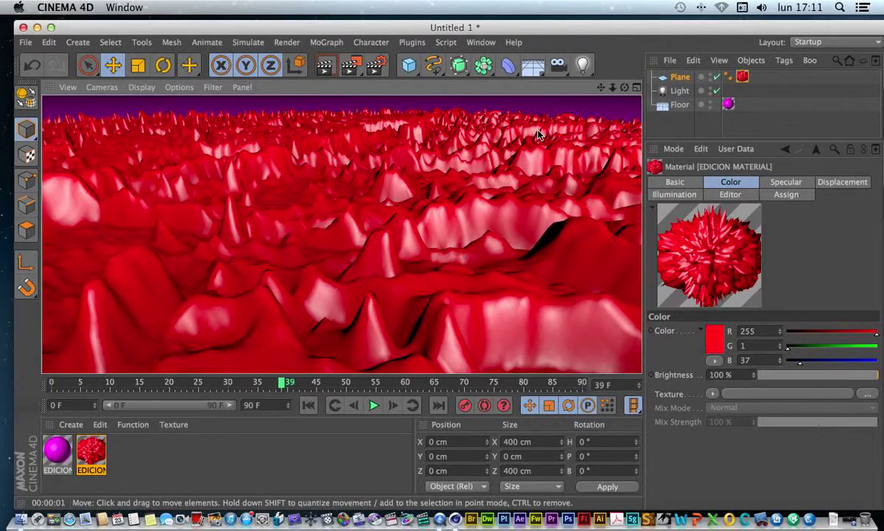
left_click_drag(613, 88, 704, 126)
left_click(326, 65)
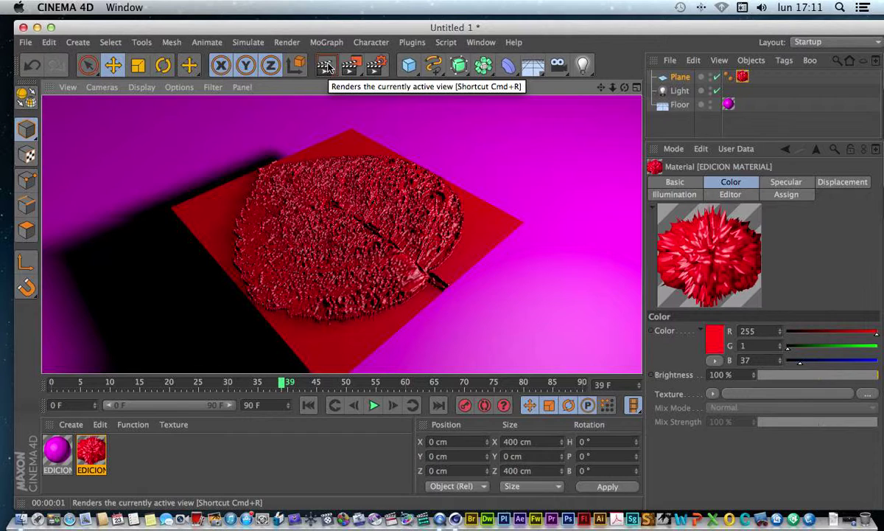
Delete the plane and disable the red material's Displacement channel
left_click(687, 78)
key("Delete")
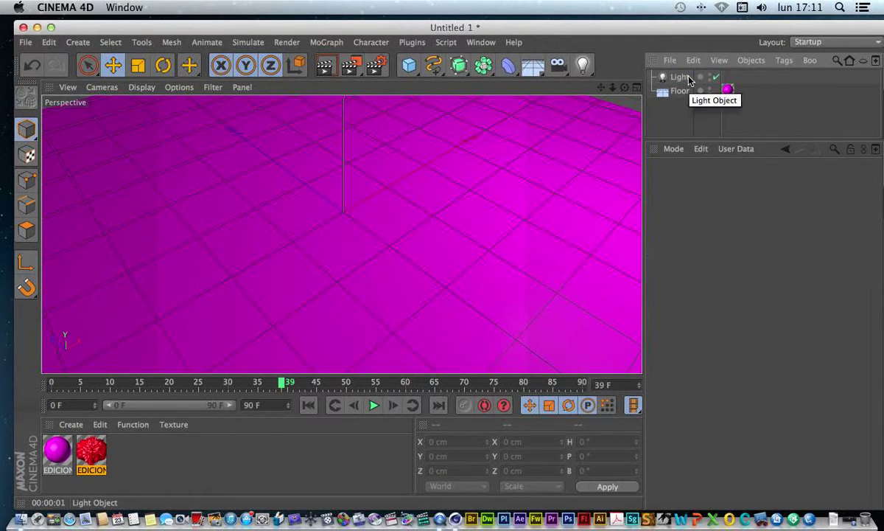
double_click(103, 467)
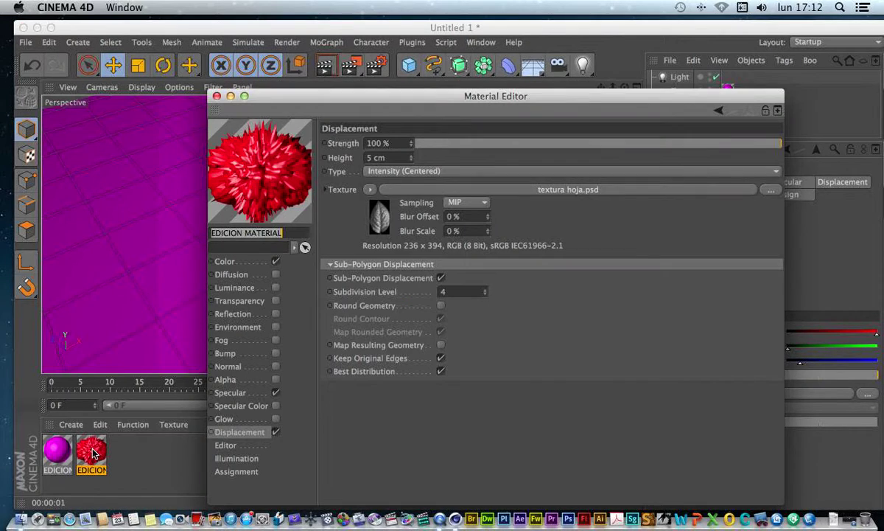
left_click(275, 433)
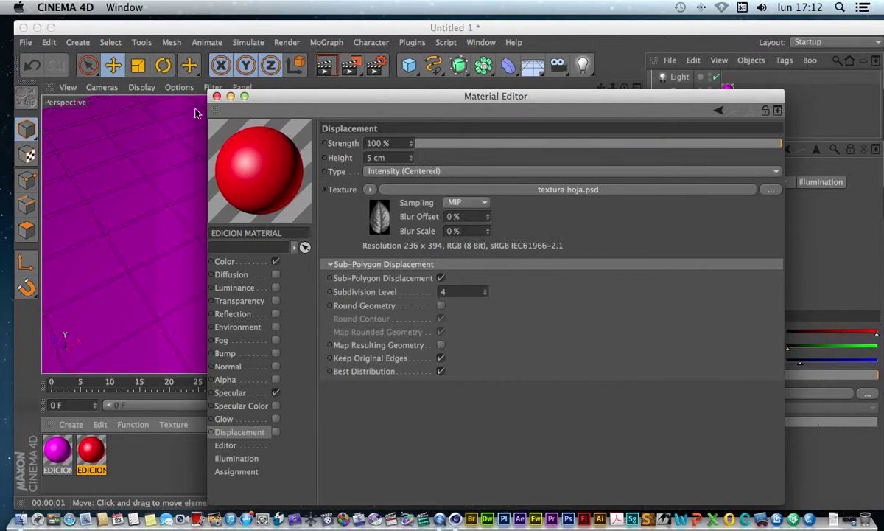
left_click(216, 95)
Add a default sphere at the origin and apply the red material to it
left_click_drag(626, 87, 596, 88)
left_click_drag(409, 64, 638, 98)
left_click_drag(91, 449, 325, 201)
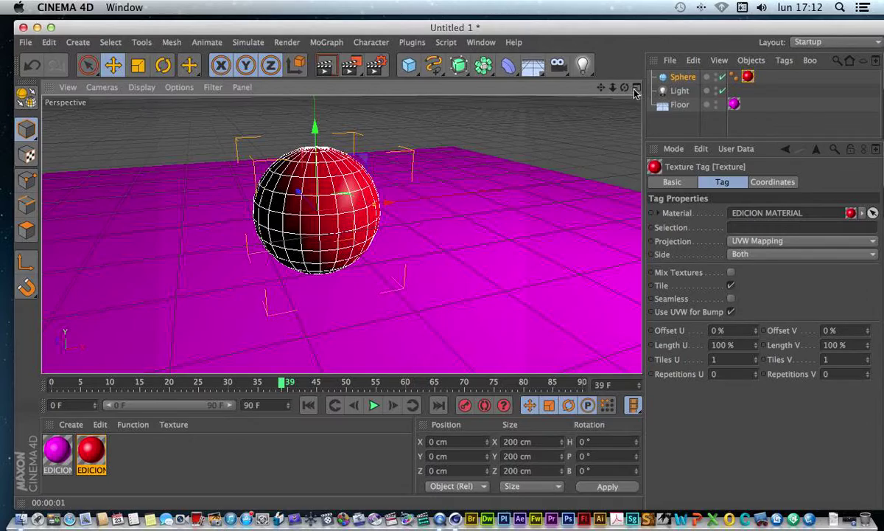
mouse_move(625, 88)
left_mouse_down()
mouse_move(561, 88)
mouse_move(628, 86)
left_mouse_up()
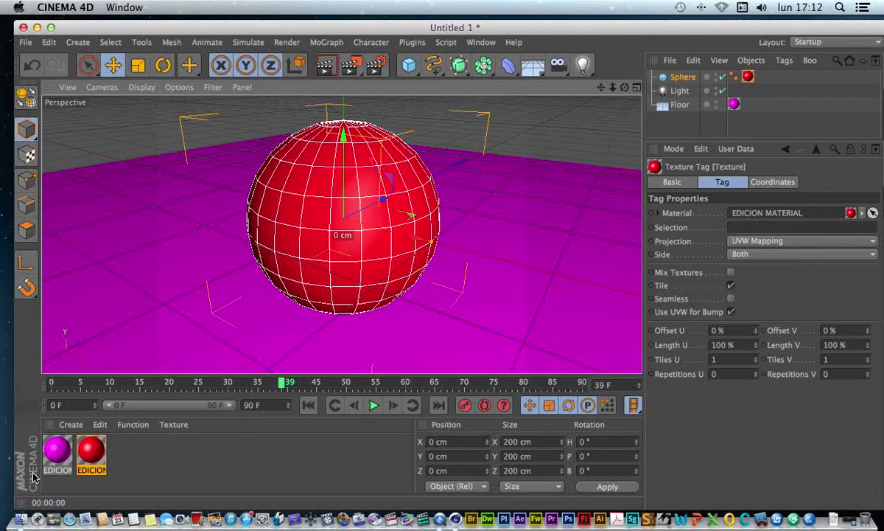
Enable Reflection in the red material, lower the reflection brightness and close the material
left_click(90, 448)
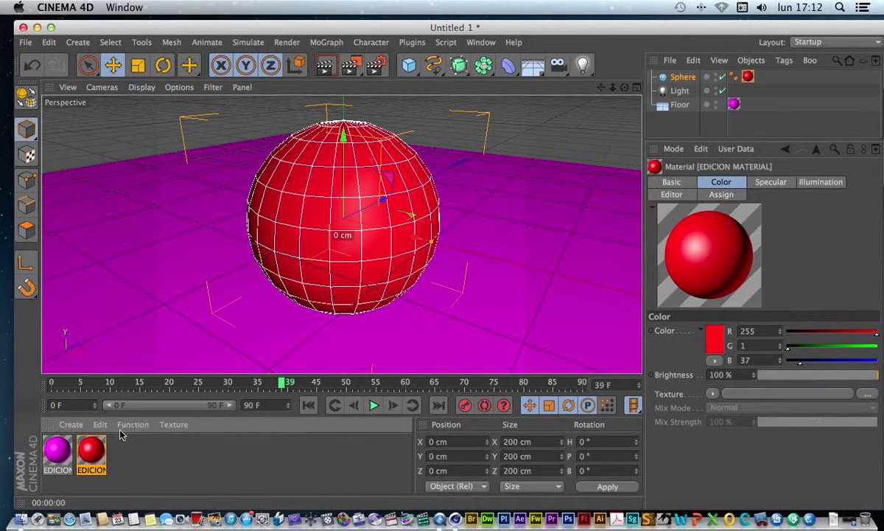
double_click(91, 448)
left_click(229, 262)
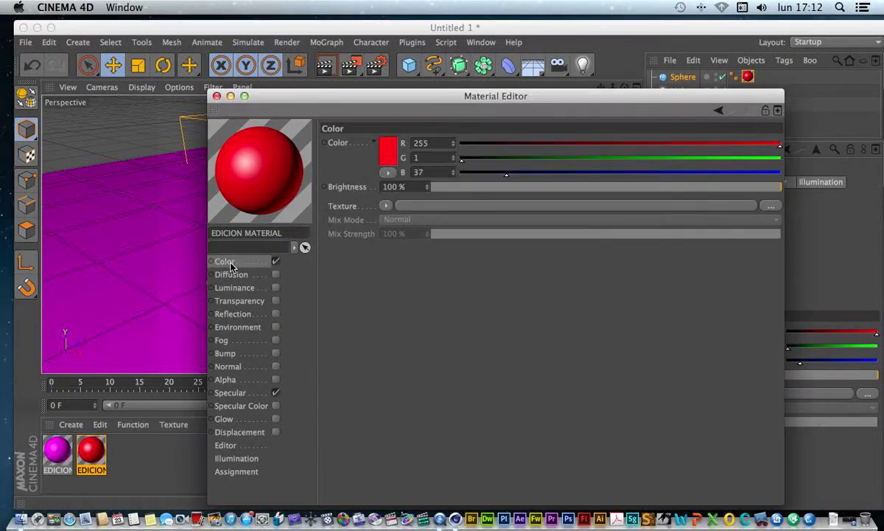
left_click(234, 314)
left_click(275, 314)
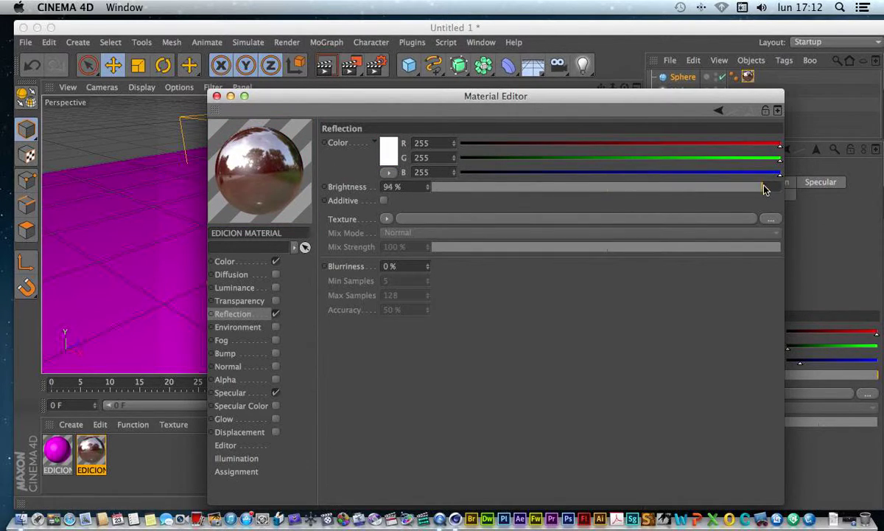
left_click_drag(769, 188, 691, 189)
left_click(216, 97)
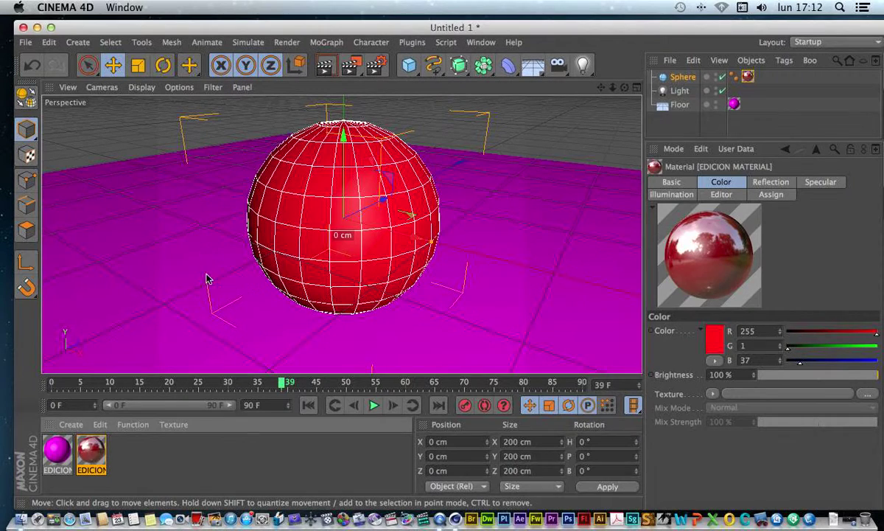
Enable Reflection in the magenta floor material with its brightness reduced below 100%, and close the material
double_click(57, 449)
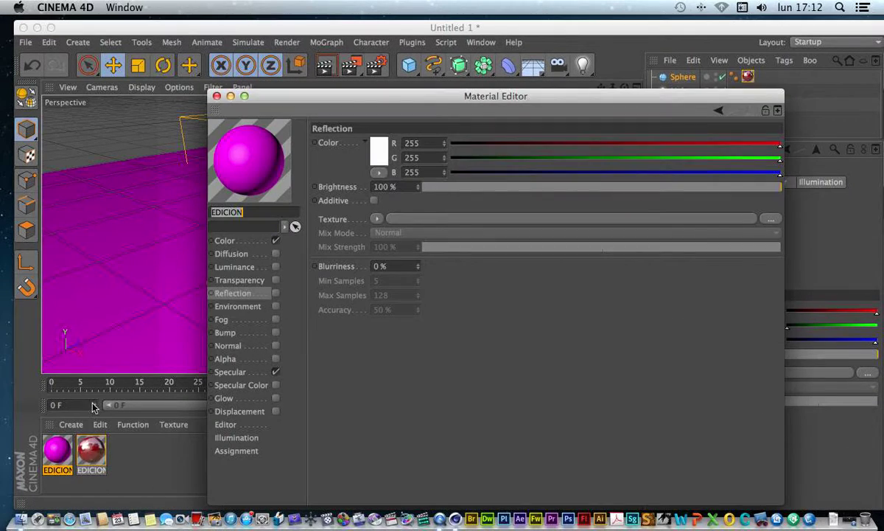
left_click(276, 293)
left_click_drag(731, 186, 656, 186)
left_click(216, 96)
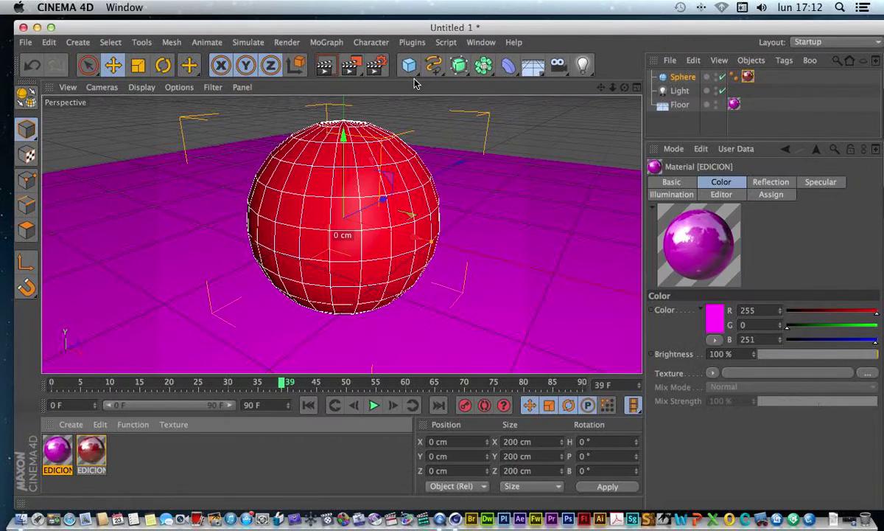
Render the reflective sphere and floor from the current view and from slightly farther away
left_click(322, 64)
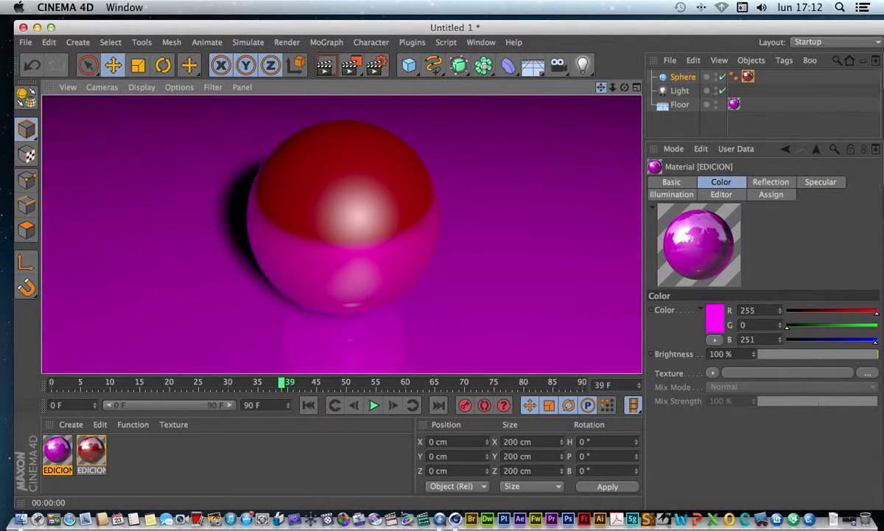
scroll(571, 97, "down", 4)
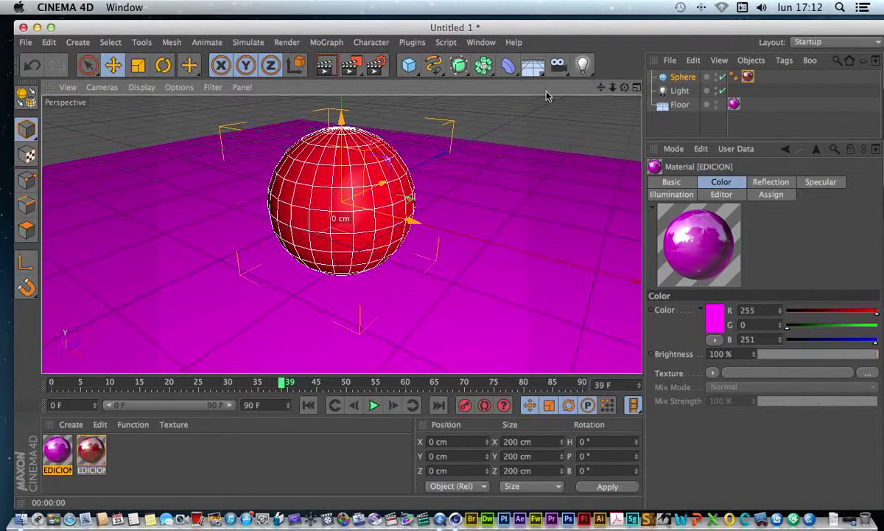
left_click(326, 65)
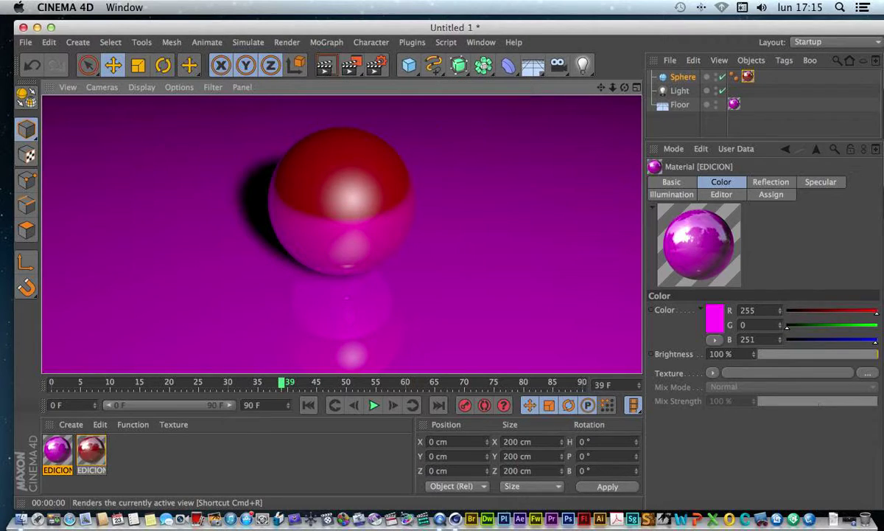
Change the light's shadow color from black to a very dark red and render the view
left_click(680, 91)
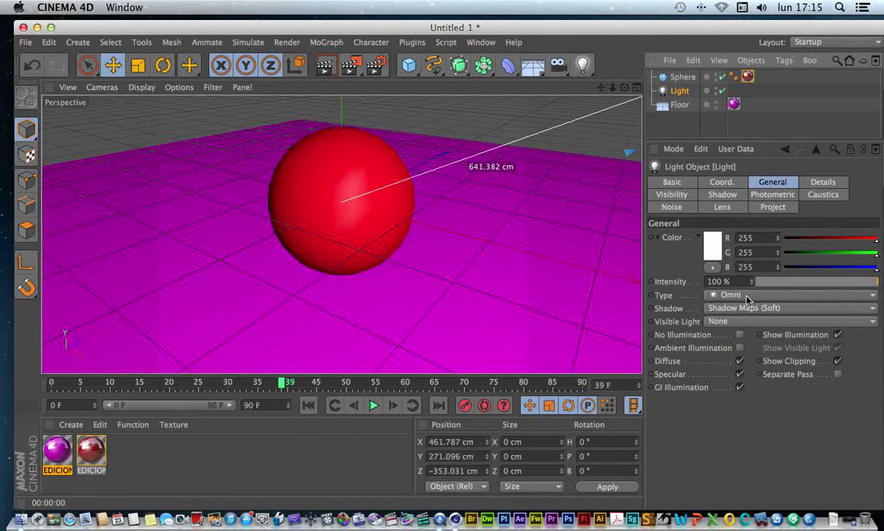
left_click(717, 195)
left_click(694, 258)
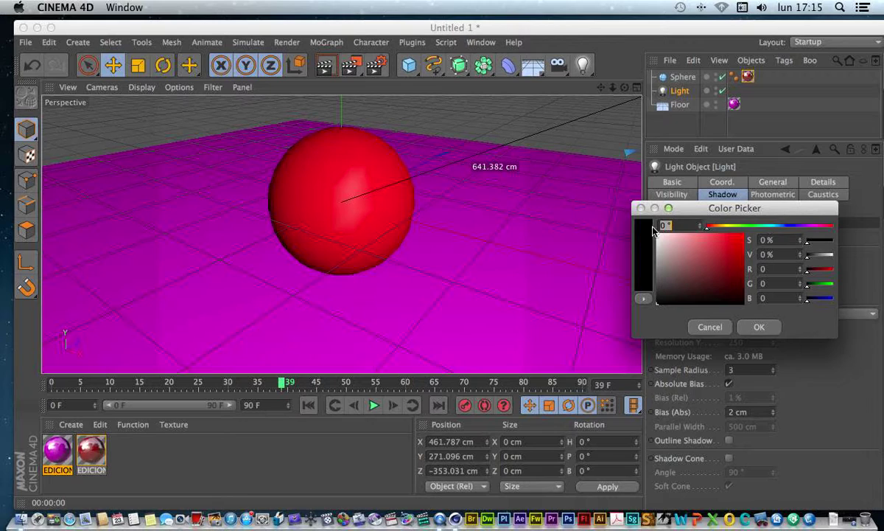
left_click_drag(682, 208, 459, 105)
left_click_drag(483, 190, 523, 158)
left_click_drag(483, 123, 593, 125)
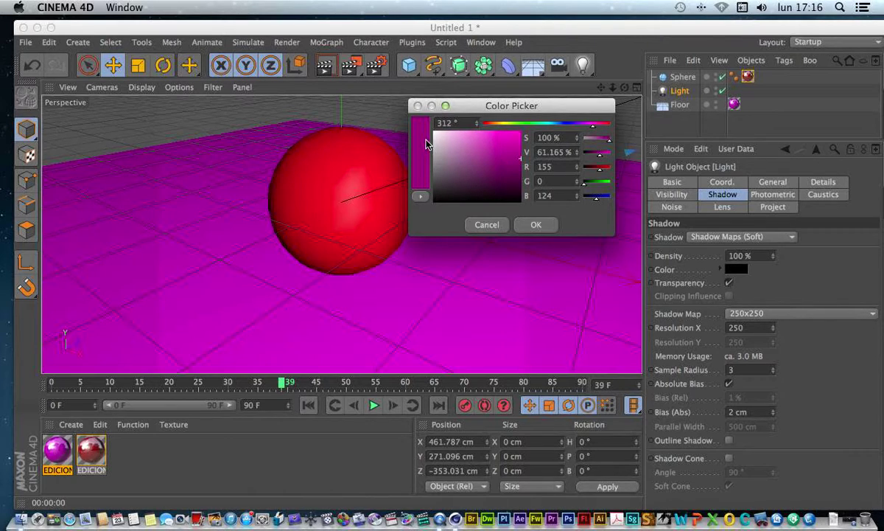
left_click_drag(492, 156, 521, 168)
left_click_drag(593, 126, 603, 125)
left_click_drag(507, 166, 520, 196)
left_click(536, 224)
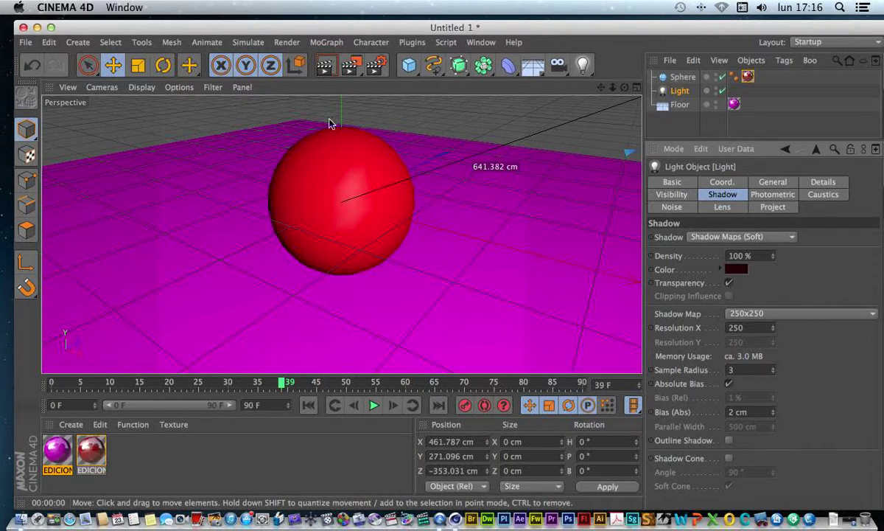
left_click(326, 66)
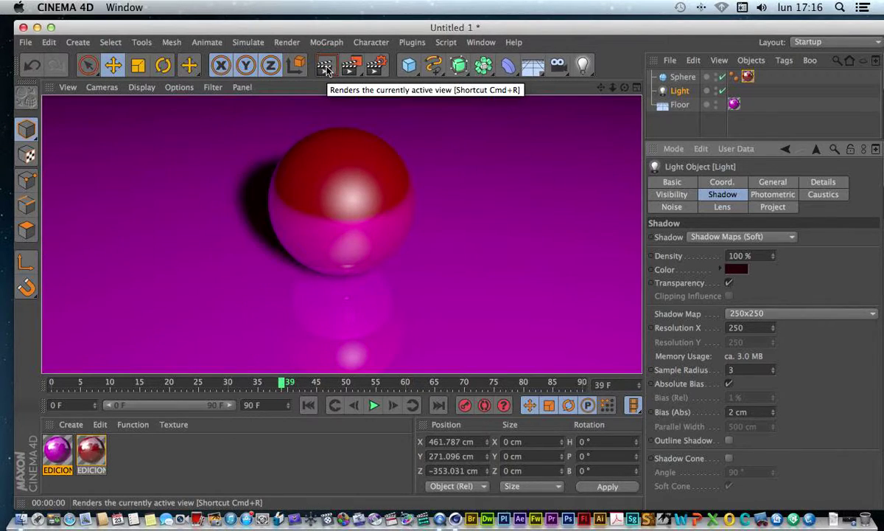